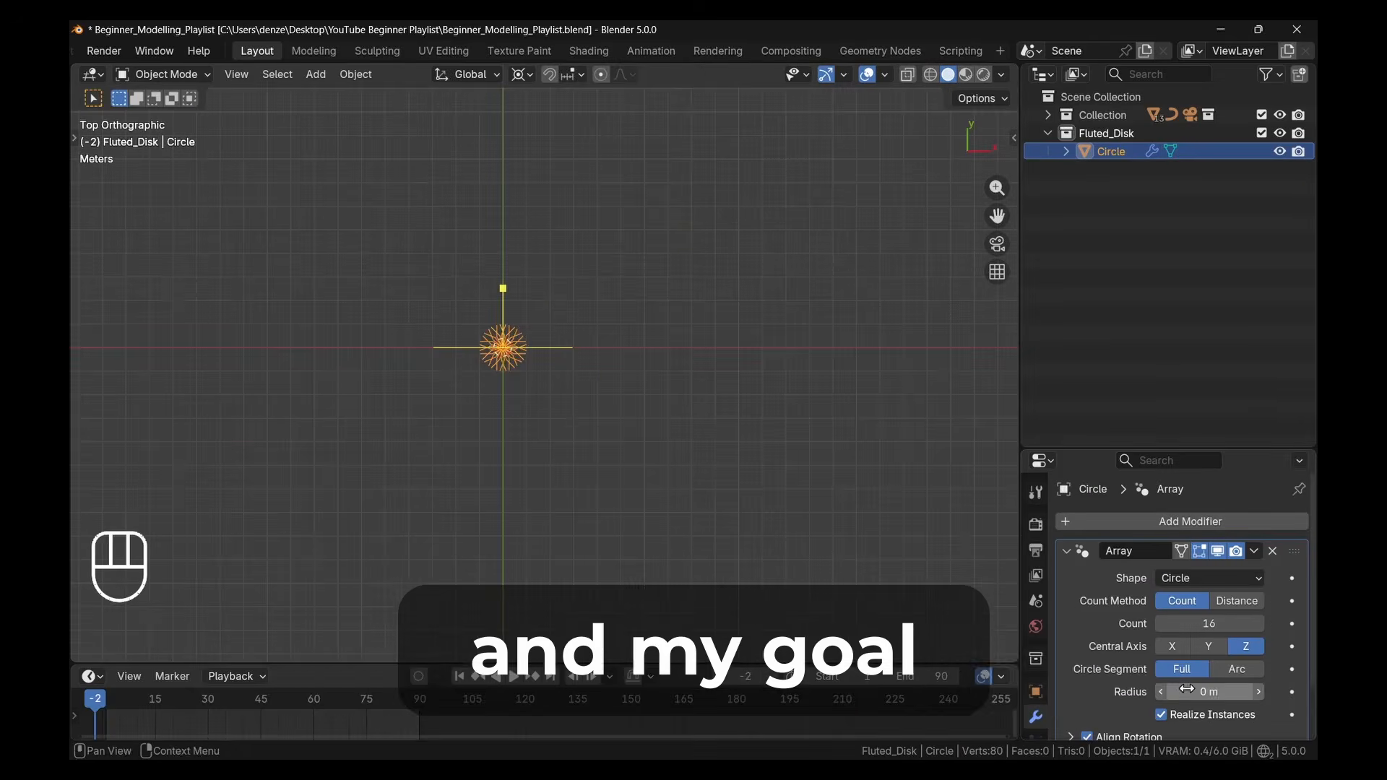
drag(1209, 691, 1232, 691)
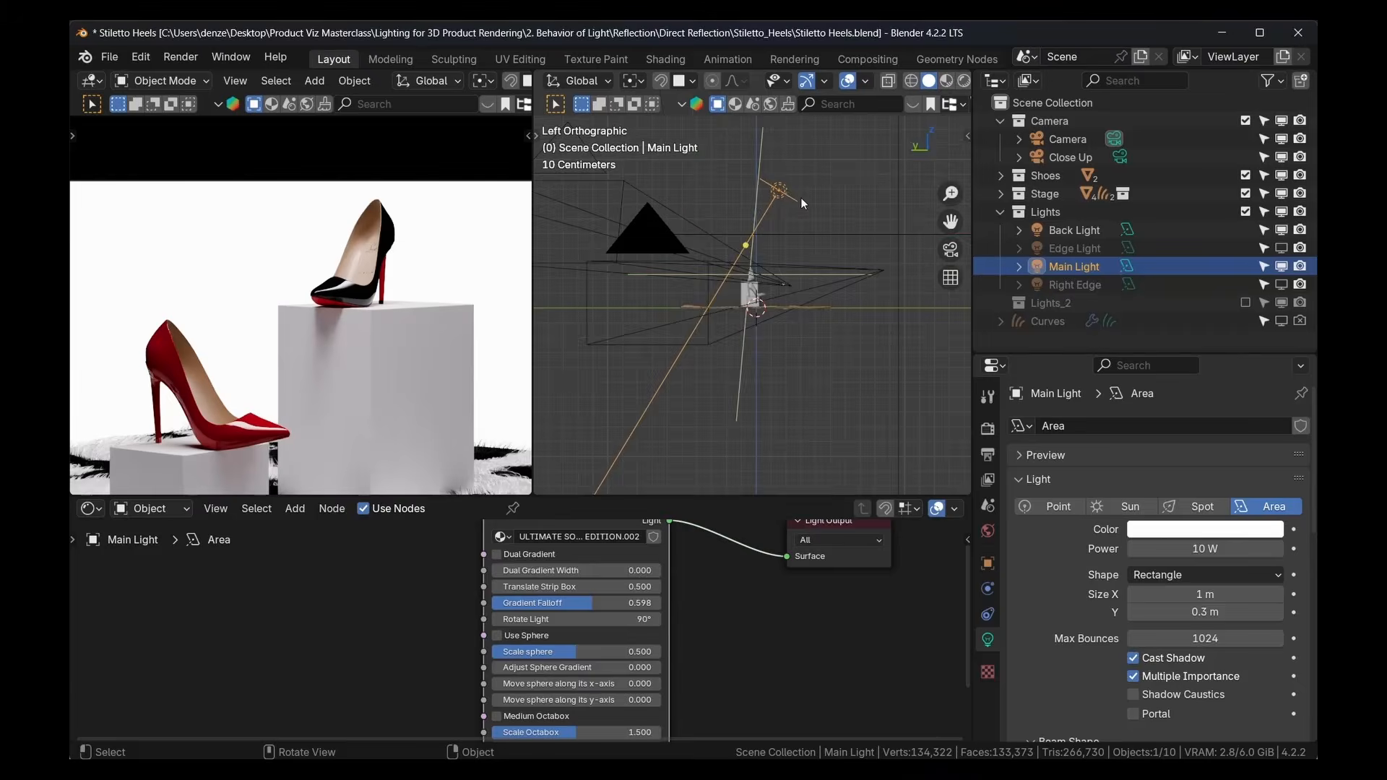
key(r)
key(alt+r)
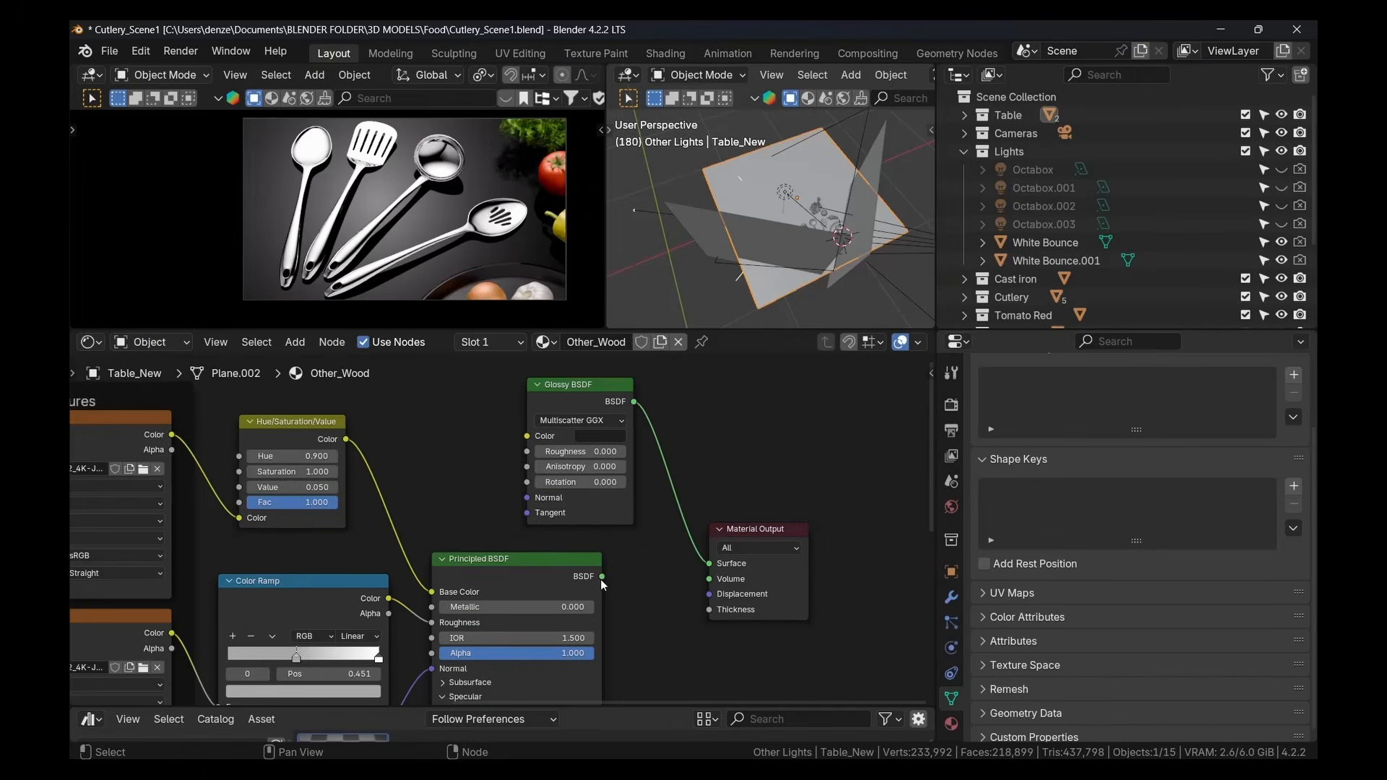
Connect the Principled BSDF output to the Surface input of the Material Output in the Other_Wood material
drag(603, 581, 710, 564)
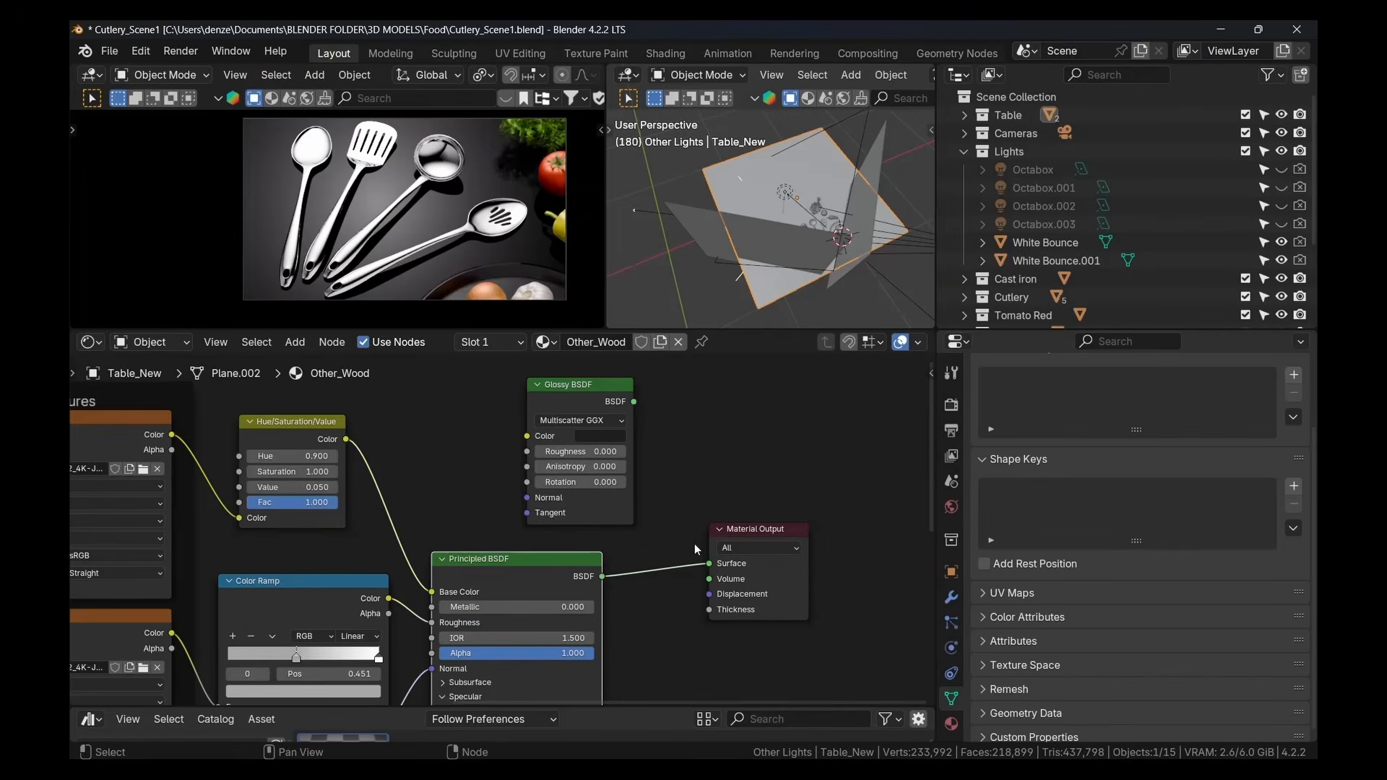
scroll(694, 390, down, 2)
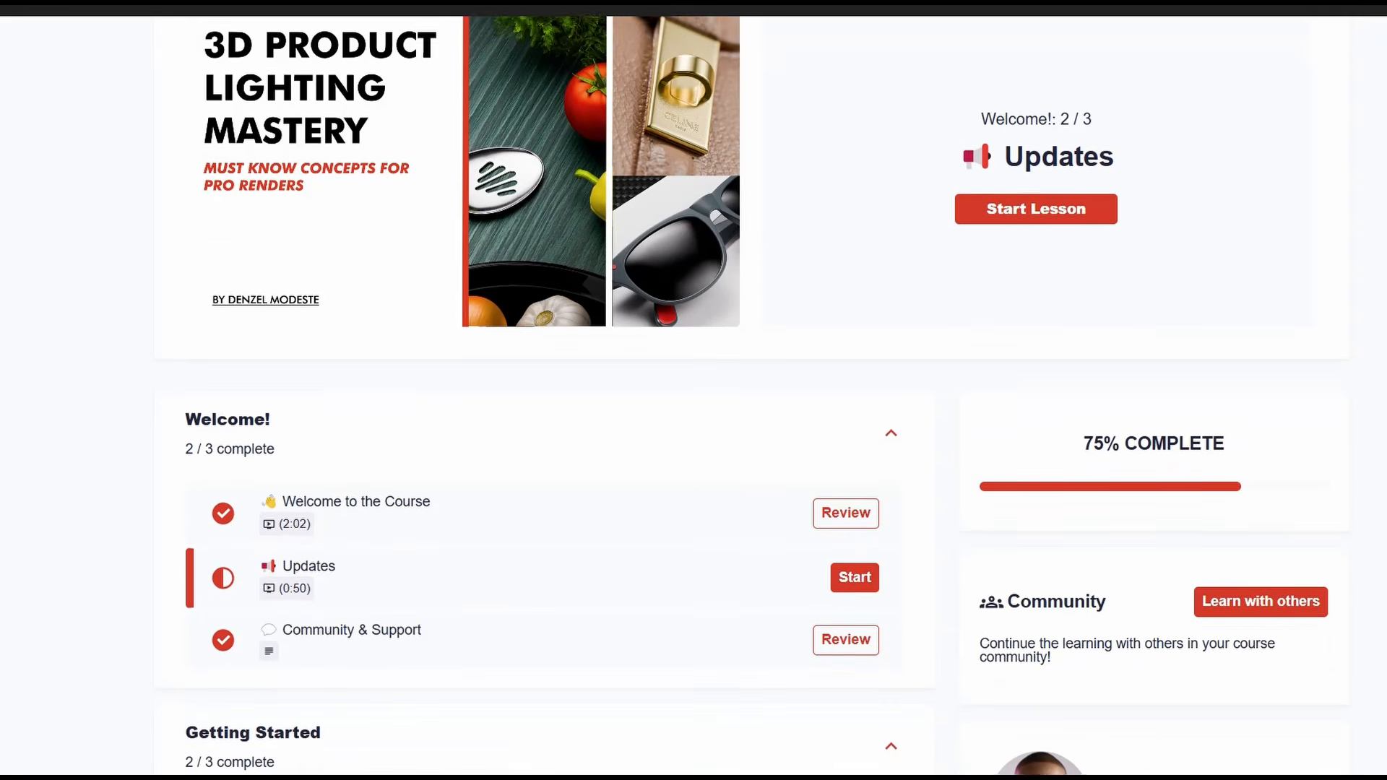
scroll(694, 390, down, 2)
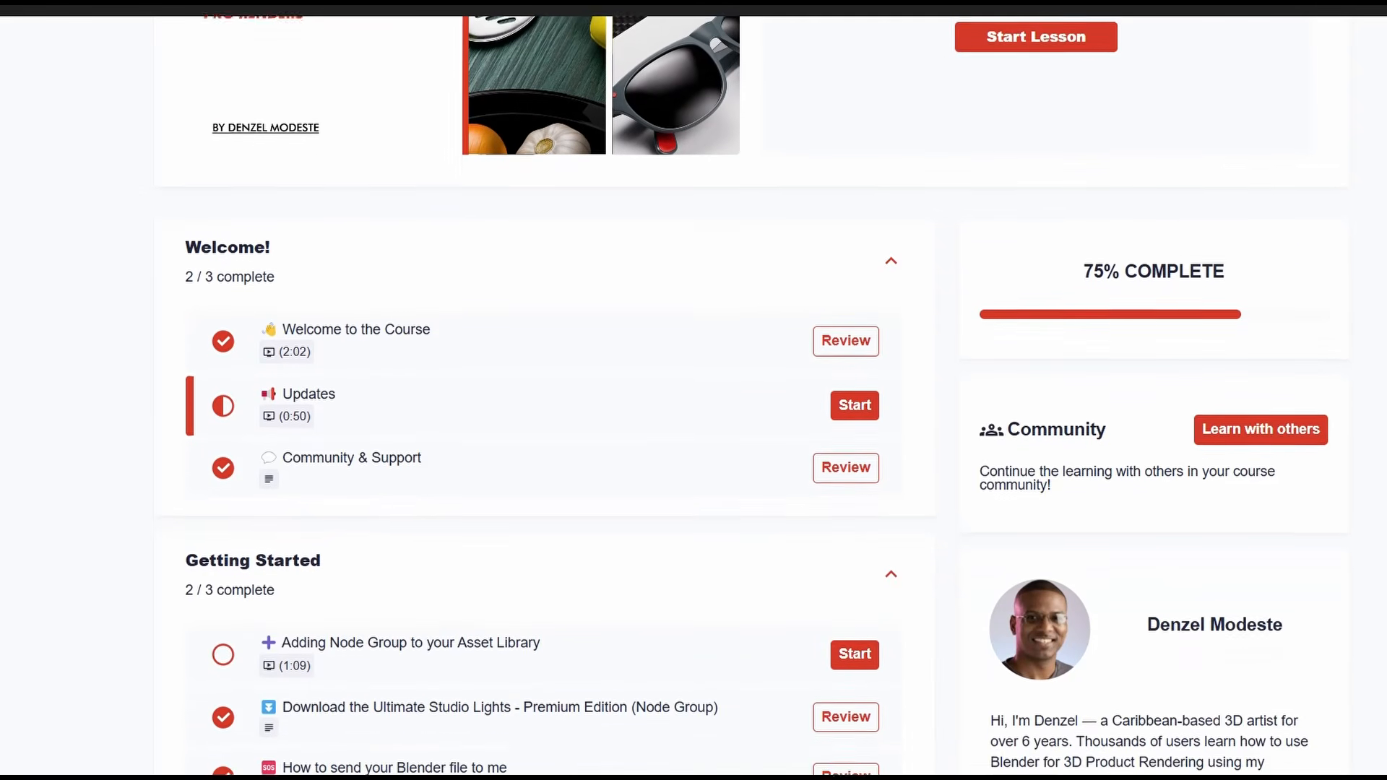
scroll(693, 390, down, 1)
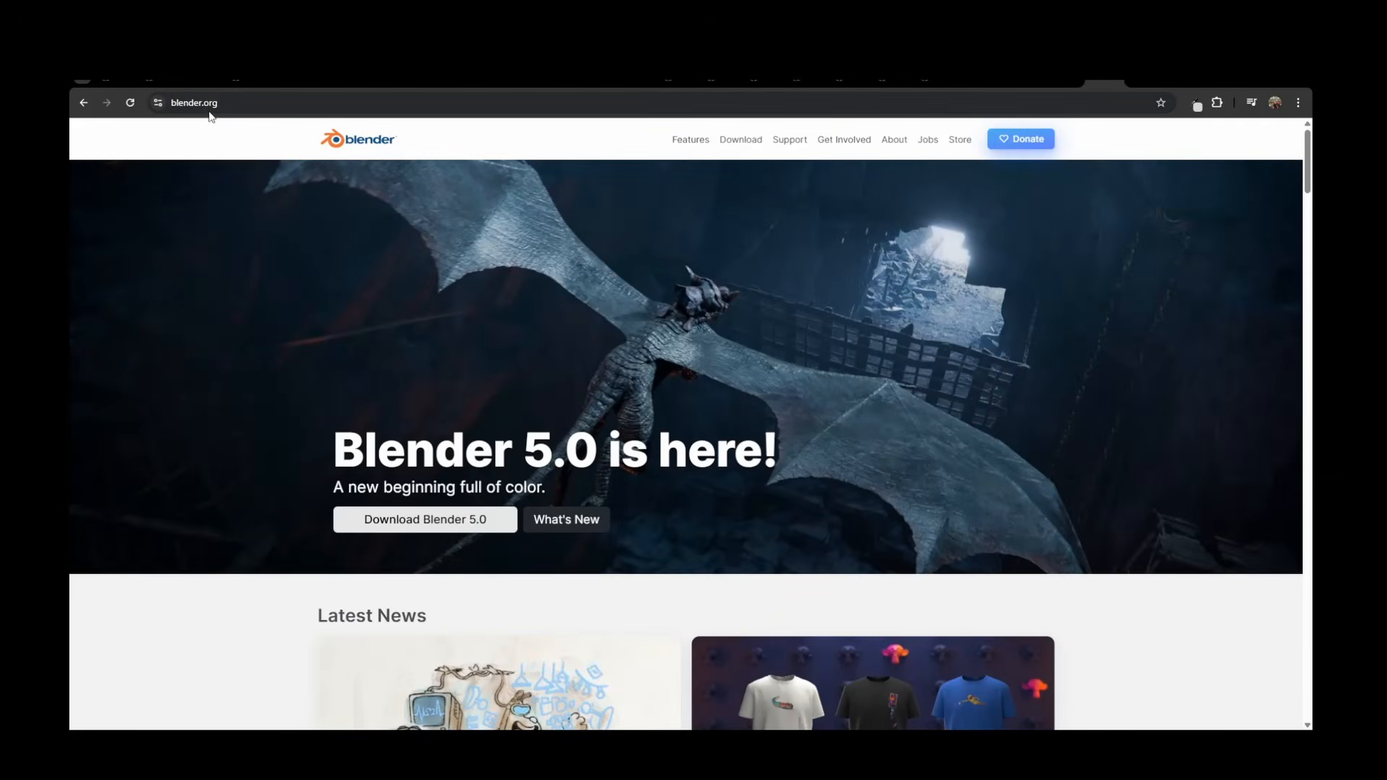
Open the Blender download page and view the macOS, Linux, and other versions list
click(735, 143)
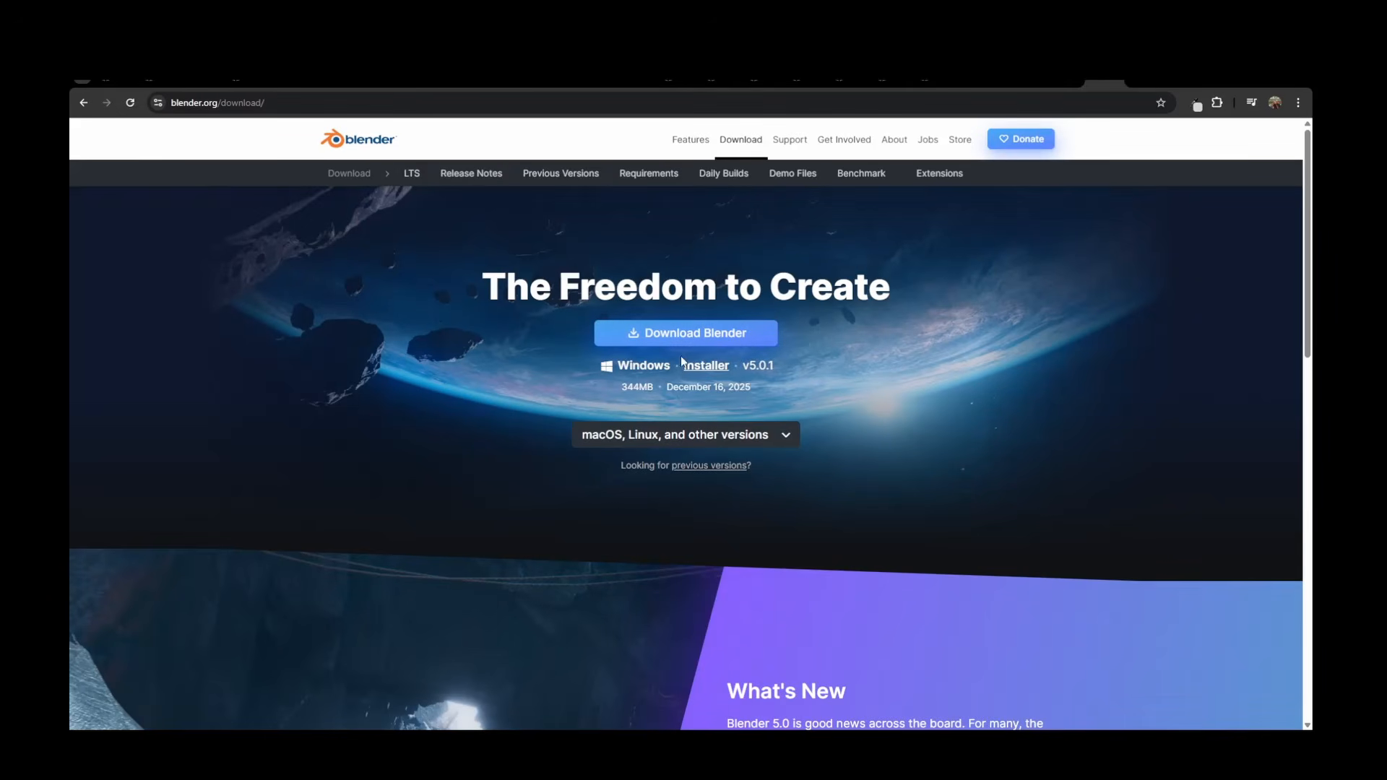
click(781, 436)
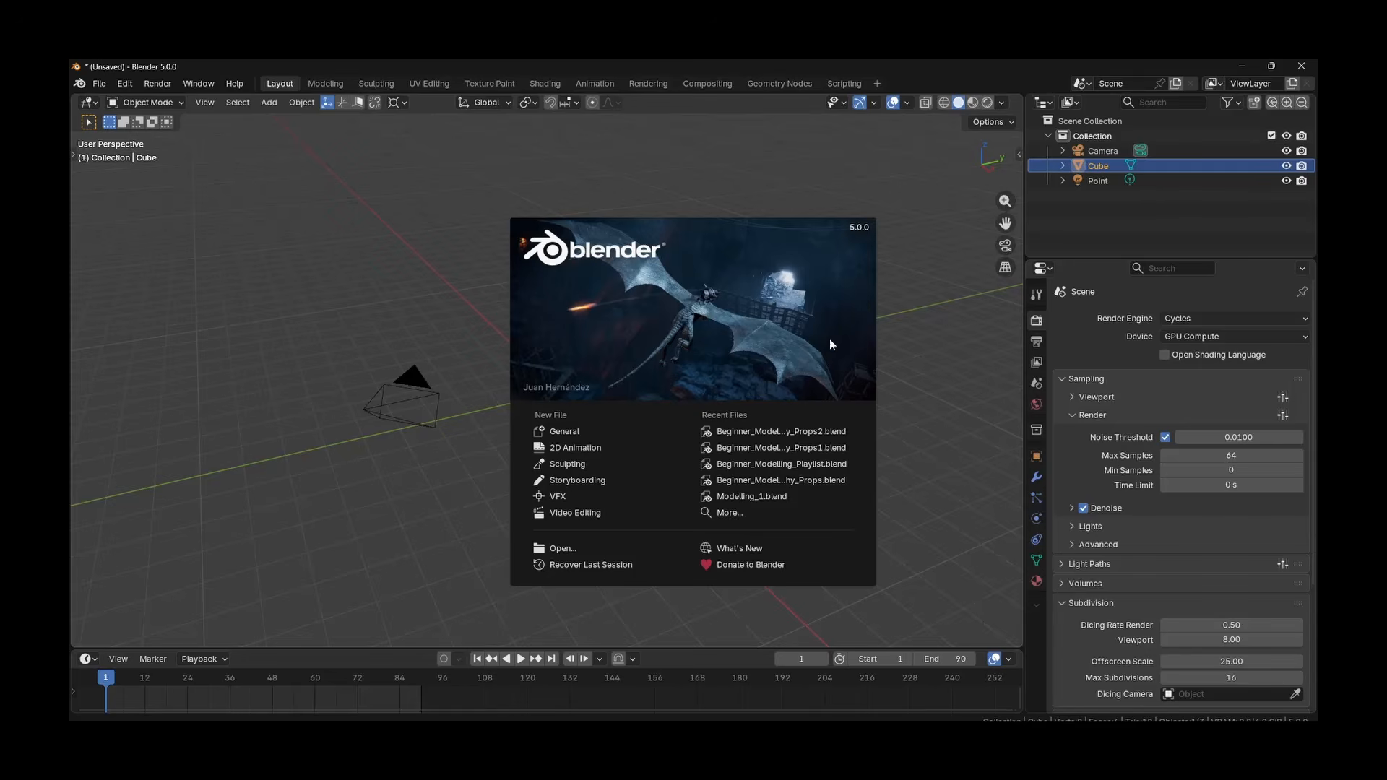
Dismiss the startup splash screen and open the Interface section of the Preferences
click(947, 282)
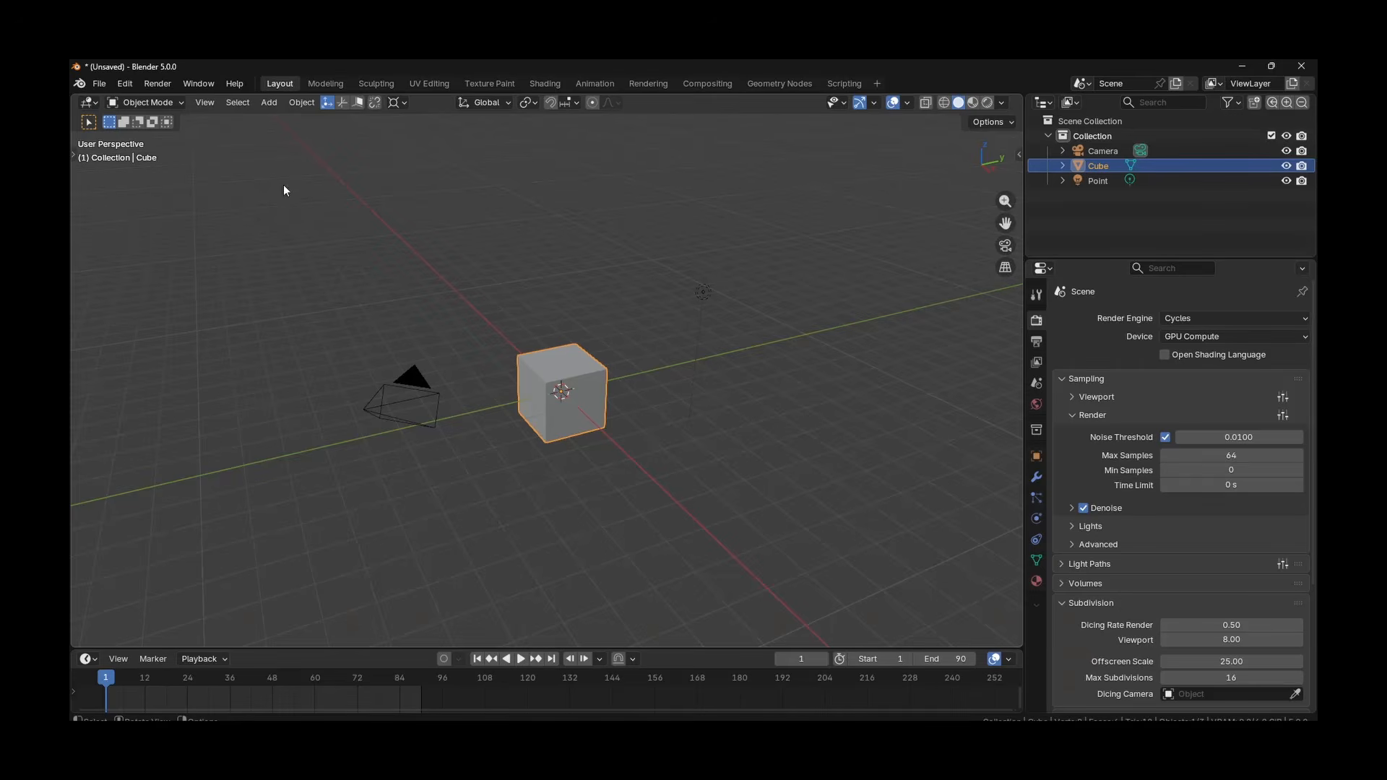
click(128, 84)
click(170, 274)
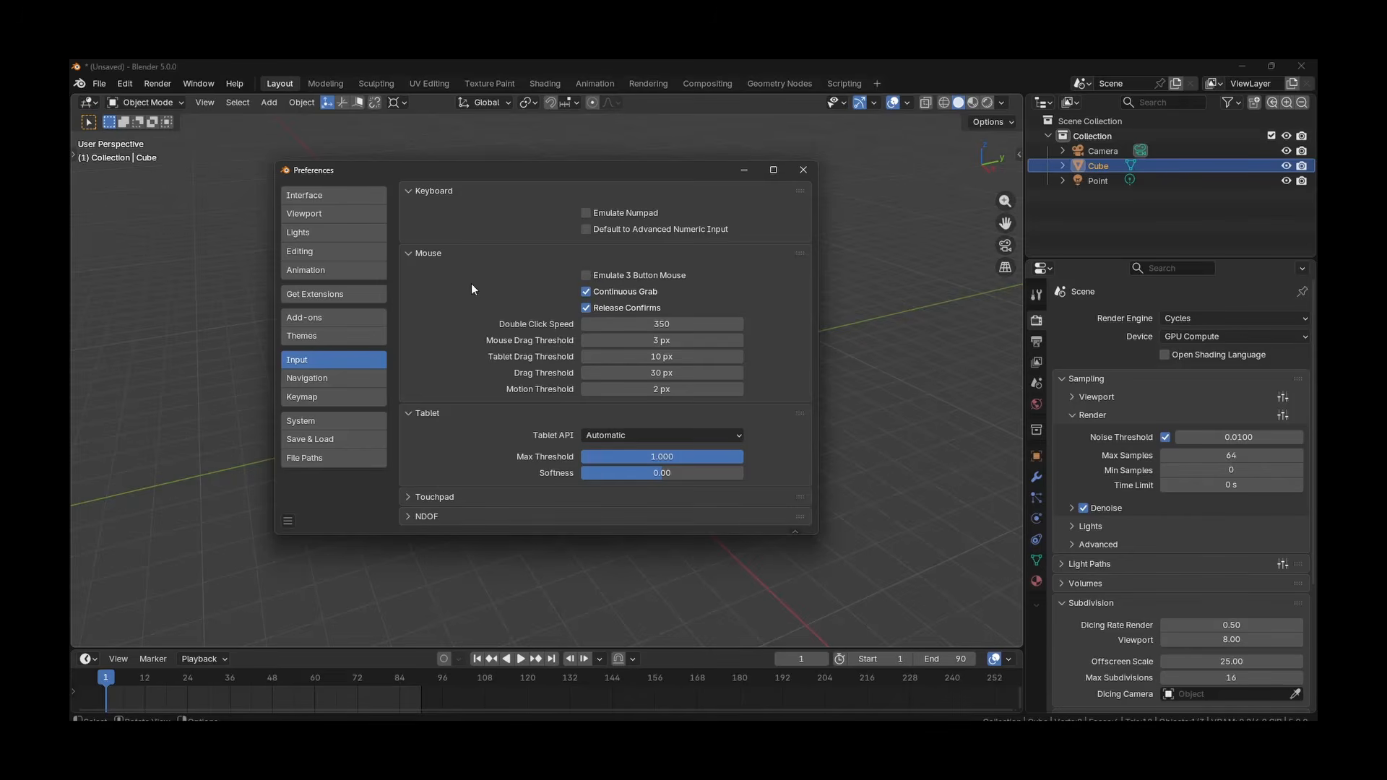
click(320, 197)
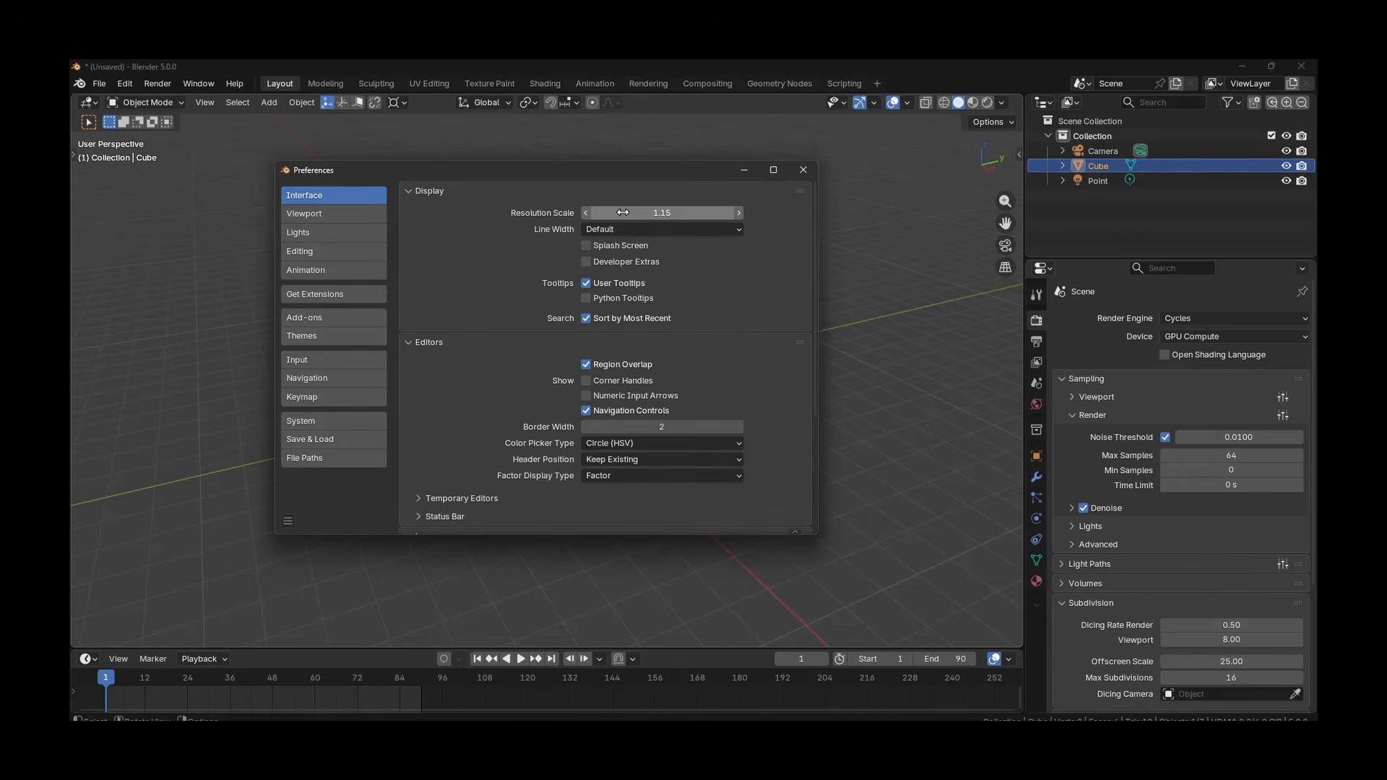
Try out the Resolution Scale and the startup Splash Screen option in the Interface preferences
mouse_move(633, 213)
mouse_down()
mouse_move(665, 212)
mouse_move(643, 213)
mouse_up()
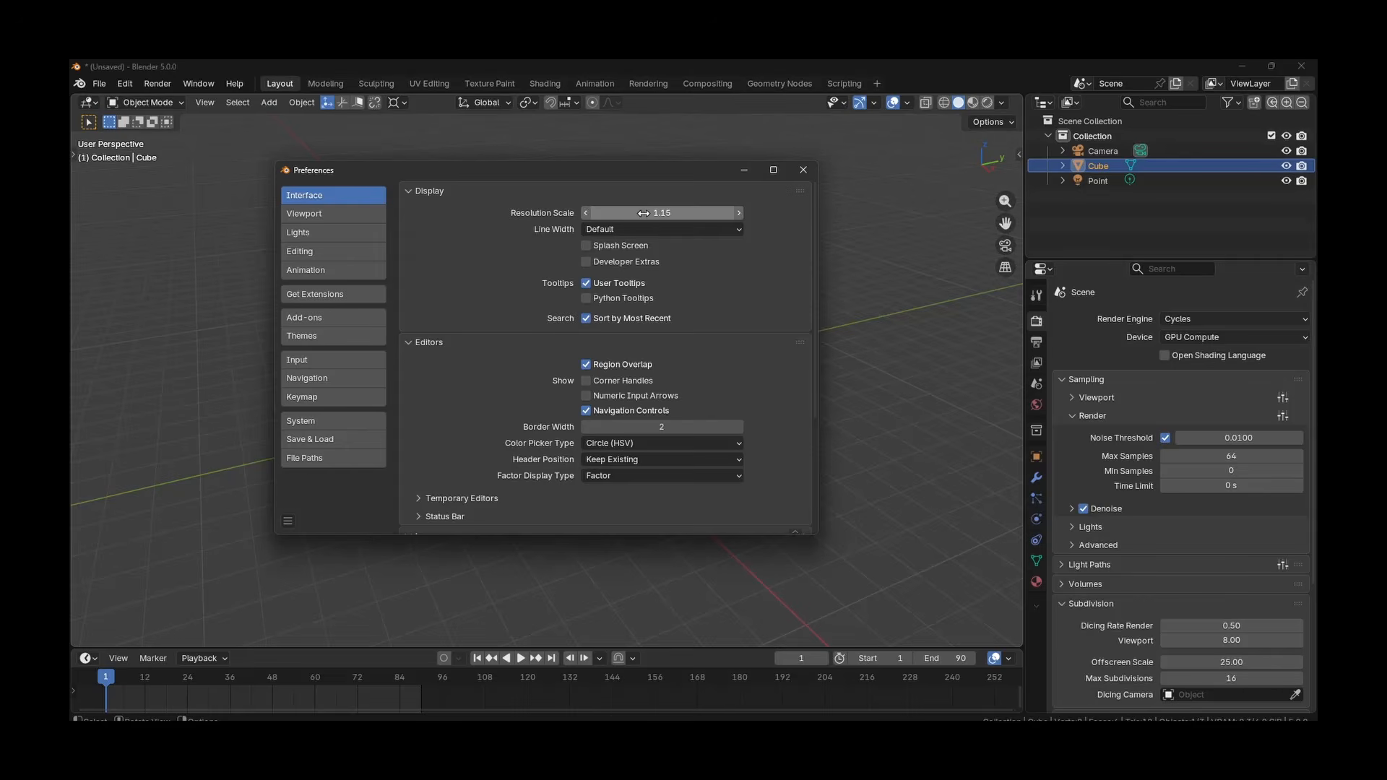
click(585, 248)
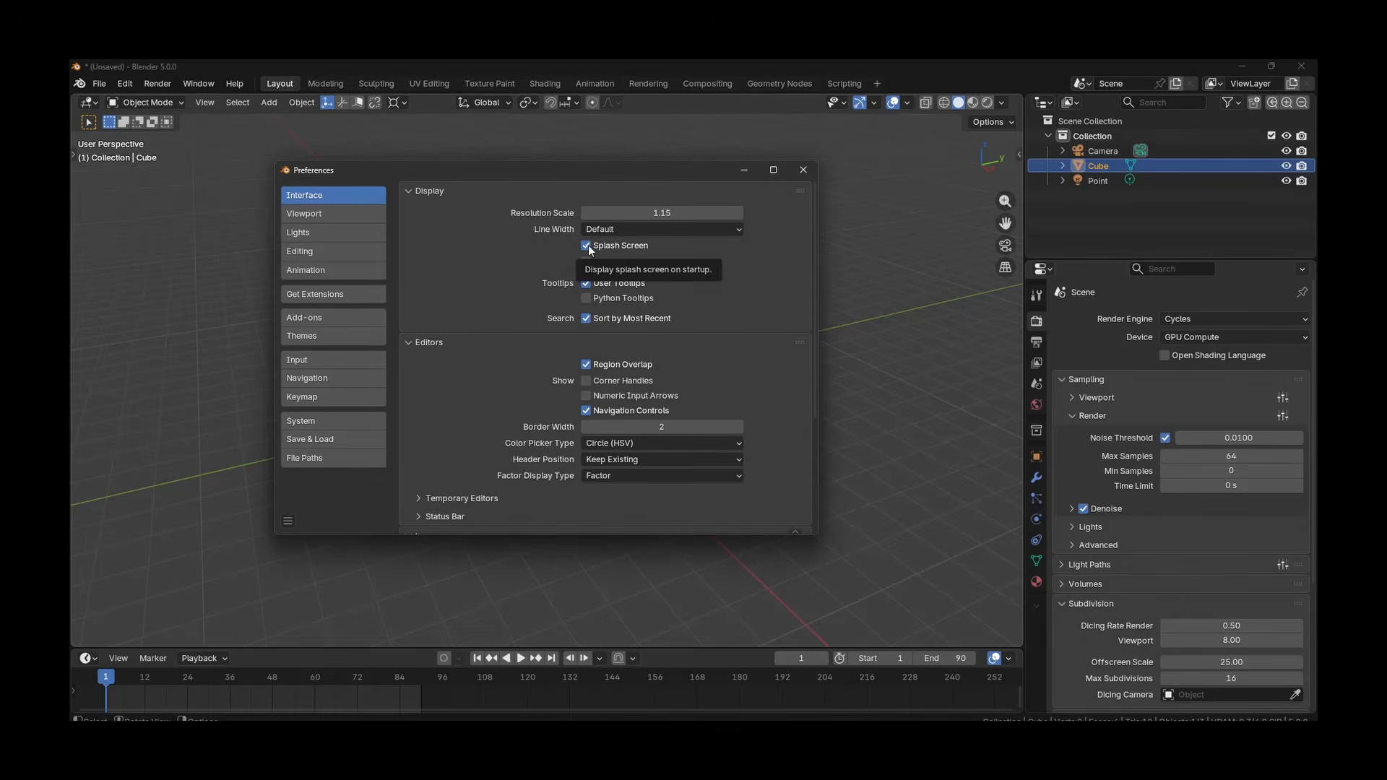
click(586, 246)
Review the Input, Navigation and System preferences, and close the Preferences window
click(339, 359)
click(336, 379)
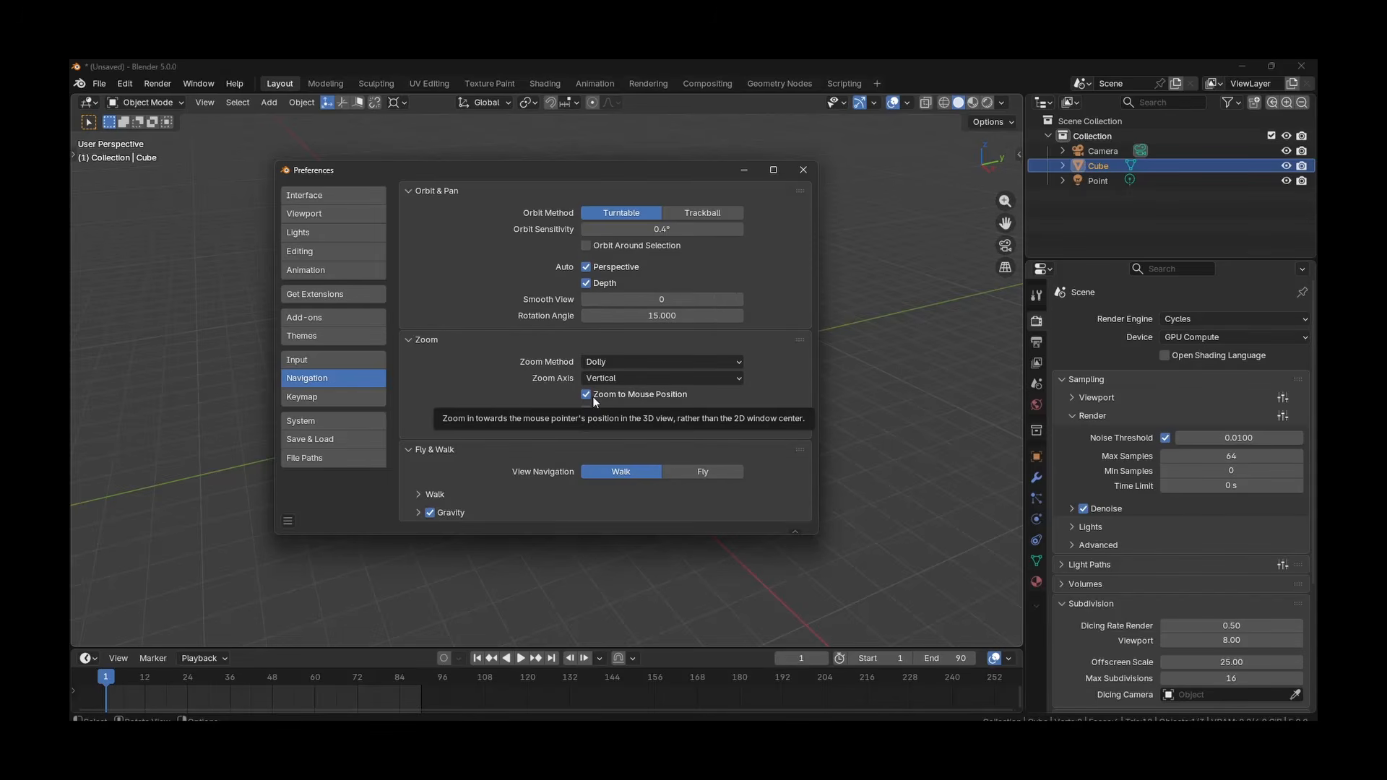
click(332, 421)
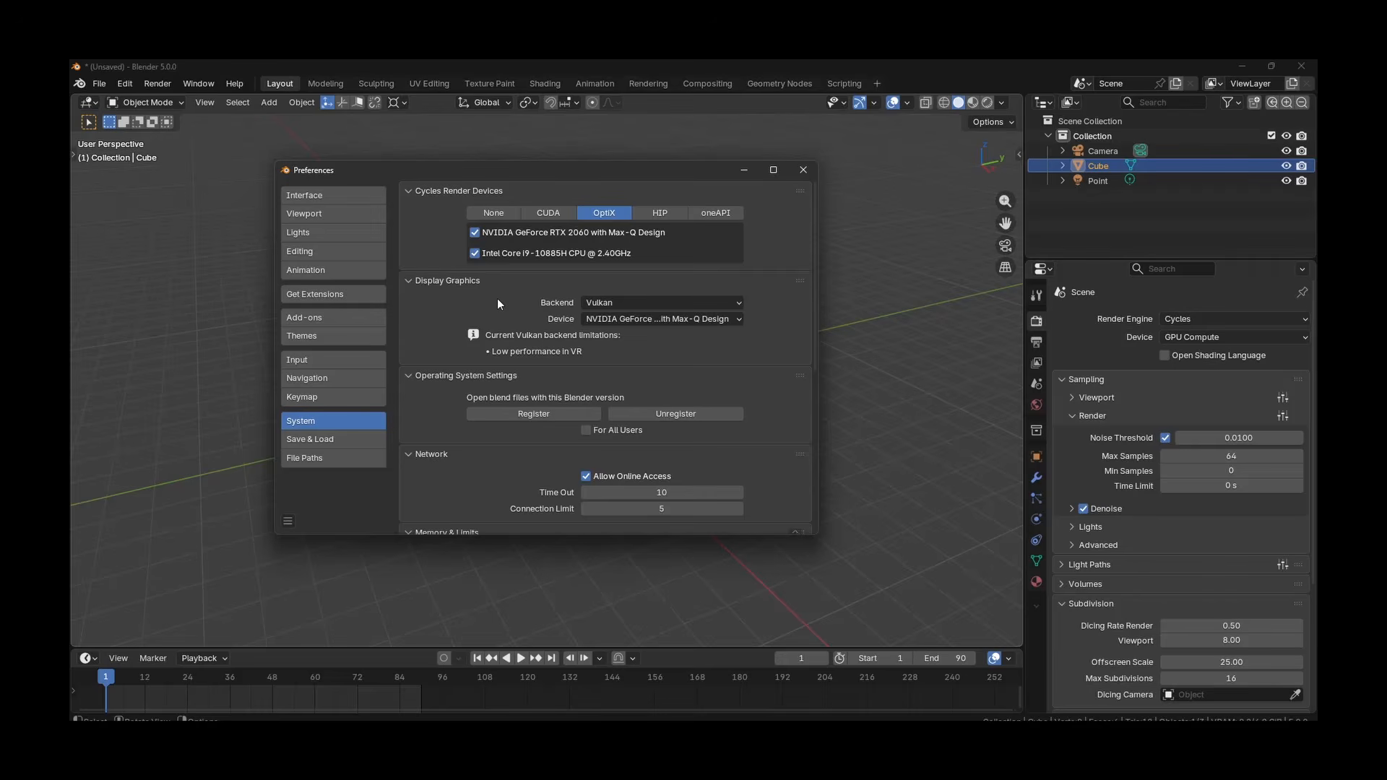
click(802, 171)
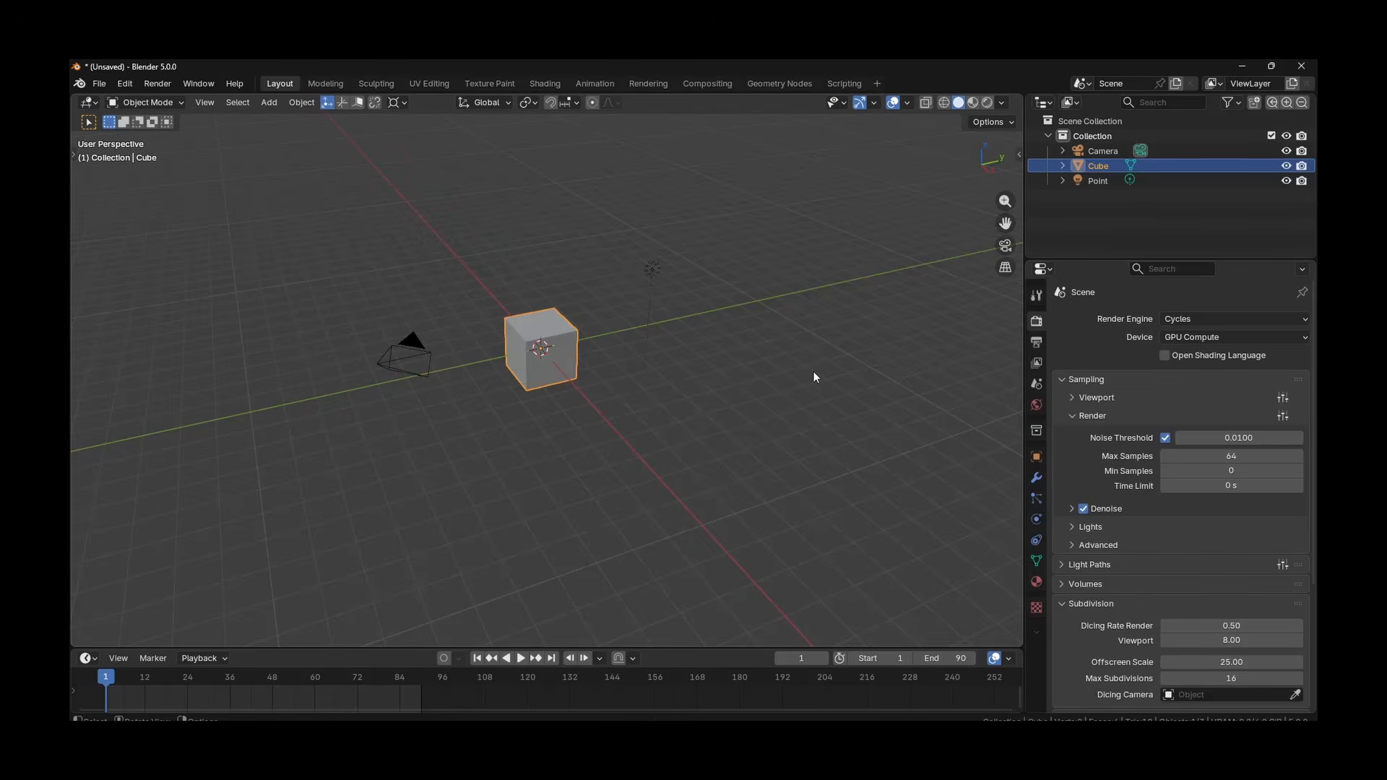
Look through the Output, View Layer, Scene, World, Modifiers and Particles properties, and return to the Render properties
click(1036, 342)
click(1036, 363)
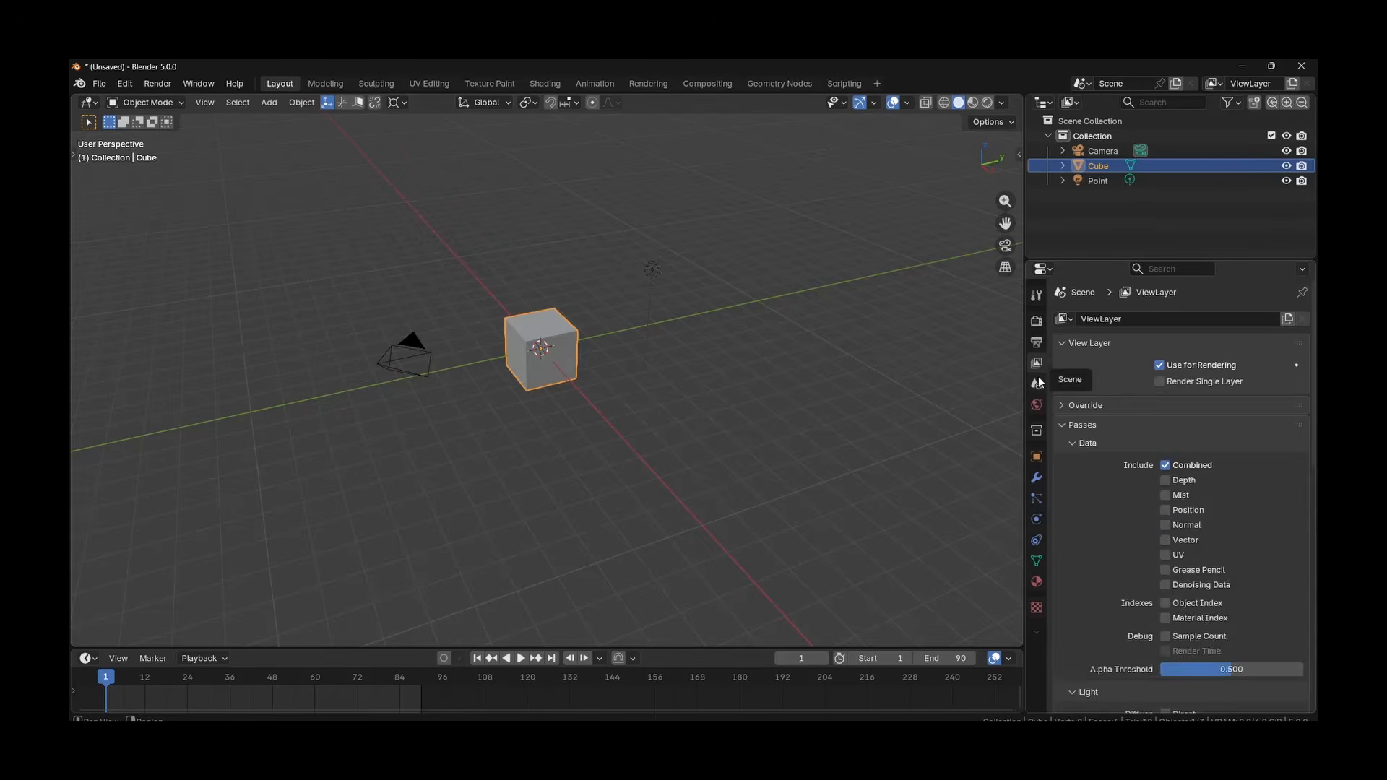
click(1036, 382)
click(1036, 405)
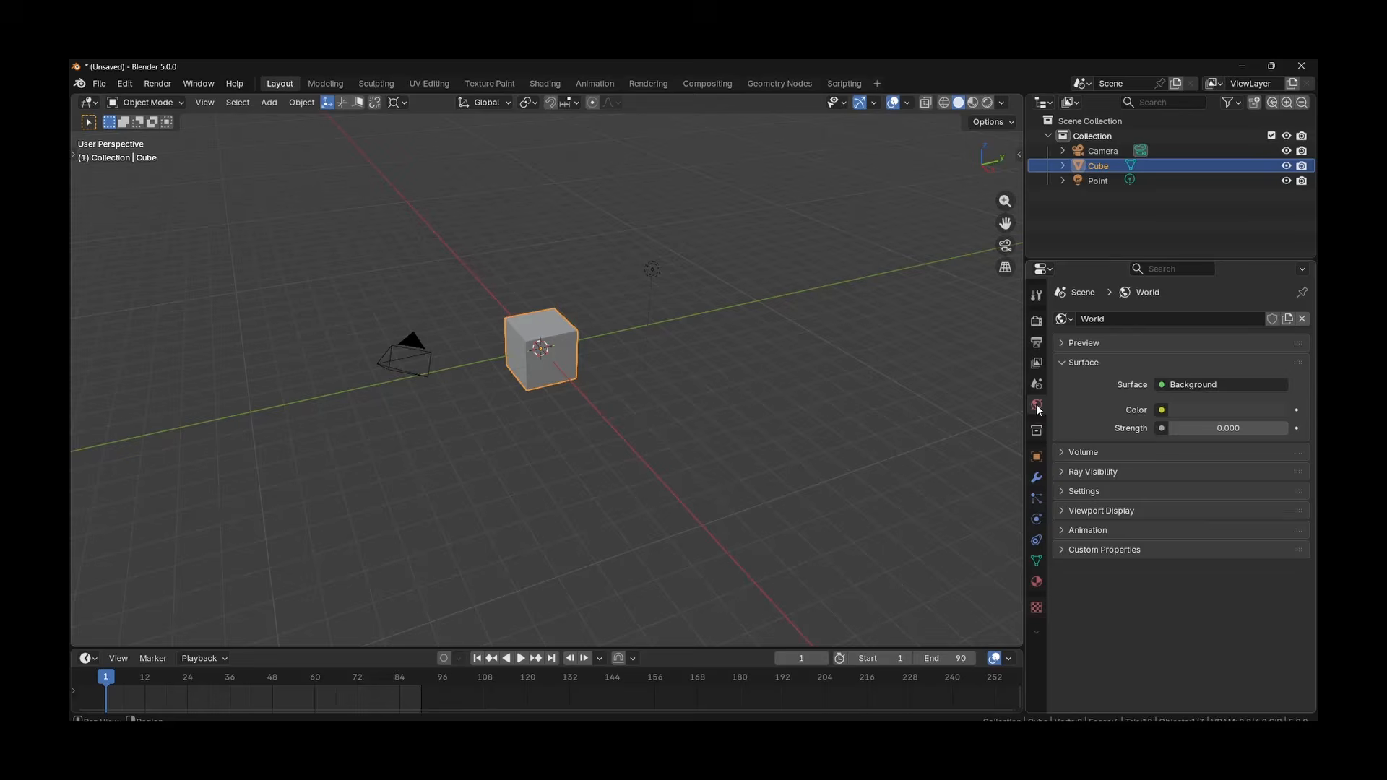
click(1036, 483)
click(1036, 498)
click(1036, 320)
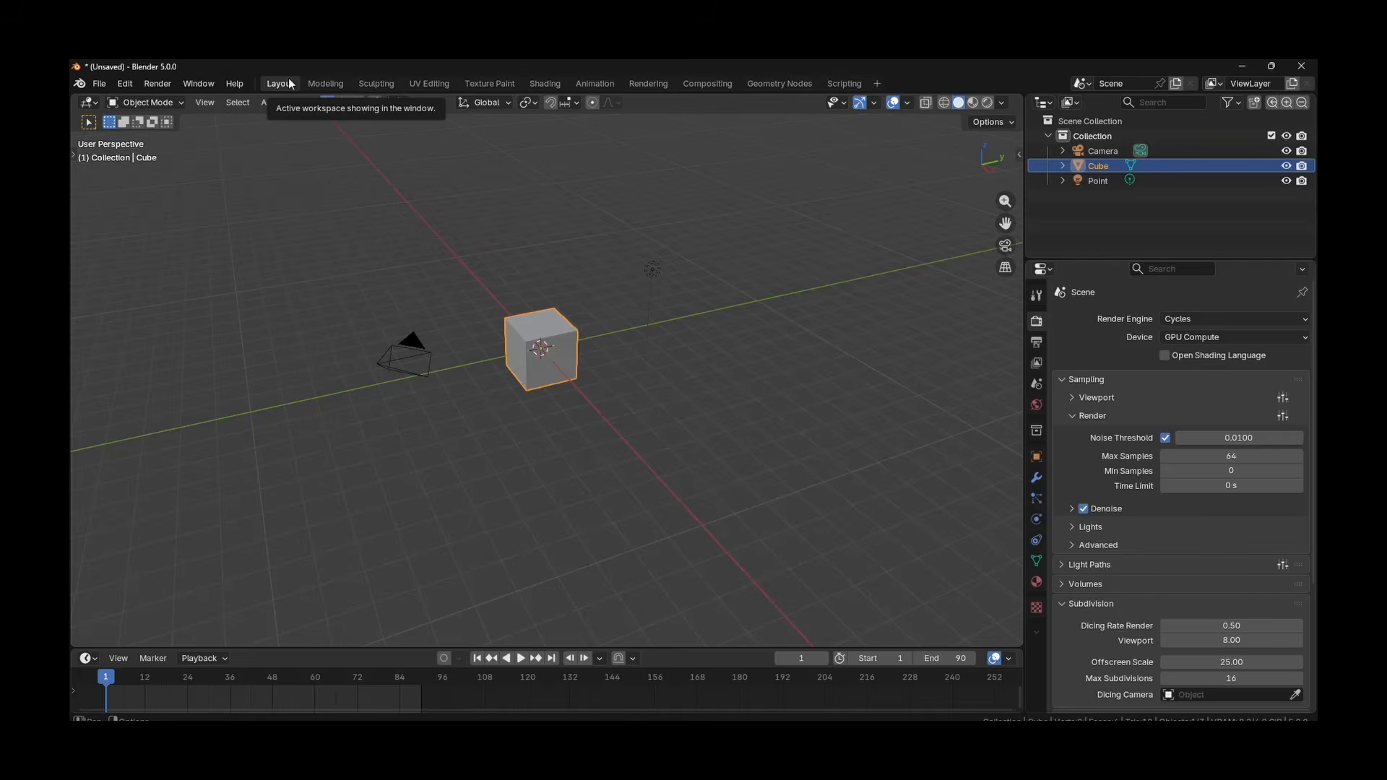
Browse the Modeling, Sculpting, UV Editing, Texture Paint, Shading and Animation workspaces, and return to Layout
click(322, 83)
click(369, 83)
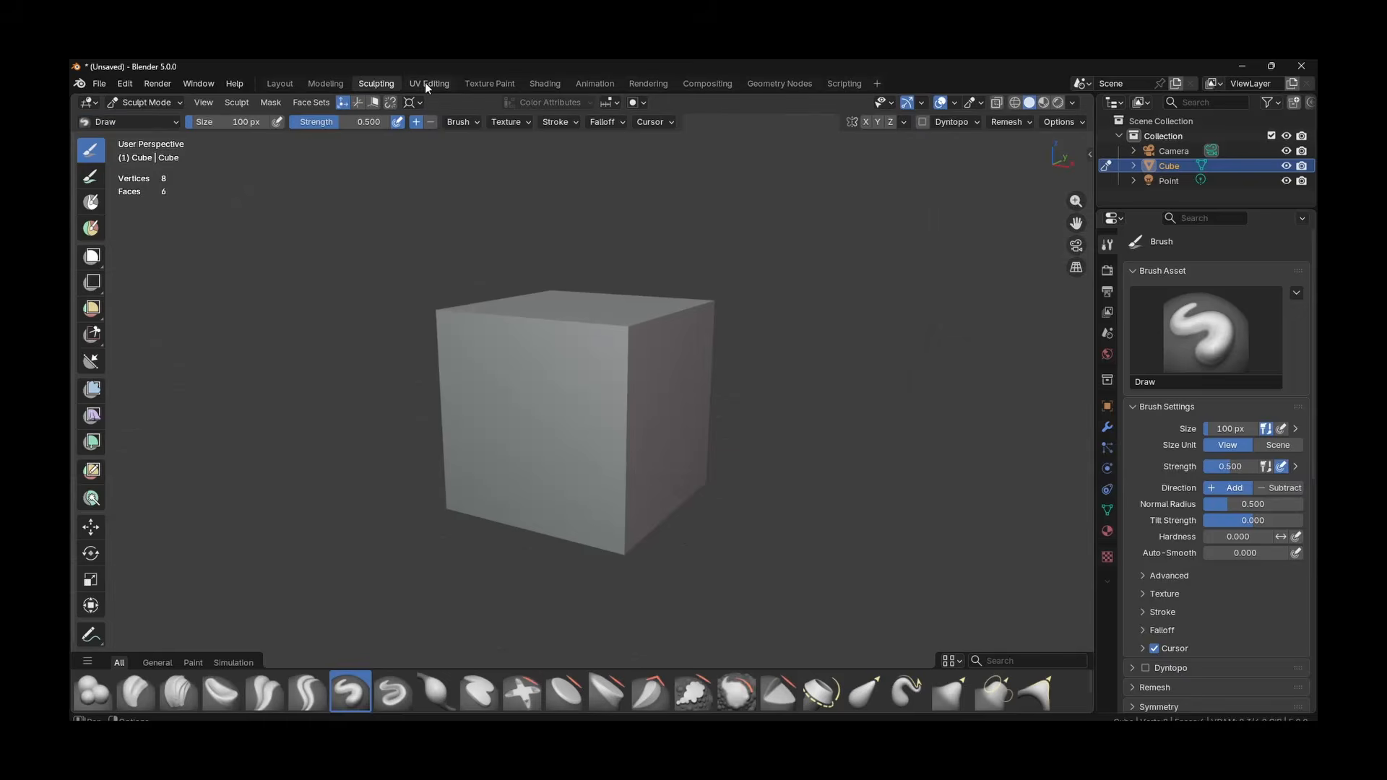
click(426, 83)
click(475, 84)
click(538, 82)
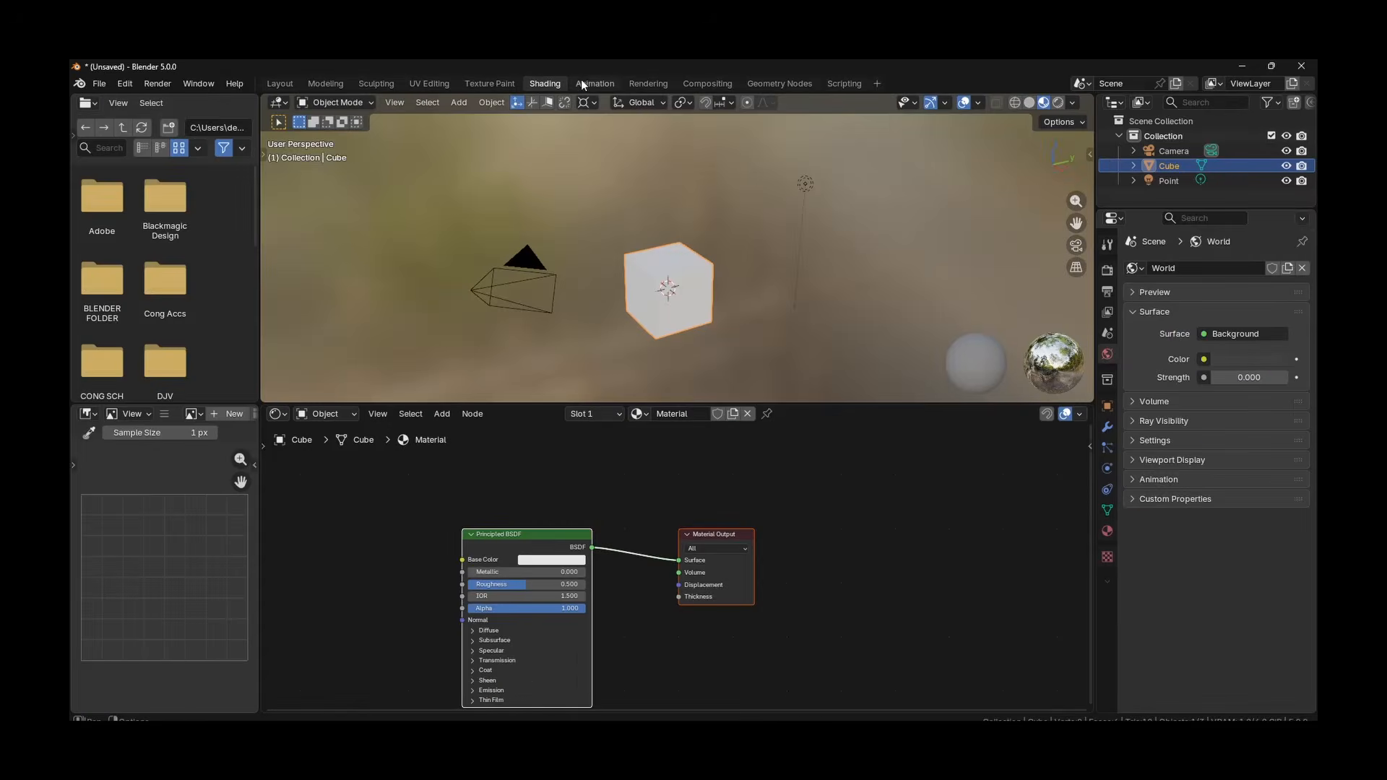
click(587, 82)
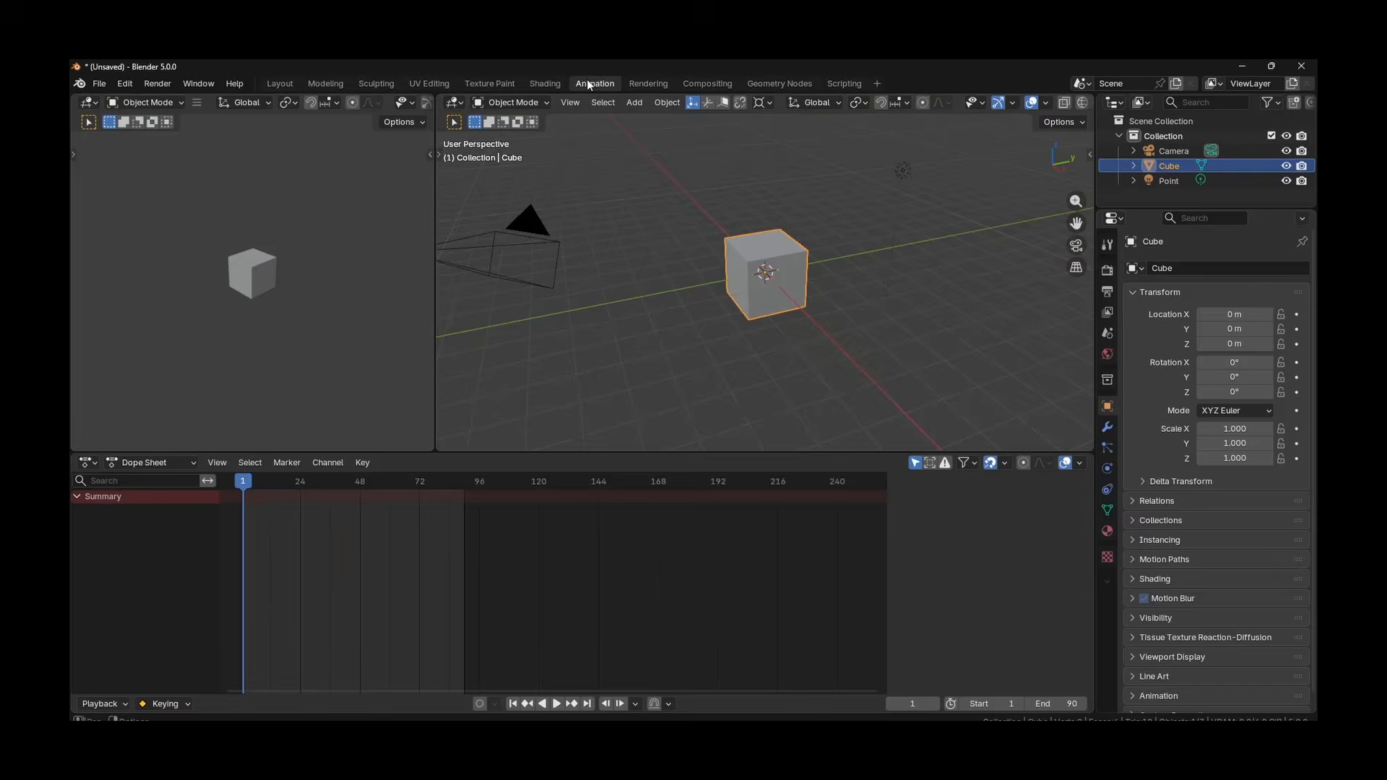
click(288, 84)
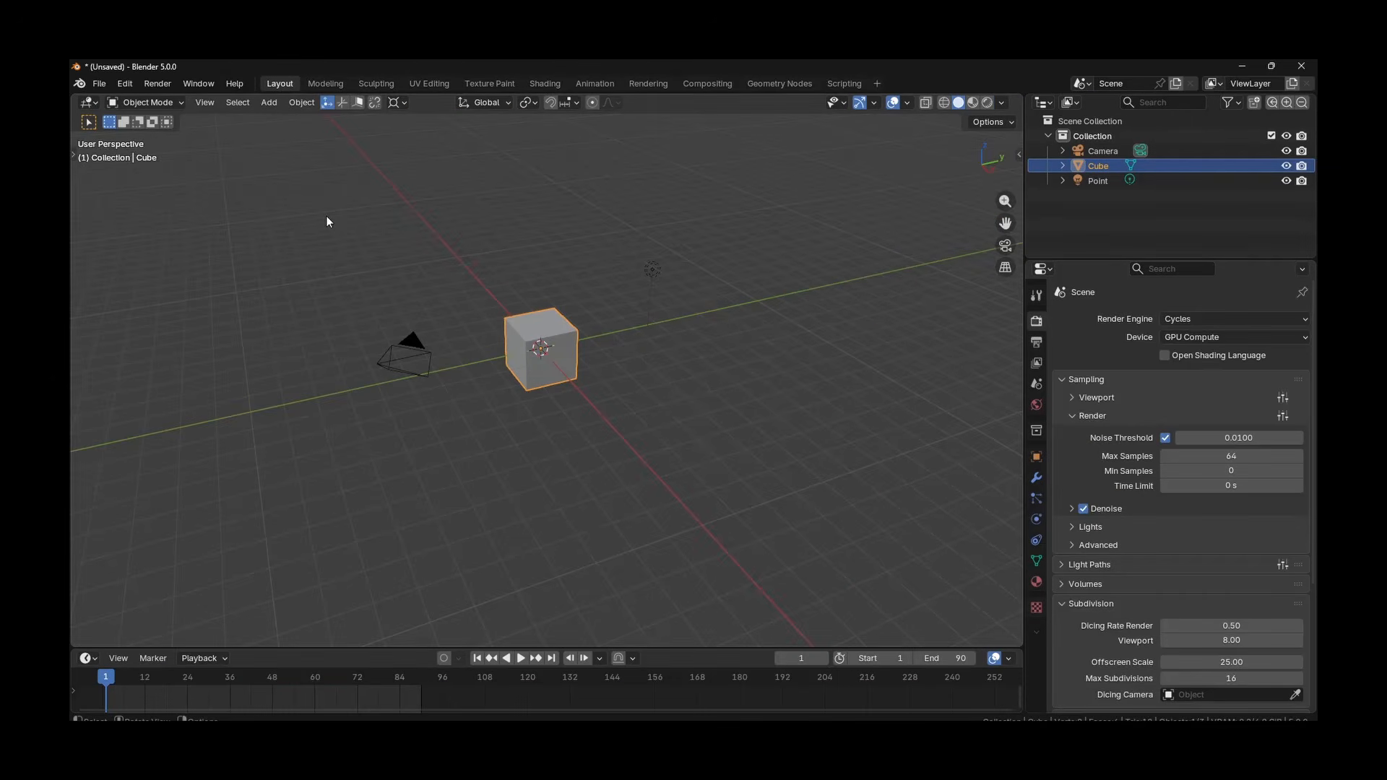
click(432, 84)
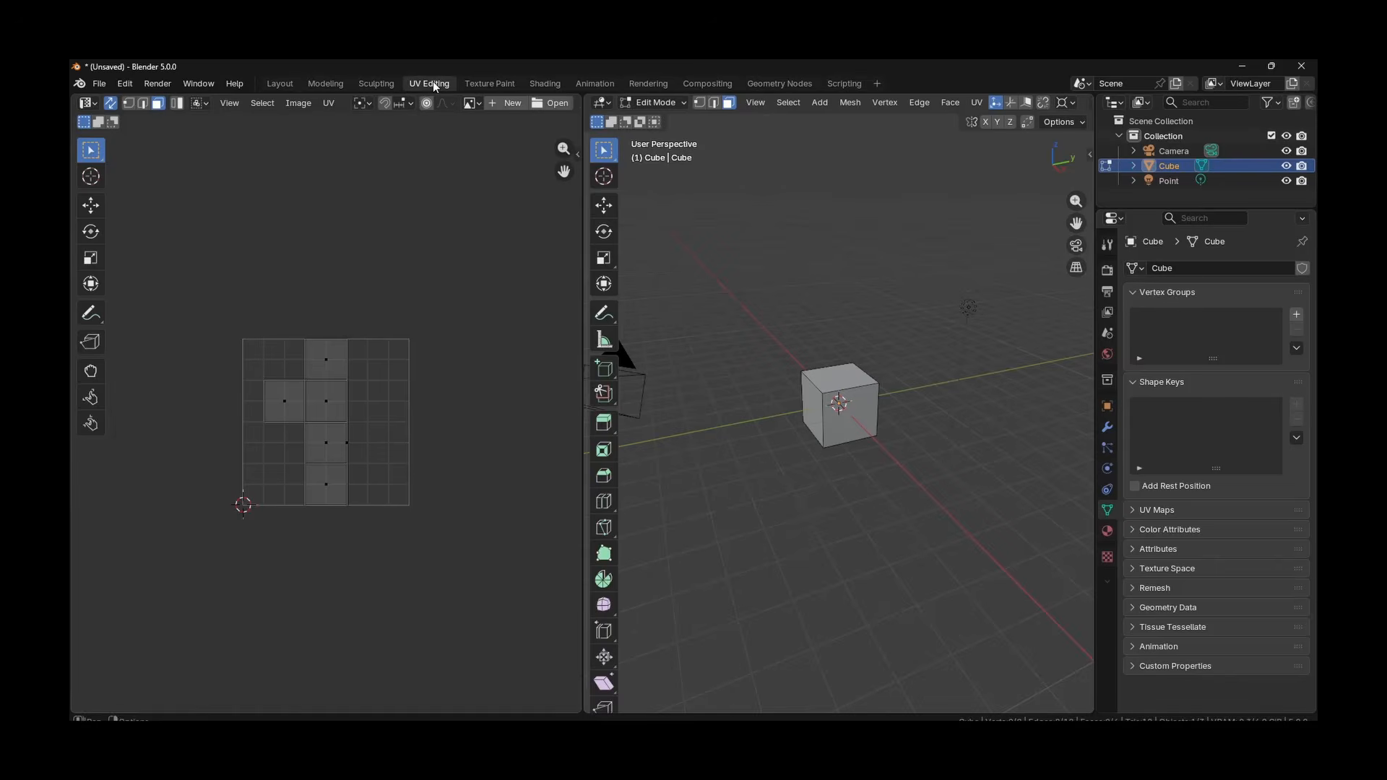
click(284, 86)
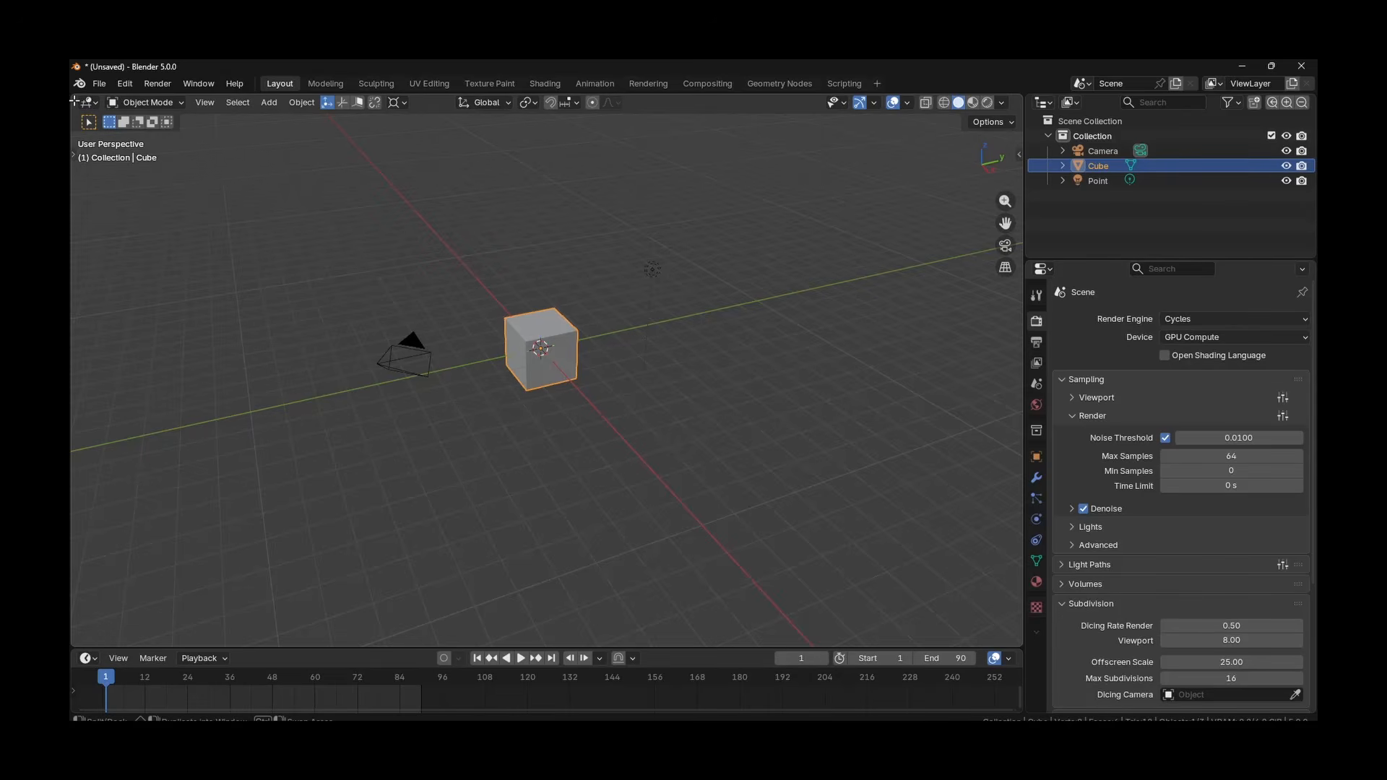
Split the 3D viewport vertically, turn the new narrow area into a UV Editor and widen it slightly
drag(75, 102, 322, 126)
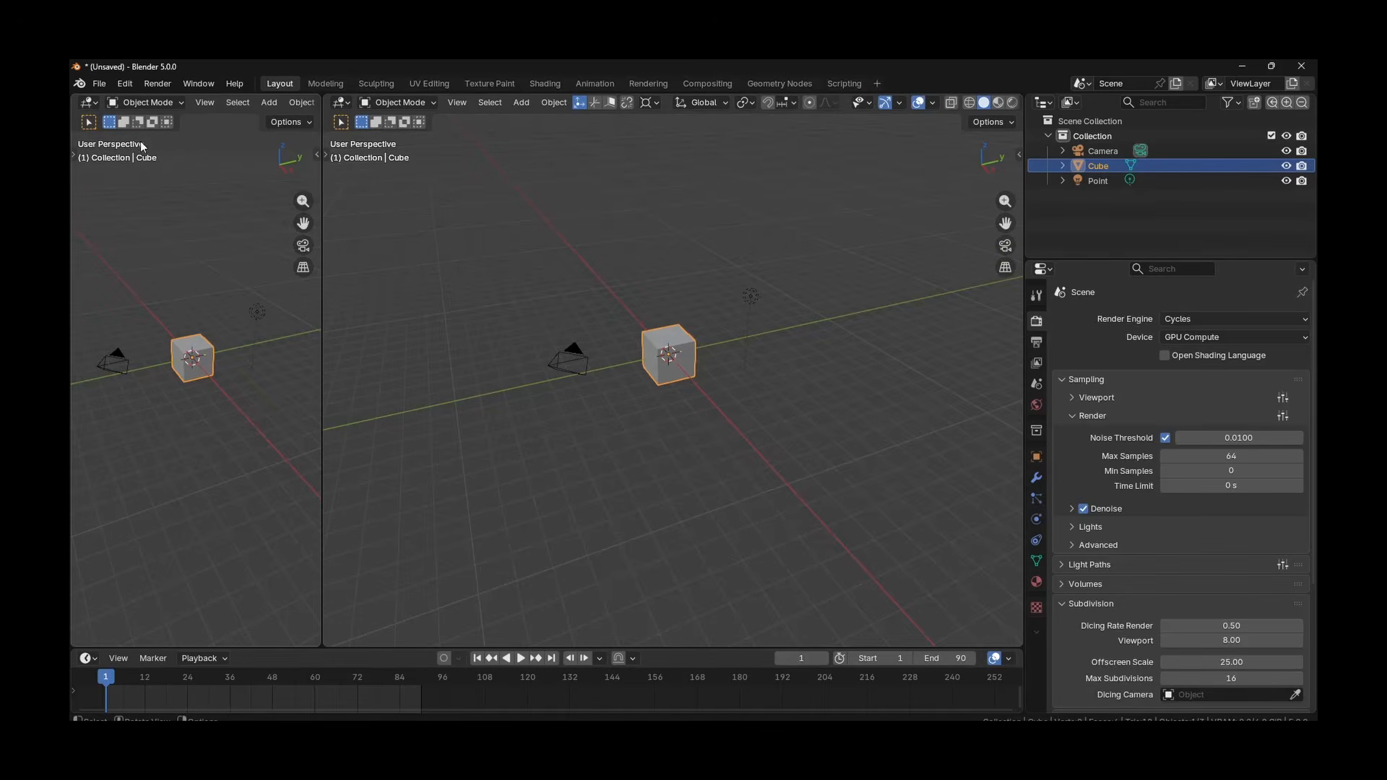
click(88, 105)
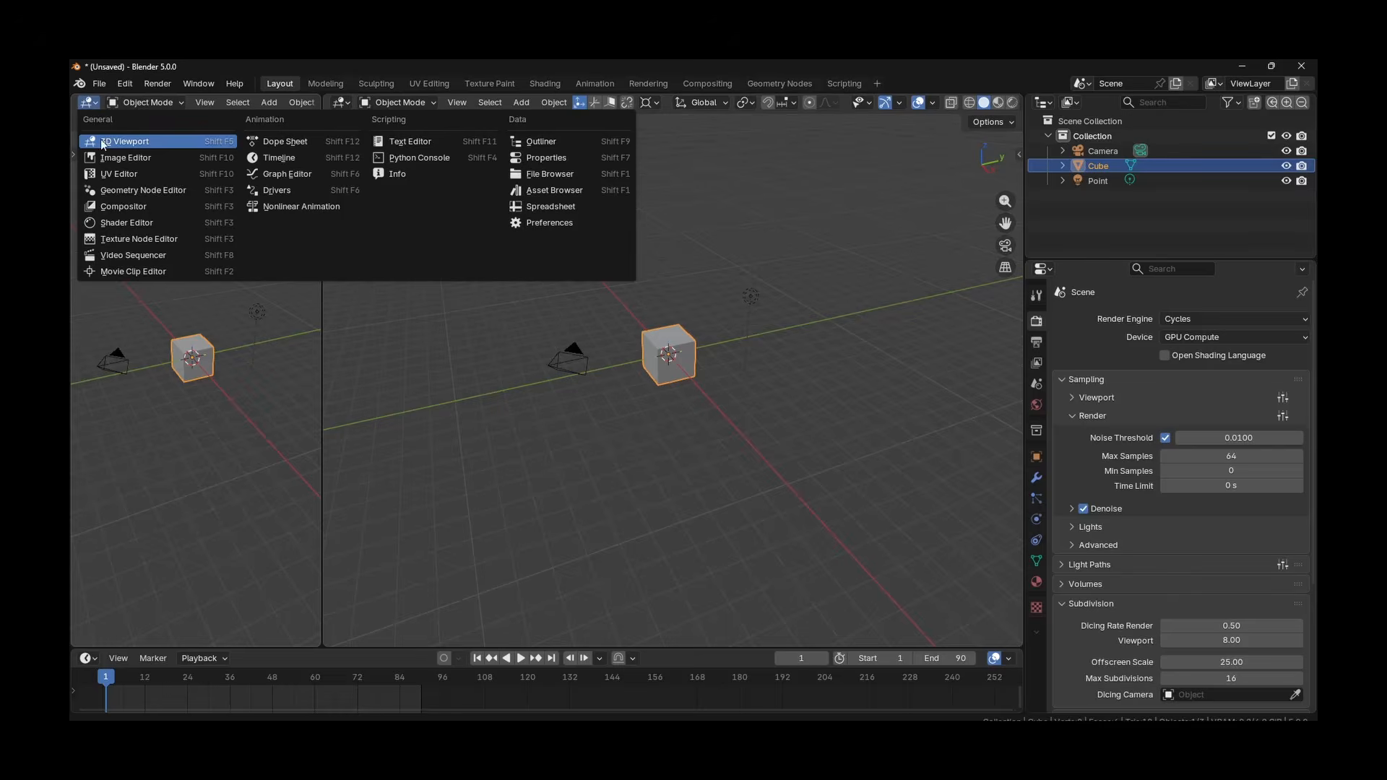
click(124, 176)
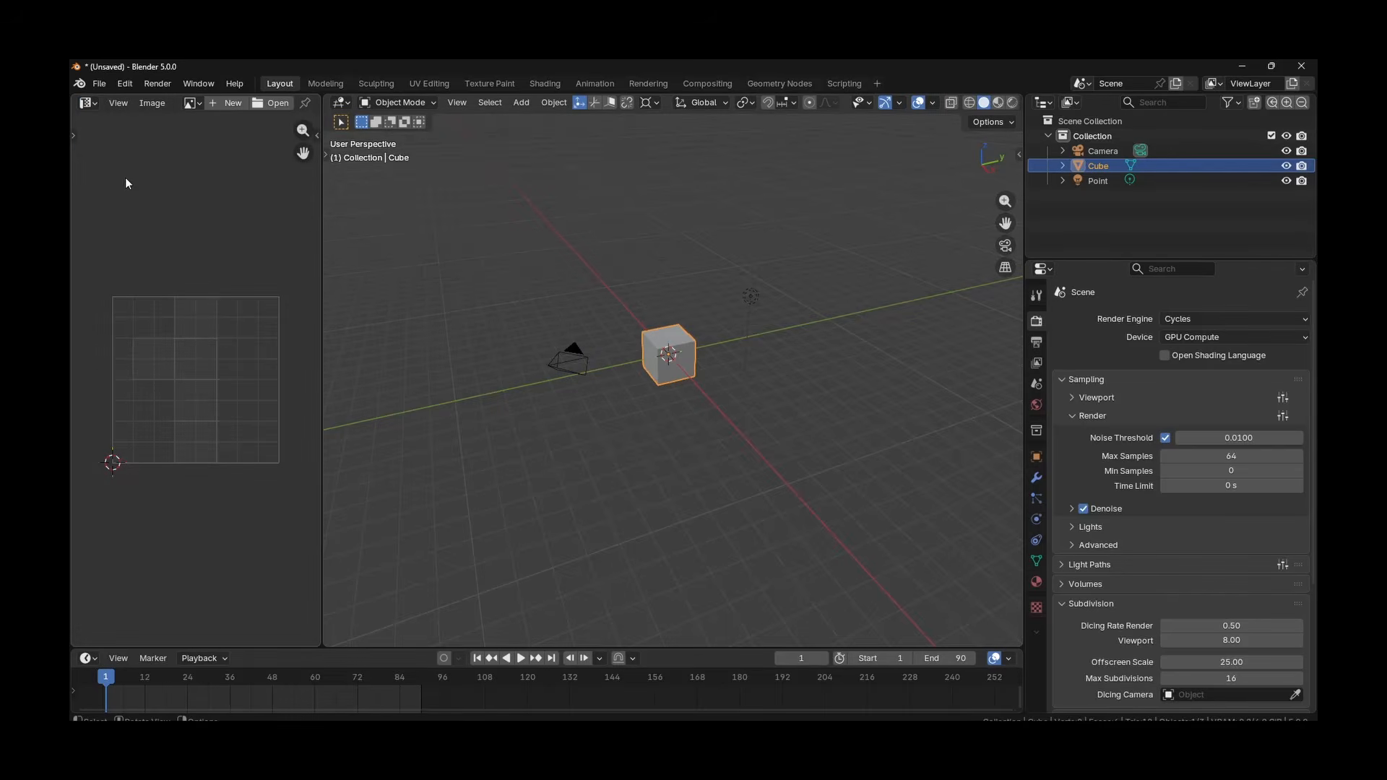
mouse_move(322, 213)
mouse_down()
mouse_move(406, 214)
mouse_move(345, 214)
mouse_up()
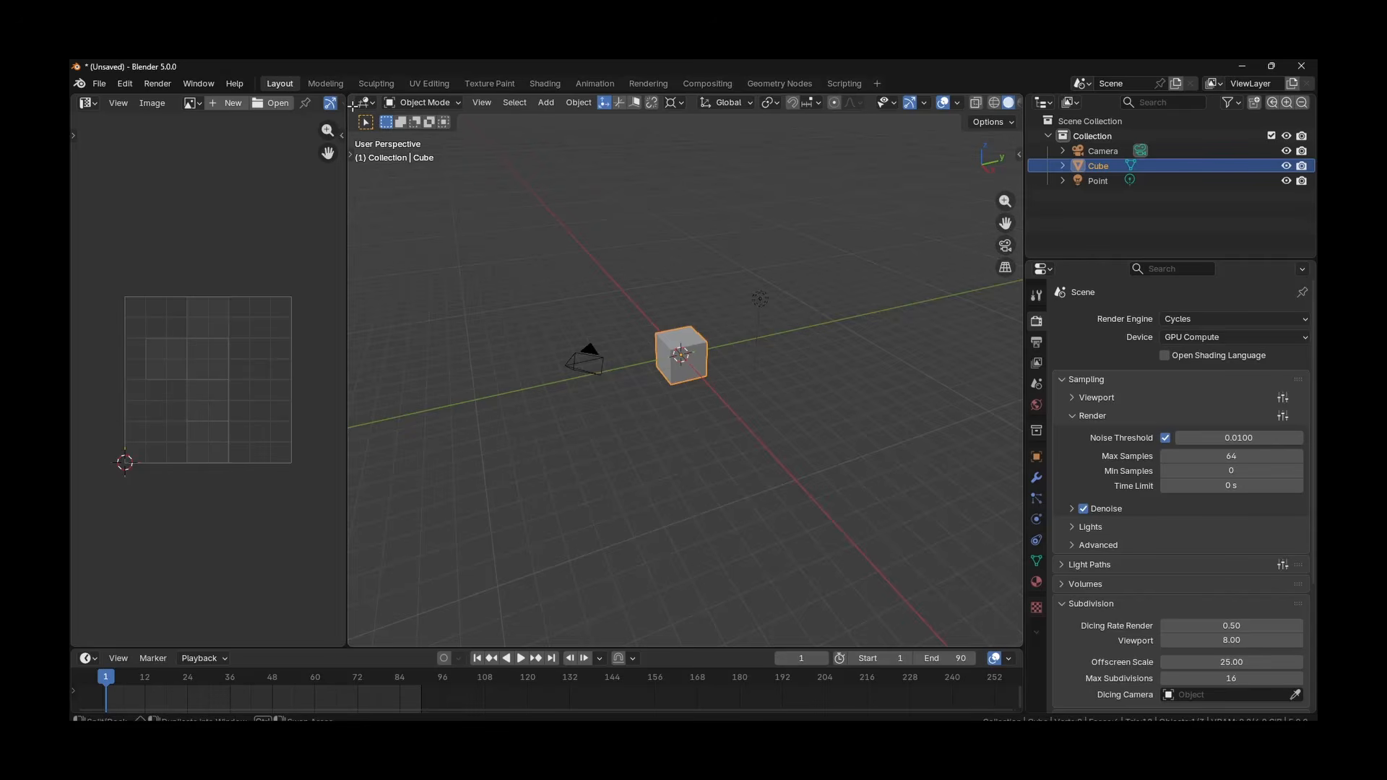
Join the UV Editor area back into the 3D viewport so that a single 3D view remains
drag(351, 106, 336, 107)
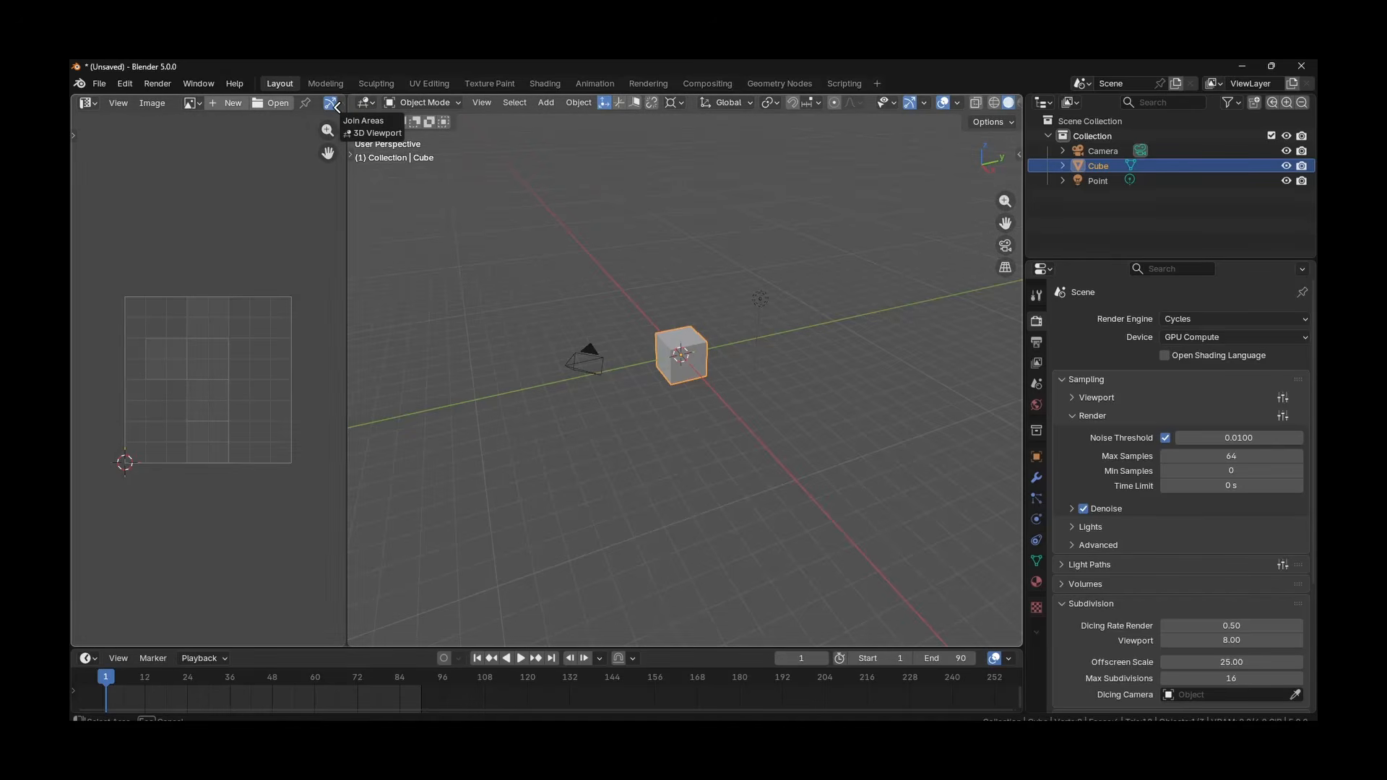
key(Escape)
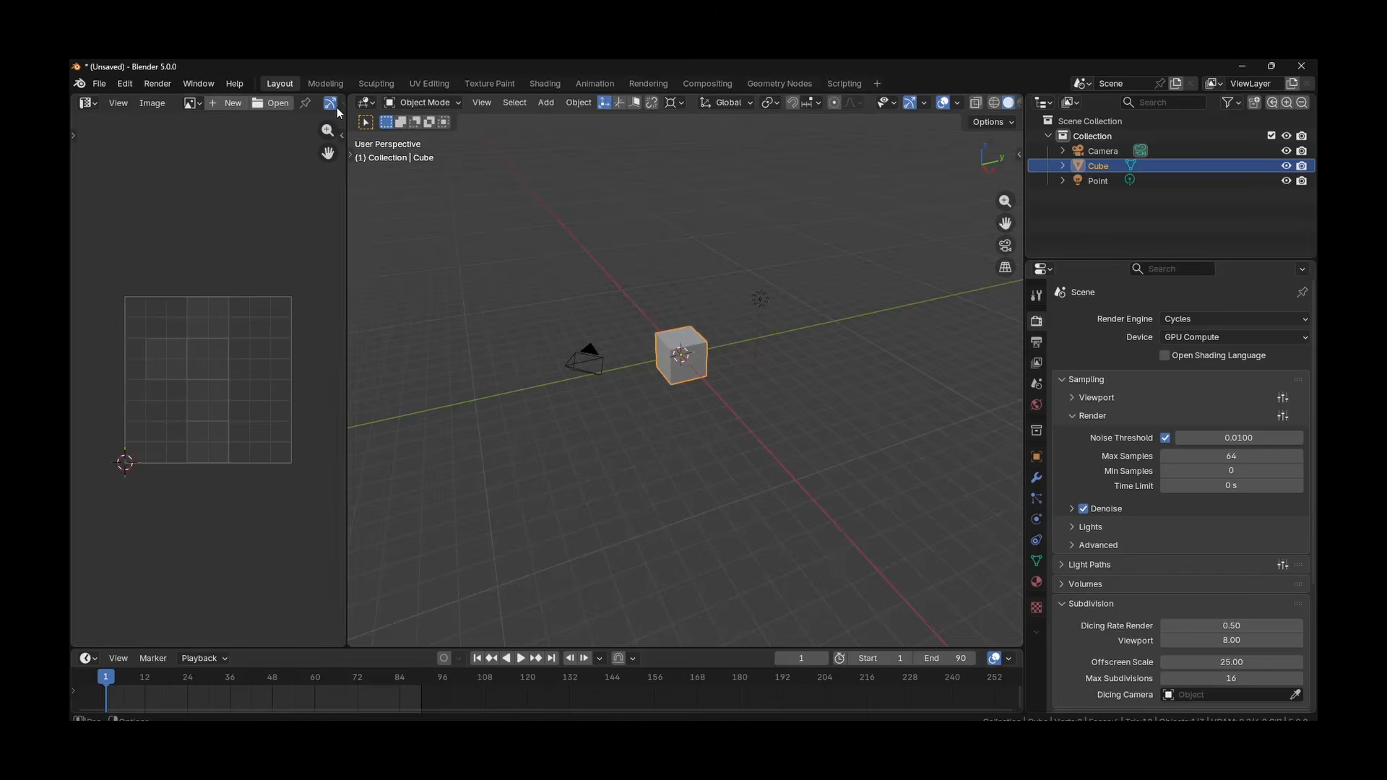
right_click(346, 230)
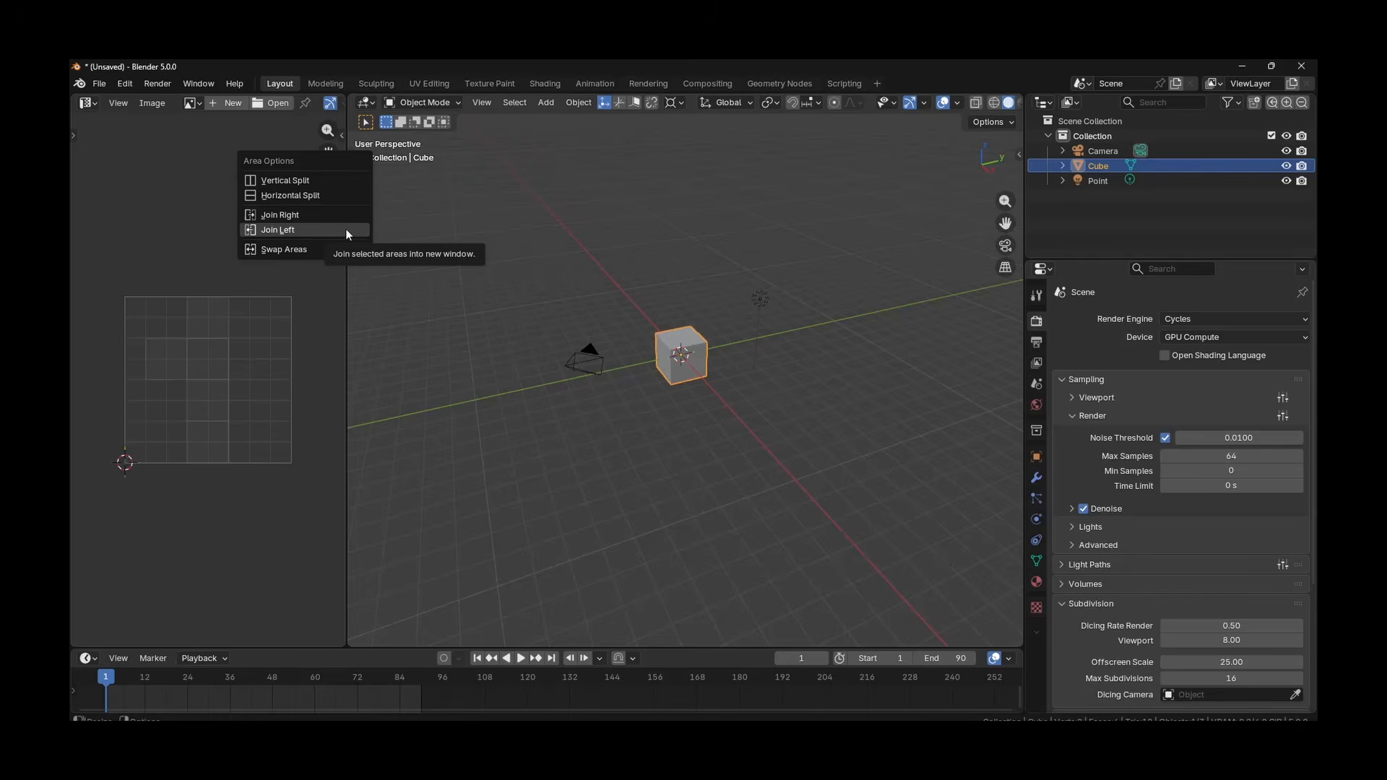
key(Up)
key(Up)
key(Up)
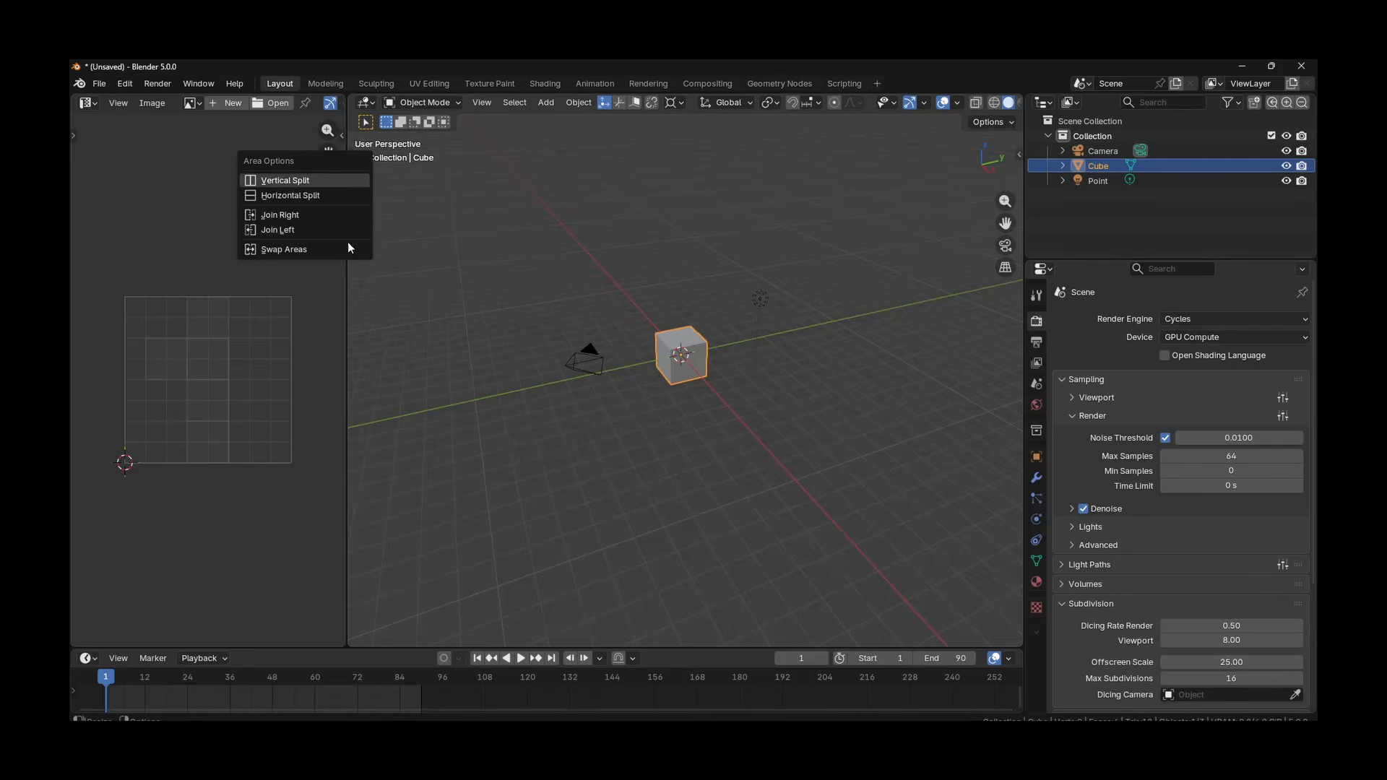
click(286, 231)
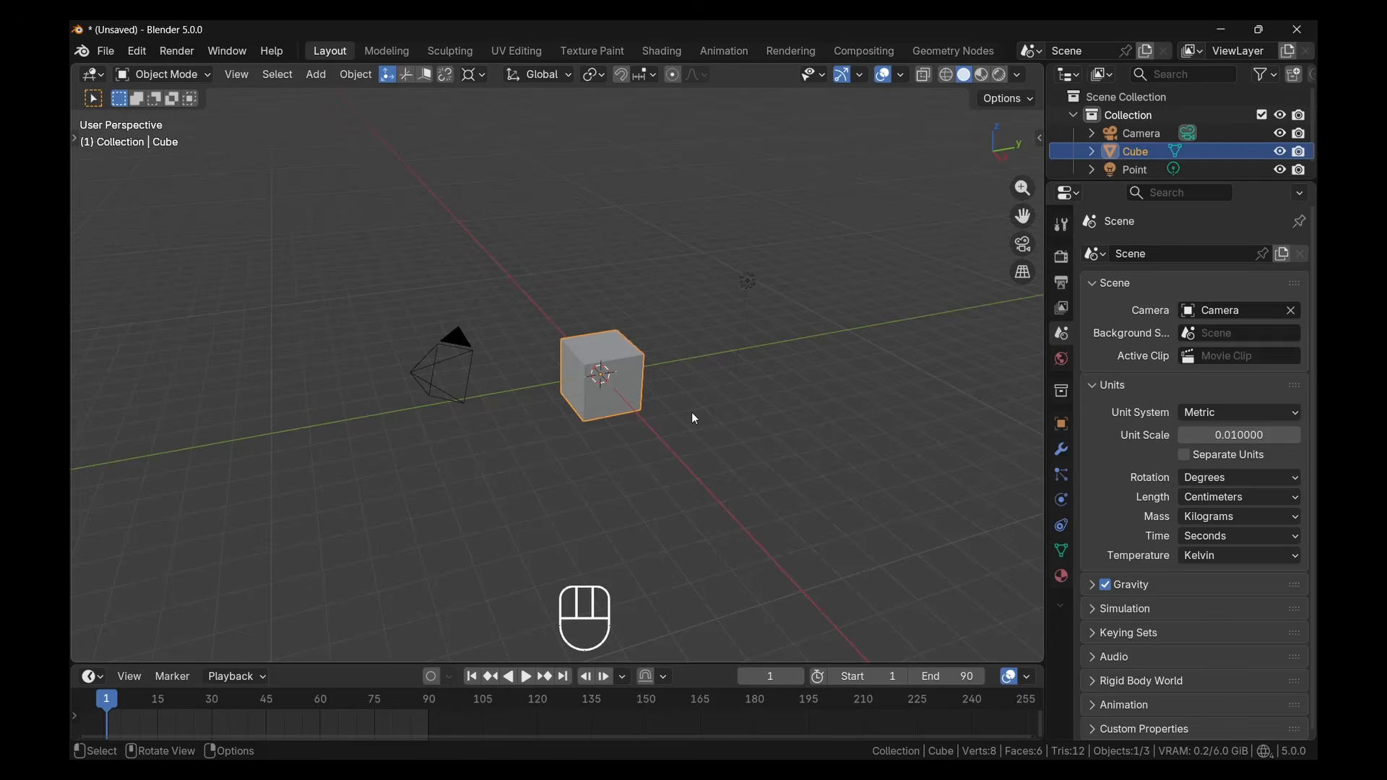
Orbit the 3D view around the default cube
drag(693, 414, 693, 414)
mouse_move(695, 419)
middle_down()
mouse_move(746, 390)
mouse_move(706, 418)
mouse_move(673, 378)
mouse_move(758, 396)
mouse_move(730, 459)
mouse_move(706, 406)
mouse_move(719, 418)
middle_up()
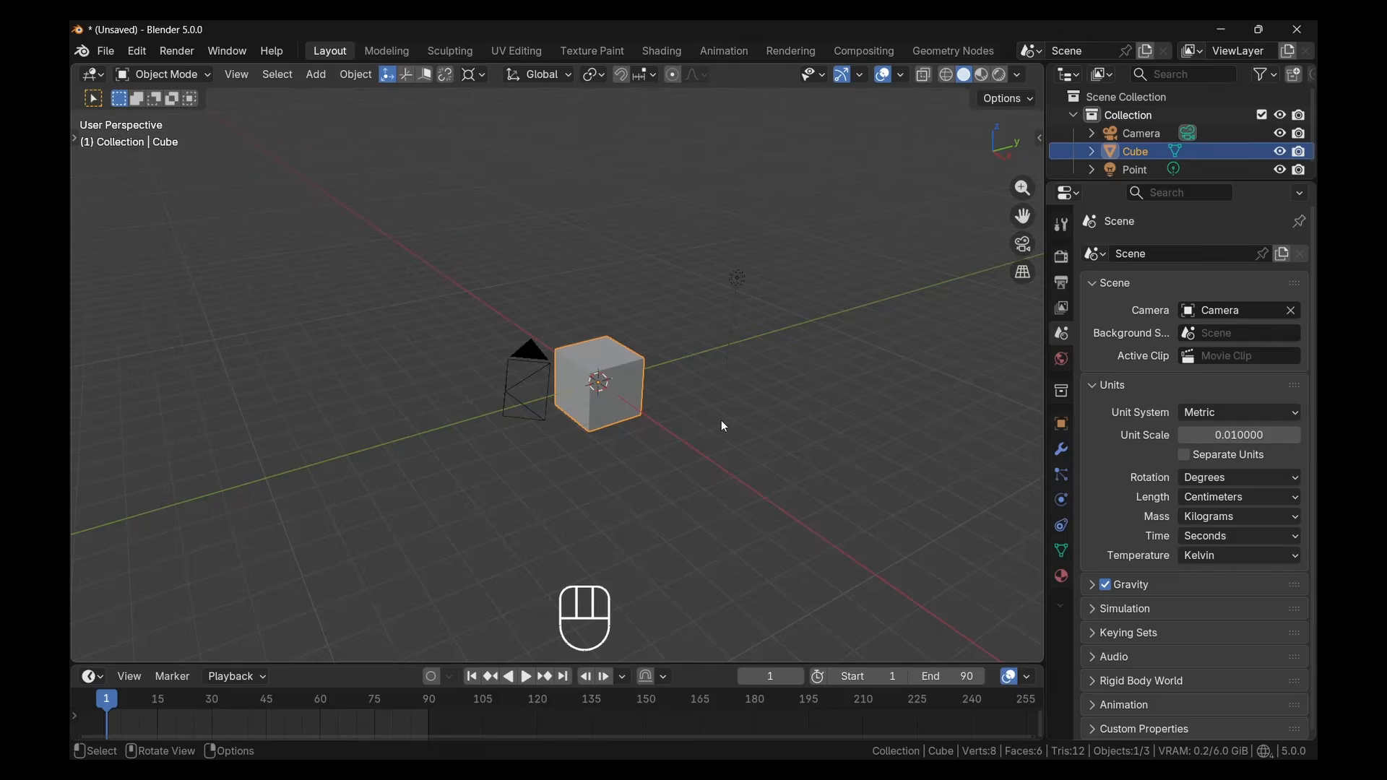
Practise panning, orbiting and zooming in and out of the 3D view around the default cube
key(shift)
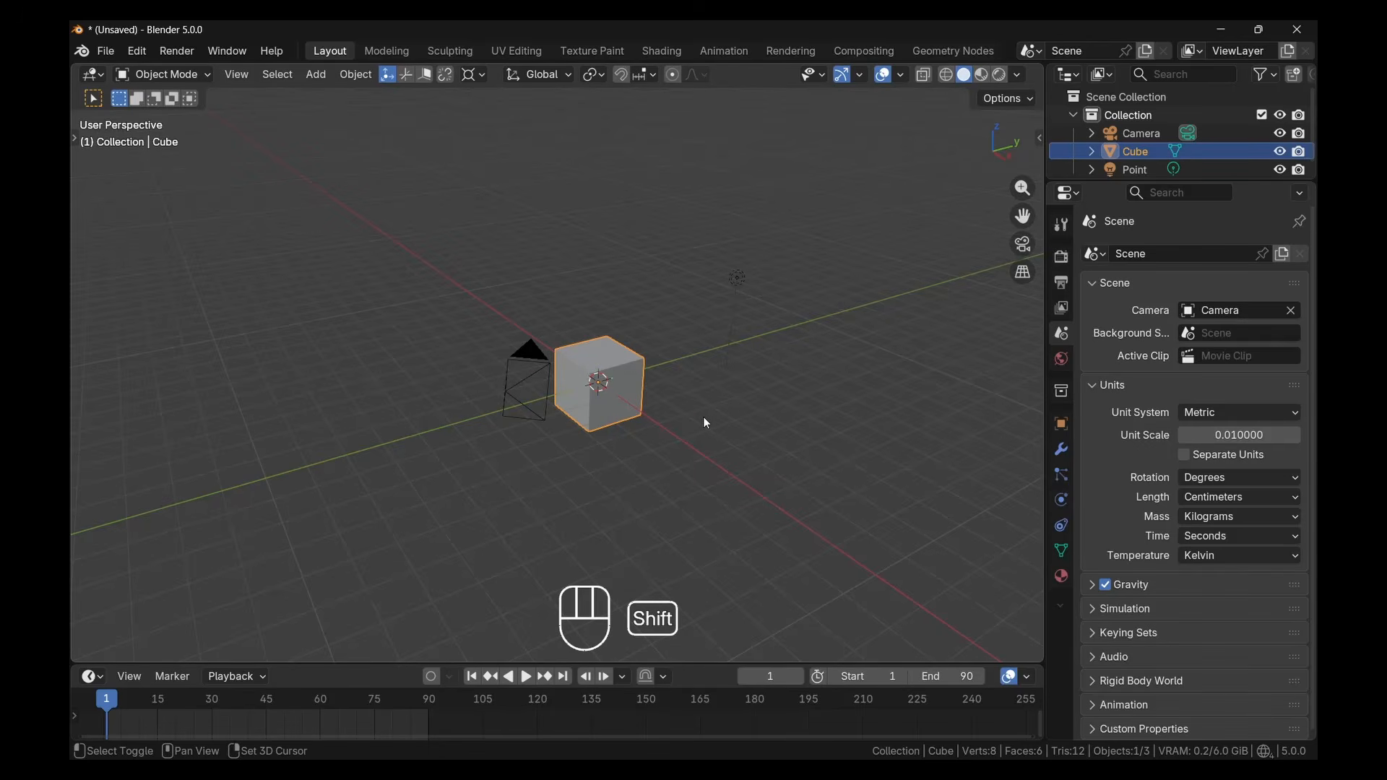
shift+middle_drag(706, 421, 663, 405)
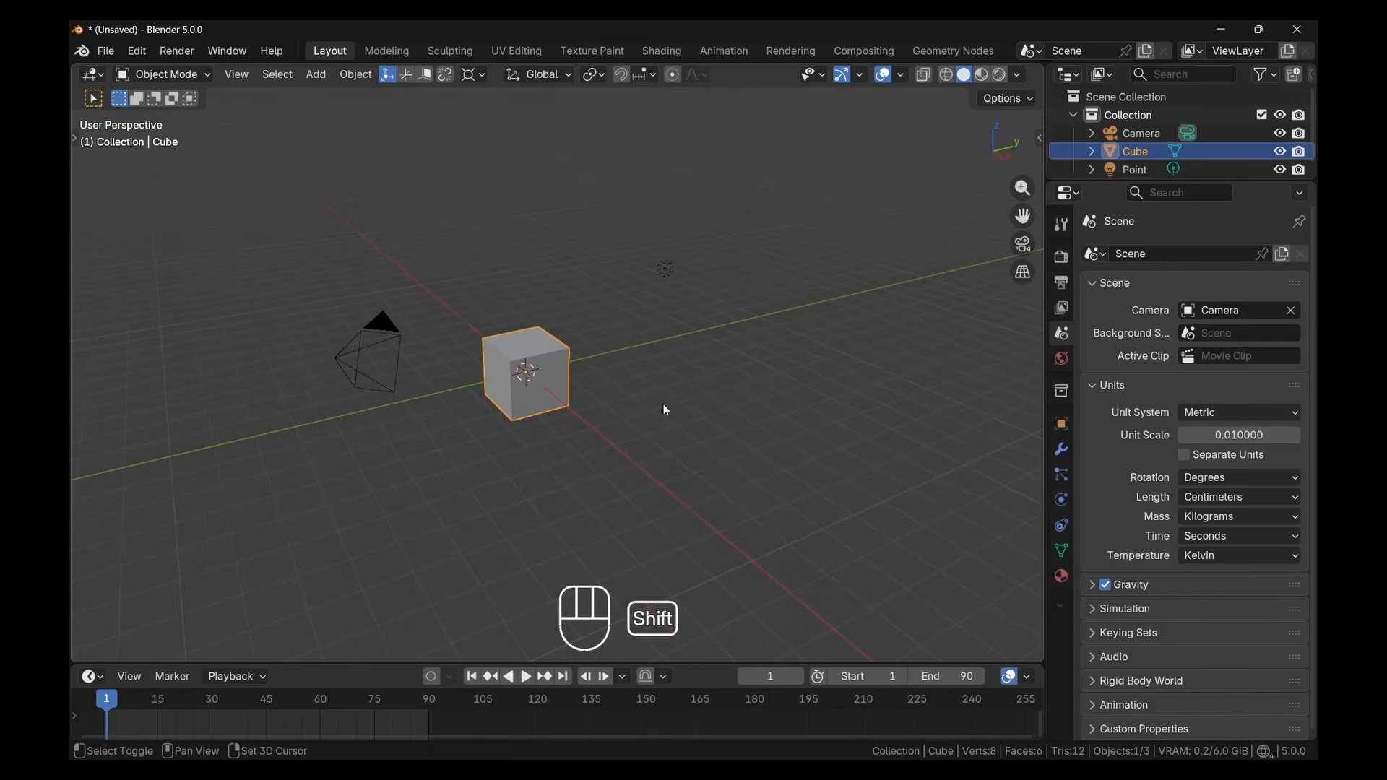
middle_drag(532, 413, 611, 417)
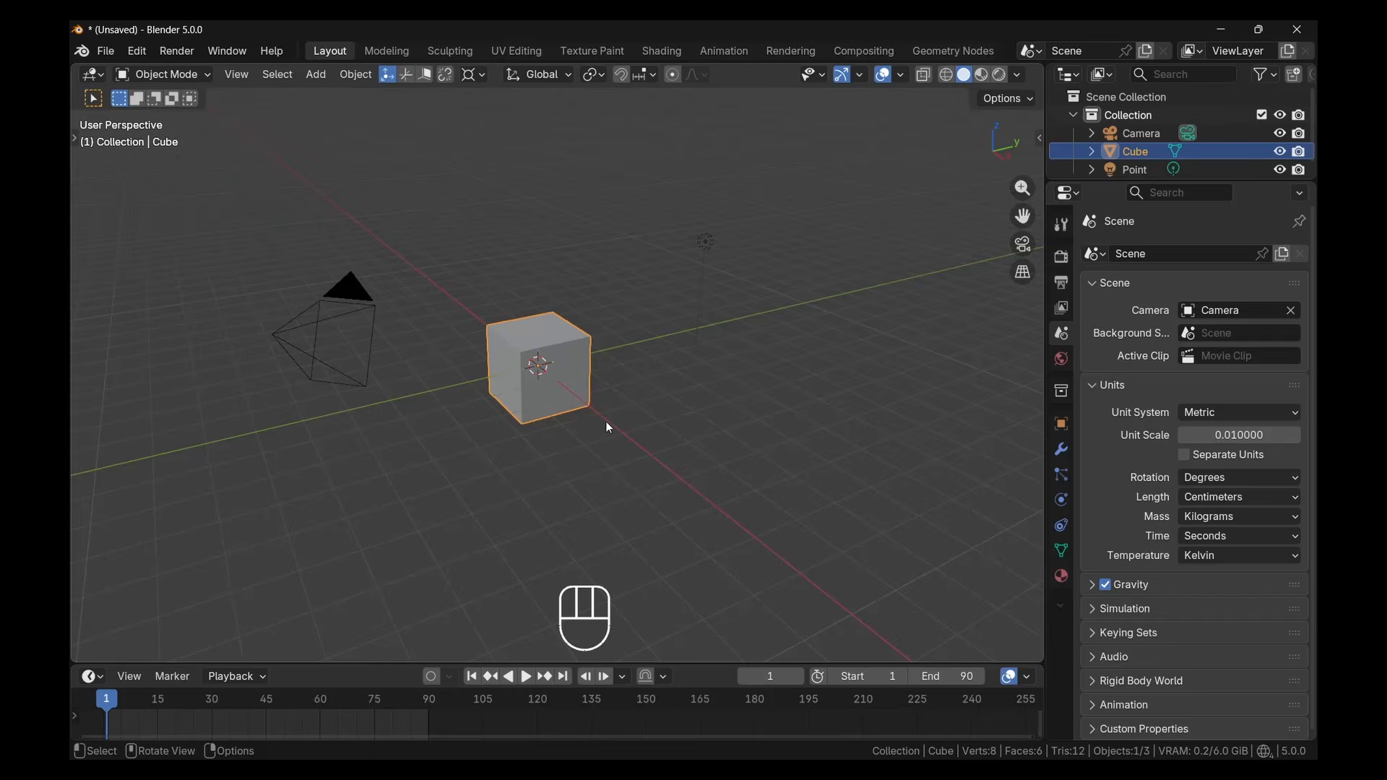
middle_drag(608, 426, 583, 406)
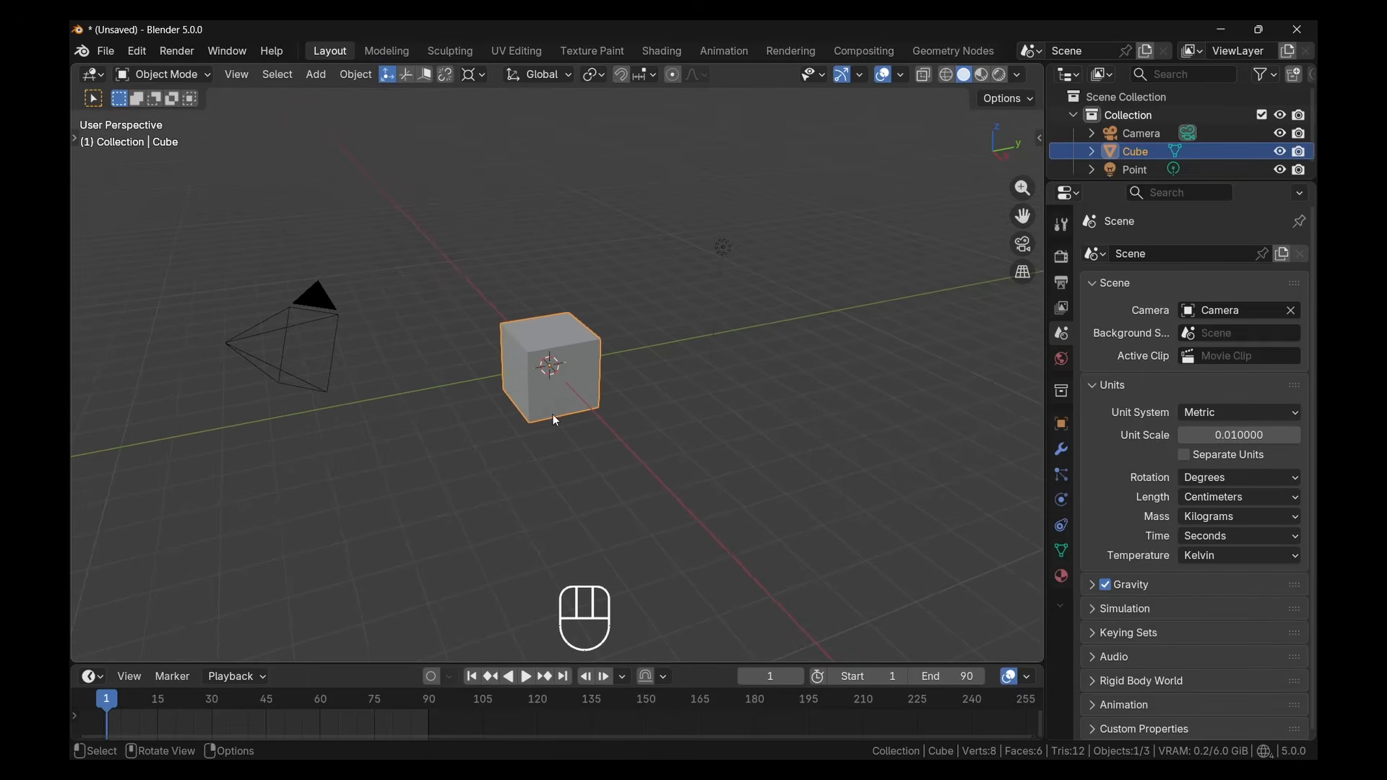
scroll(555, 420, up, 5)
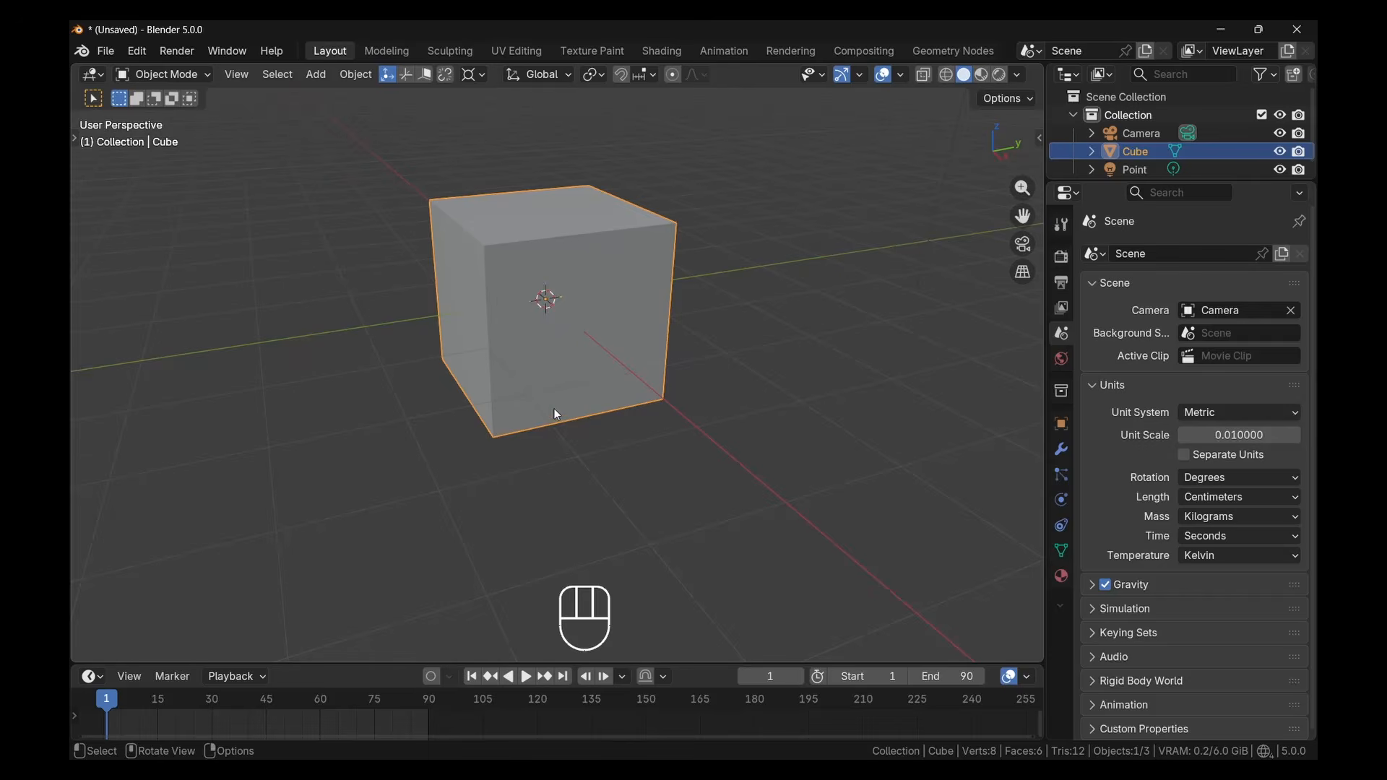
scroll(553, 408, down, 5)
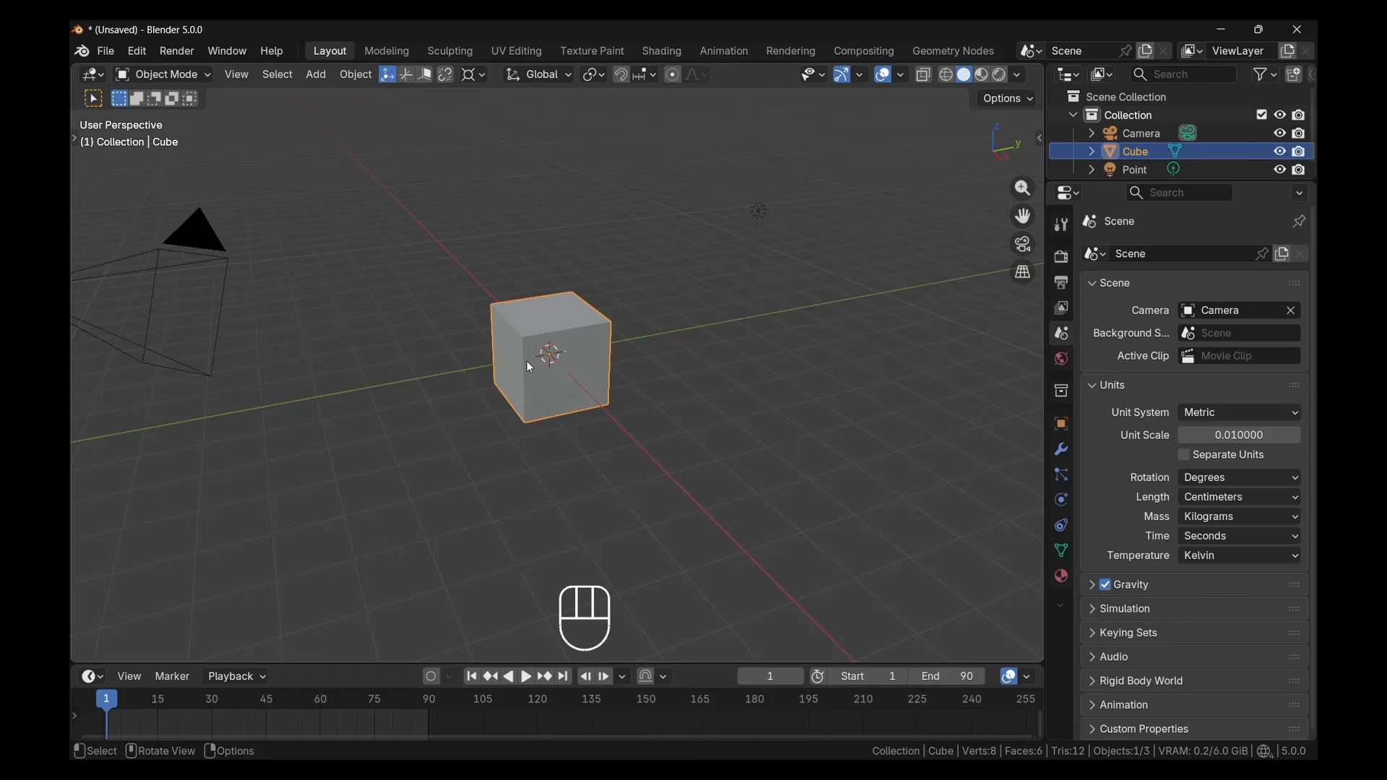
mouse_move(530, 367)
middle_down()
mouse_move(582, 375)
mouse_move(533, 384)
mouse_move(607, 369)
mouse_move(436, 371)
mouse_move(533, 392)
middle_up()
middle_drag(534, 392, 458, 400)
shift+middle_drag(458, 399, 531, 386)
scroll(561, 376, up, 2)
scroll(526, 374, down, 6)
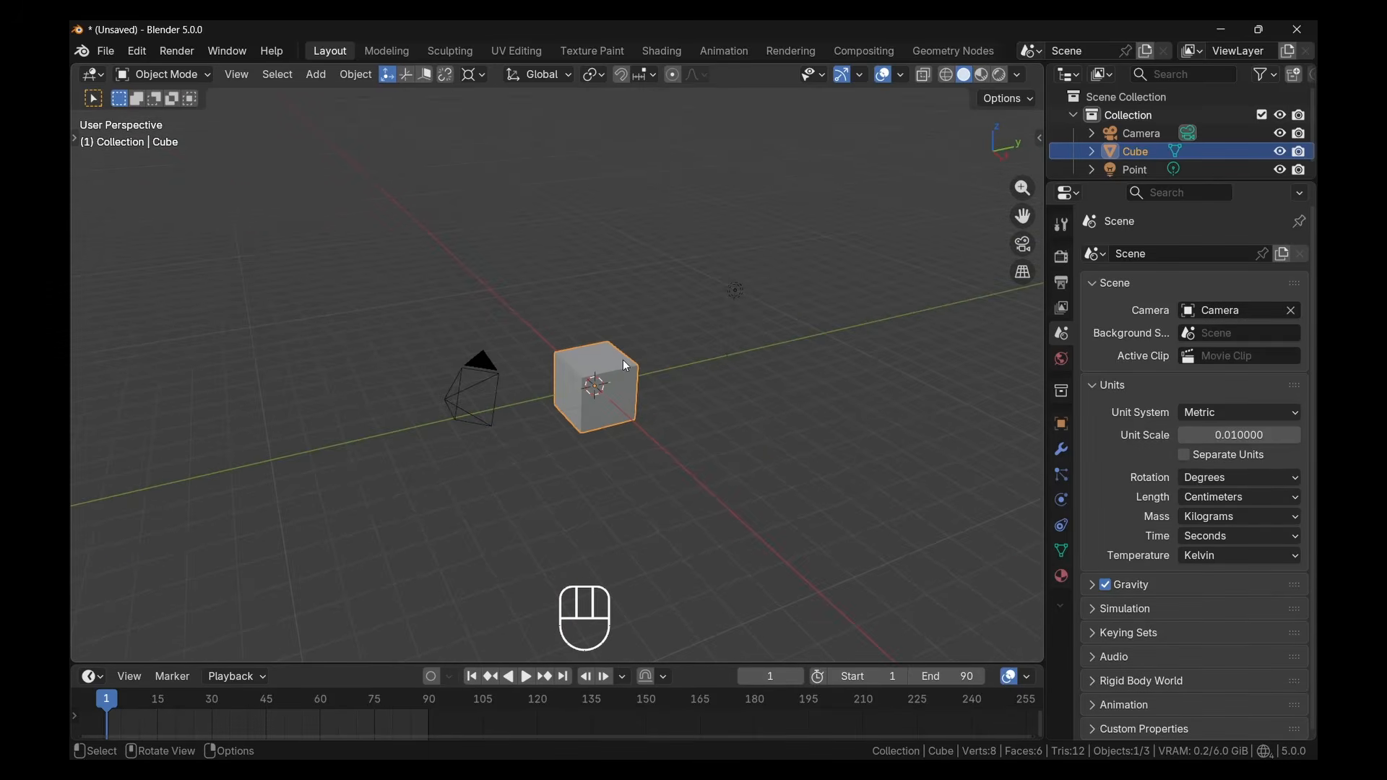
Select the point light, the camera and the cube one at a time, finishing with the cube selected
click(732, 302)
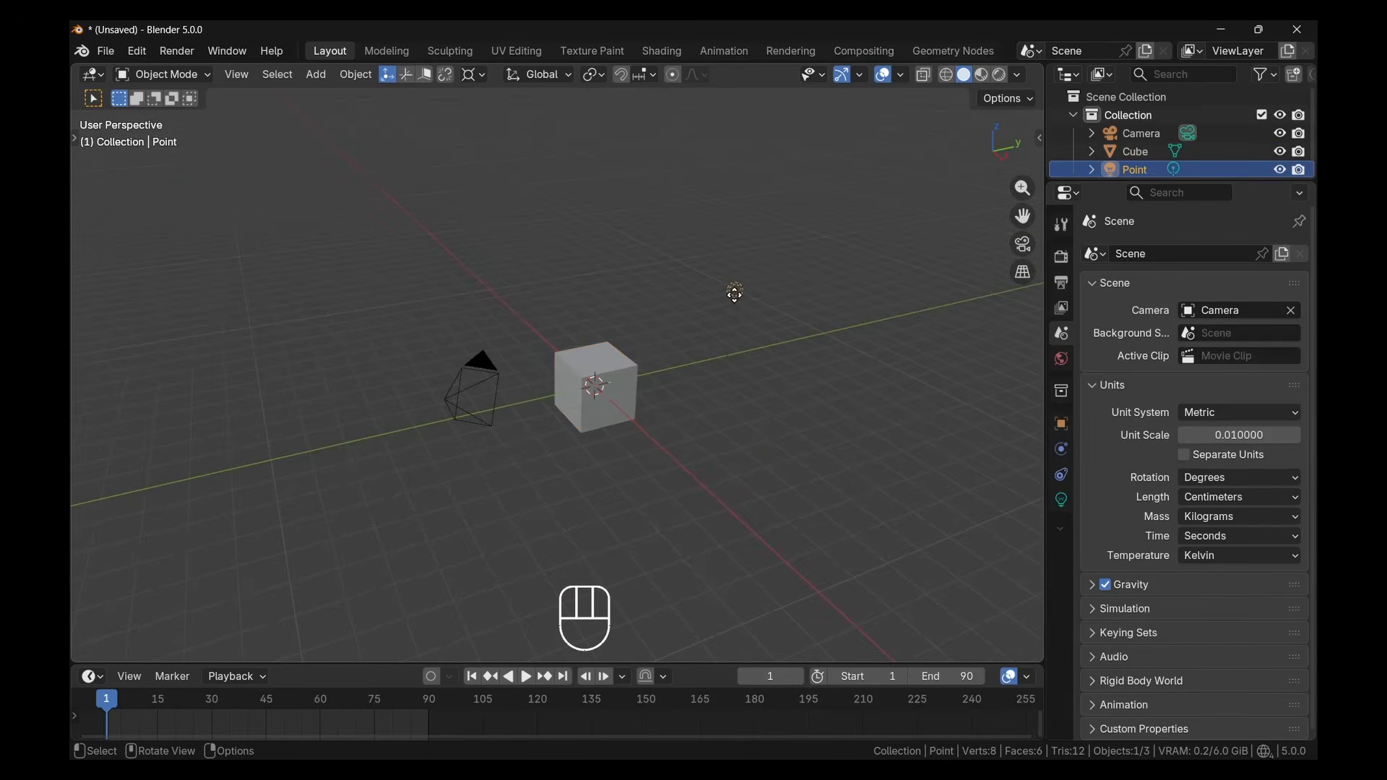
click(487, 368)
click(612, 372)
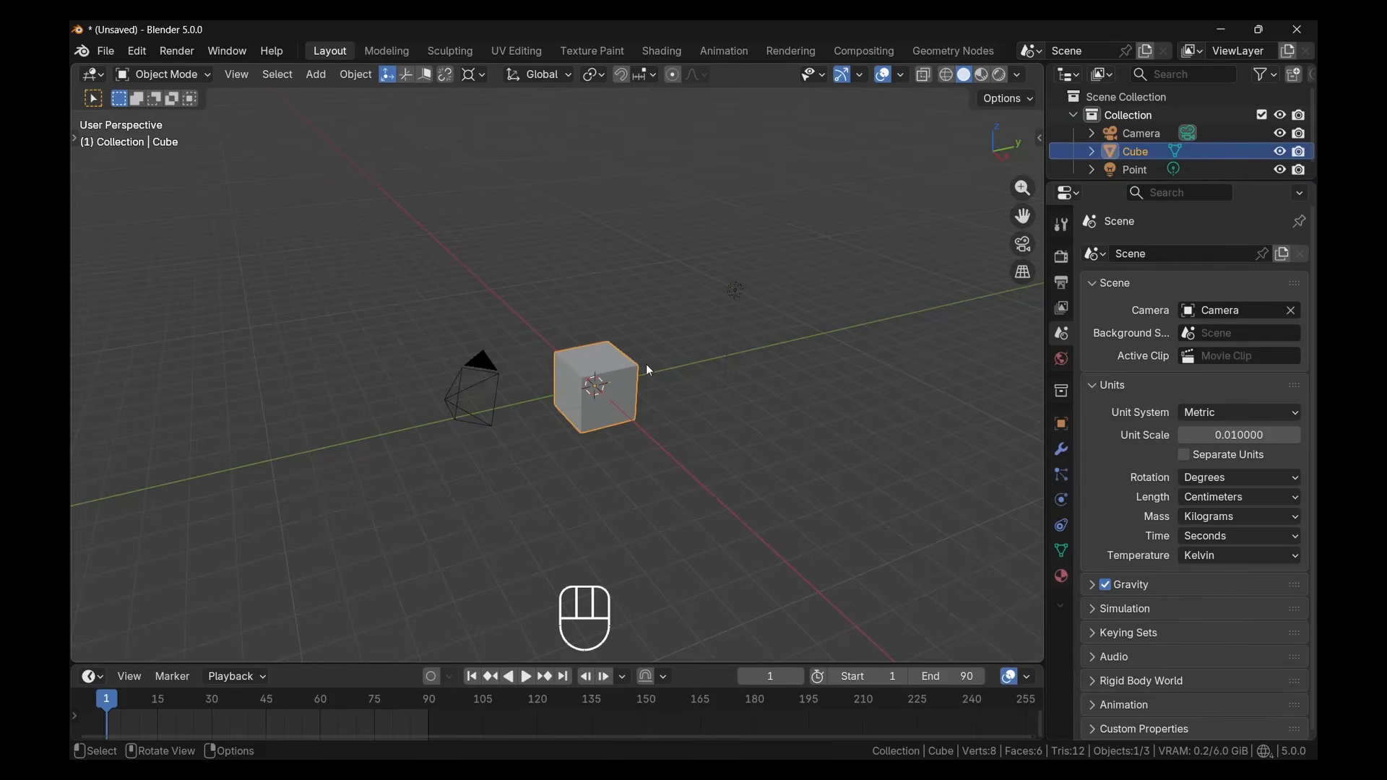
click(735, 291)
click(588, 374)
Box-select the camera and cube, and extend the selection with a second box around the point light
middle_drag(367, 285, 400, 320)
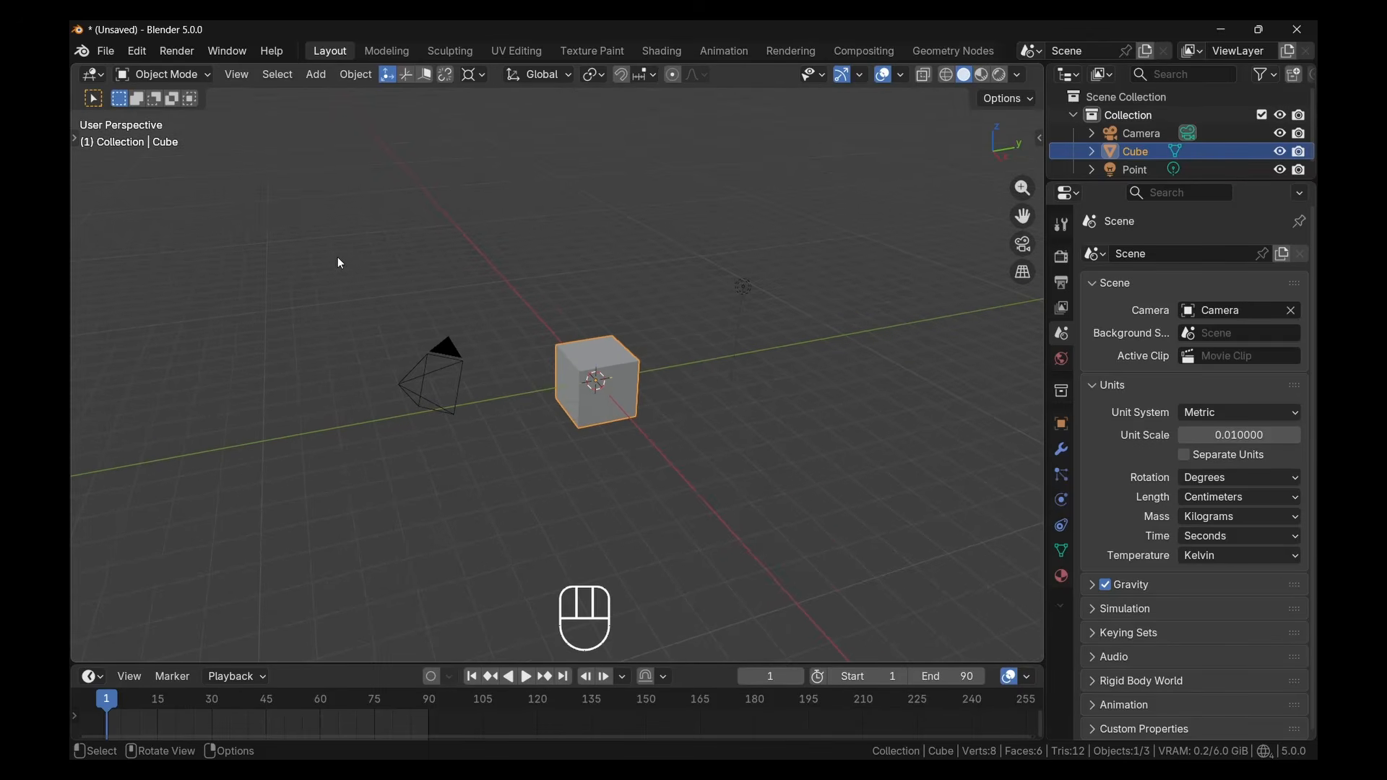
drag(350, 255, 660, 507)
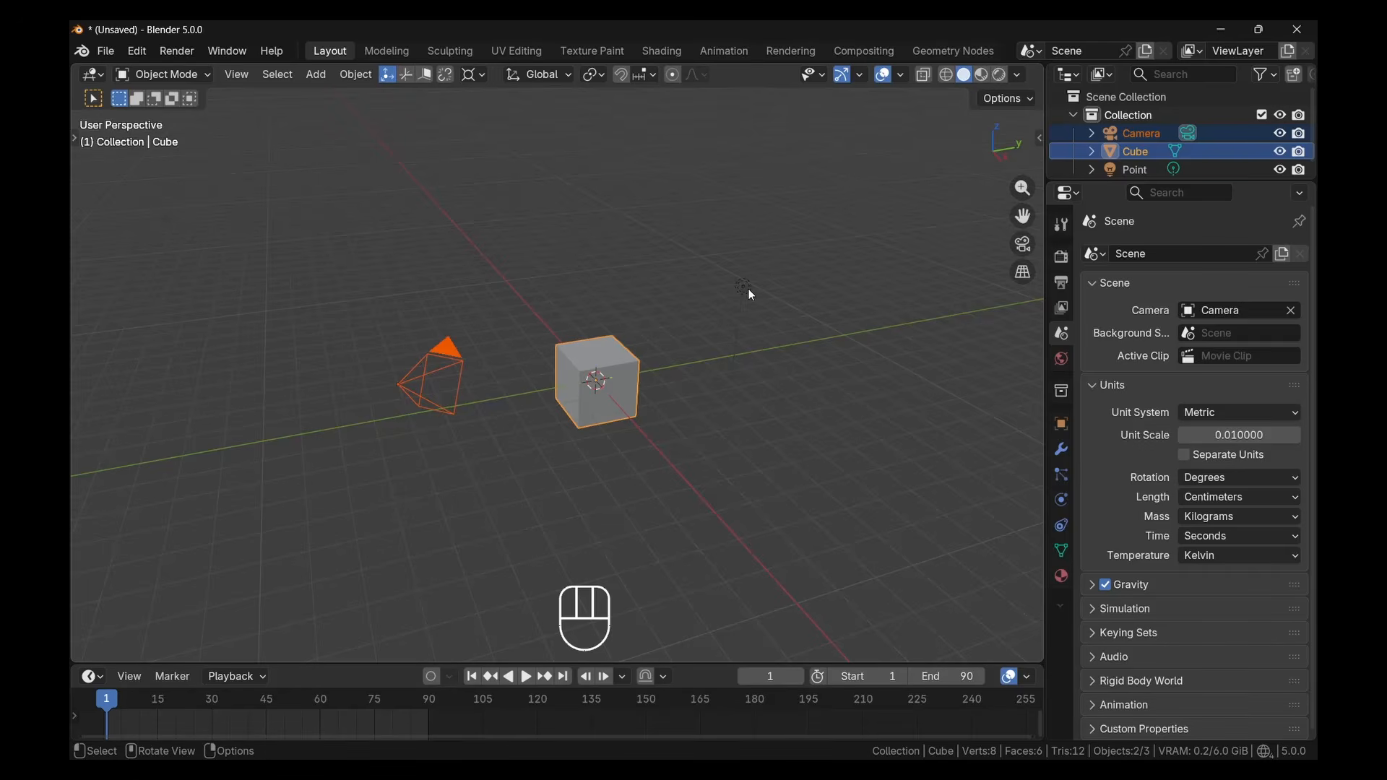
drag(683, 226, 778, 390)
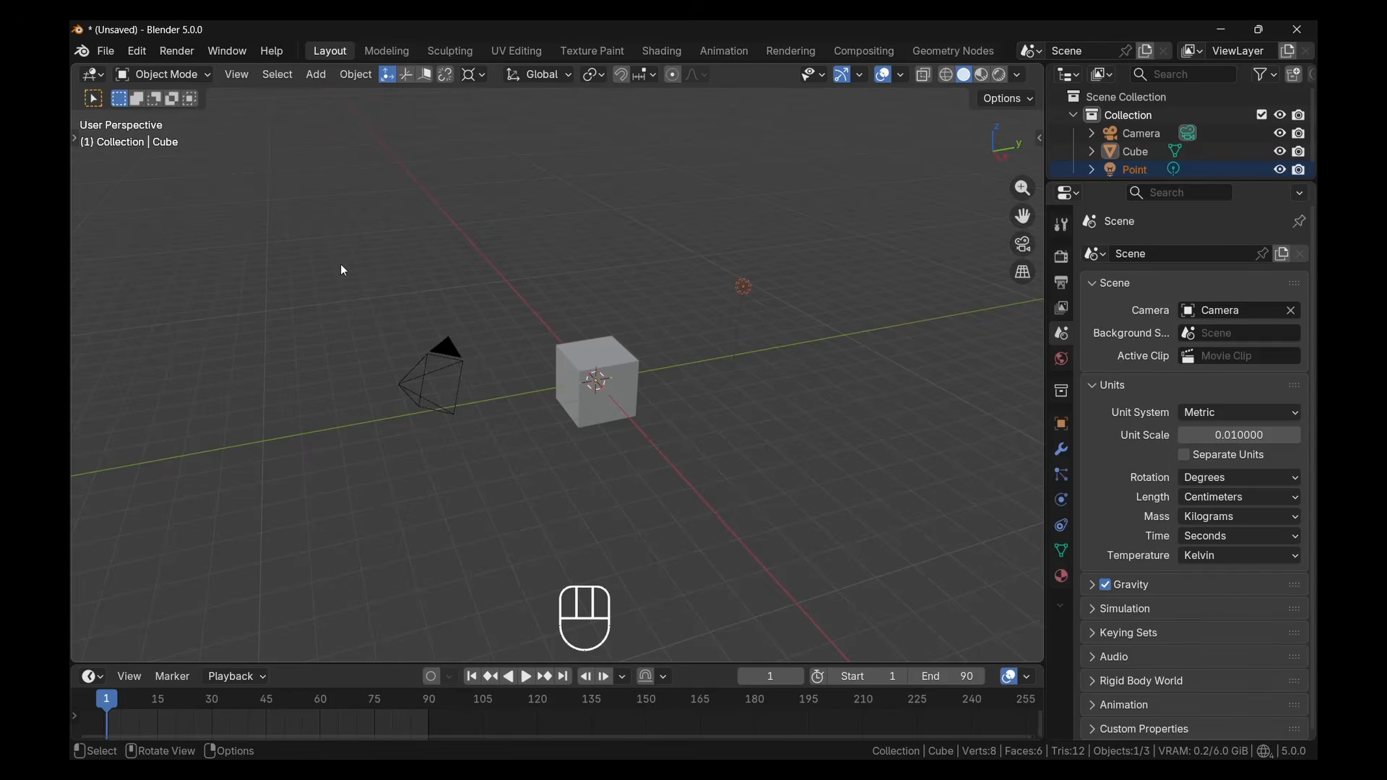
drag(341, 263, 651, 500)
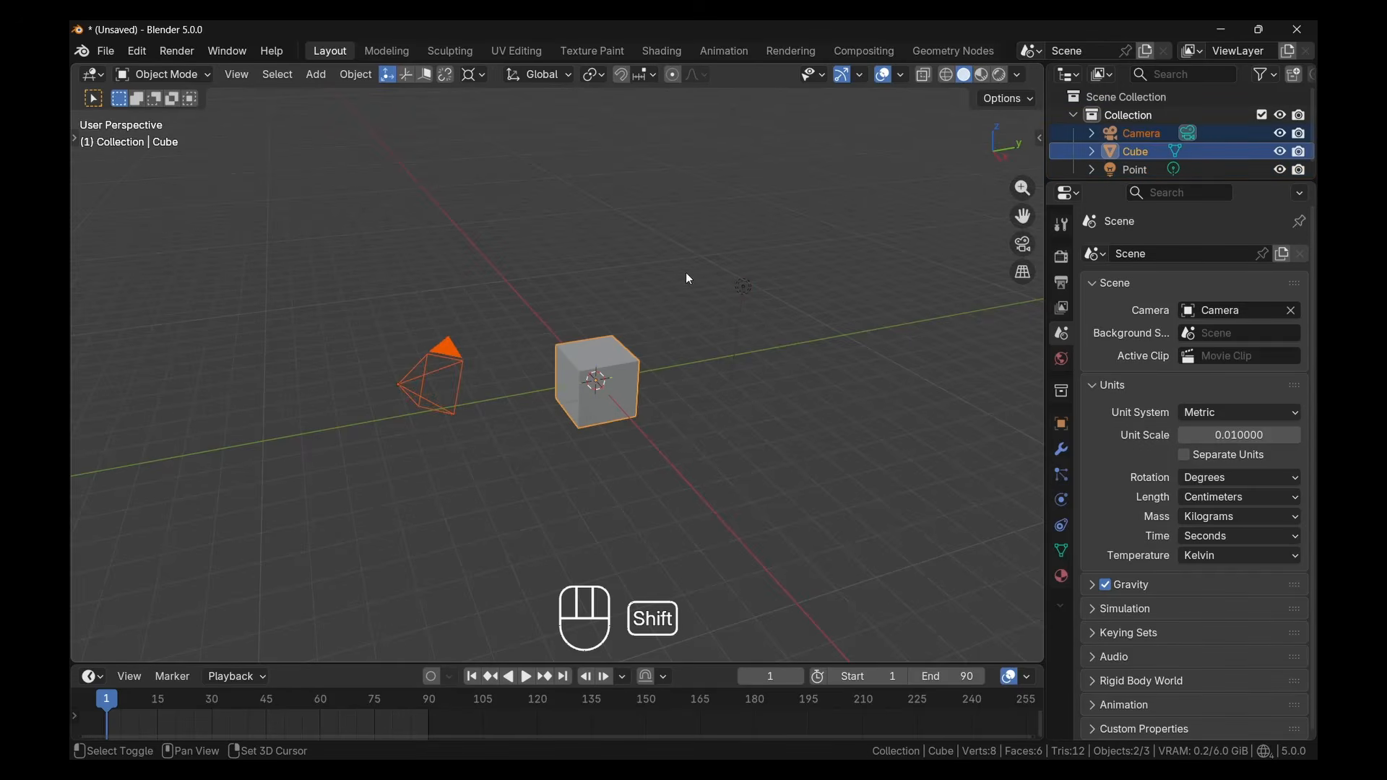
shift+drag(682, 258, 776, 387)
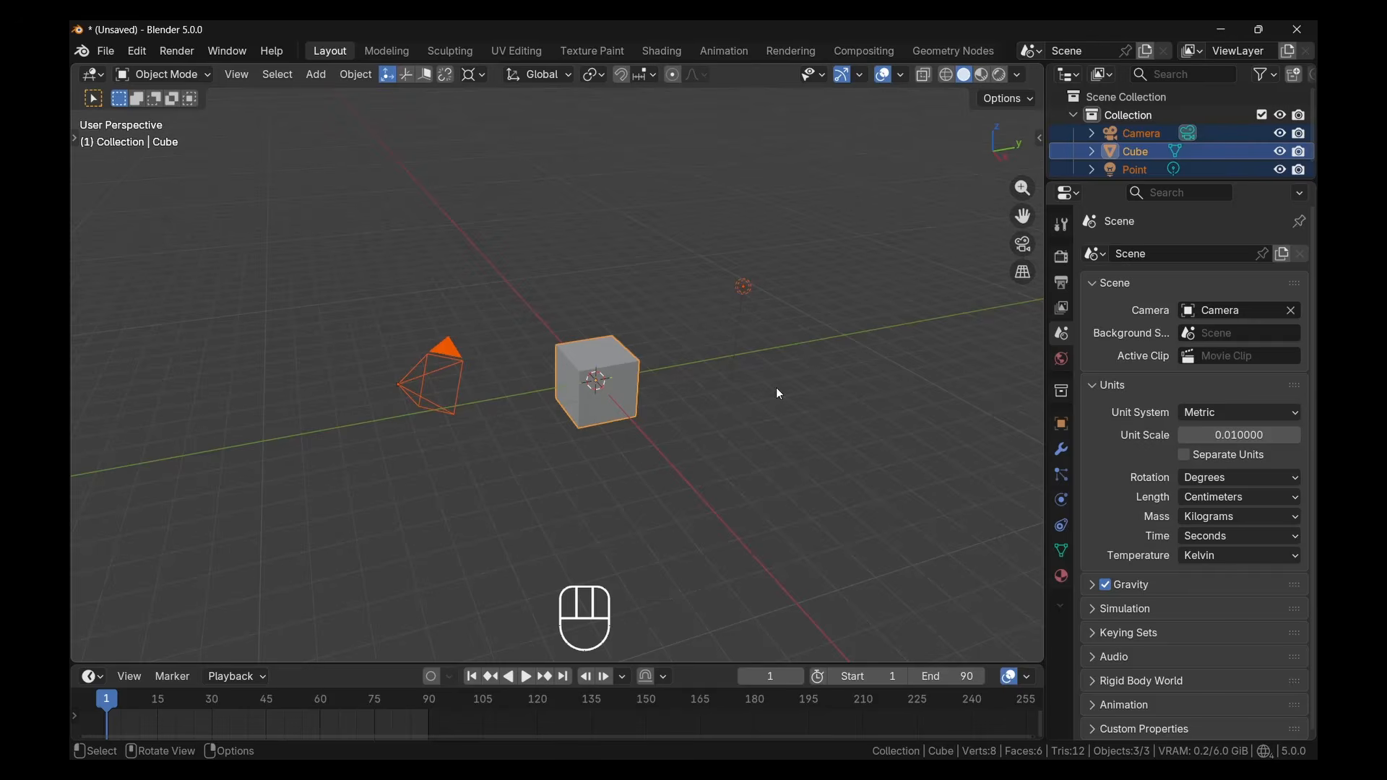
Clear the selection and practise selecting and deselecting all objects in the scene, finishing with nothing selected
click(855, 401)
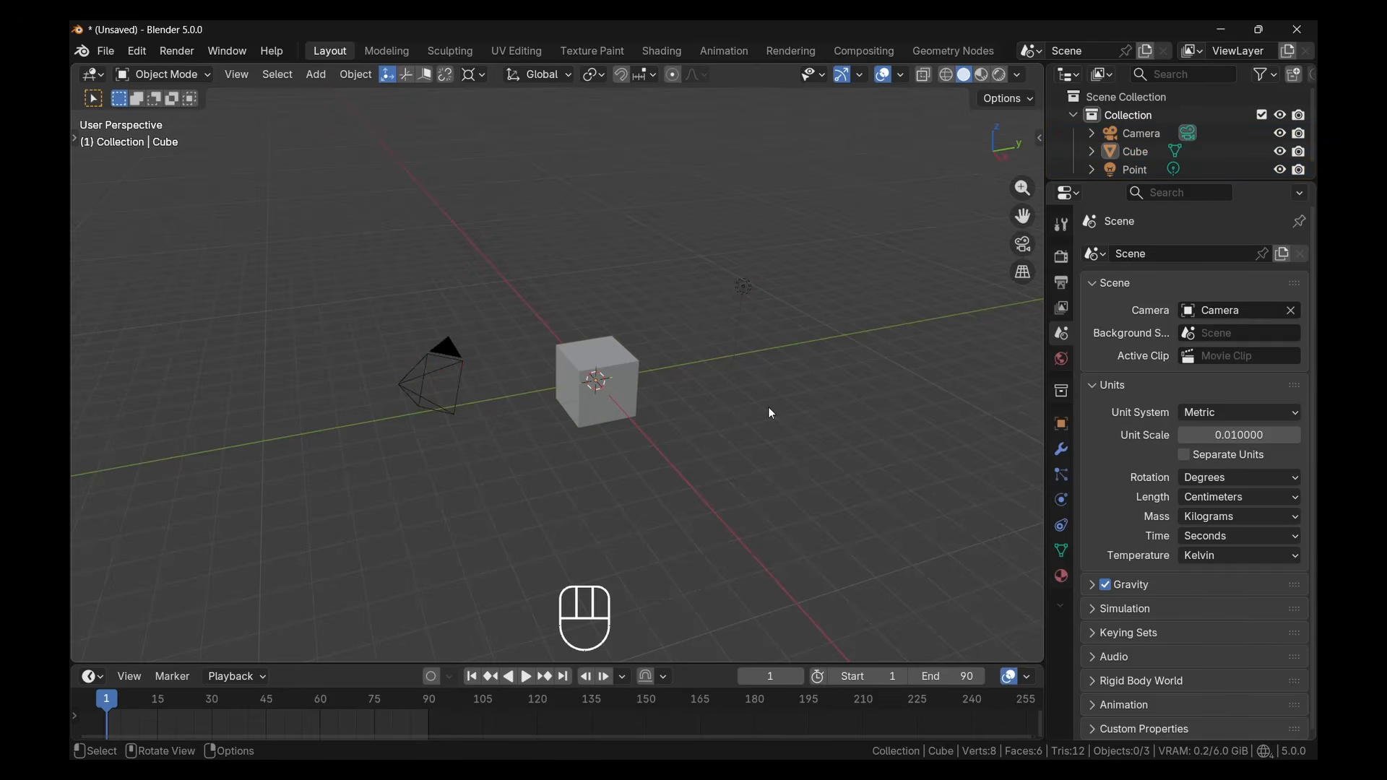
key(a)
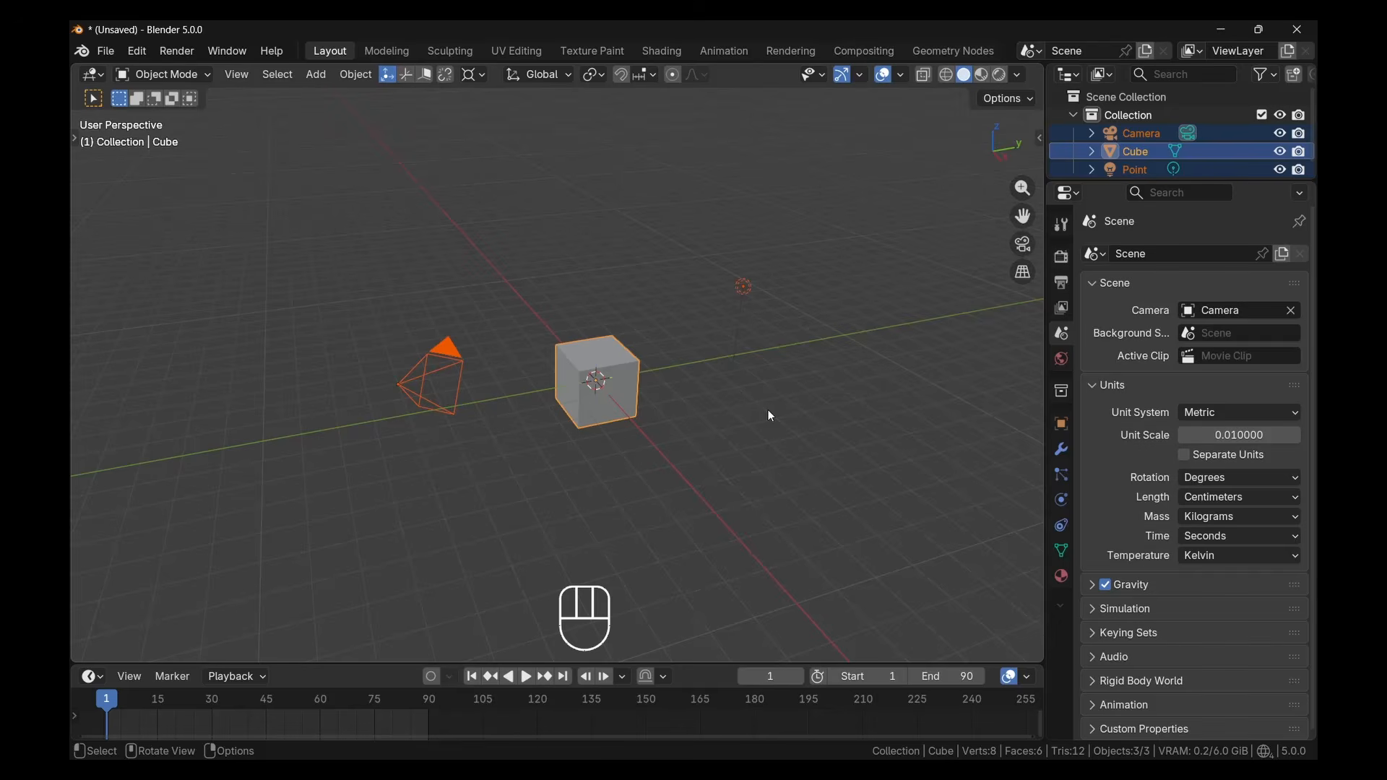
key(alt+a)
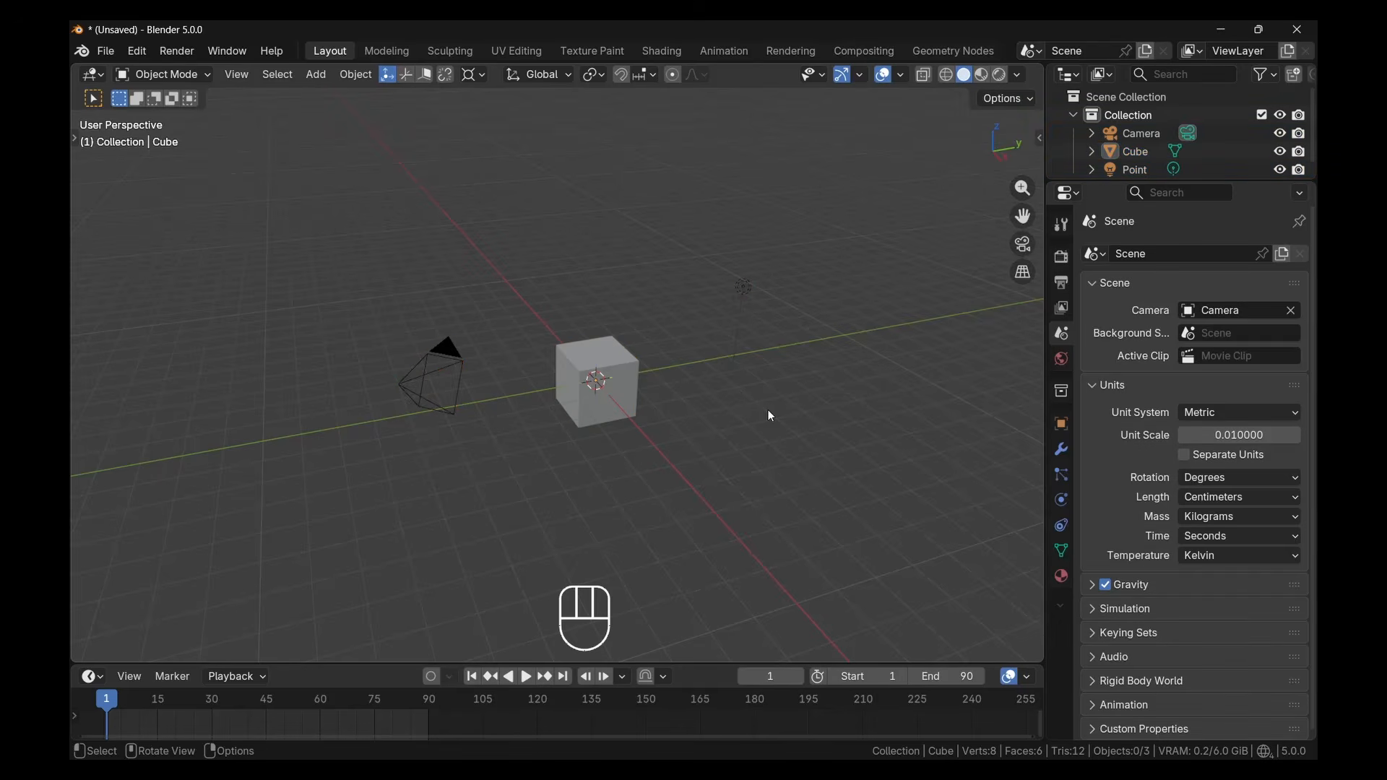
key(a)
key(a)
key(a)
key(a)
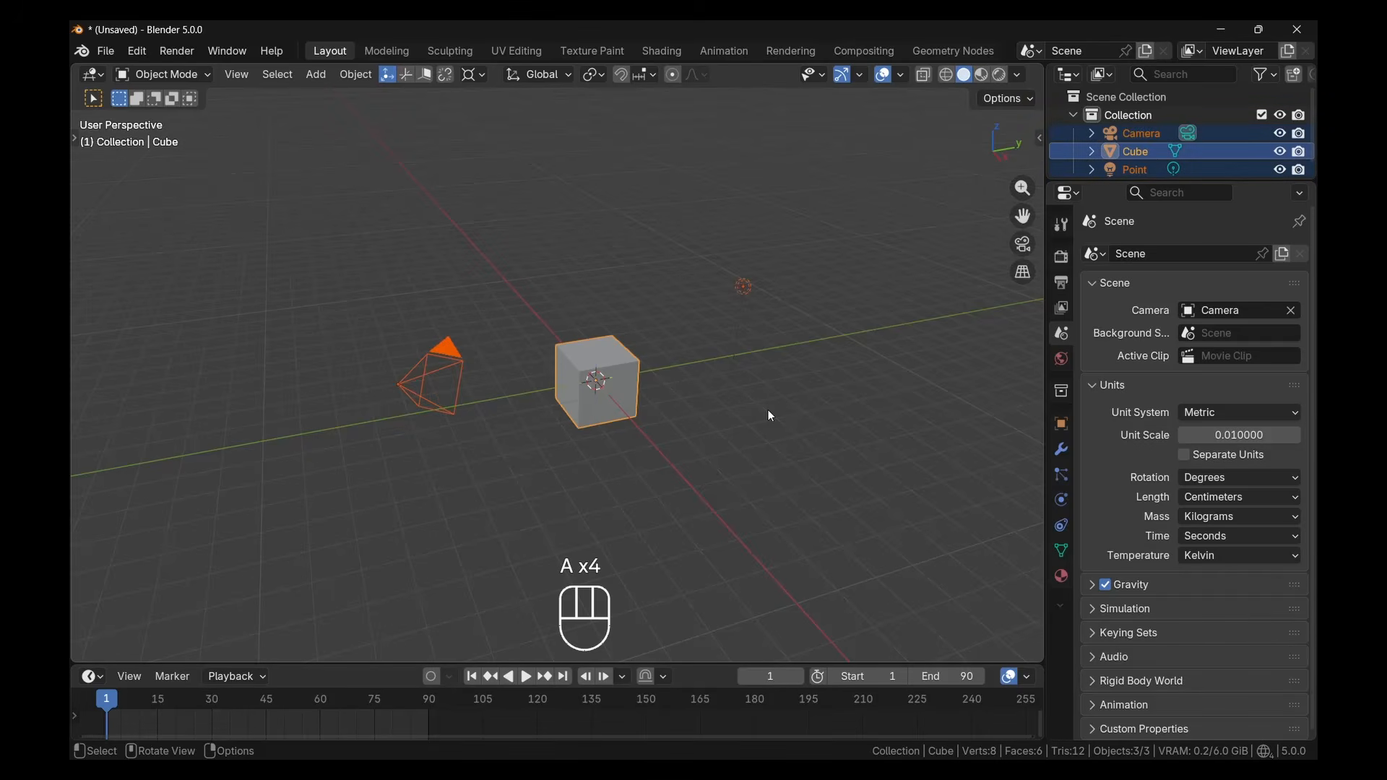
click(852, 385)
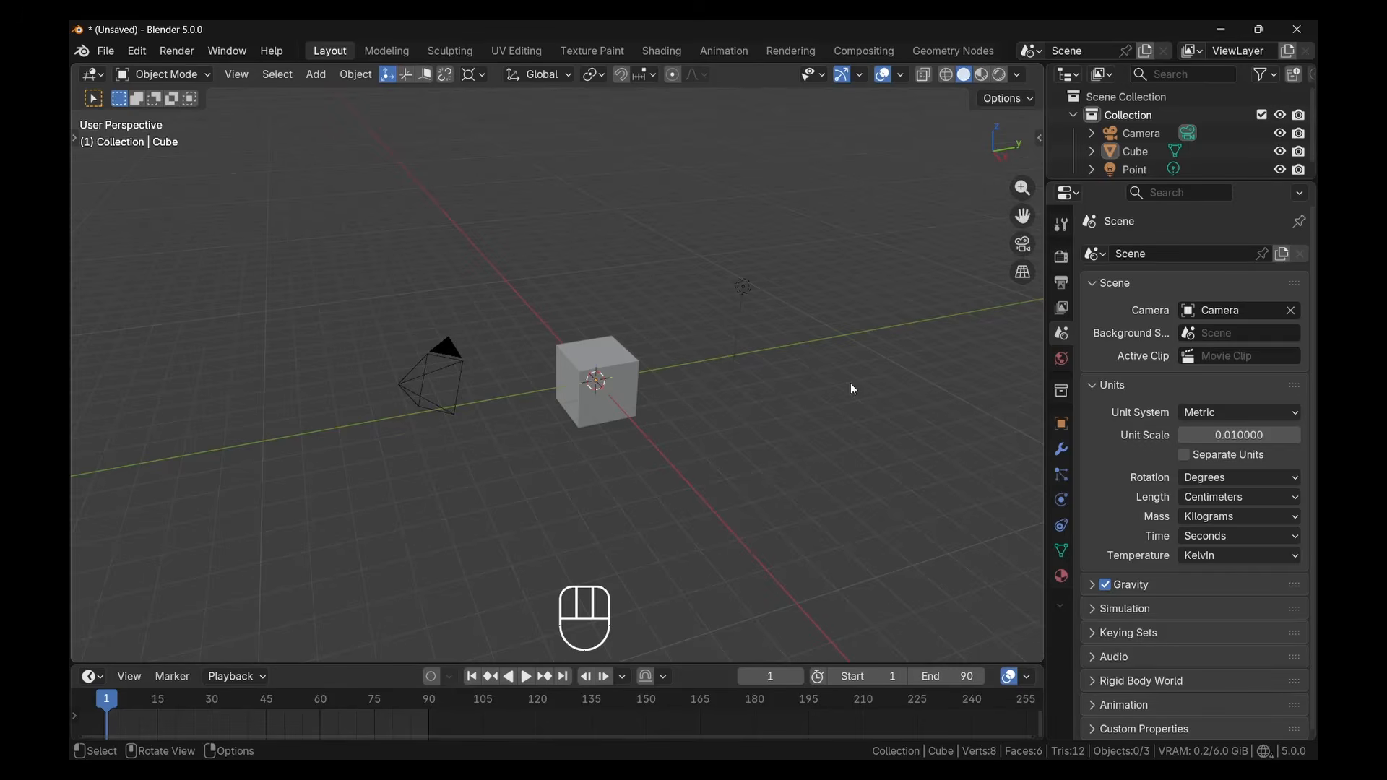
key(a)
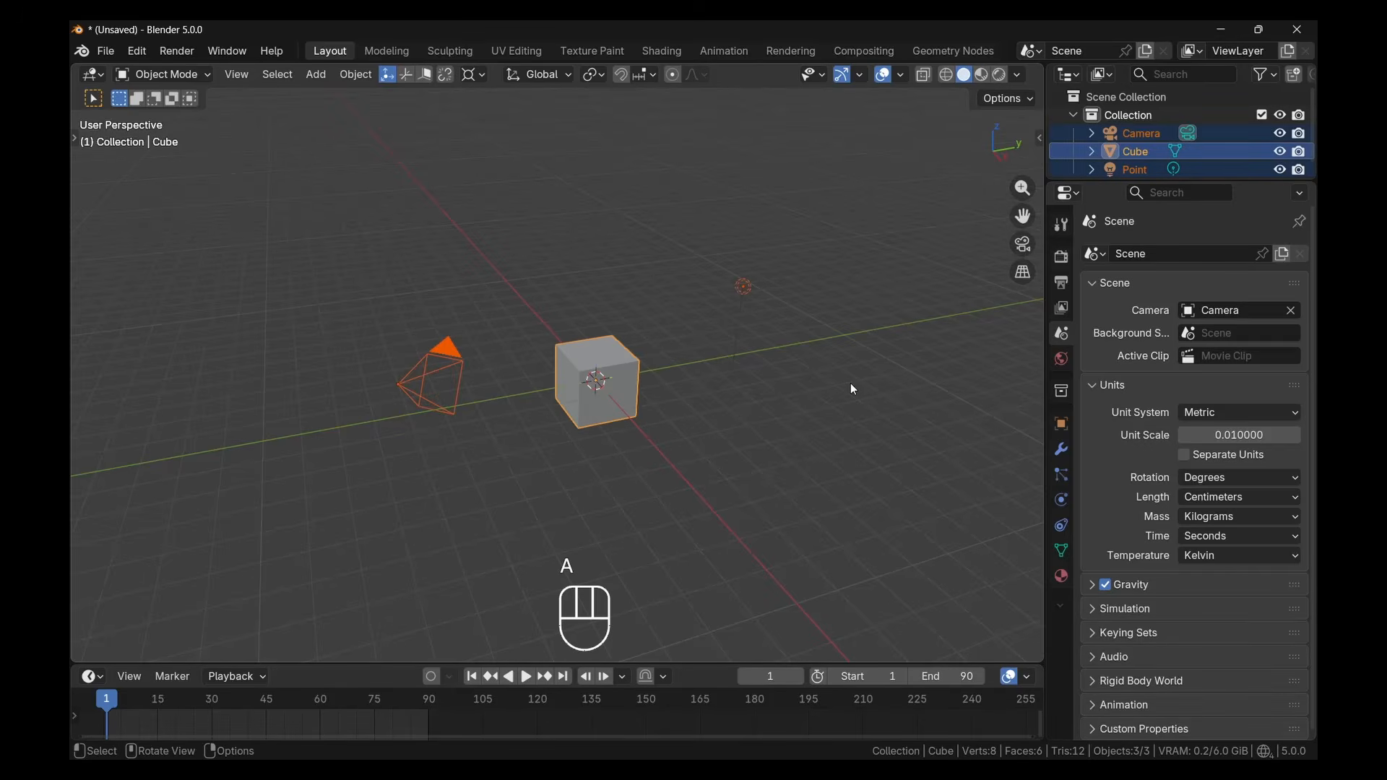
key(alt+a)
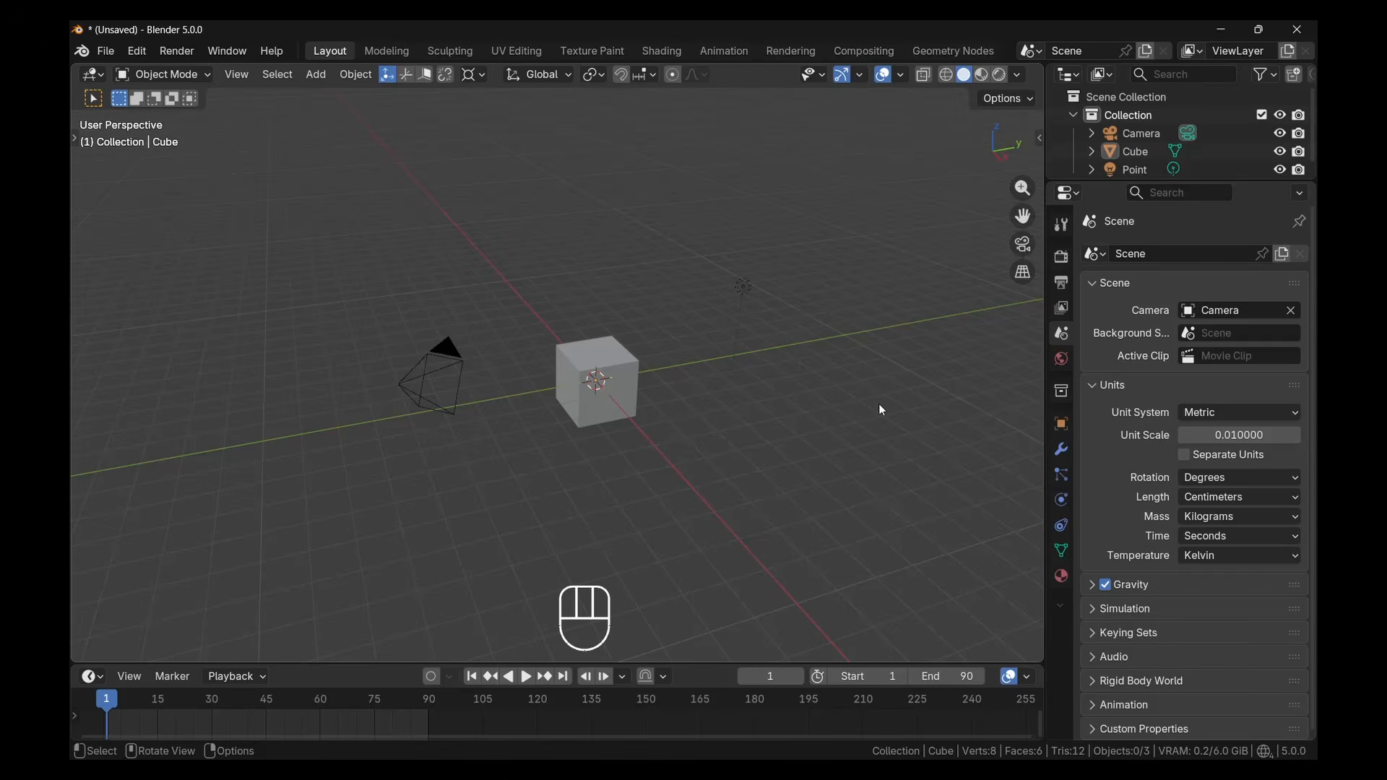
Delete the camera, cube and point light together and undo the deletion
key(a)
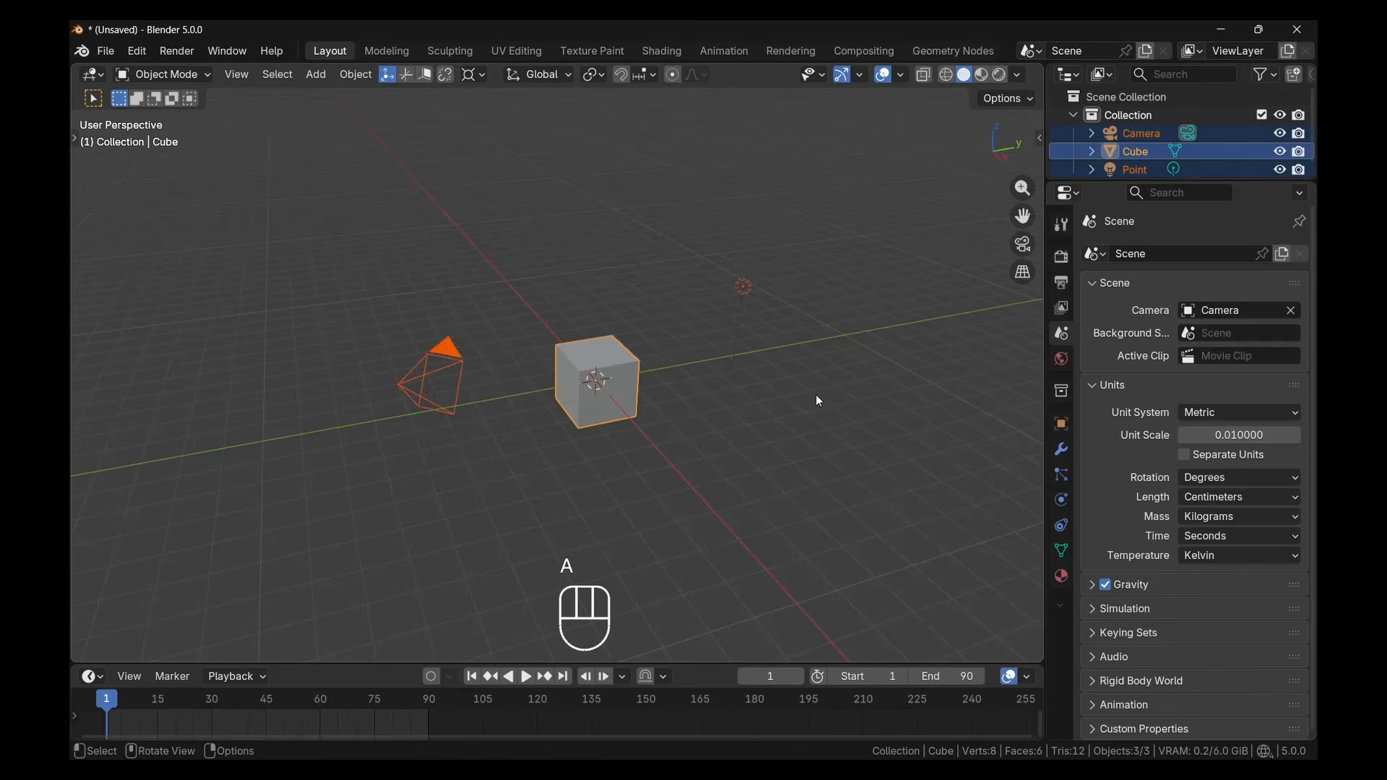
key(x)
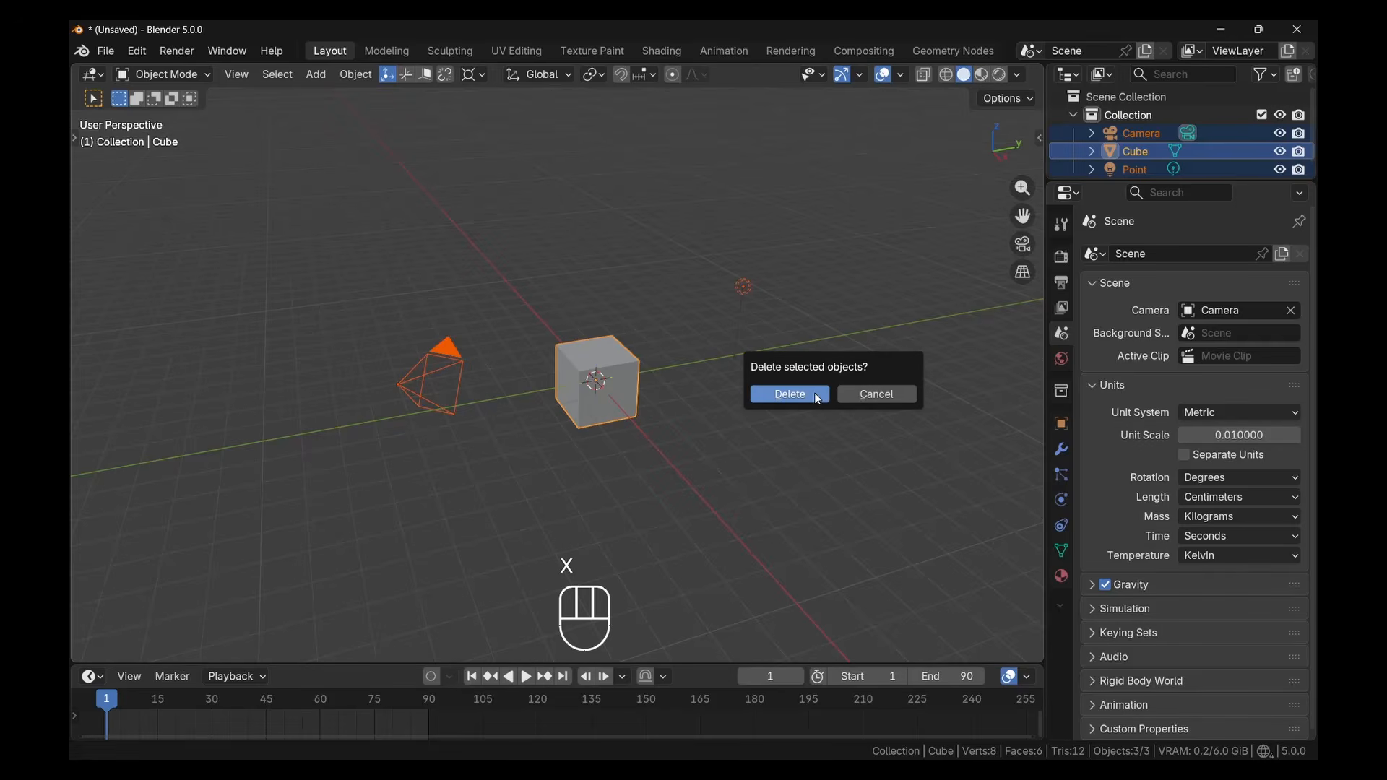
click(815, 394)
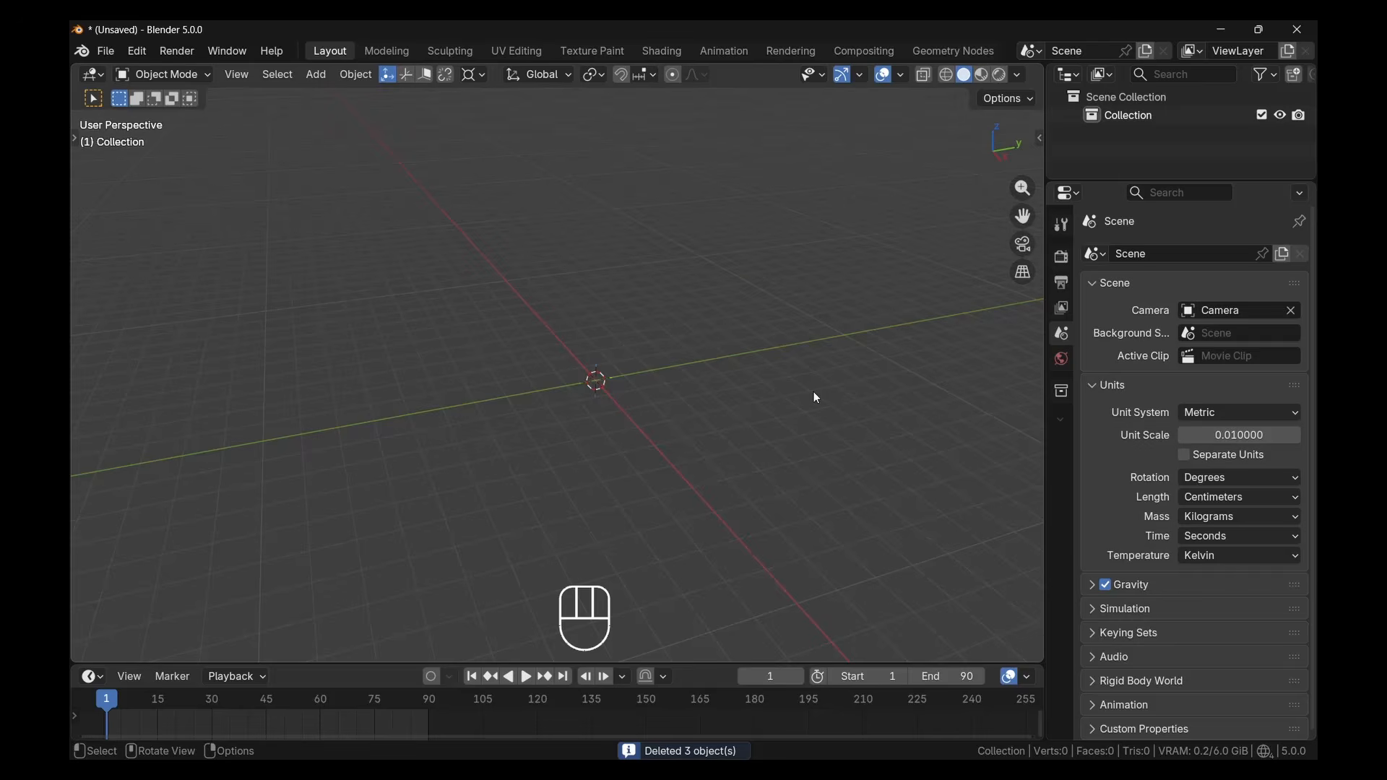
key(ctrl+z)
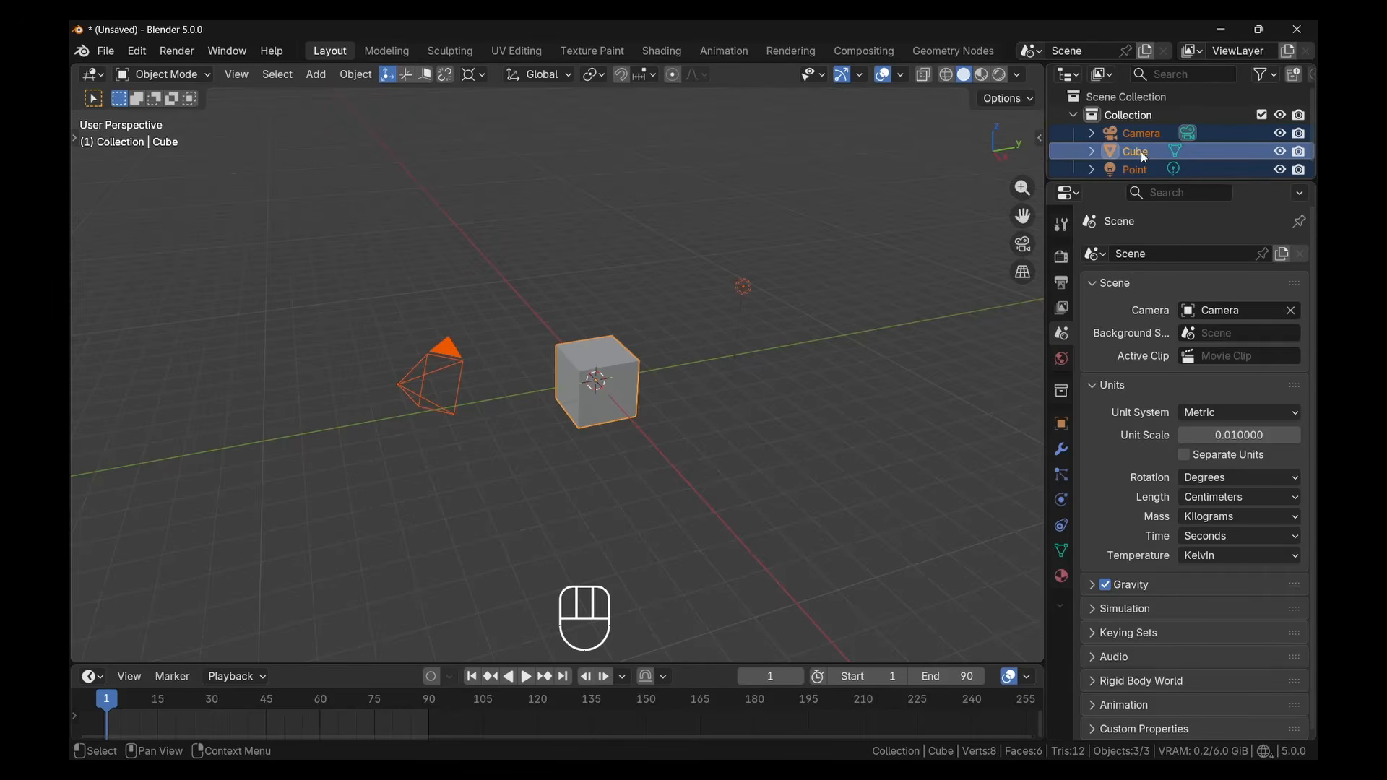
Enlarge the Outliner area and try deleting all selected objects from it, leaving them restored and deselected
drag(1145, 181, 1146, 252)
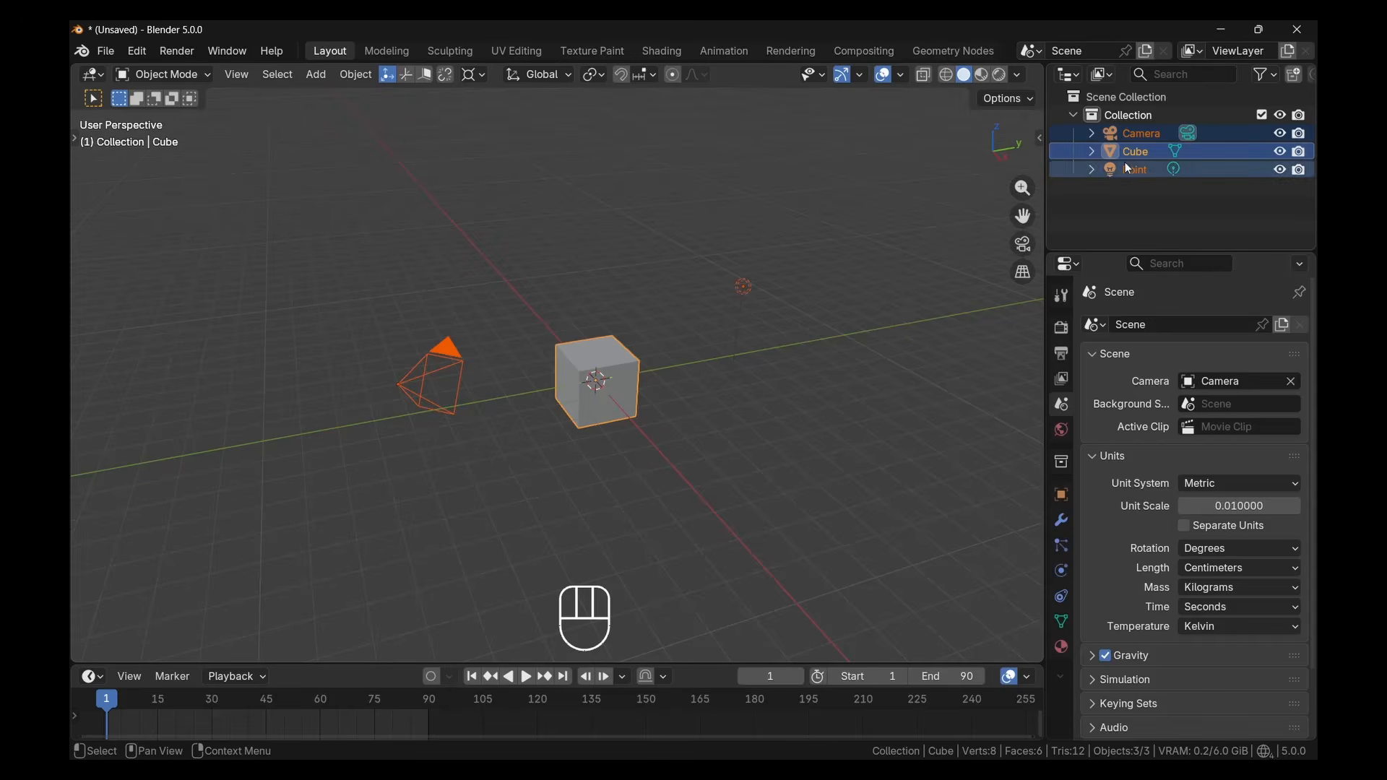
key(x)
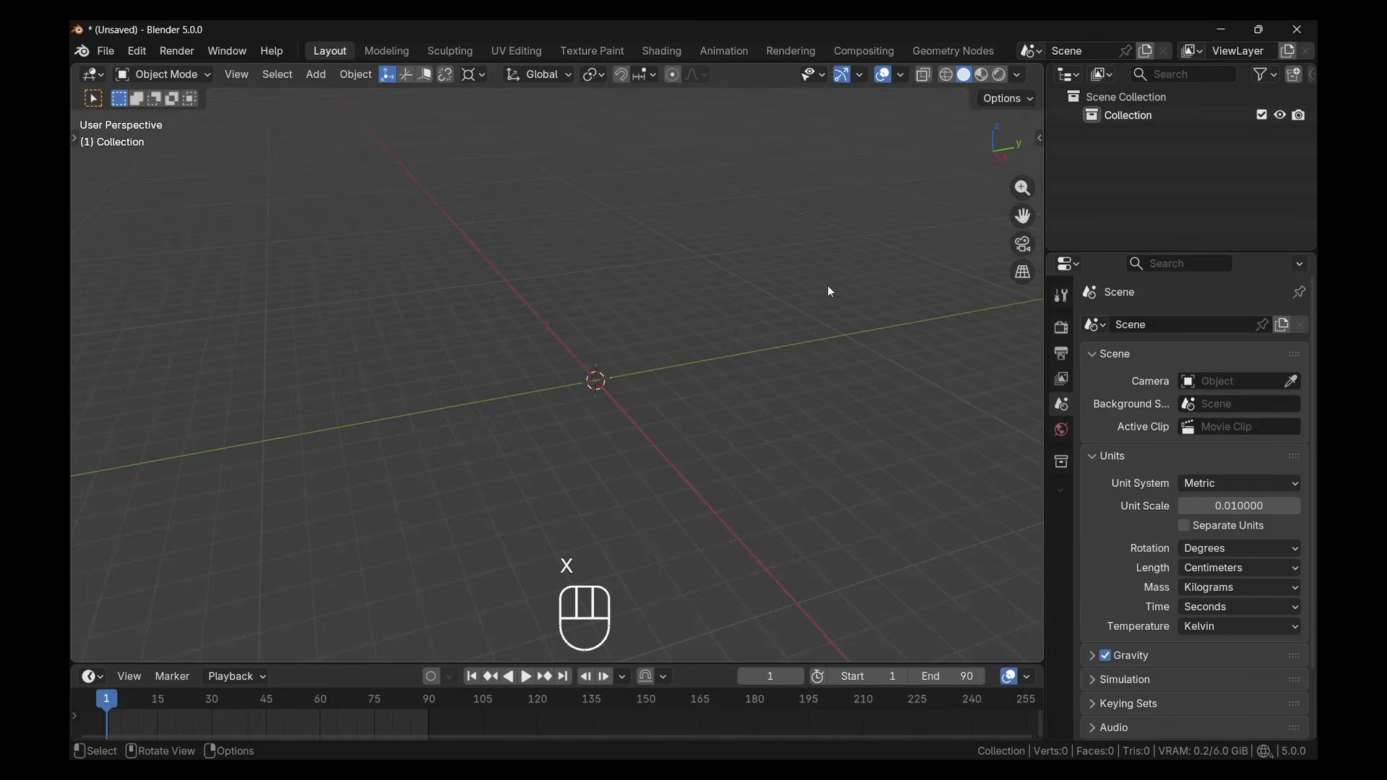
key(ctrl+z)
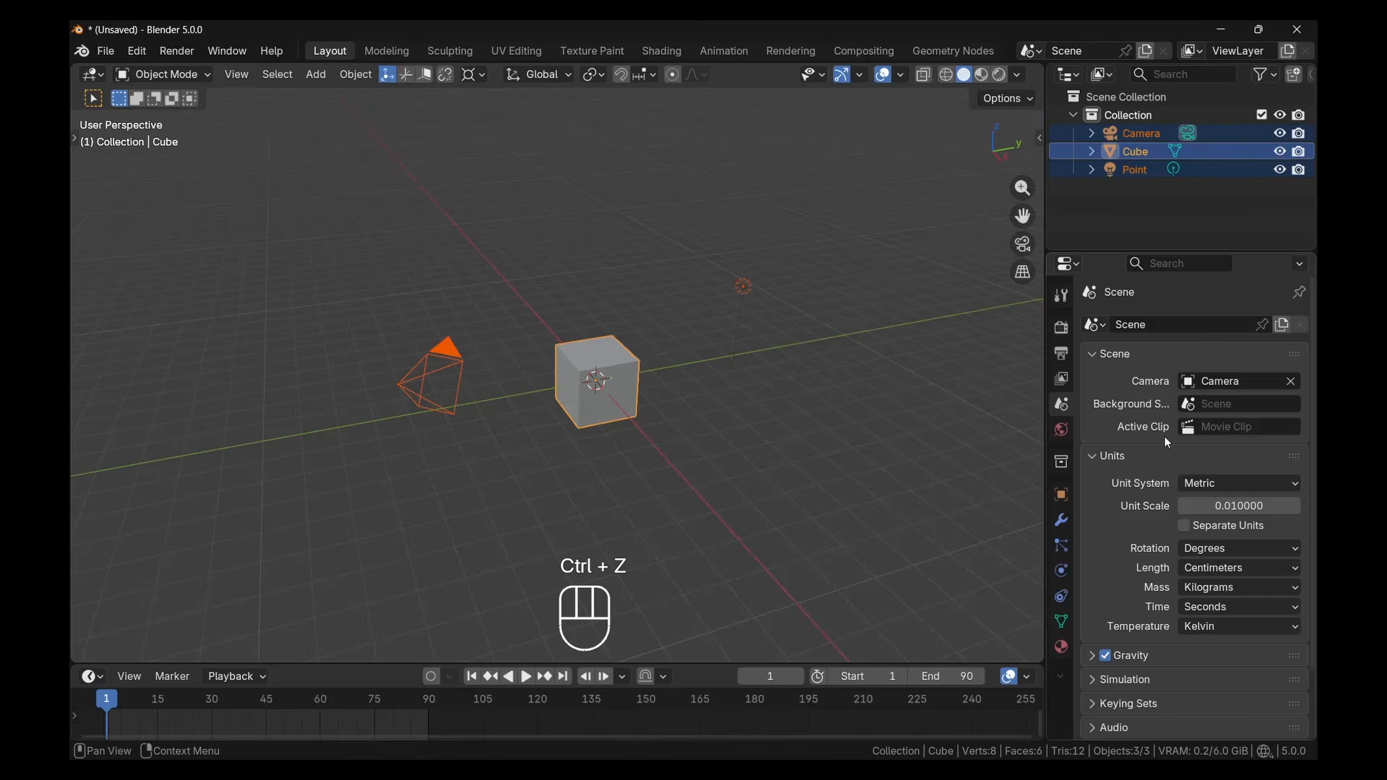
key(x)
click(818, 396)
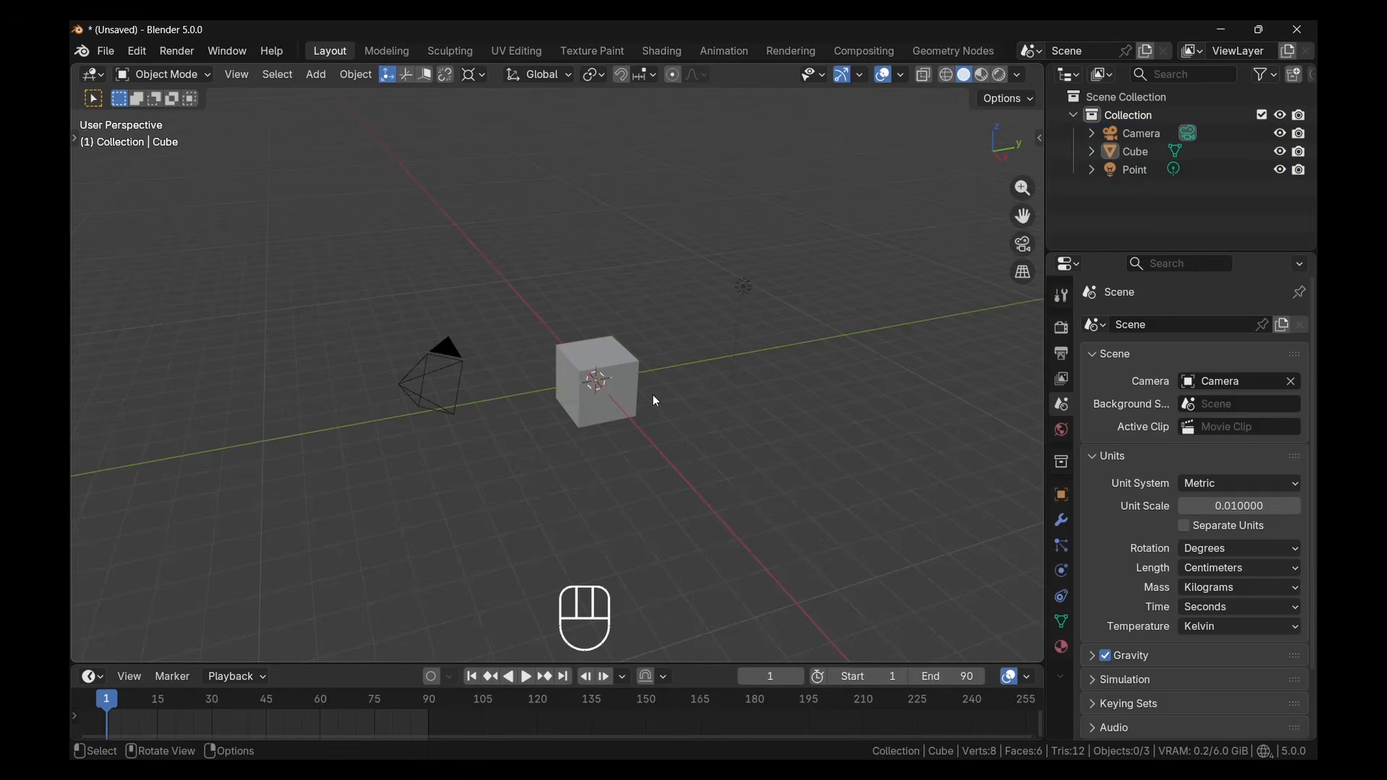
View the scene in front, right and top orthographic views, and orbit back to a perspective view
middle_drag(653, 396, 610, 409)
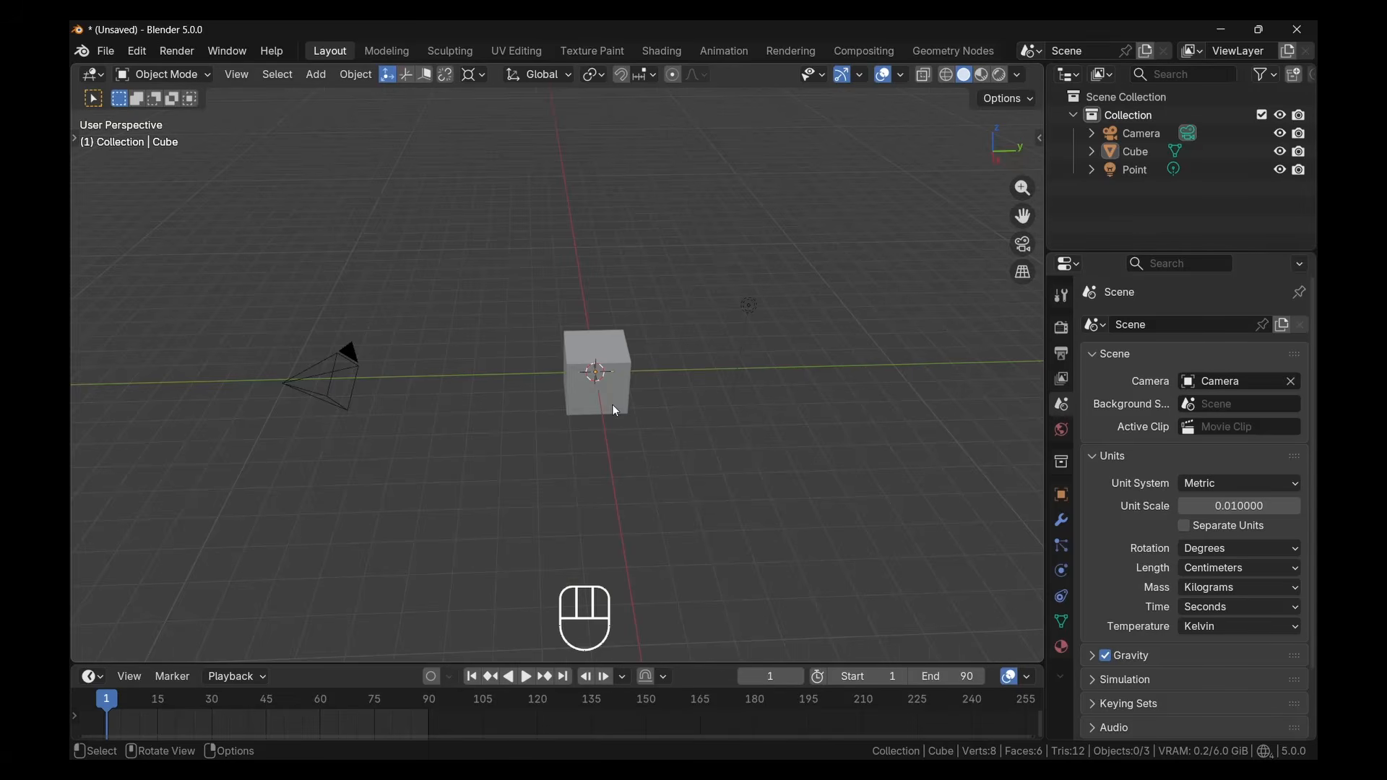
key(KP_1)
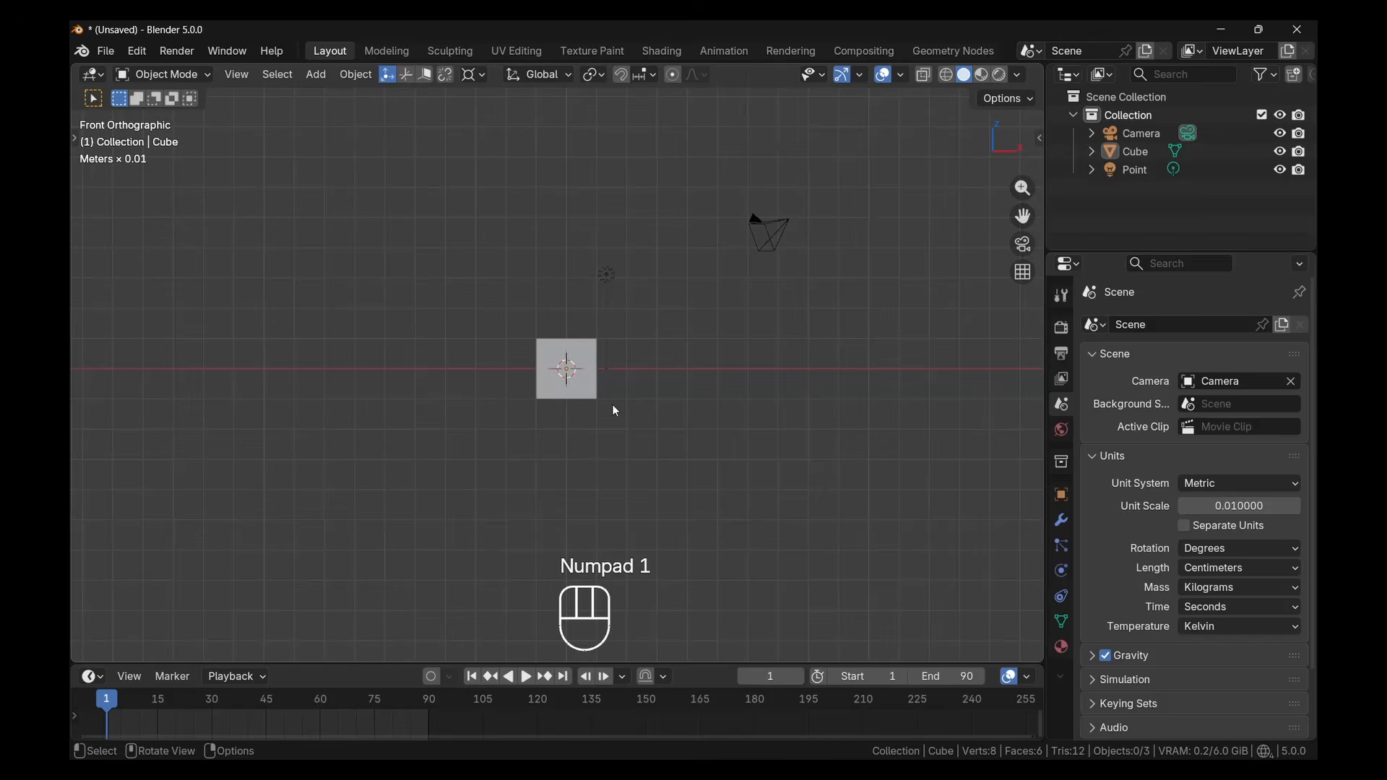
key(KP_3)
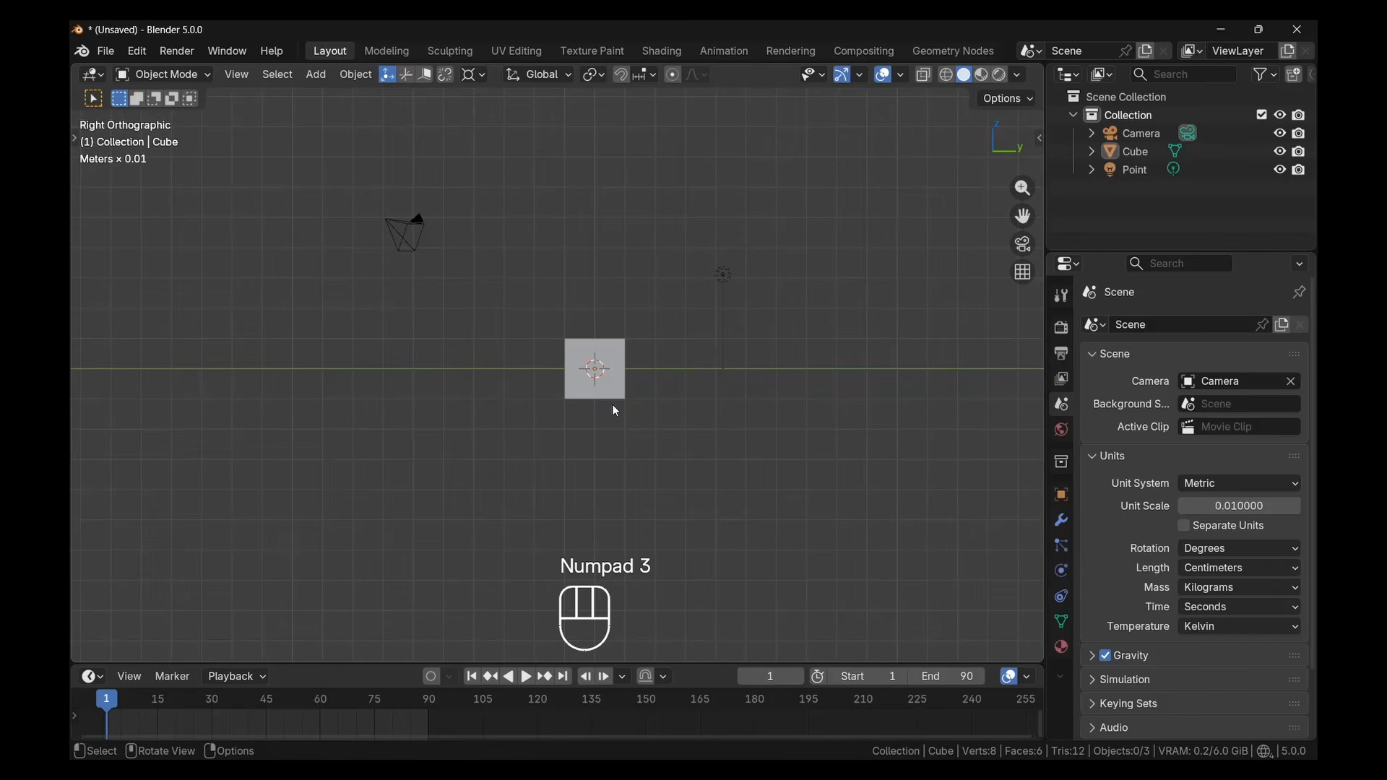
key(KP_7)
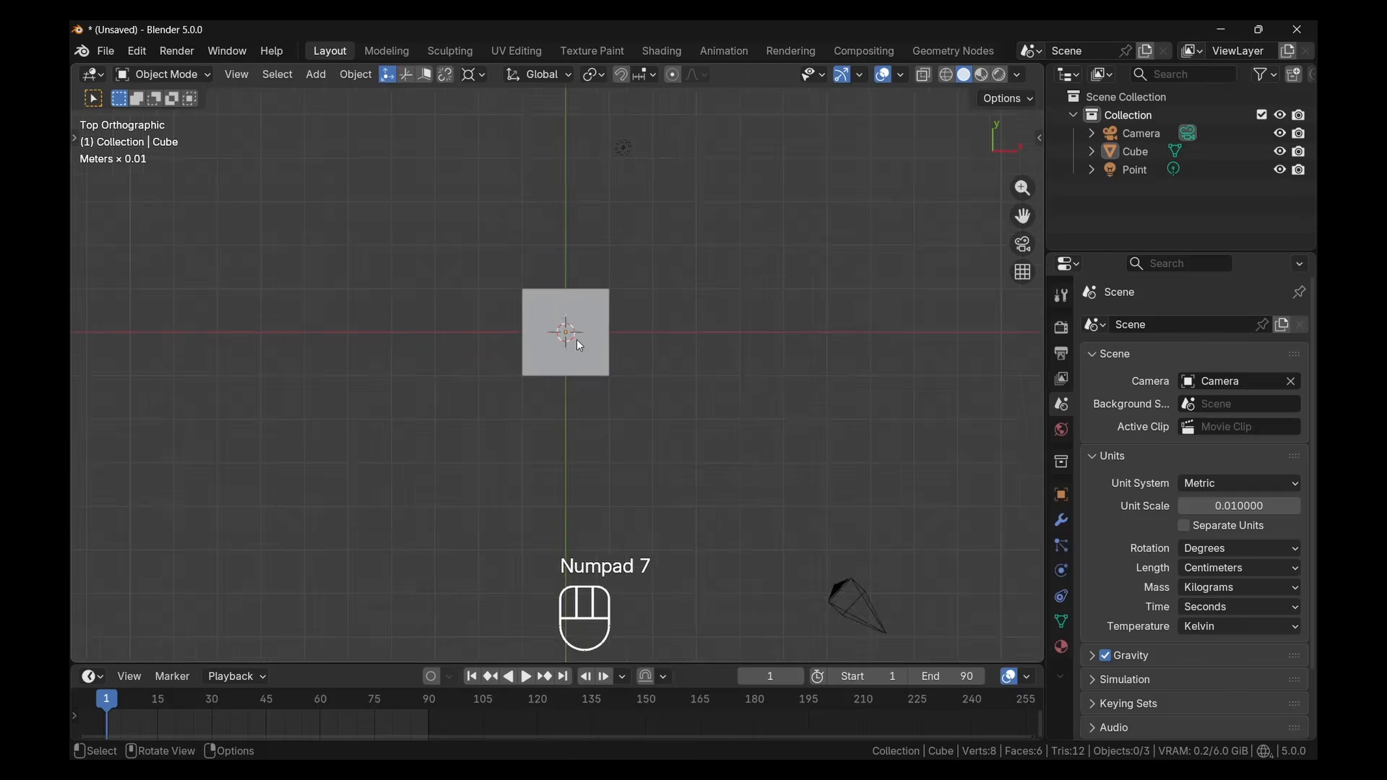
middle_drag(576, 340, 584, 397)
key(KP_7)
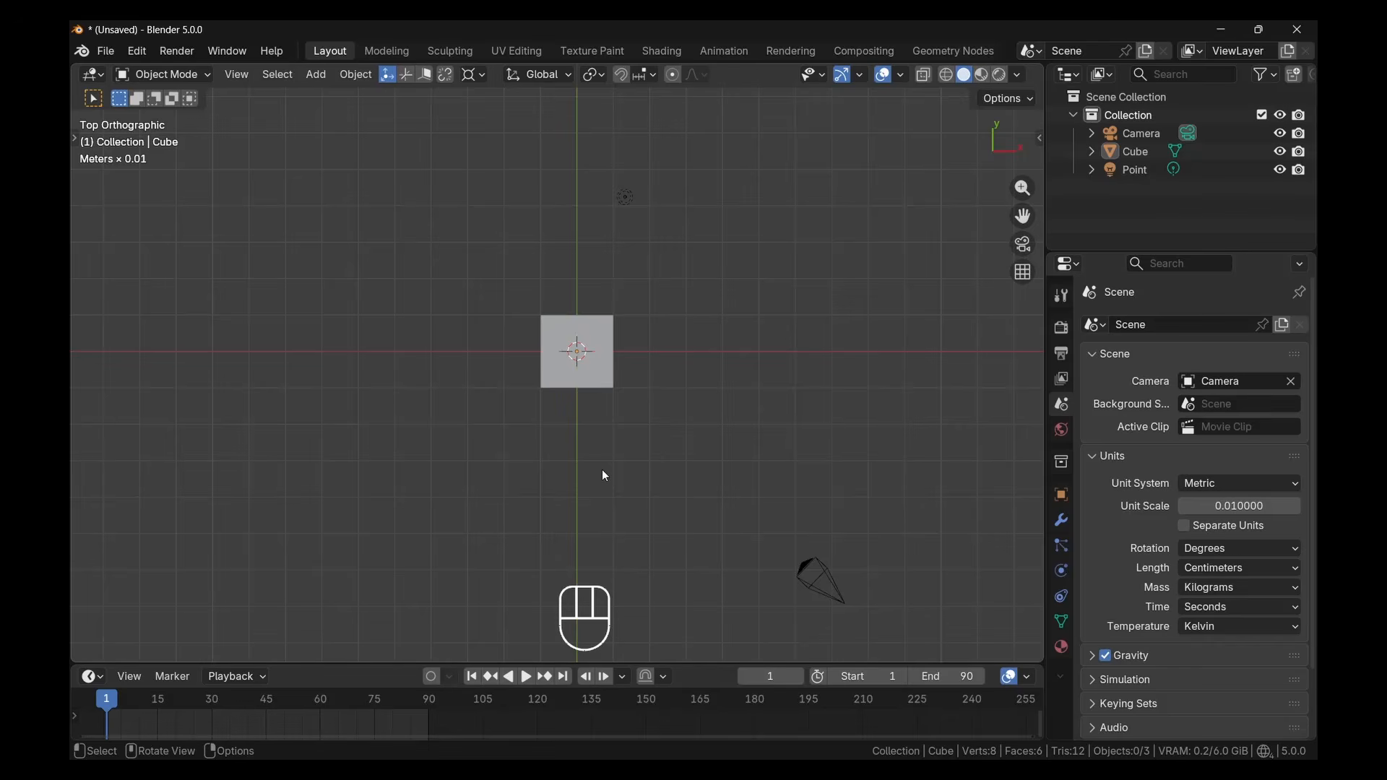
middle_drag(606, 476, 635, 318)
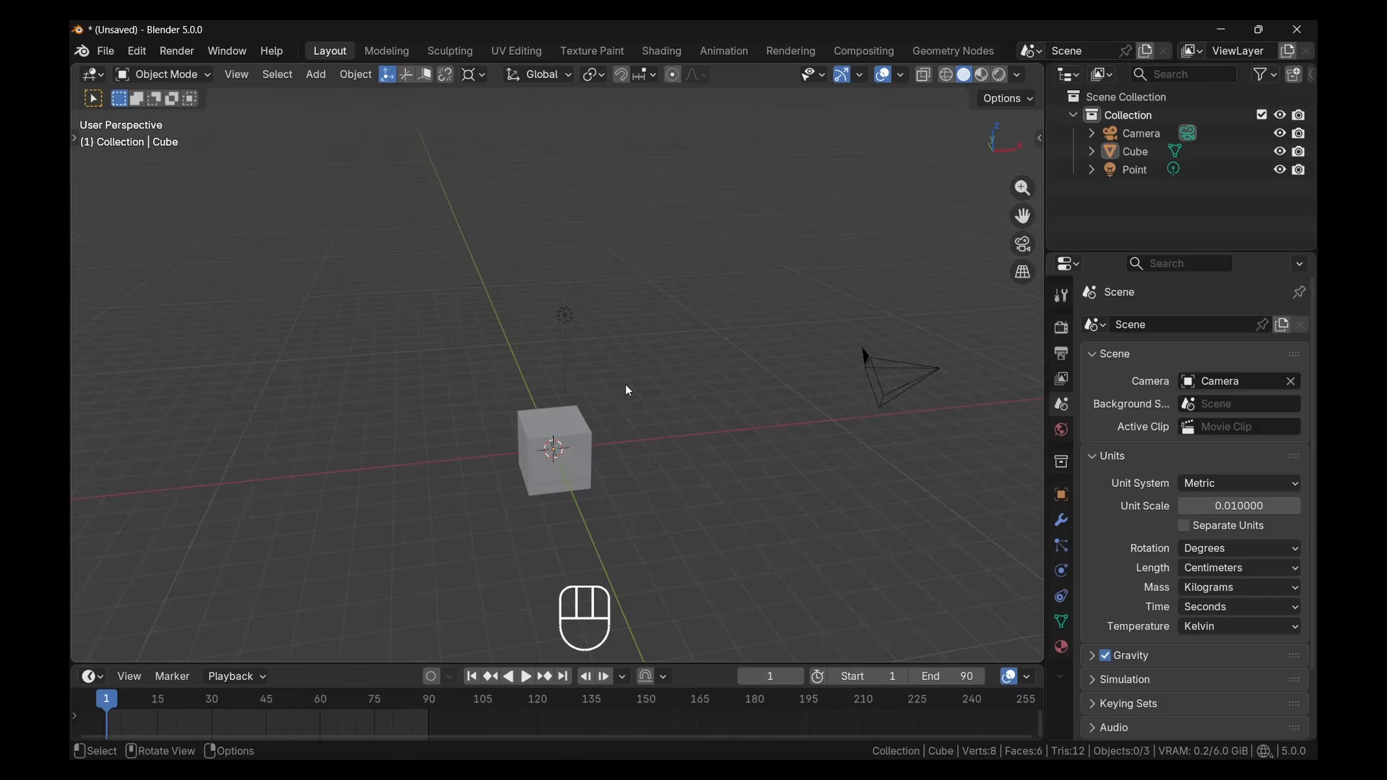
Show the Z axis line in the viewport overlays, inspect it, and hide it again
click(901, 75)
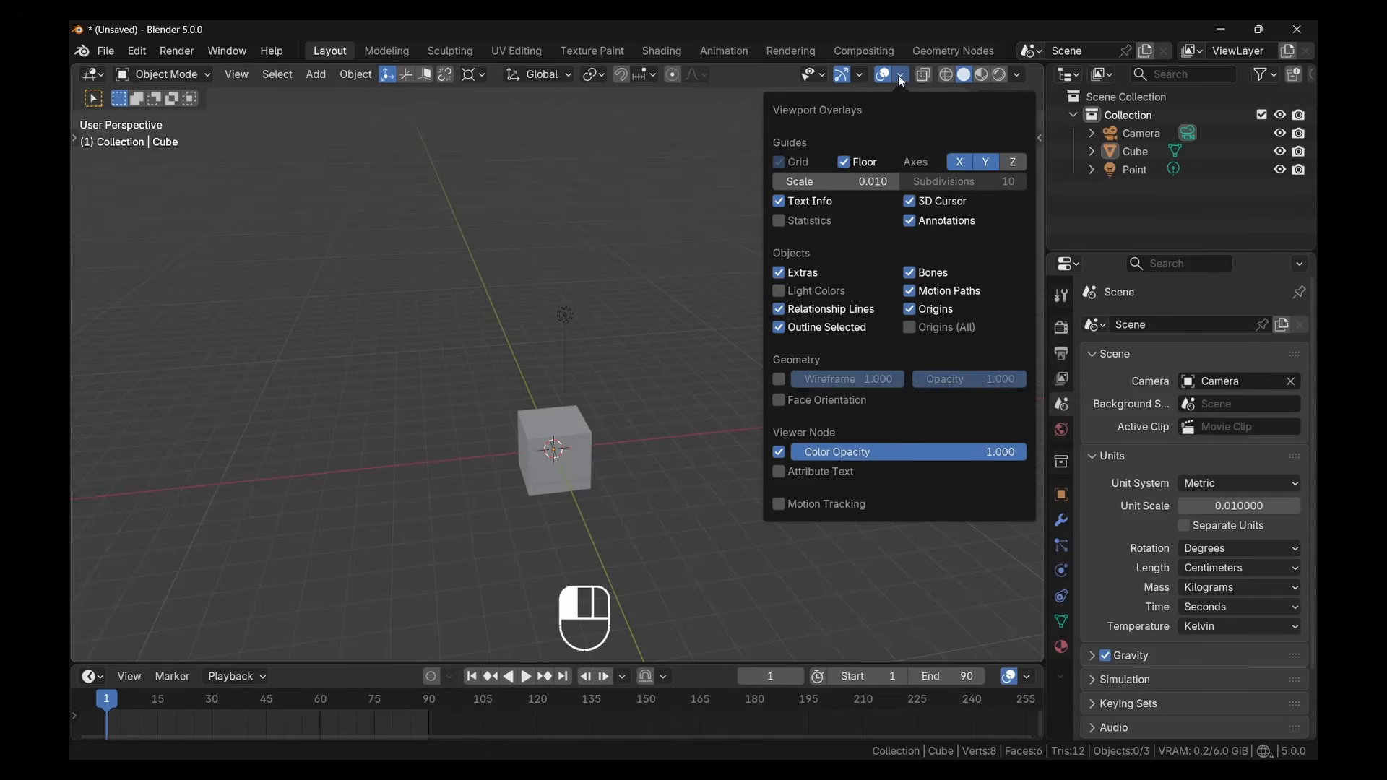
click(1007, 162)
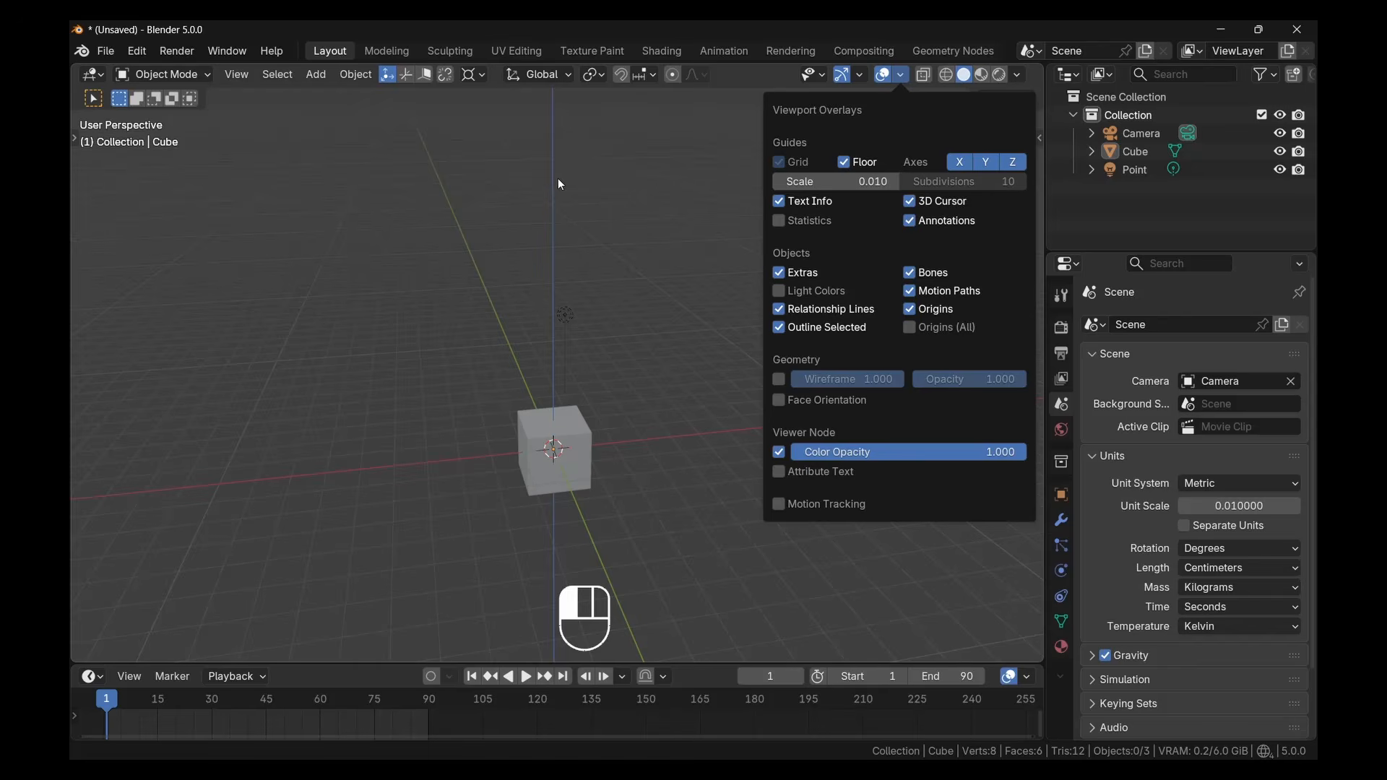
click(895, 79)
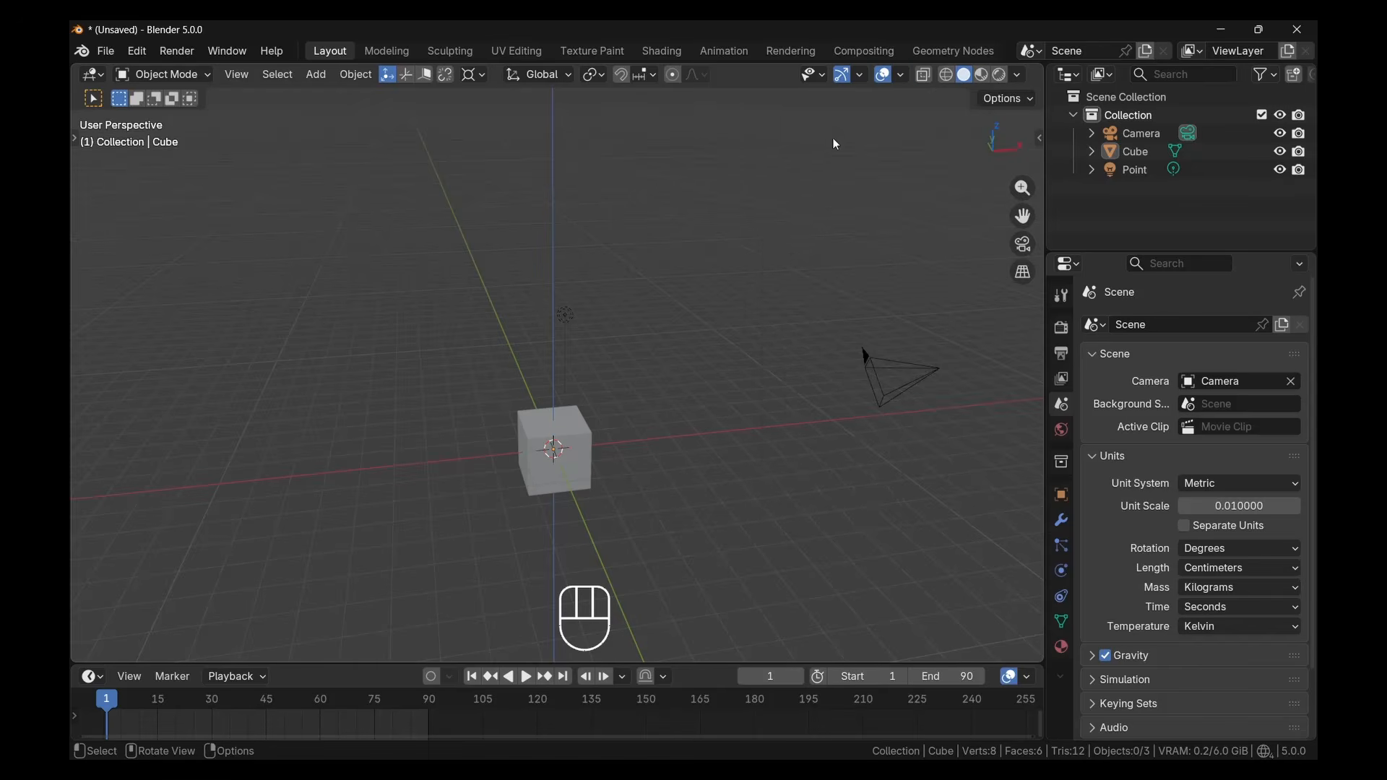
scroll(1007, 180, up, 3)
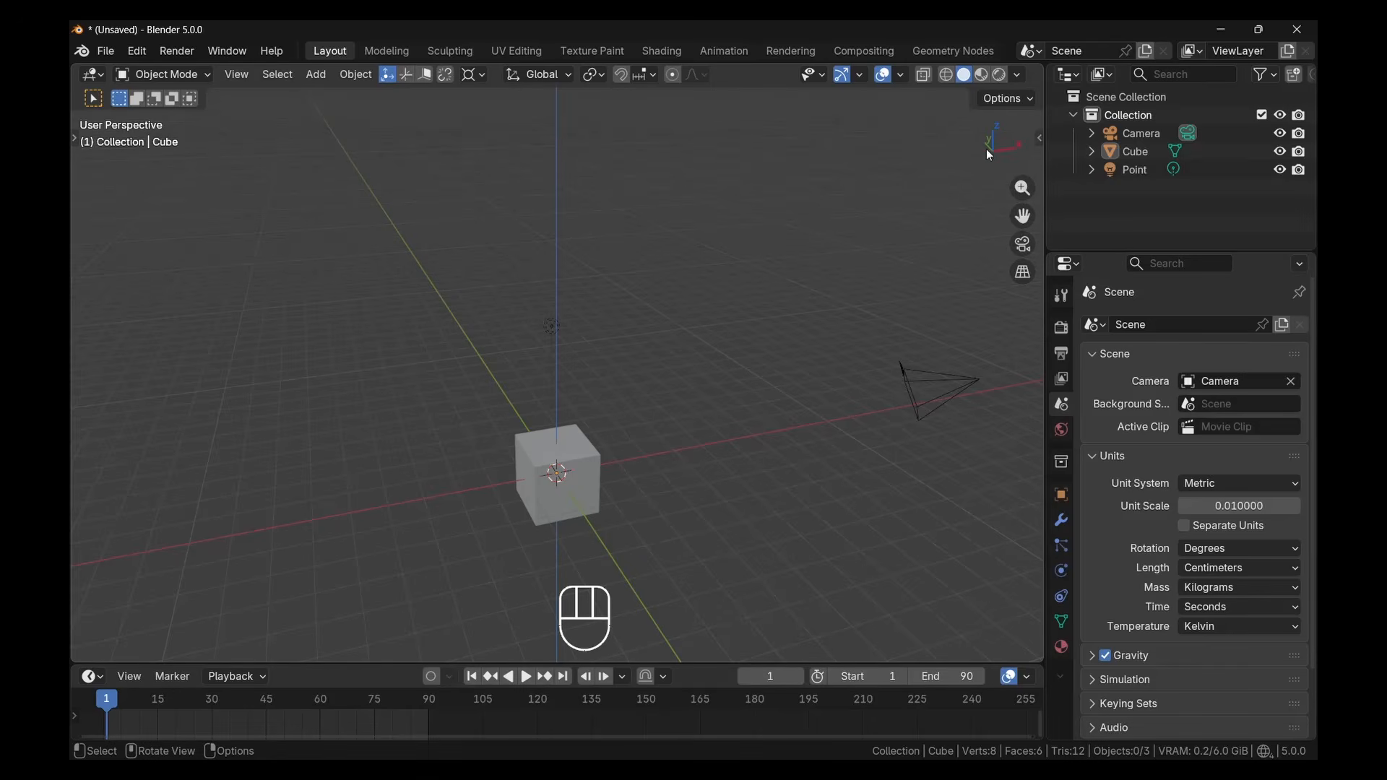
click(903, 77)
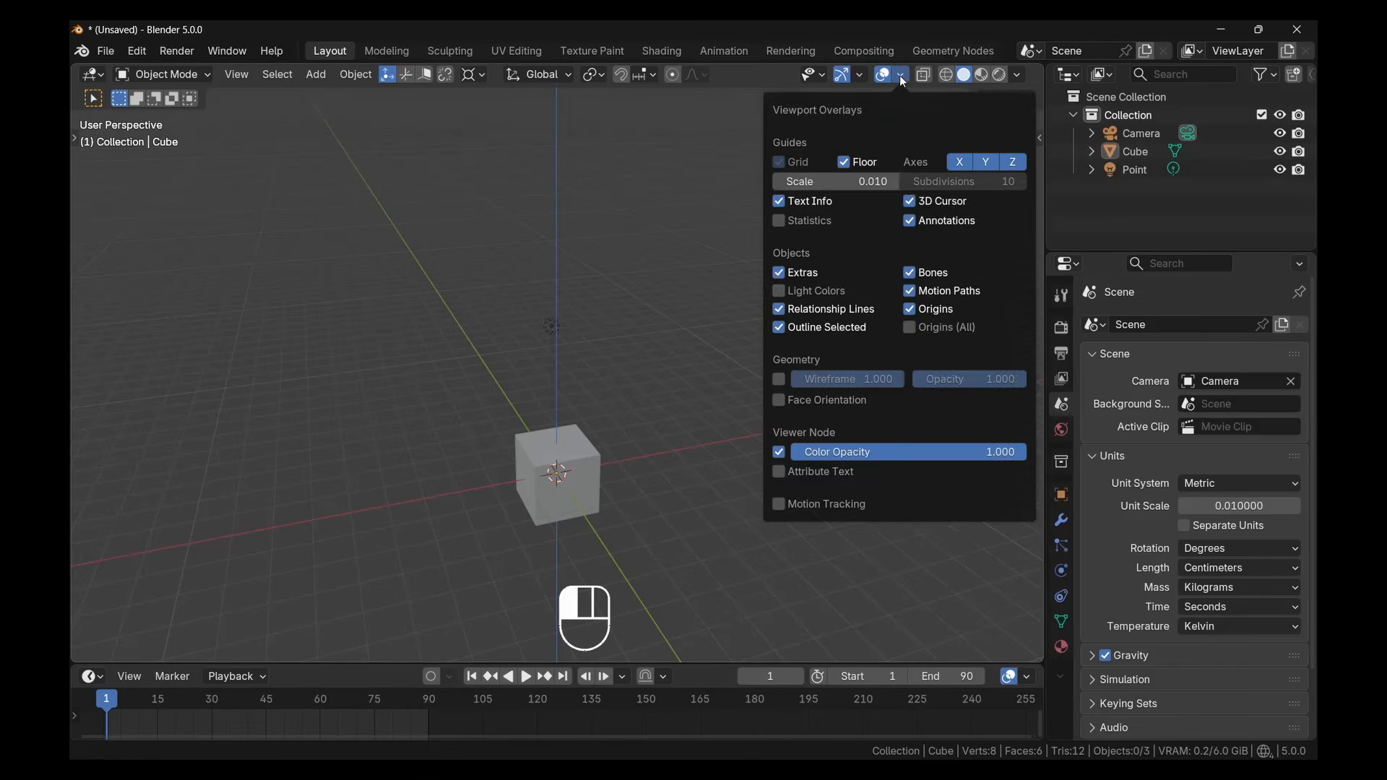
click(1013, 164)
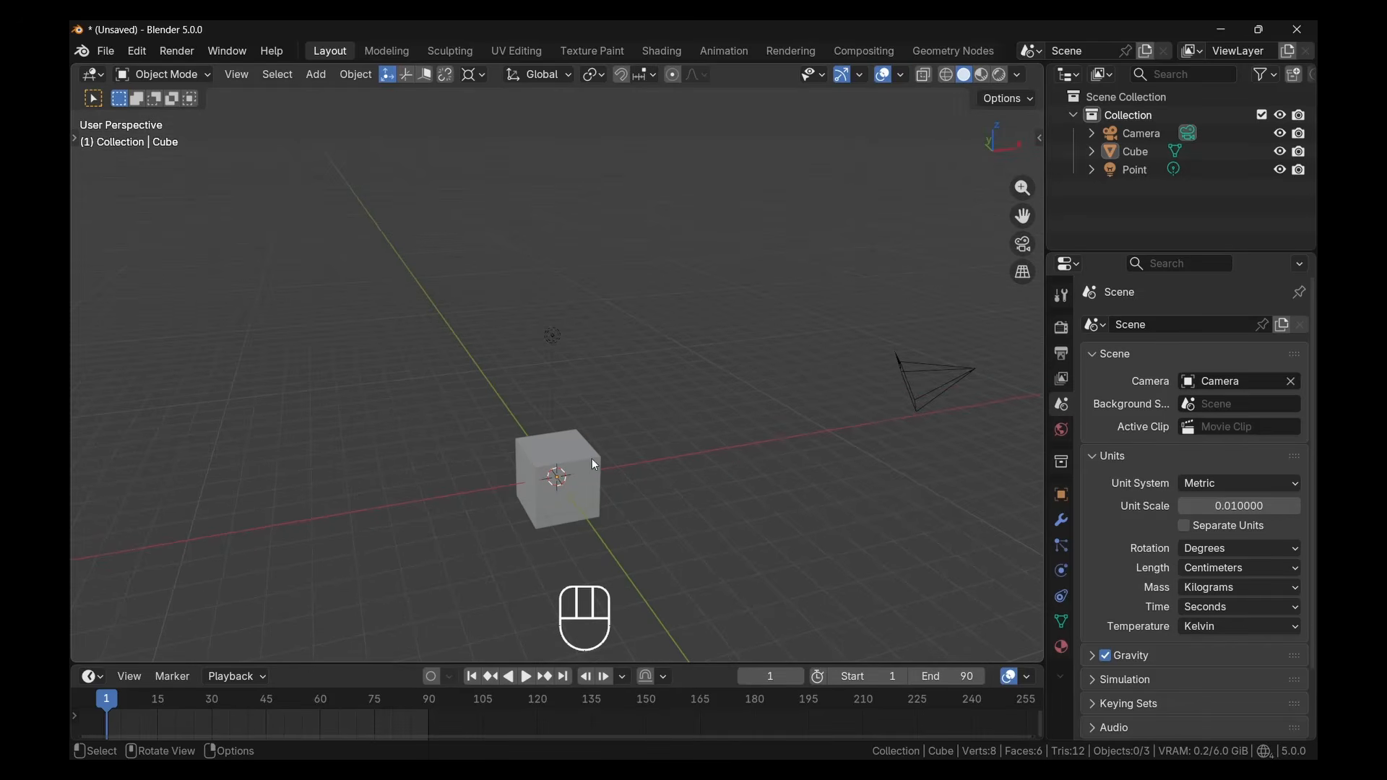
Select the cube and try moving it freely in the viewport
shift+middle_drag(589, 469, 629, 427)
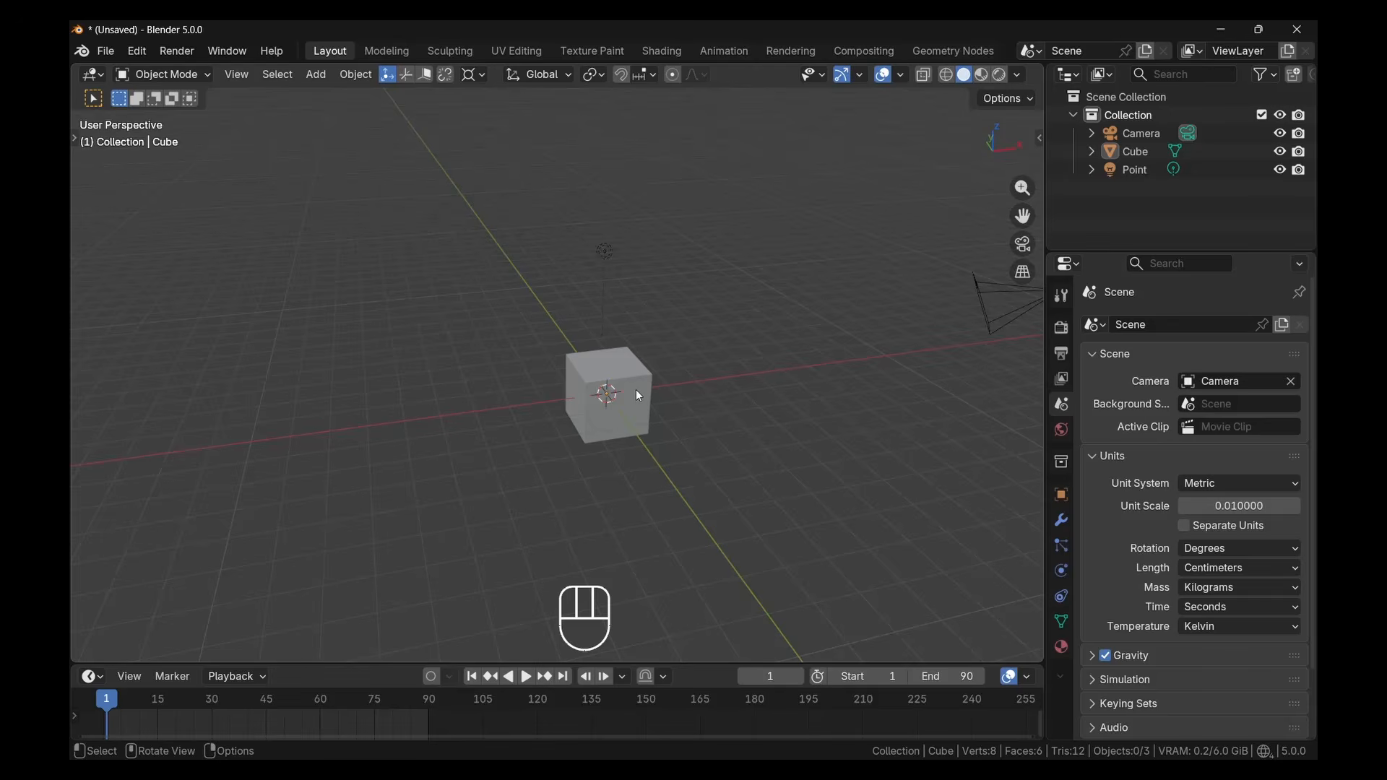
click(640, 396)
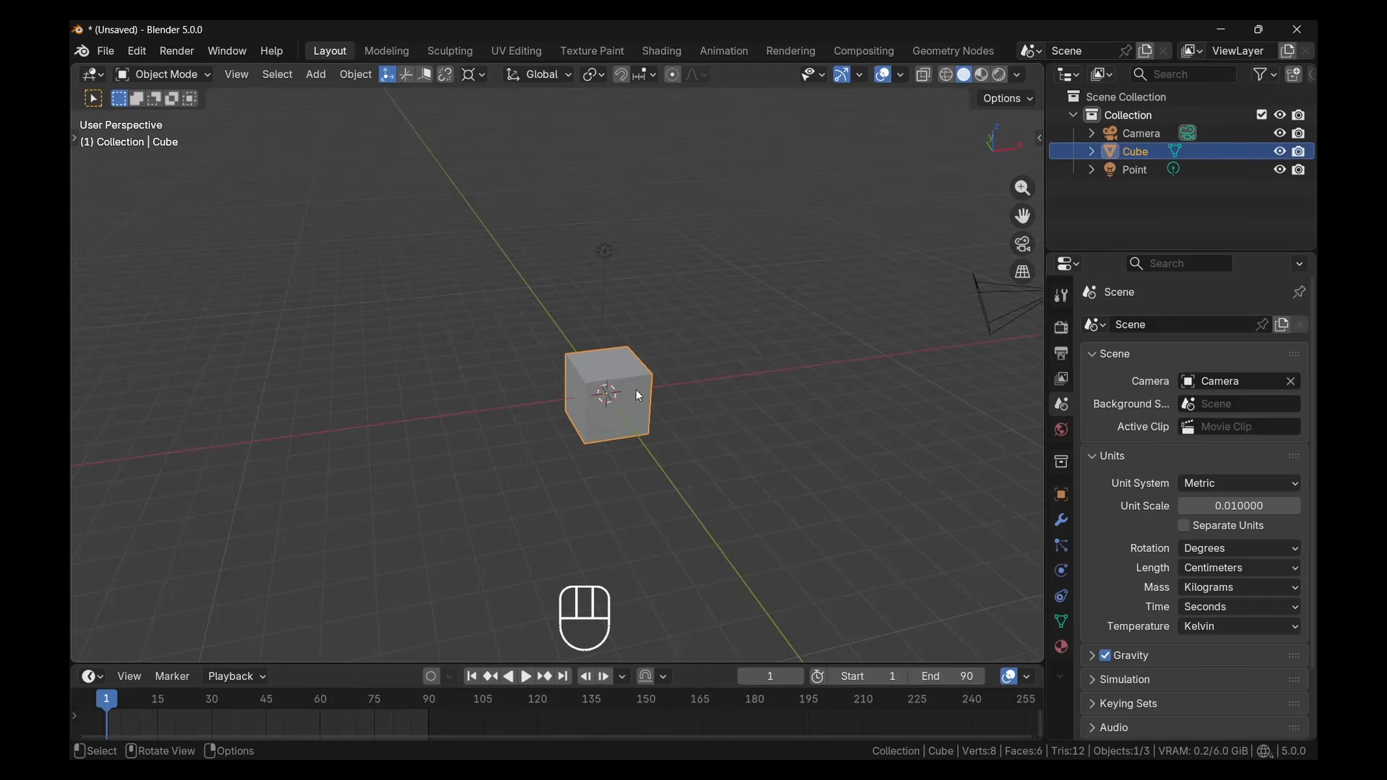
key(g)
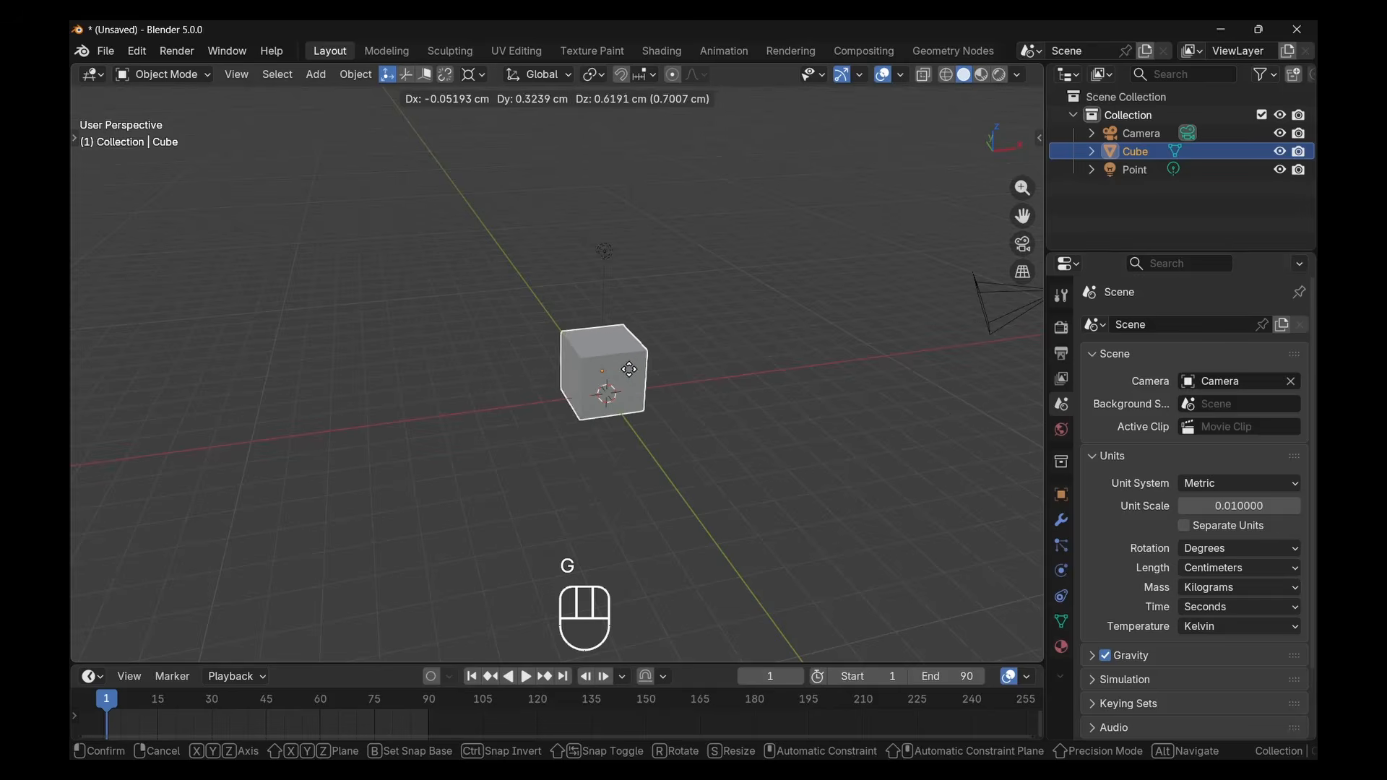
click(633, 394)
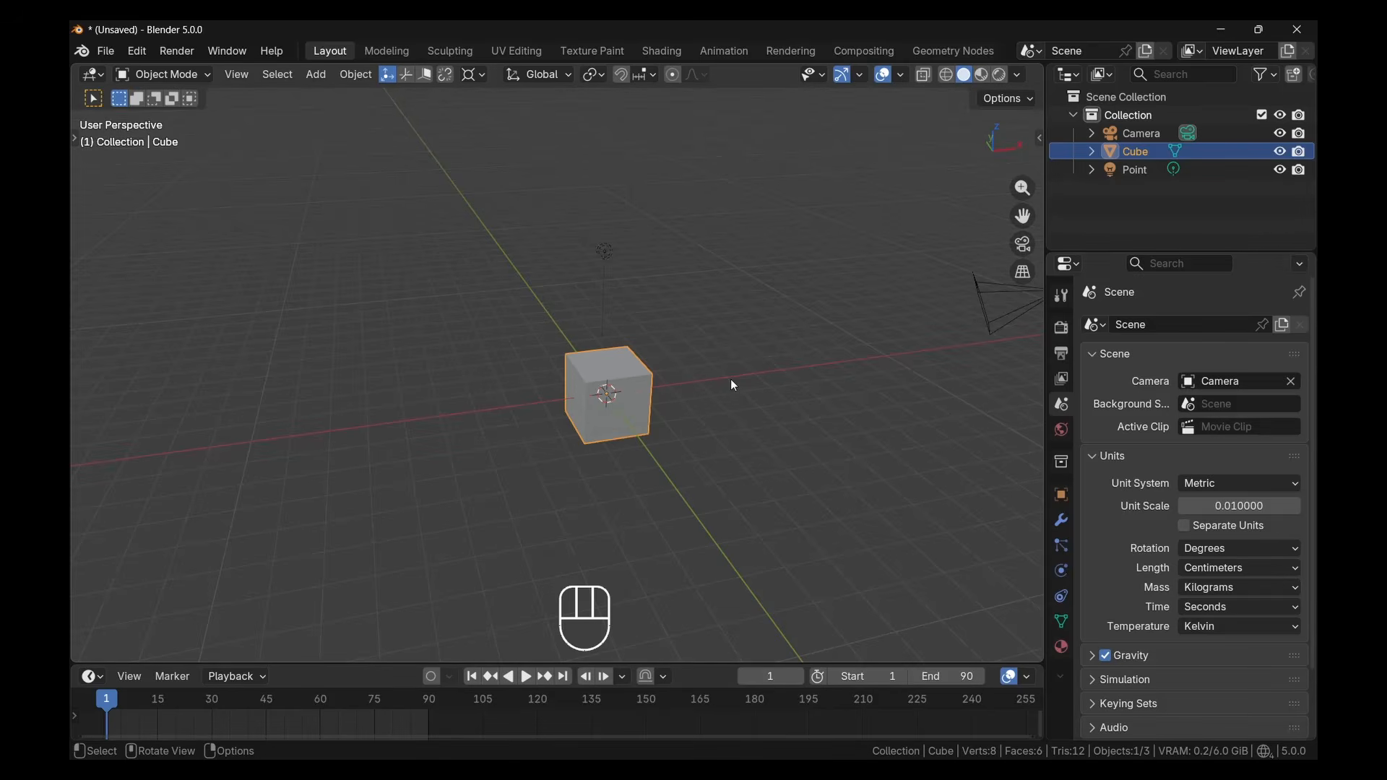
Try moving the cube constrained to the global X, Y and Z axes in turn, cancelling each move
key(g)
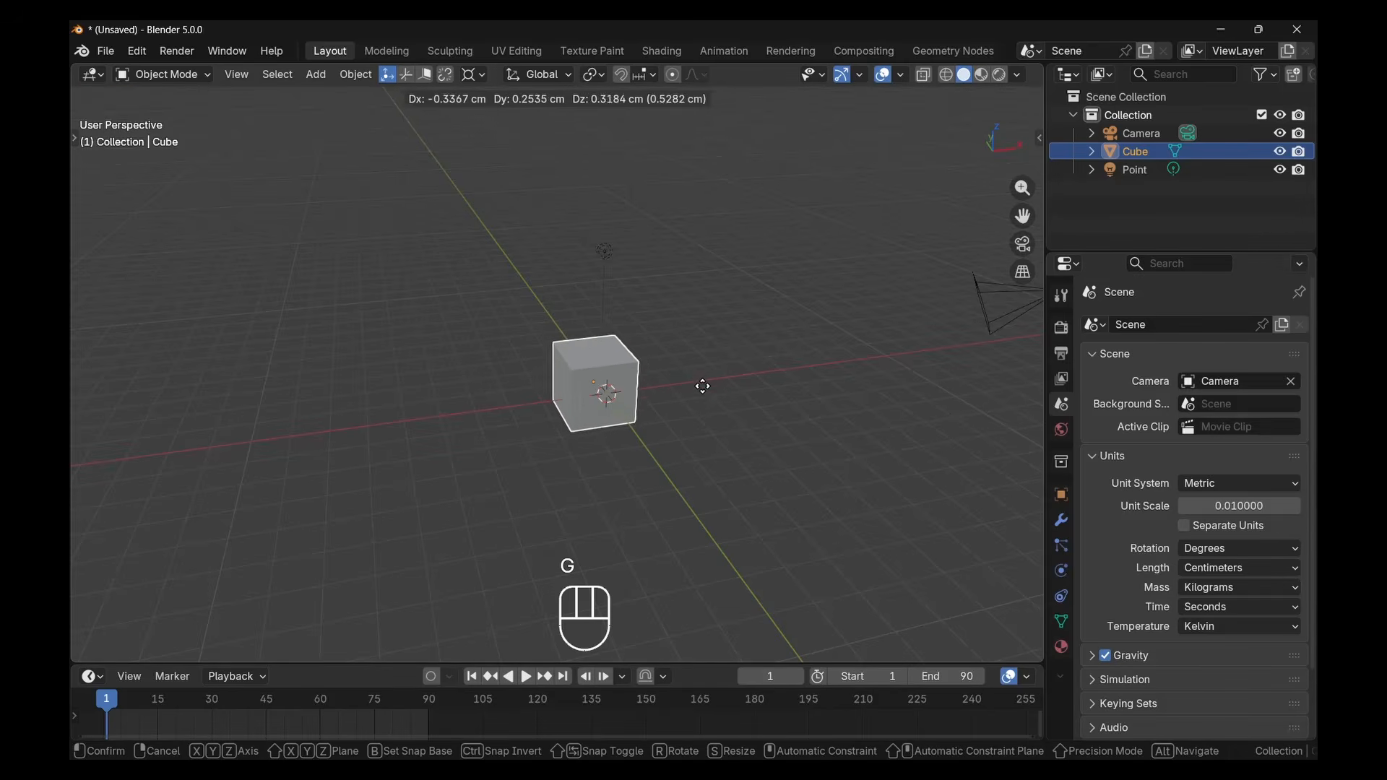
key(x)
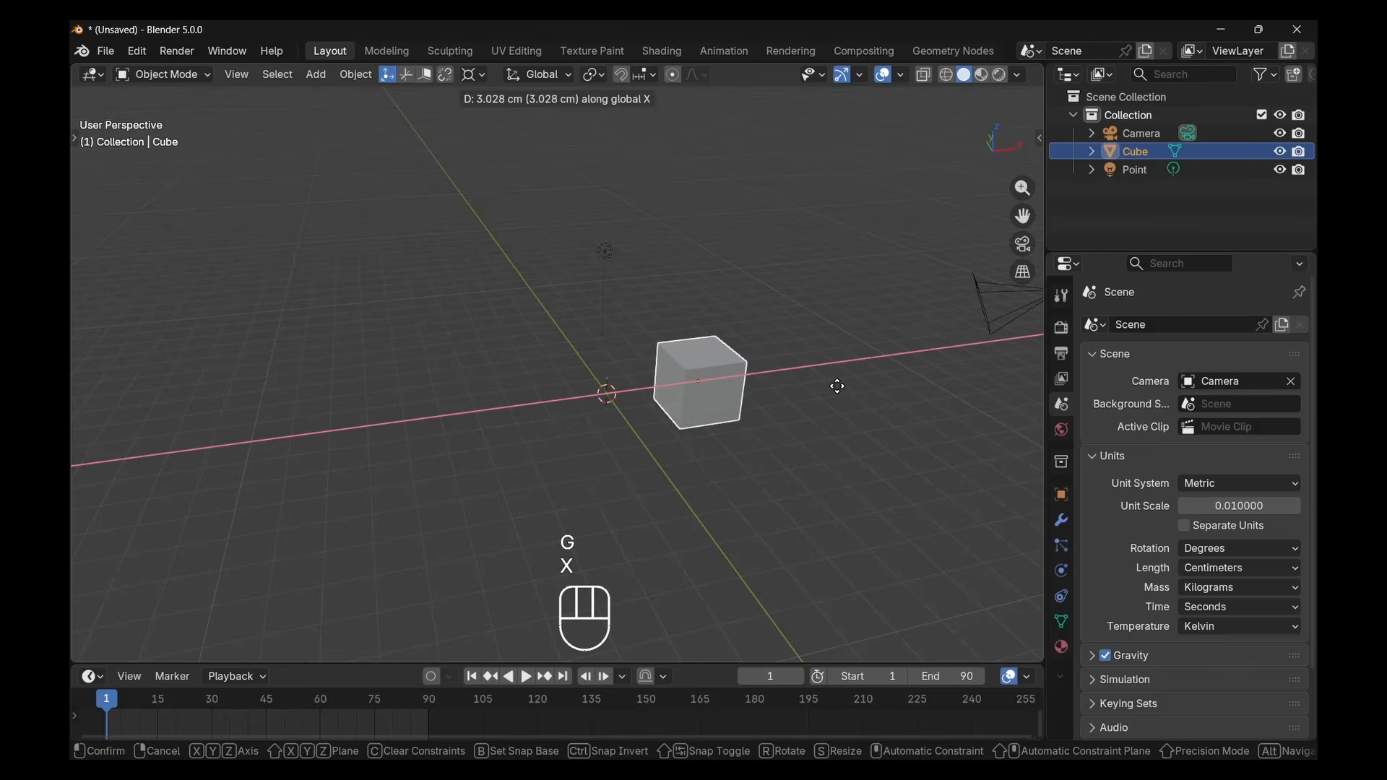
right_click(756, 406)
key(g)
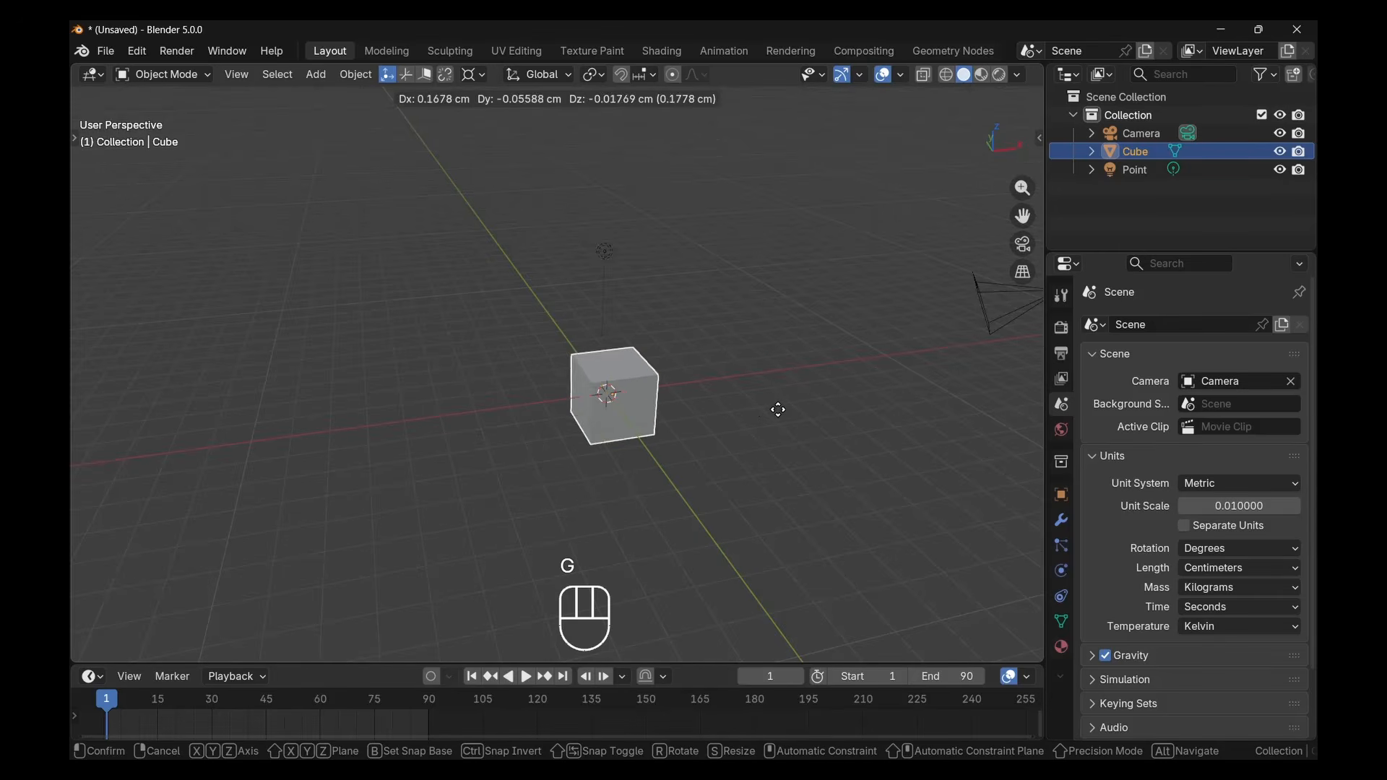
key(y)
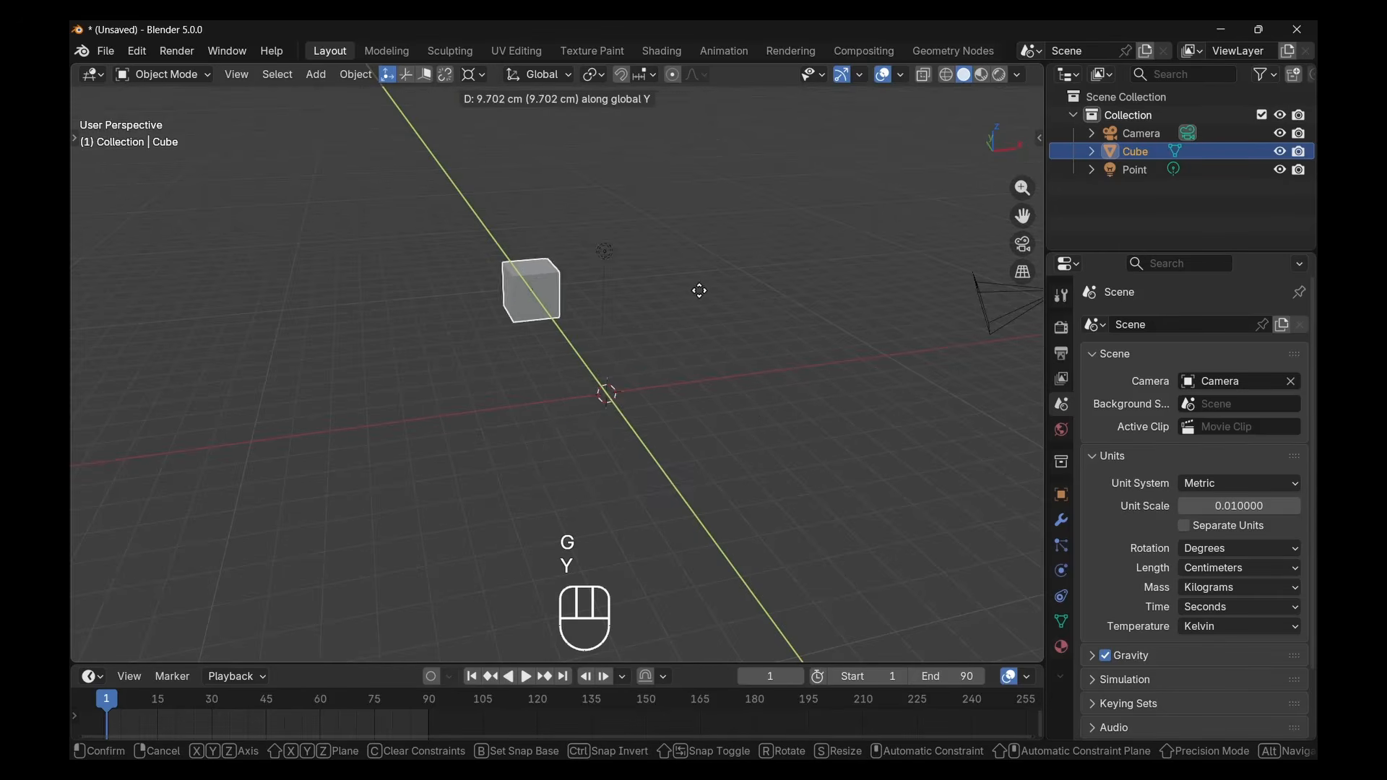
right_click(730, 444)
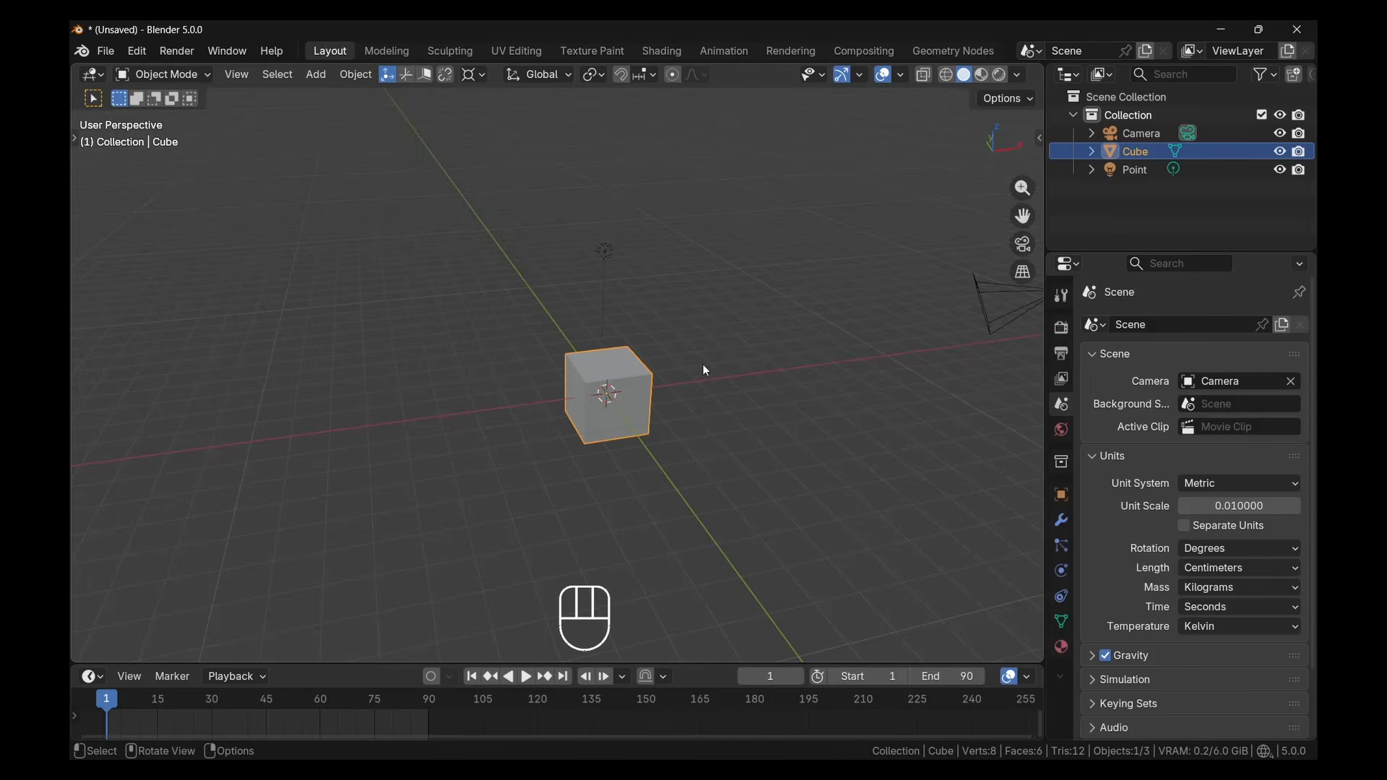
key(g)
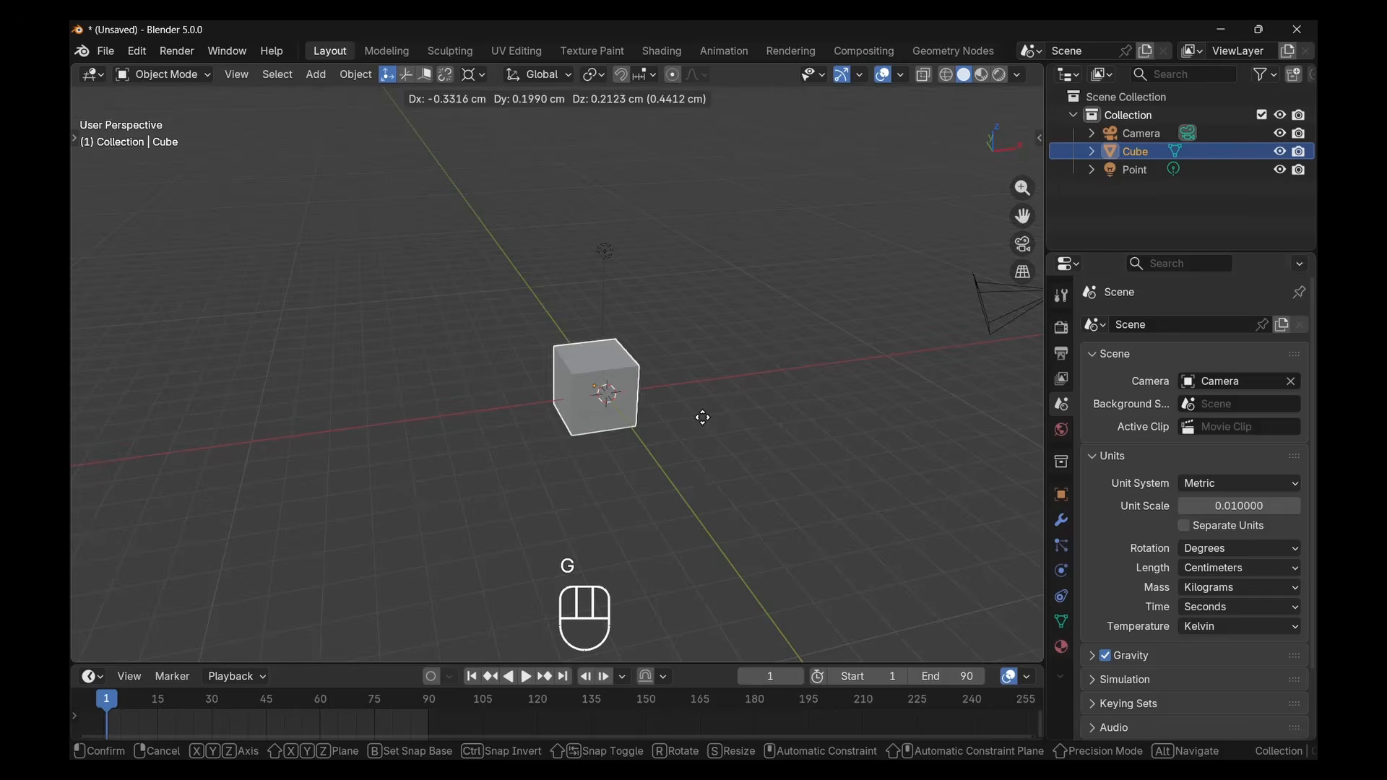
key(z)
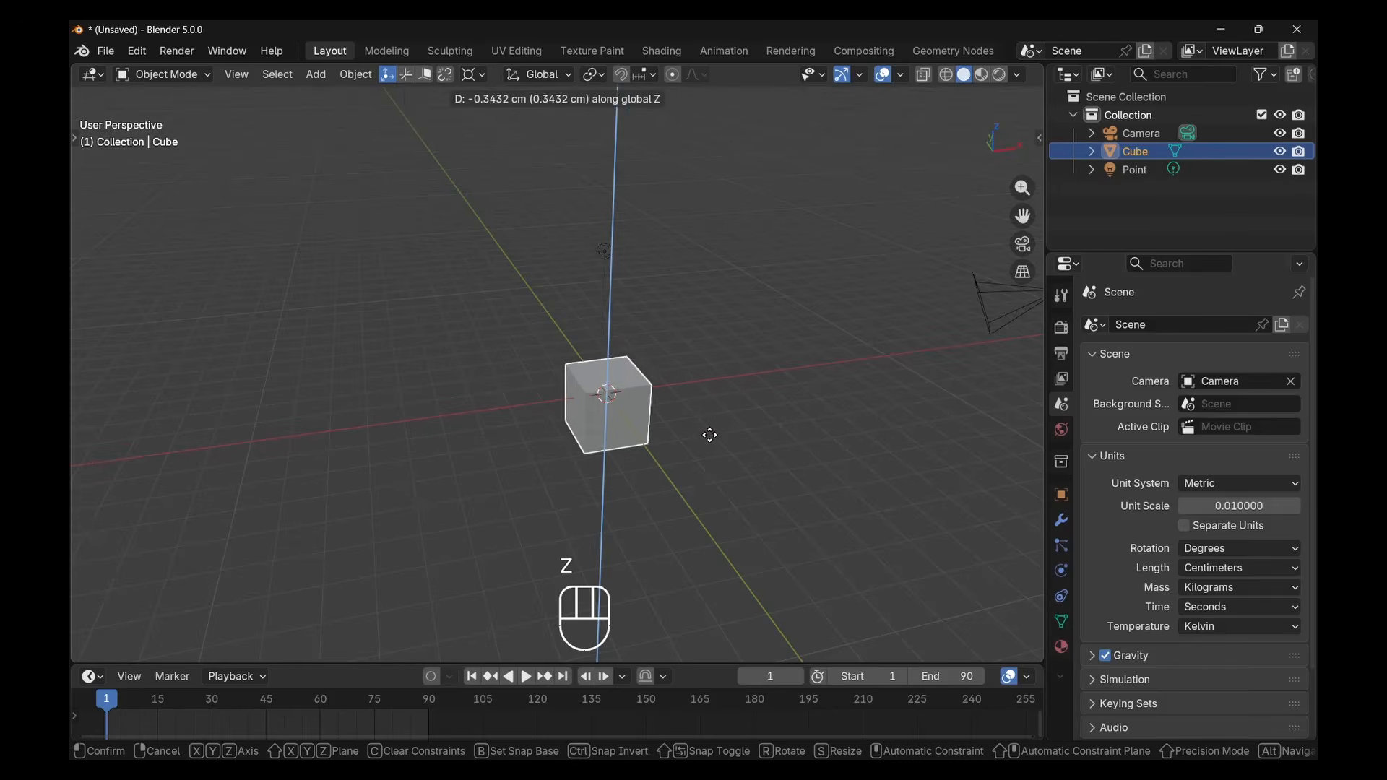
right_click(676, 412)
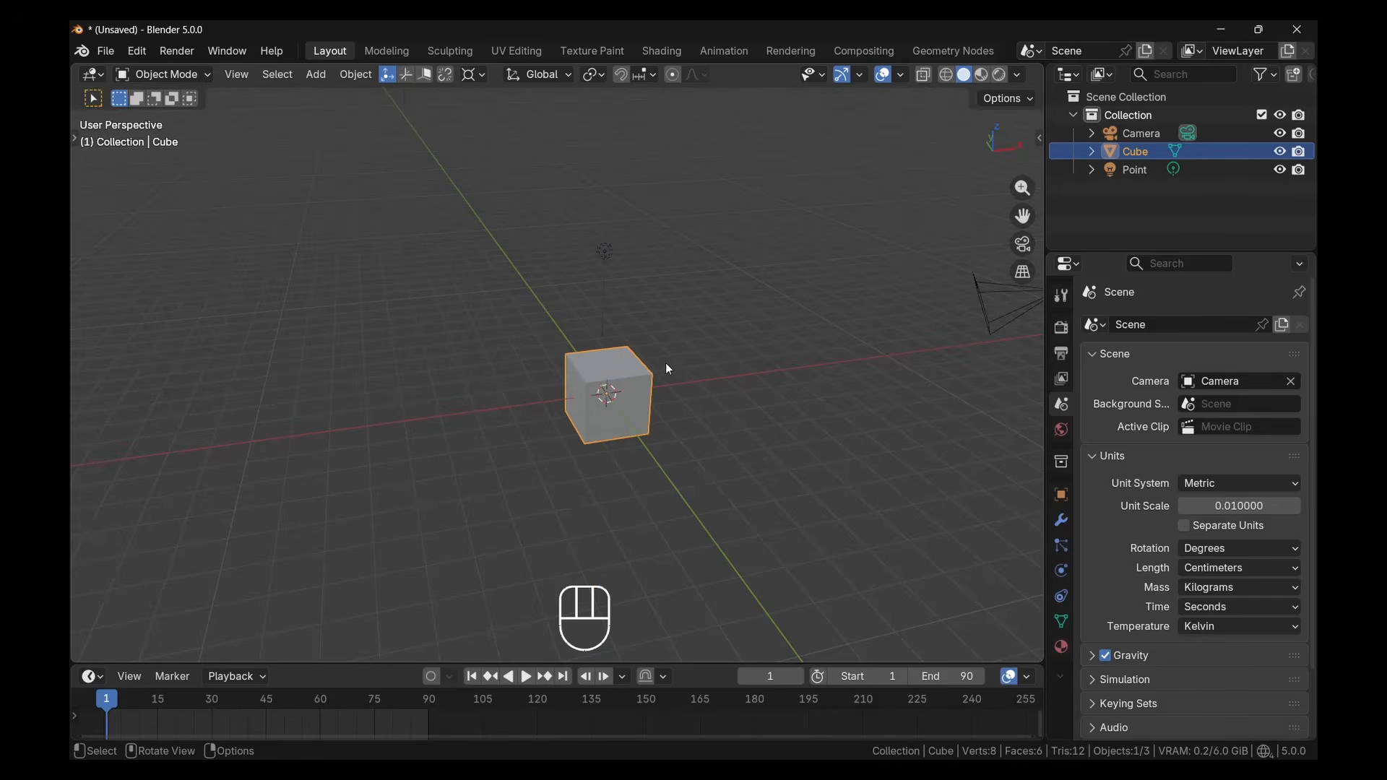
Try rotating the cube freely and around the global X and Y axes, cancelling each rotation
key(r)
right_click(612, 407)
key(r)
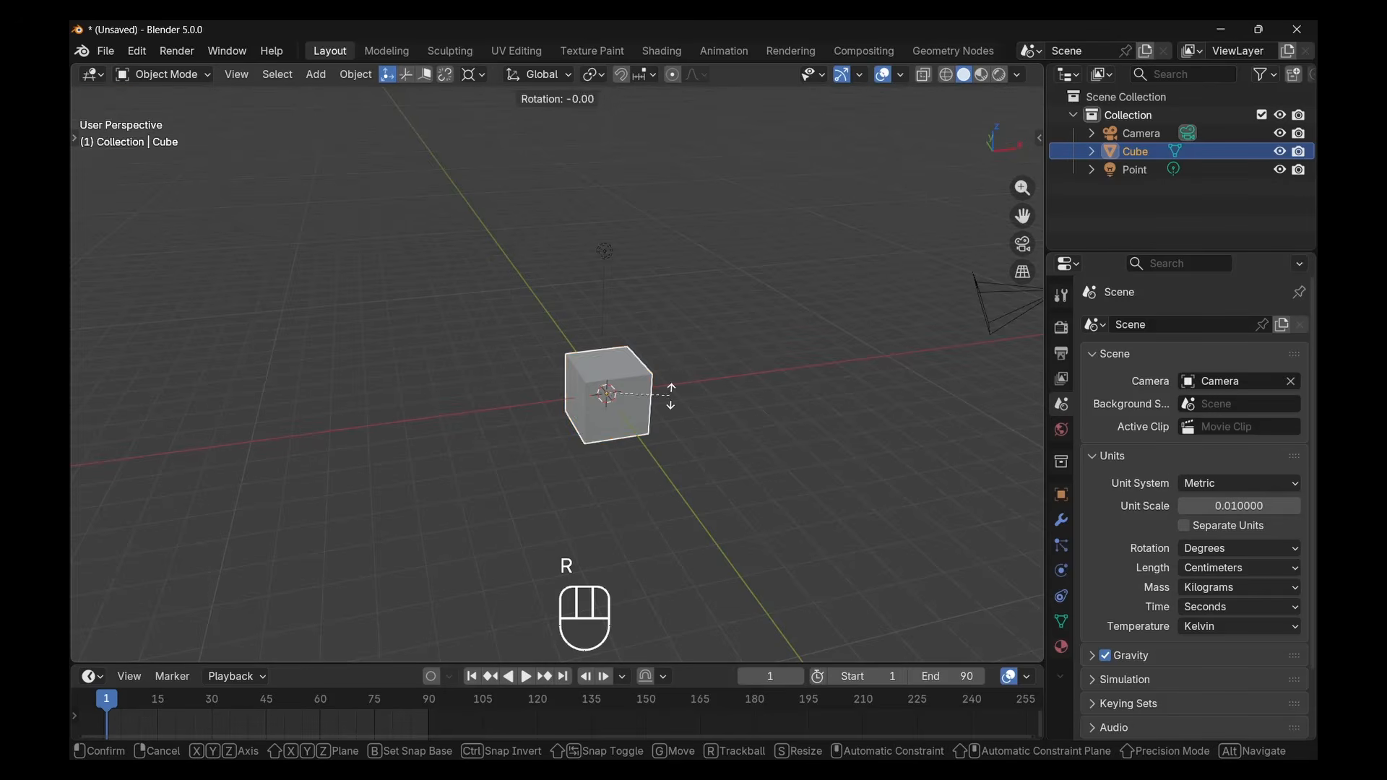
key(x)
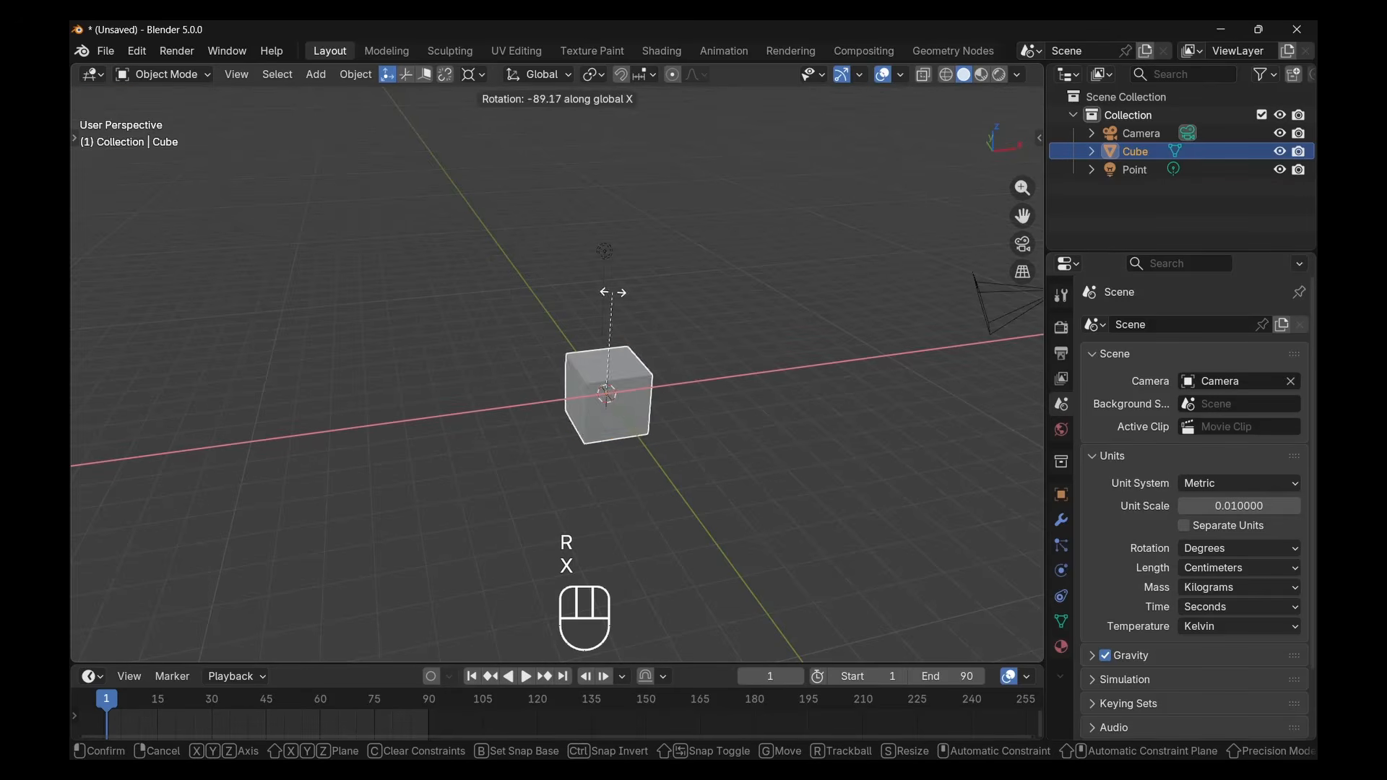
right_click(636, 364)
key(r)
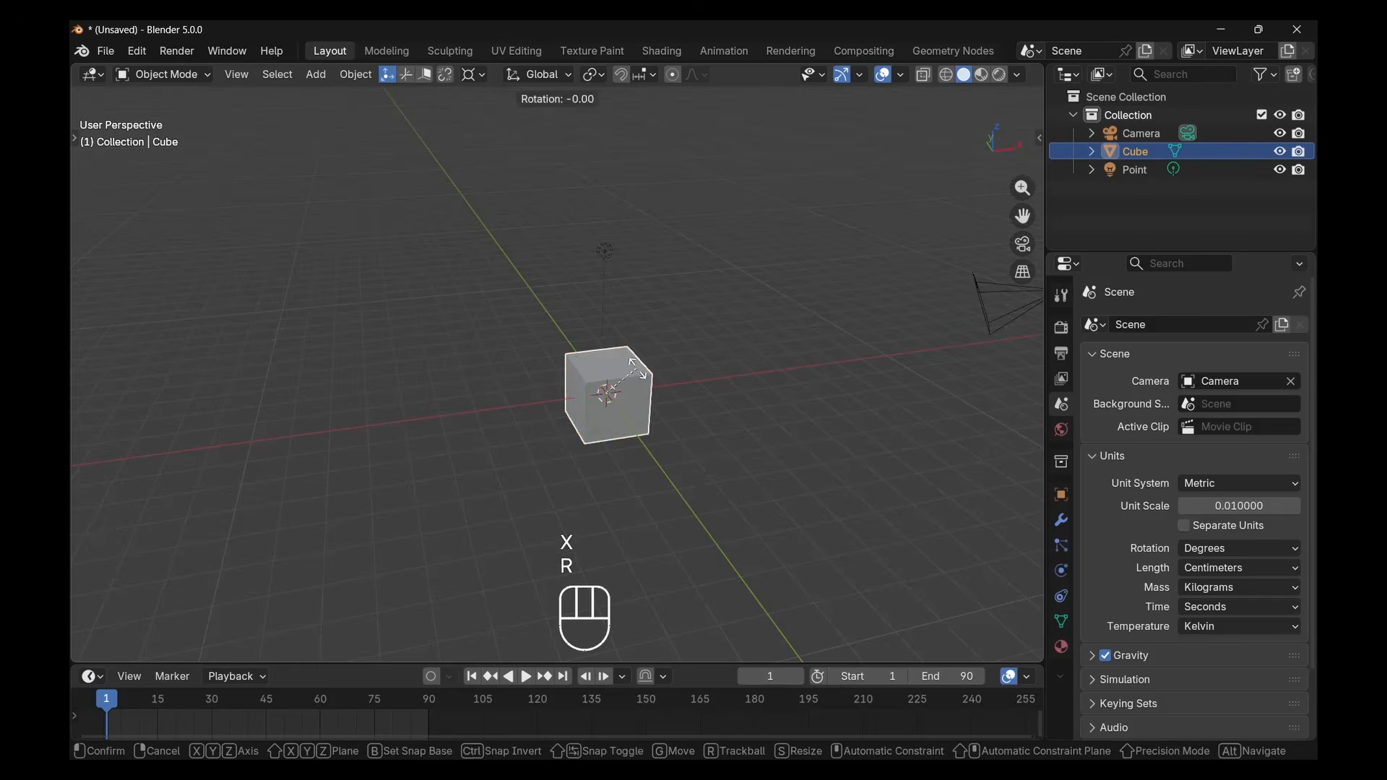
key(y)
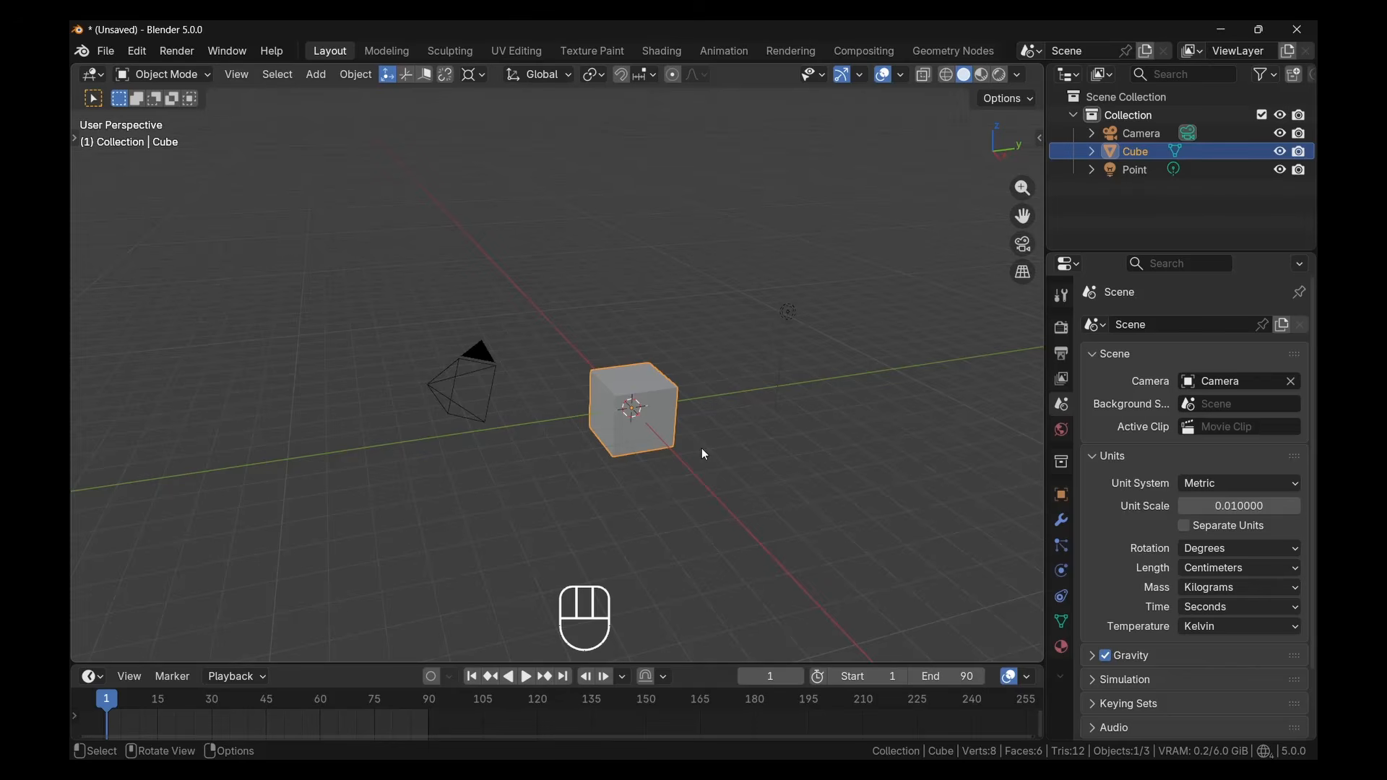
Enter Edit Mode on the cube, select its whole mesh and clear the selection
click(198, 77)
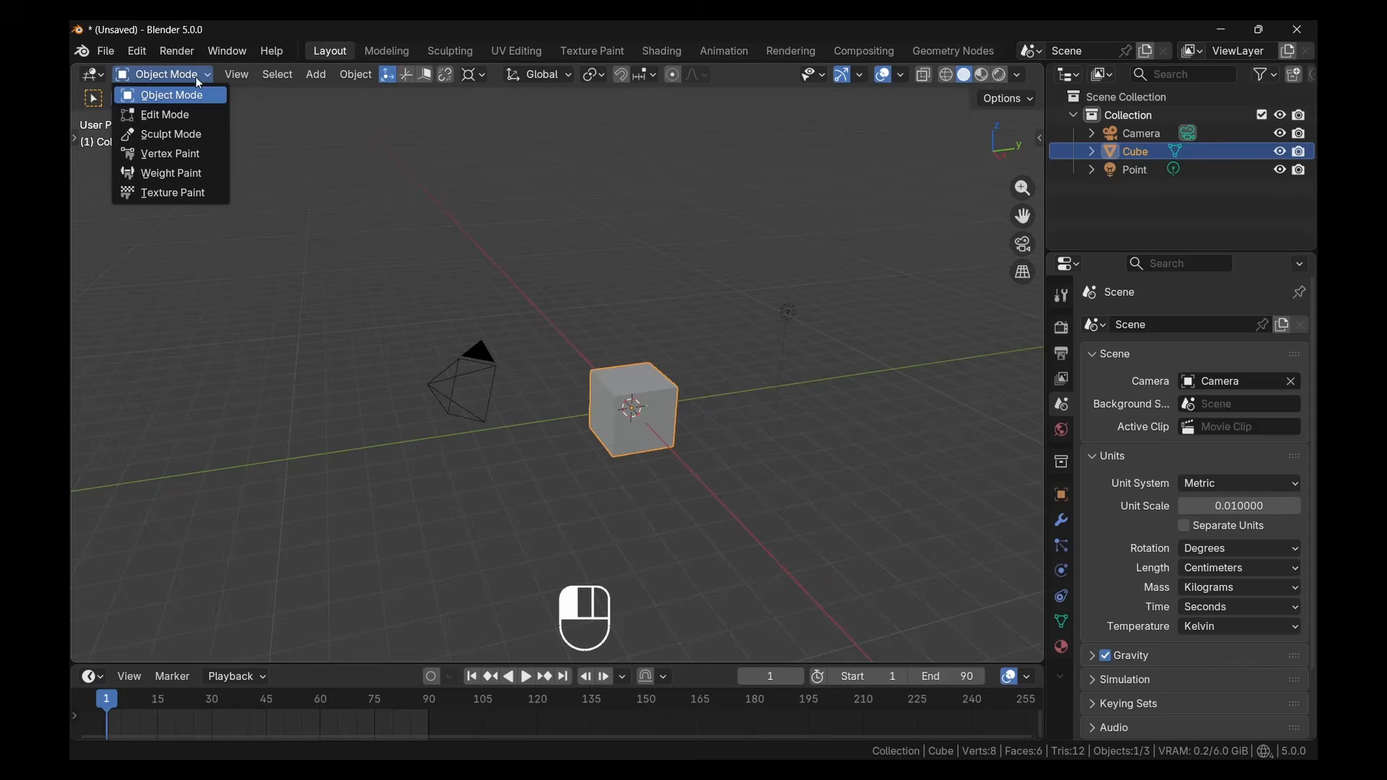
click(193, 116)
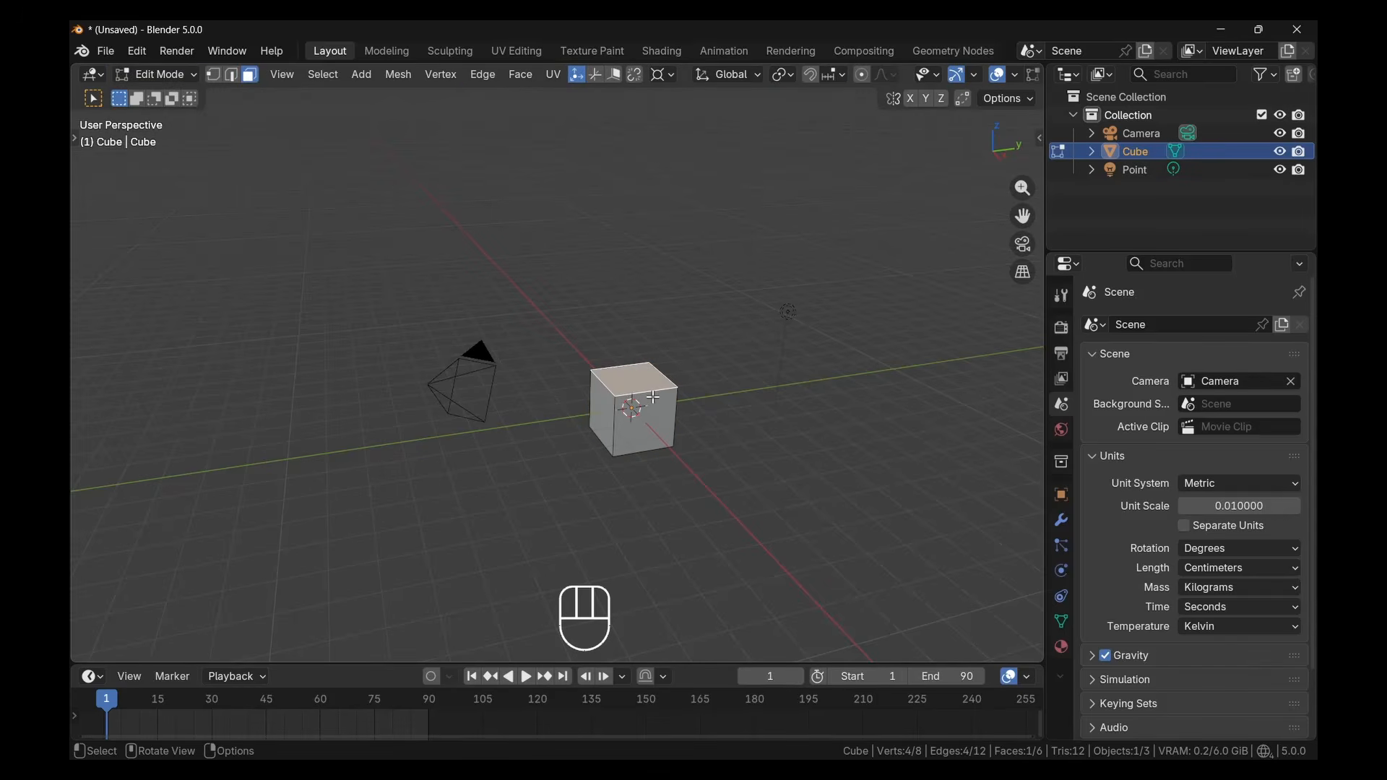
key(a)
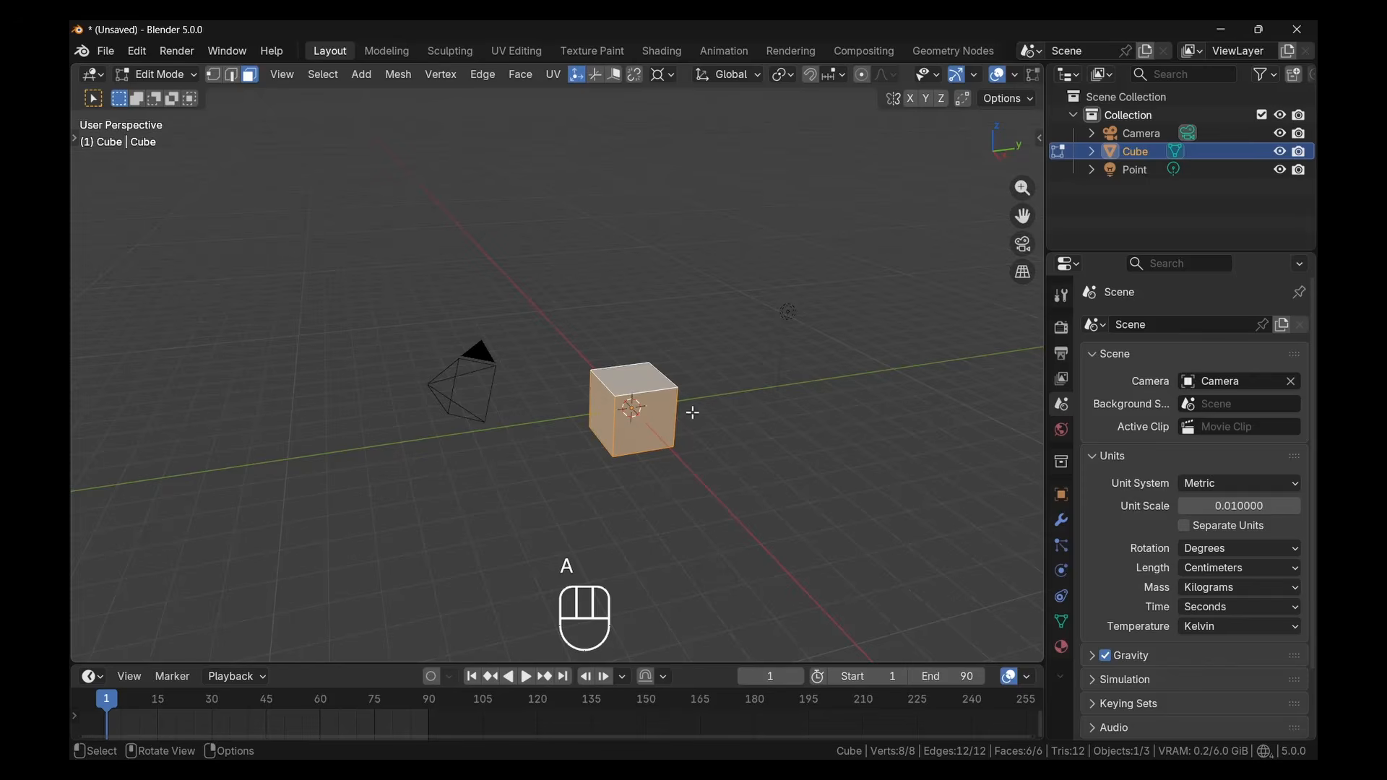
key(alt+a)
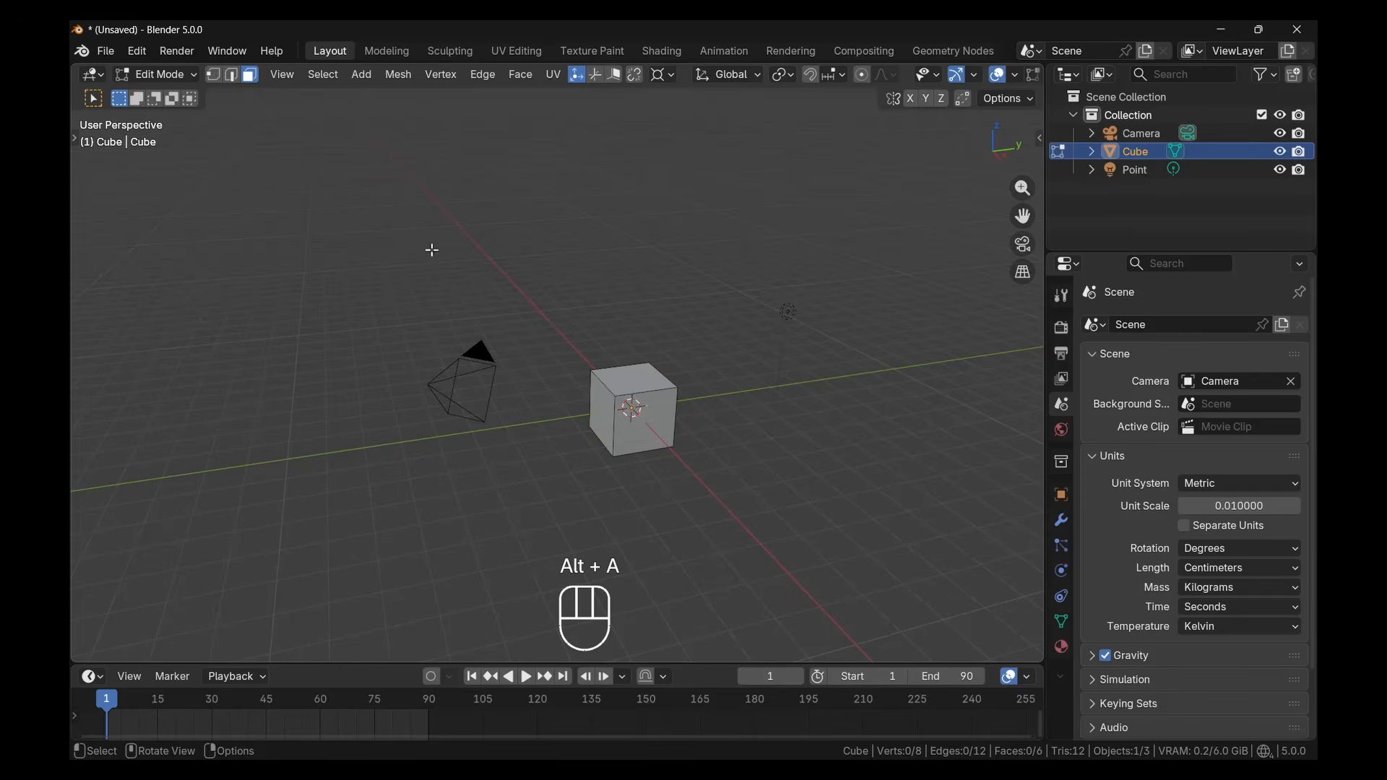
Practise switching the cube between Object Mode and Edit Mode, finishing in Edit Mode
click(183, 75)
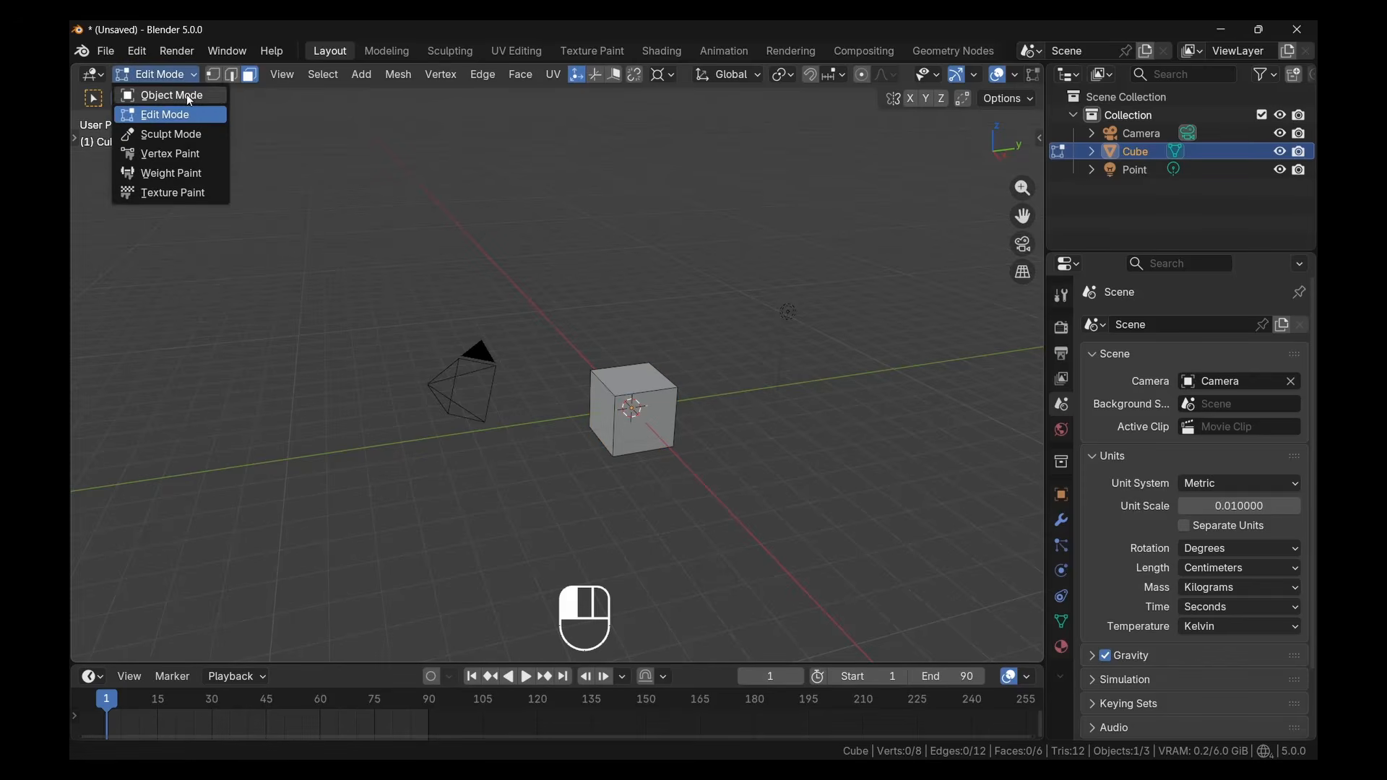
click(186, 95)
click(195, 77)
click(196, 108)
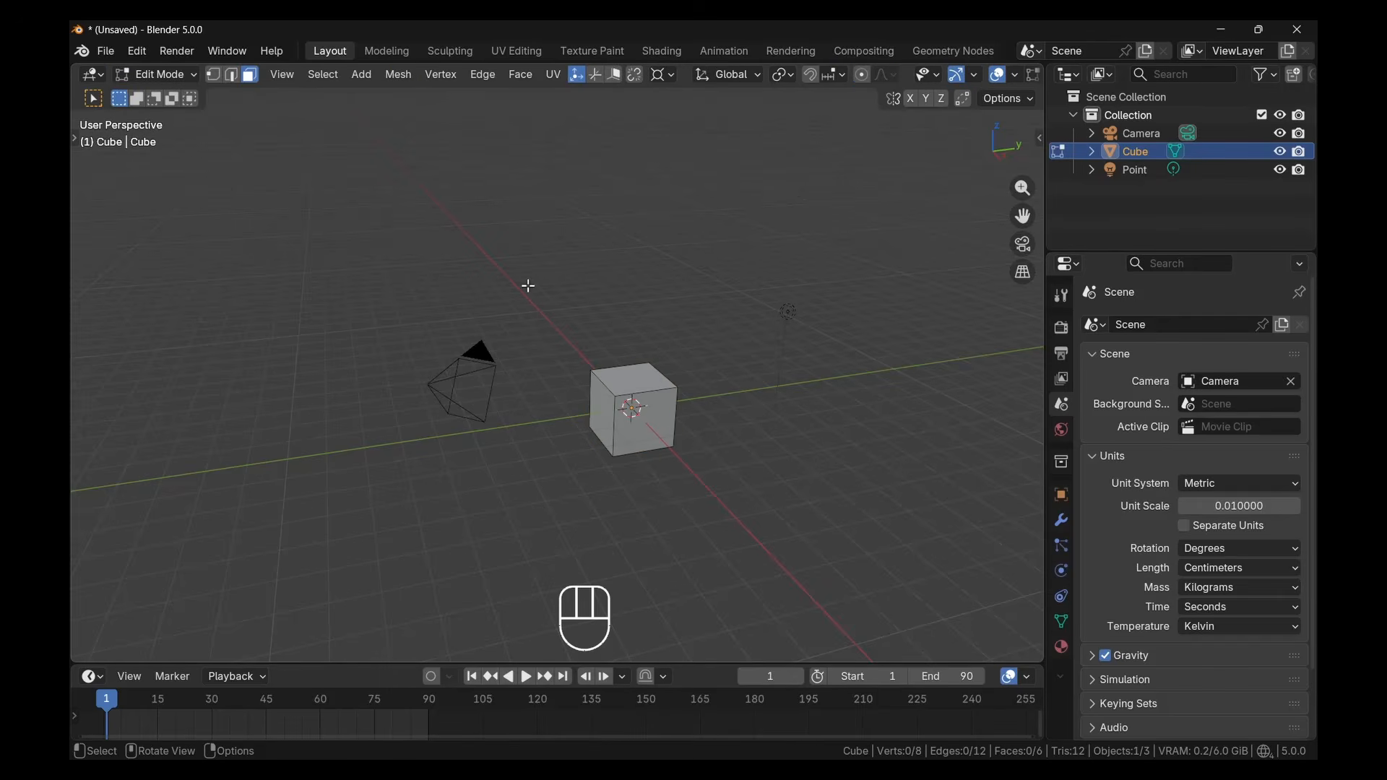
key(Tab)
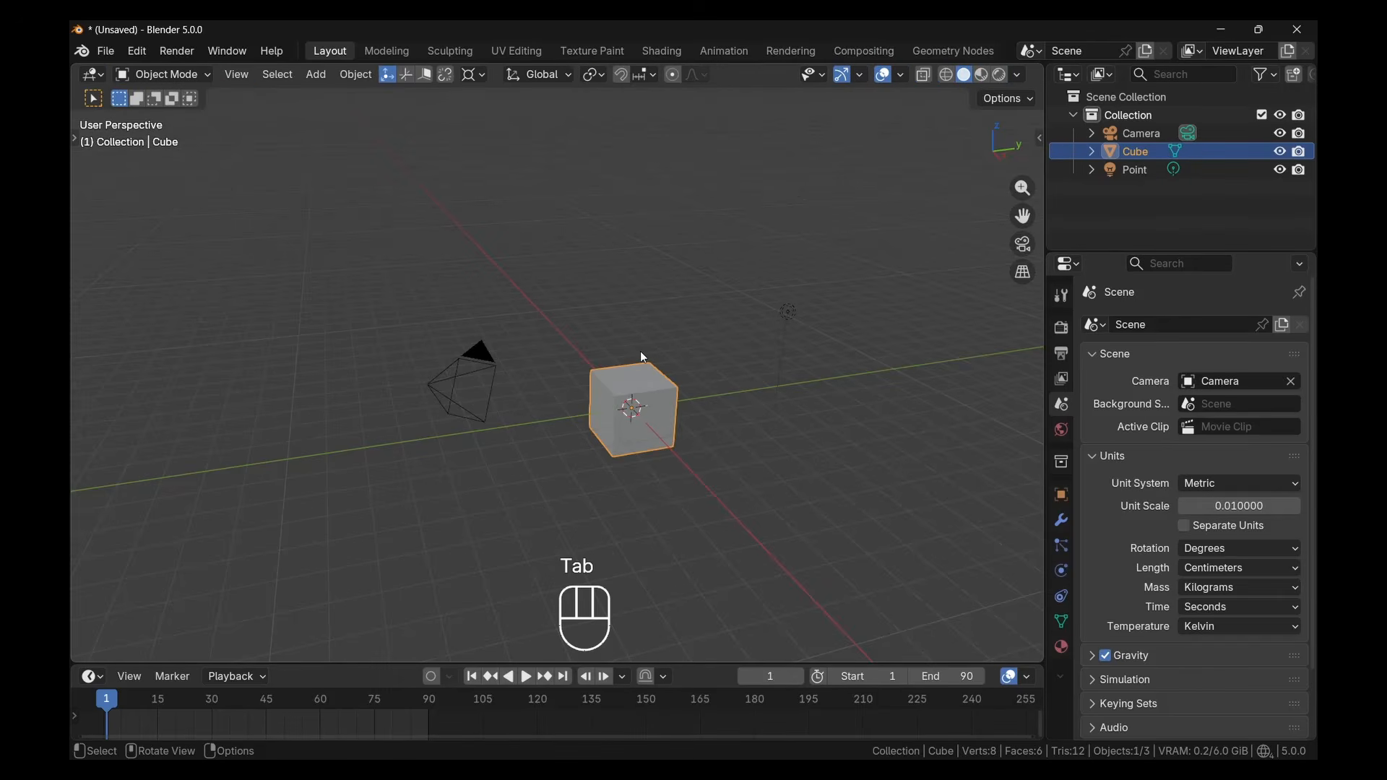
key(Tab)
middle_drag(640, 351, 646, 351)
key(Tab)
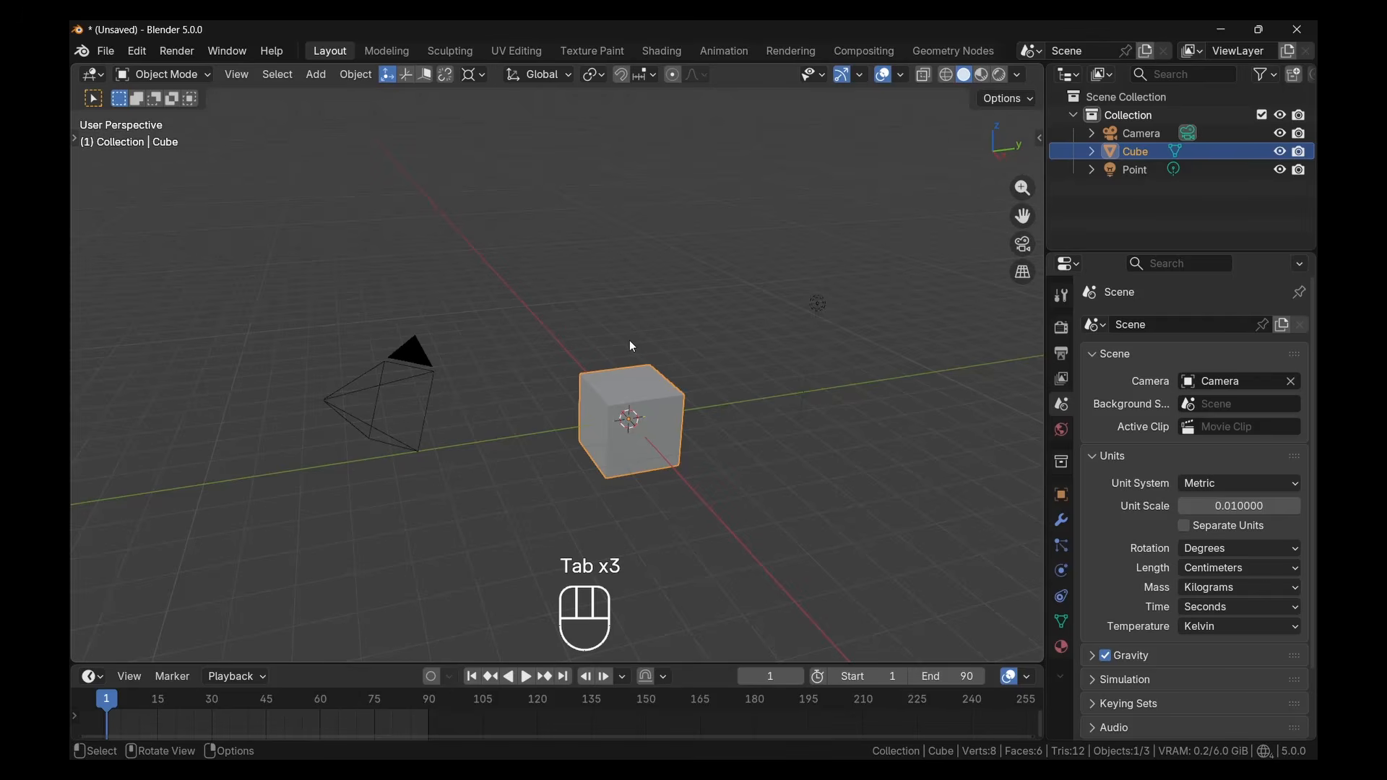
key(Tab)
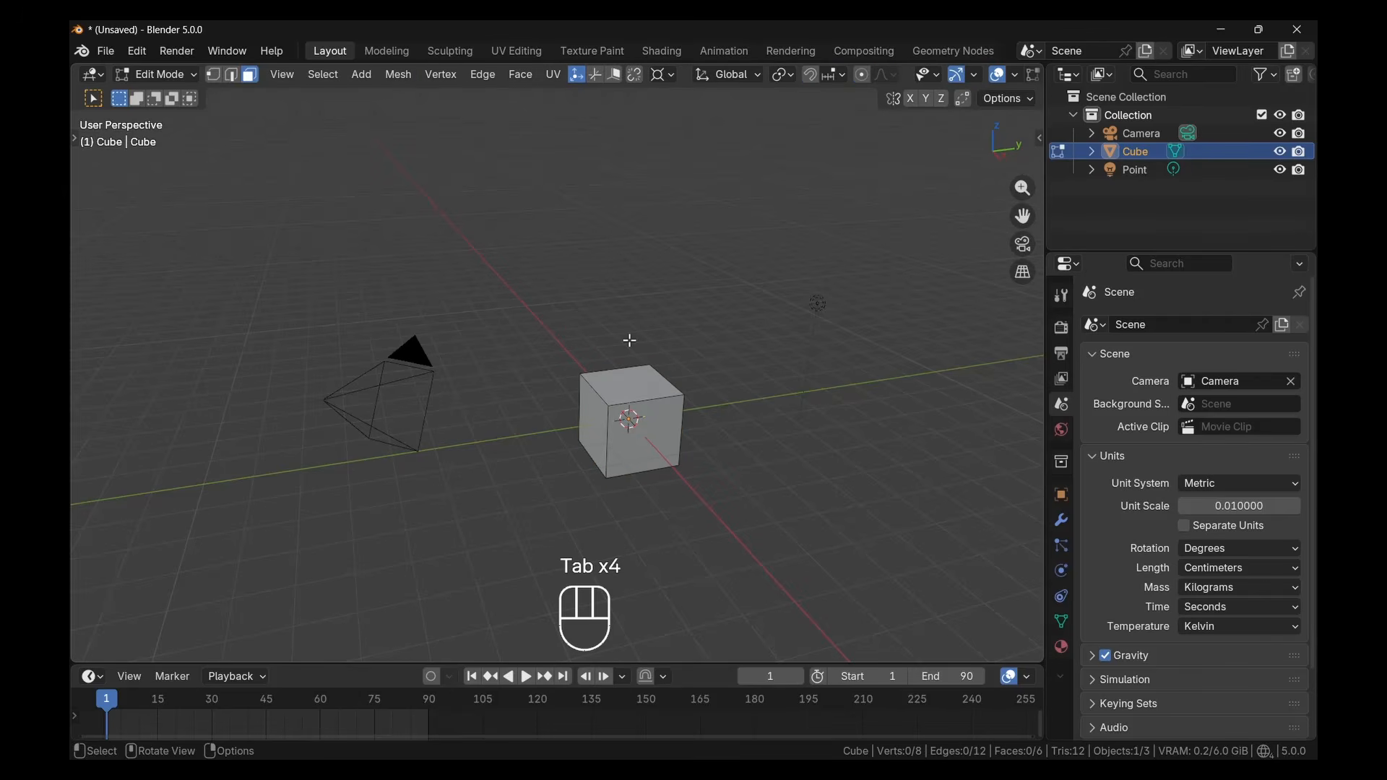
Try the vertex and face selection modes, finishing in vertex select mode
click(216, 77)
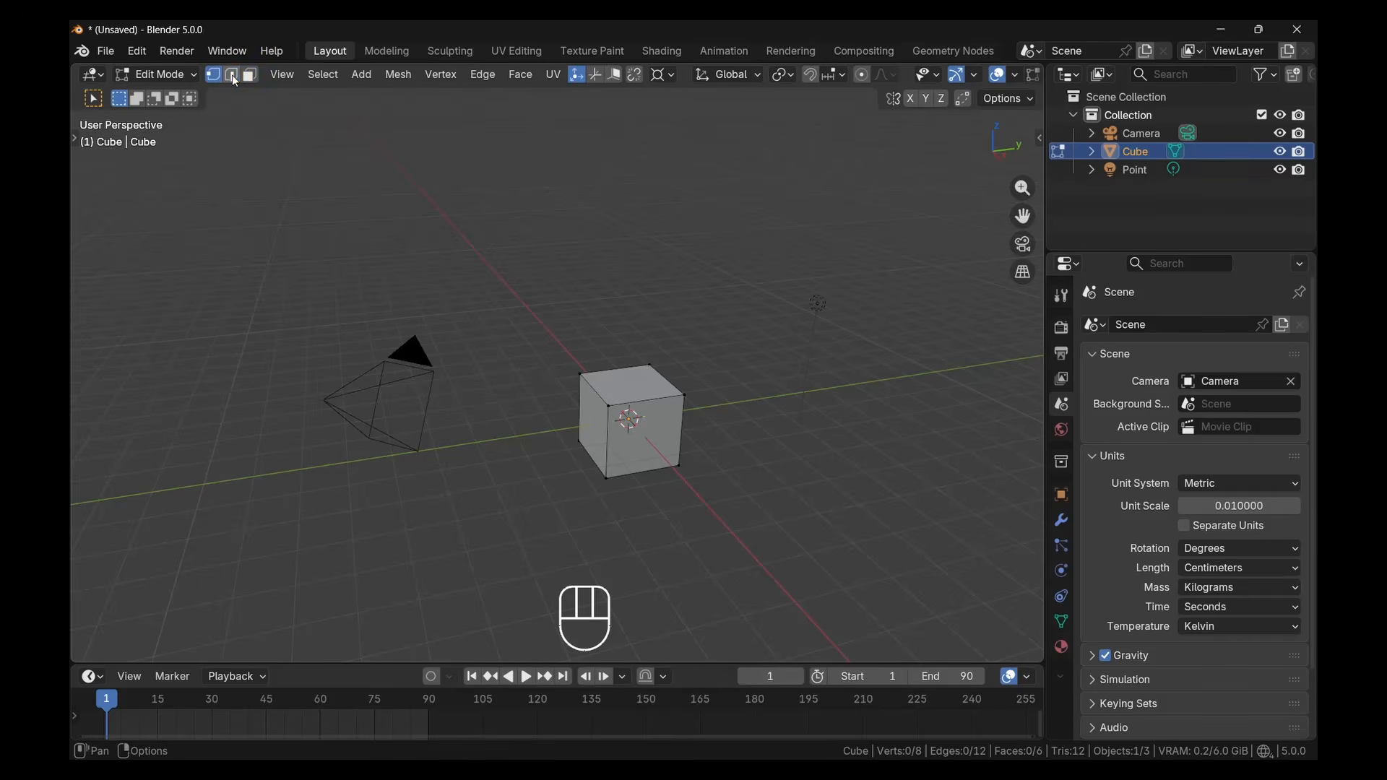
click(250, 75)
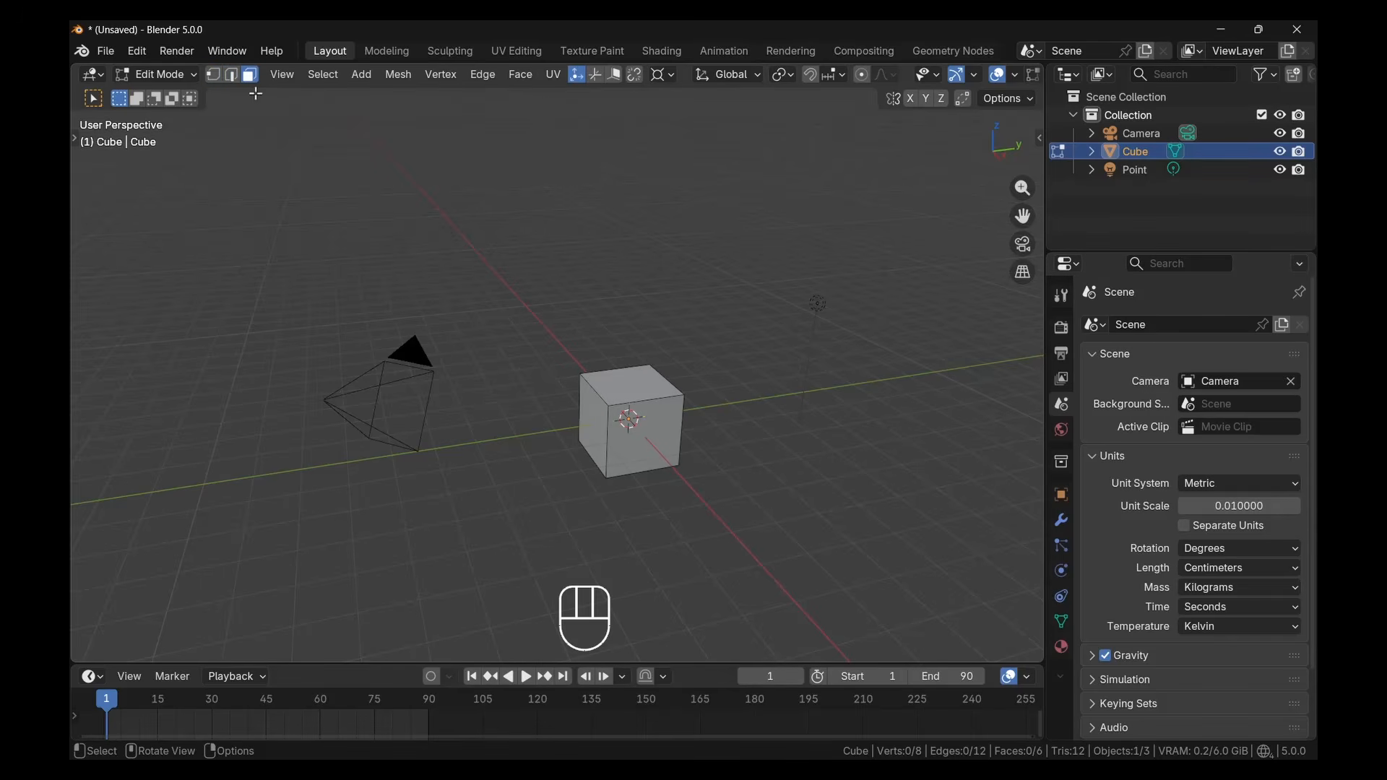
click(213, 74)
Practise extending a vertex selection corner by corner until all four vertices of the cube's top face are selected
scroll(643, 417, up, 5)
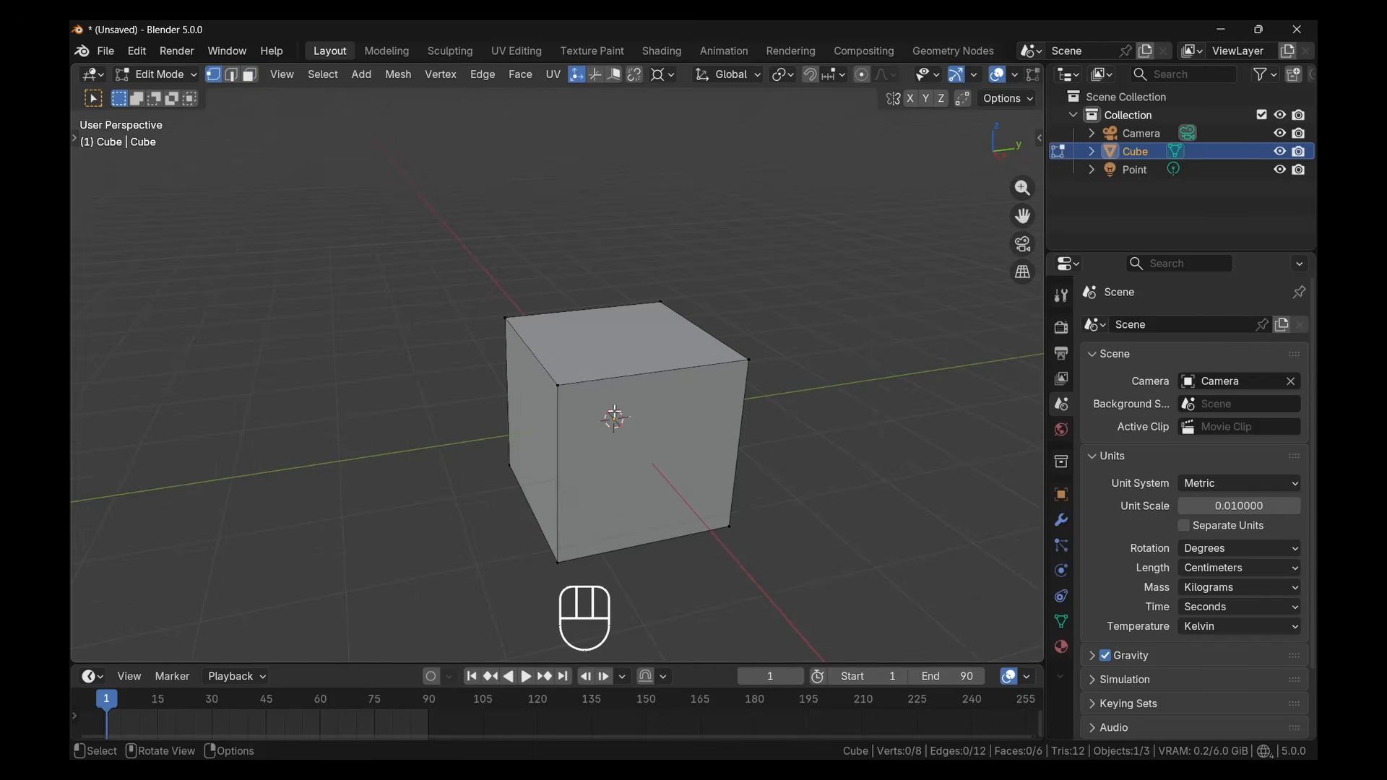
click(572, 390)
shift+click(746, 365)
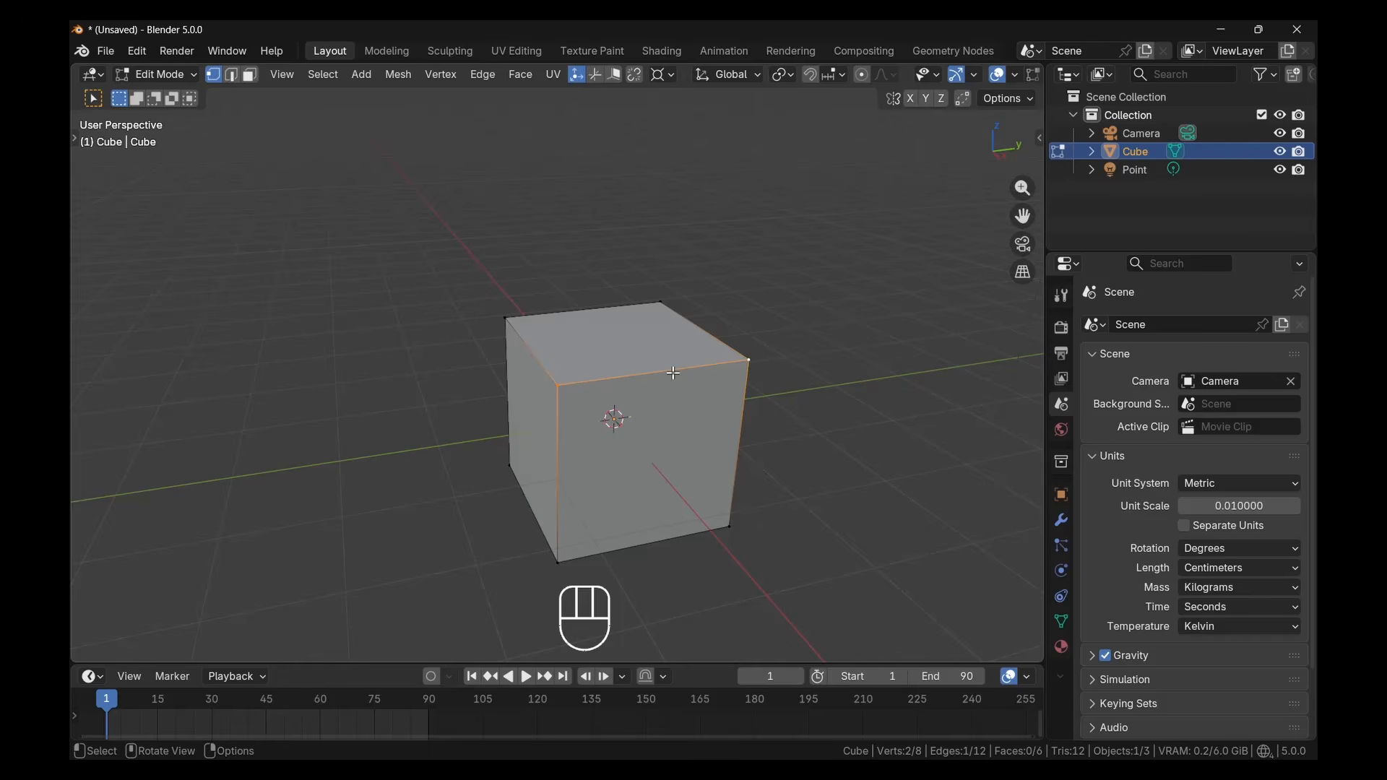
shift+click(510, 319)
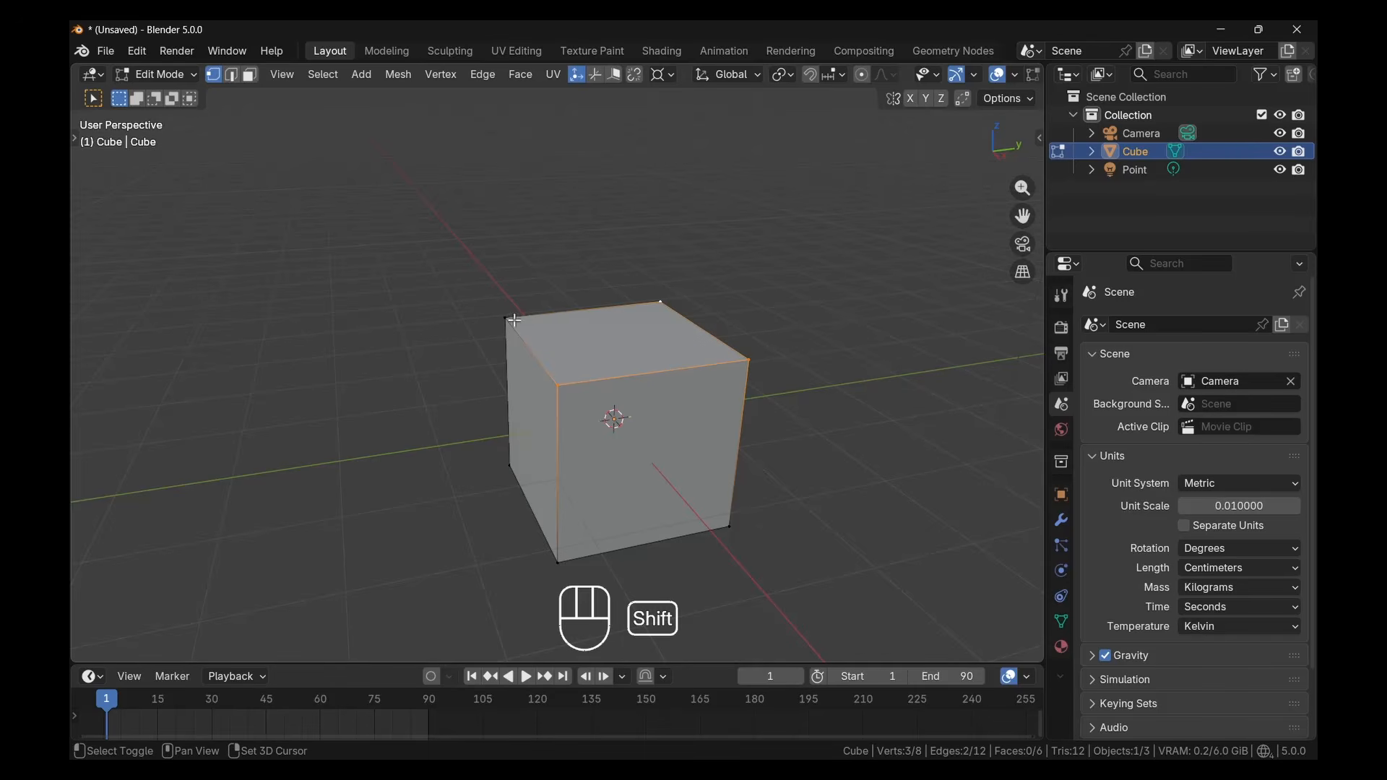
shift+click(573, 388)
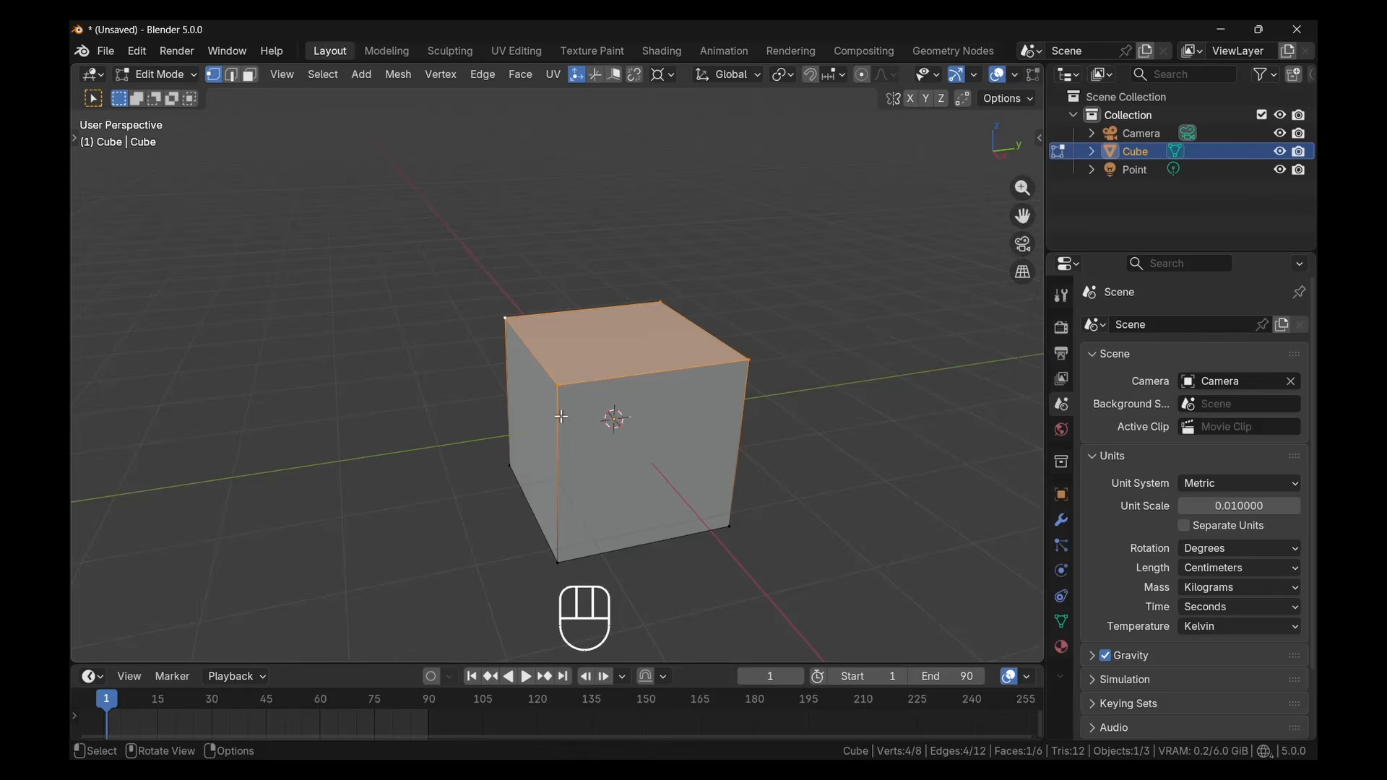
Select the two end vertices of the top face's left edge and switch to edge select mode
click(510, 319)
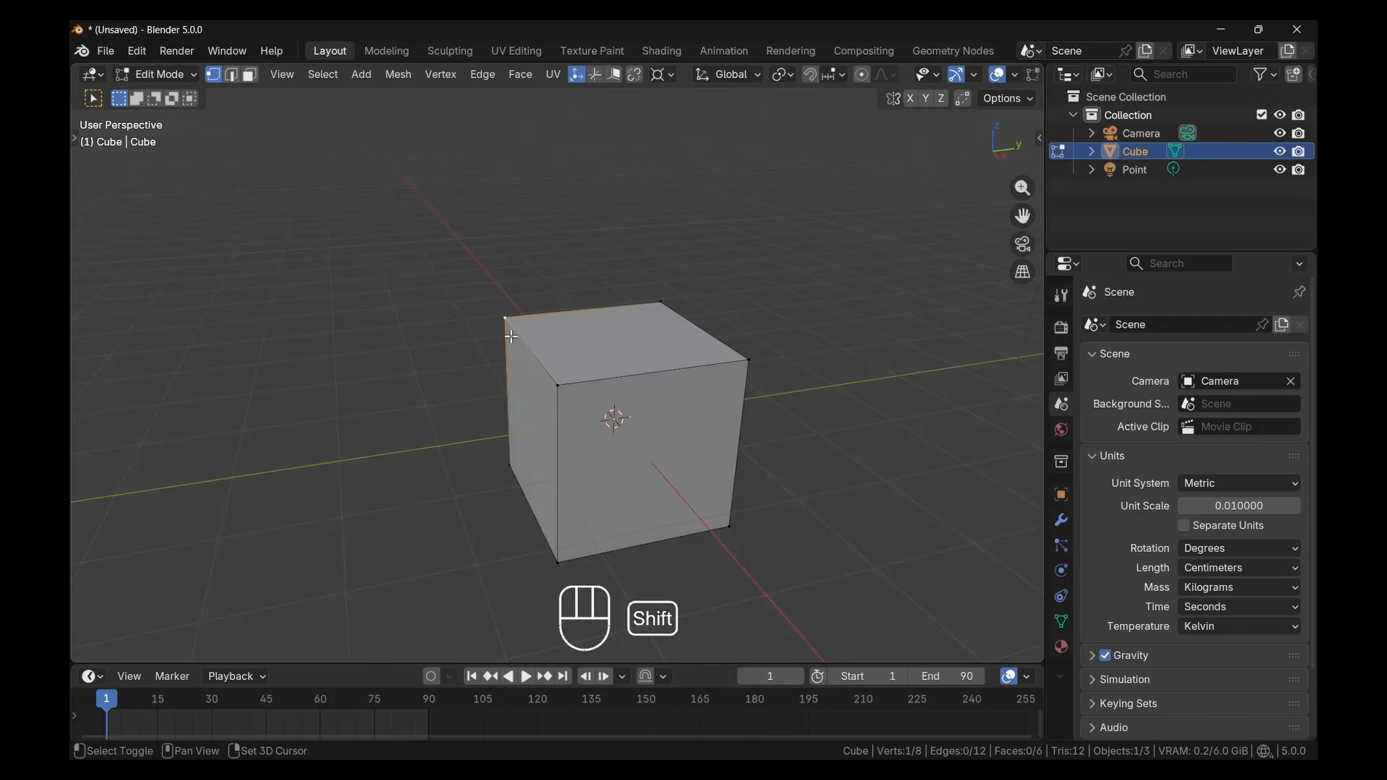
shift+click(565, 393)
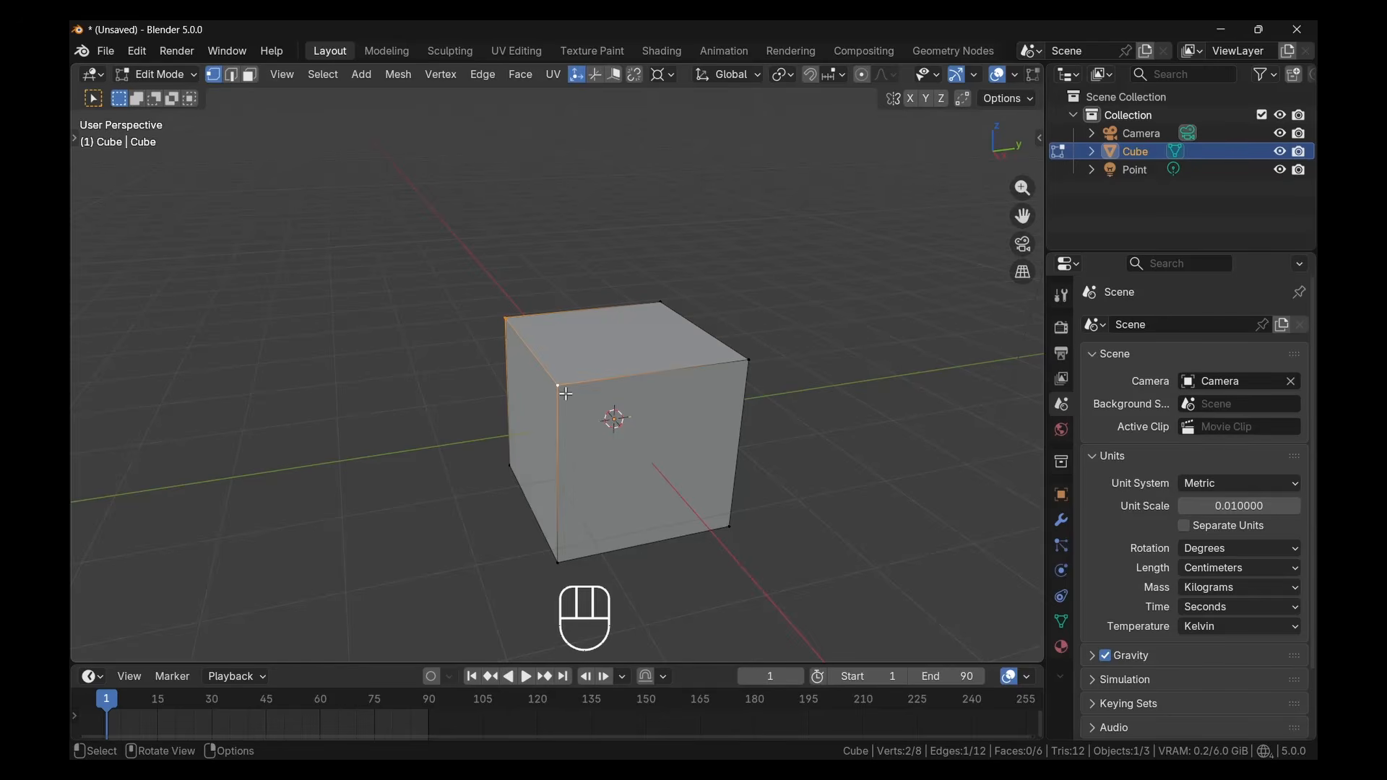
click(231, 76)
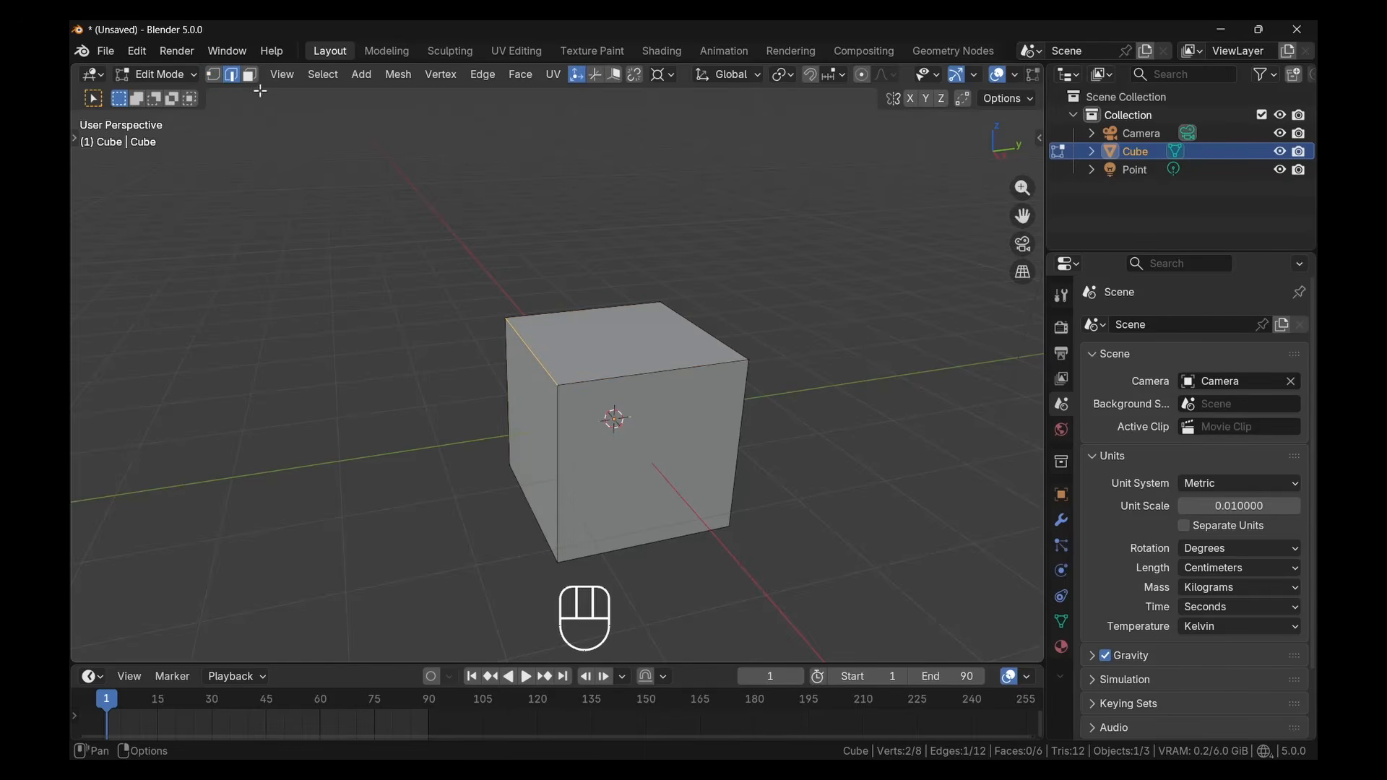
Practise selecting single edges and extending the selection to all four edges around the cube's top face
click(592, 380)
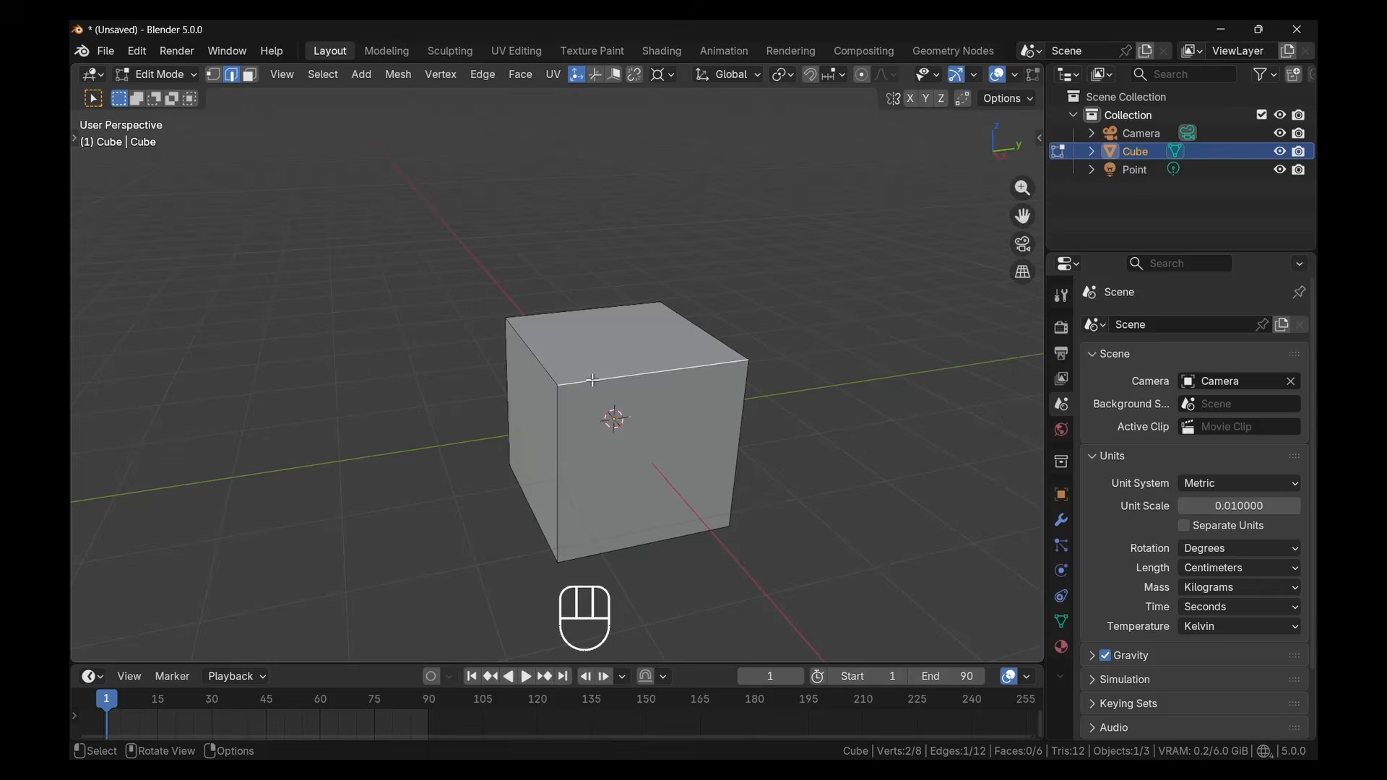
click(543, 364)
shift+click(639, 370)
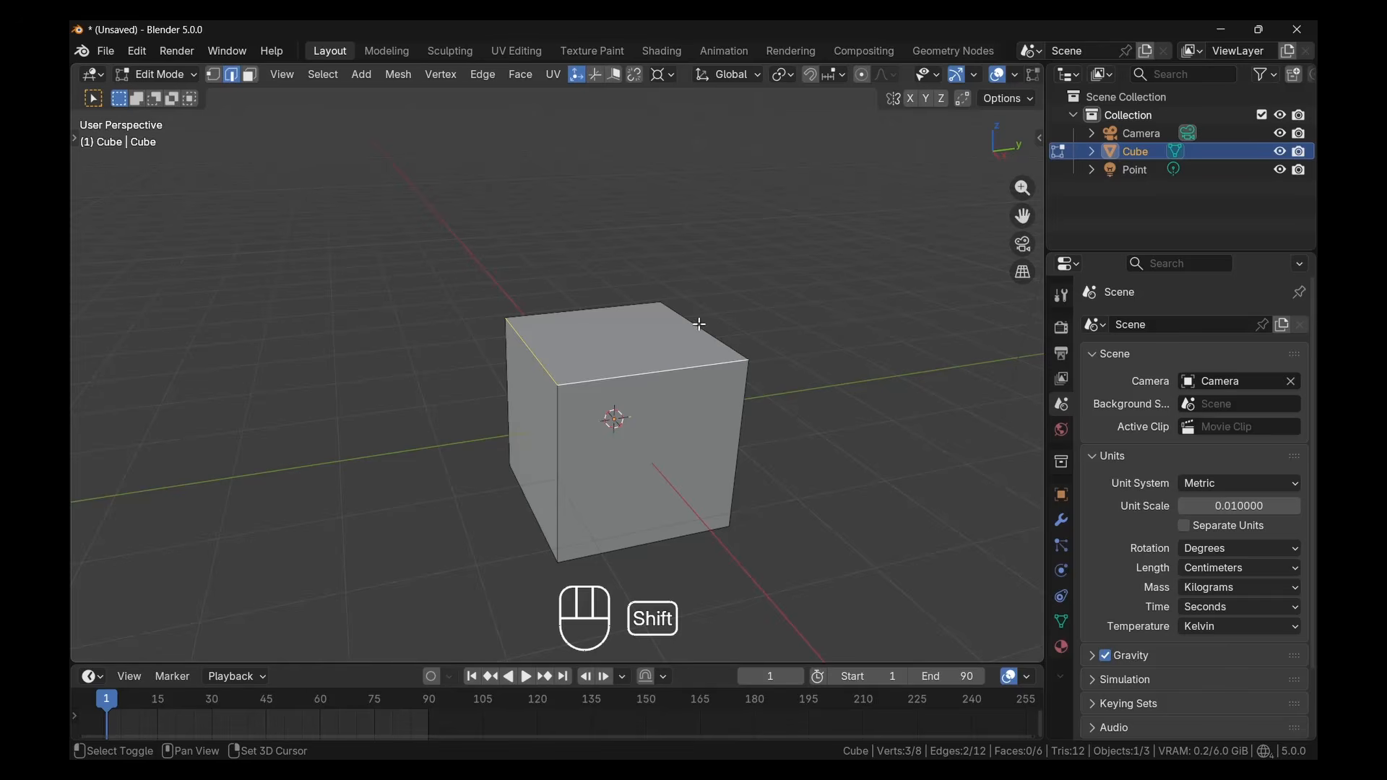
shift+click(700, 324)
shift+click(584, 307)
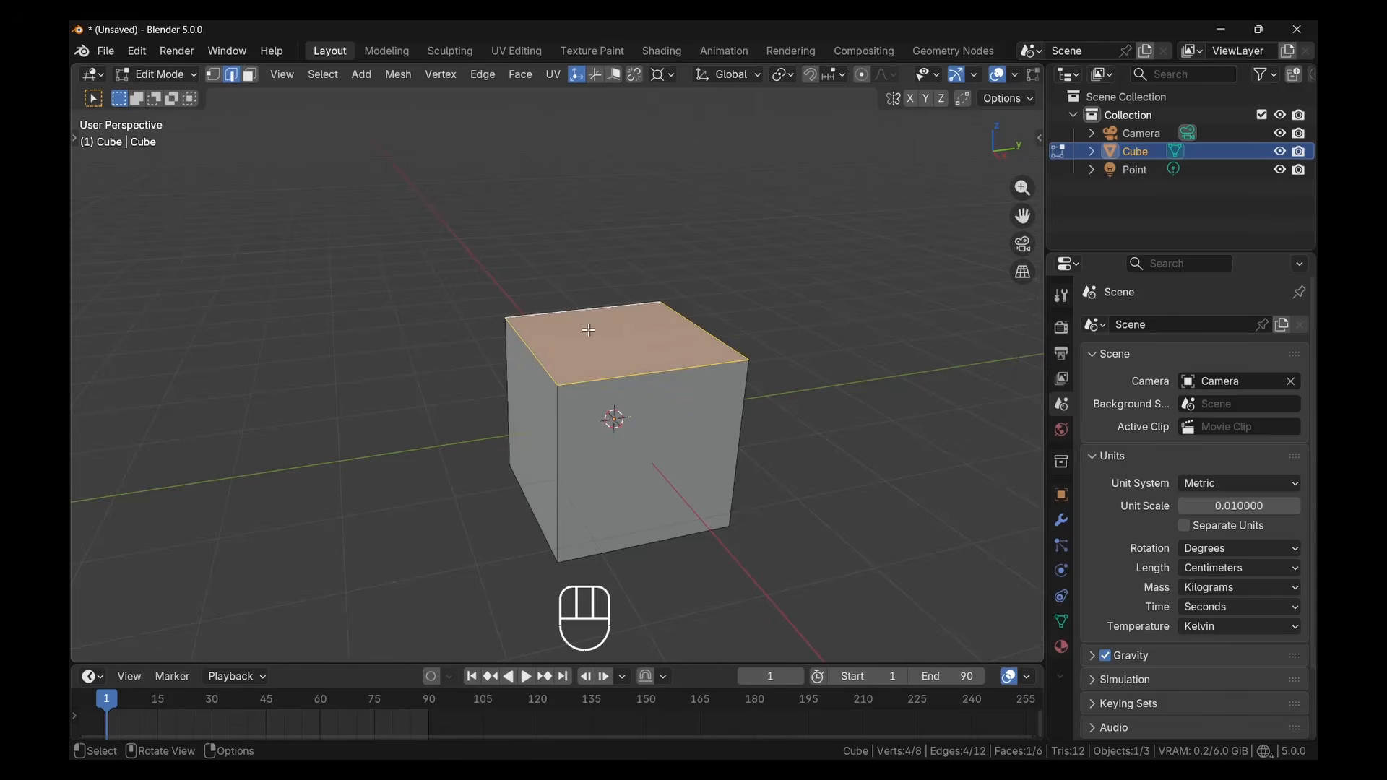
click(535, 273)
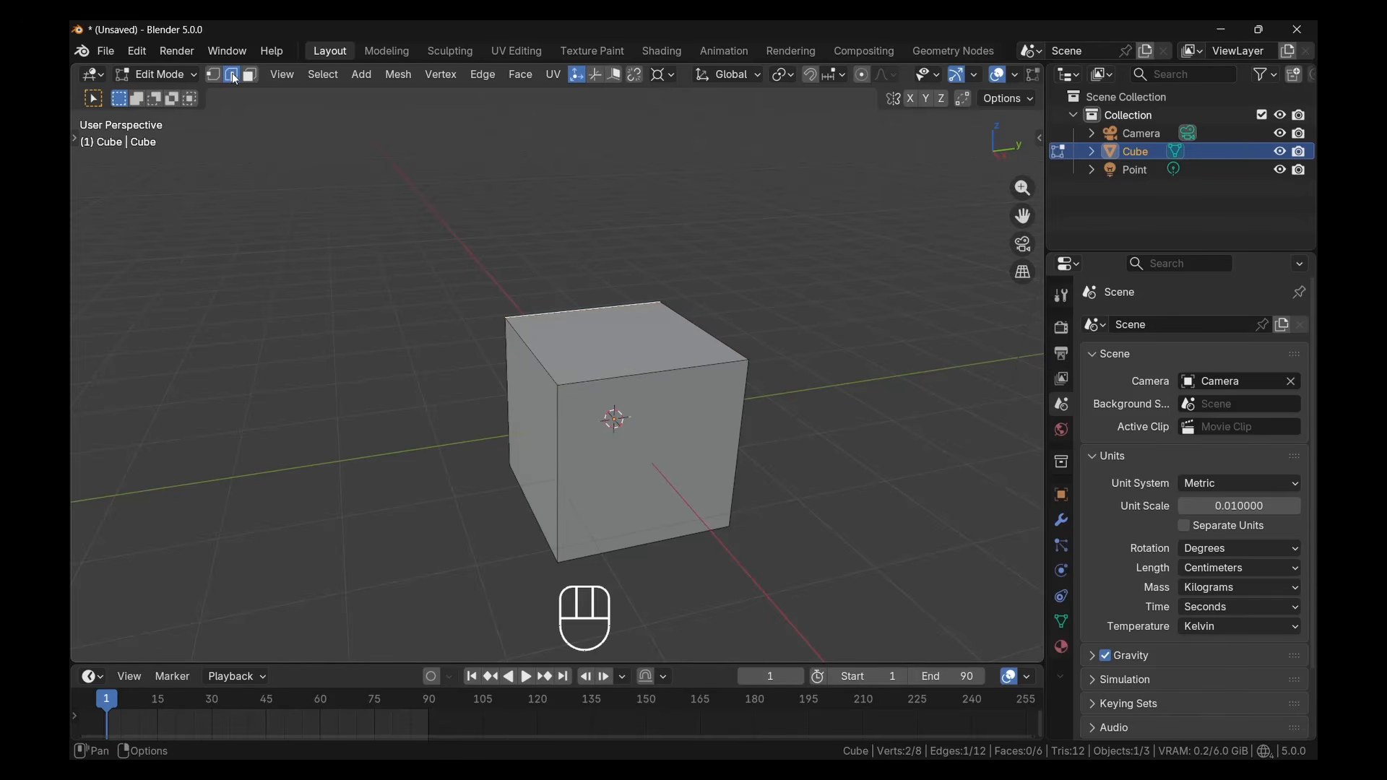
Select the cube's top face in face select mode, trying edge select mode and returning to face select mode
click(250, 76)
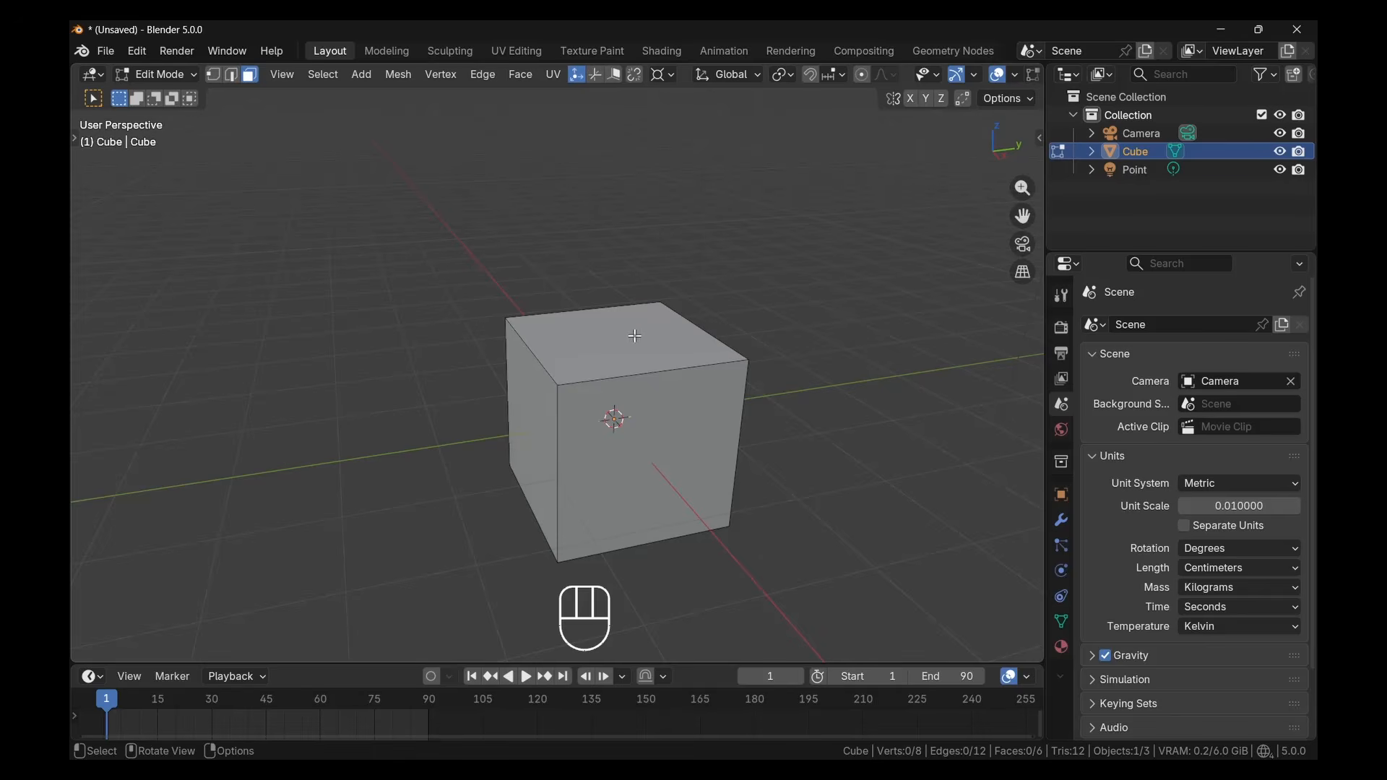
click(635, 336)
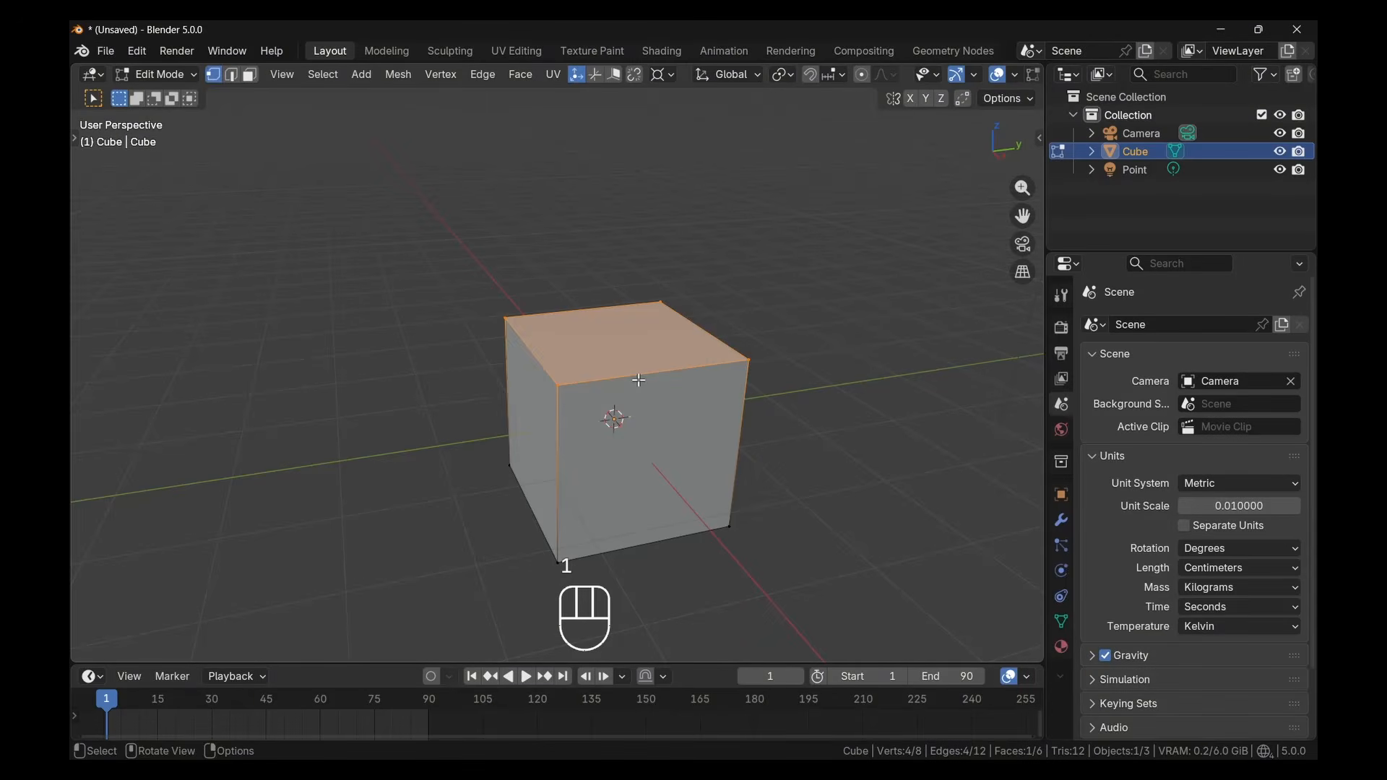
key(2)
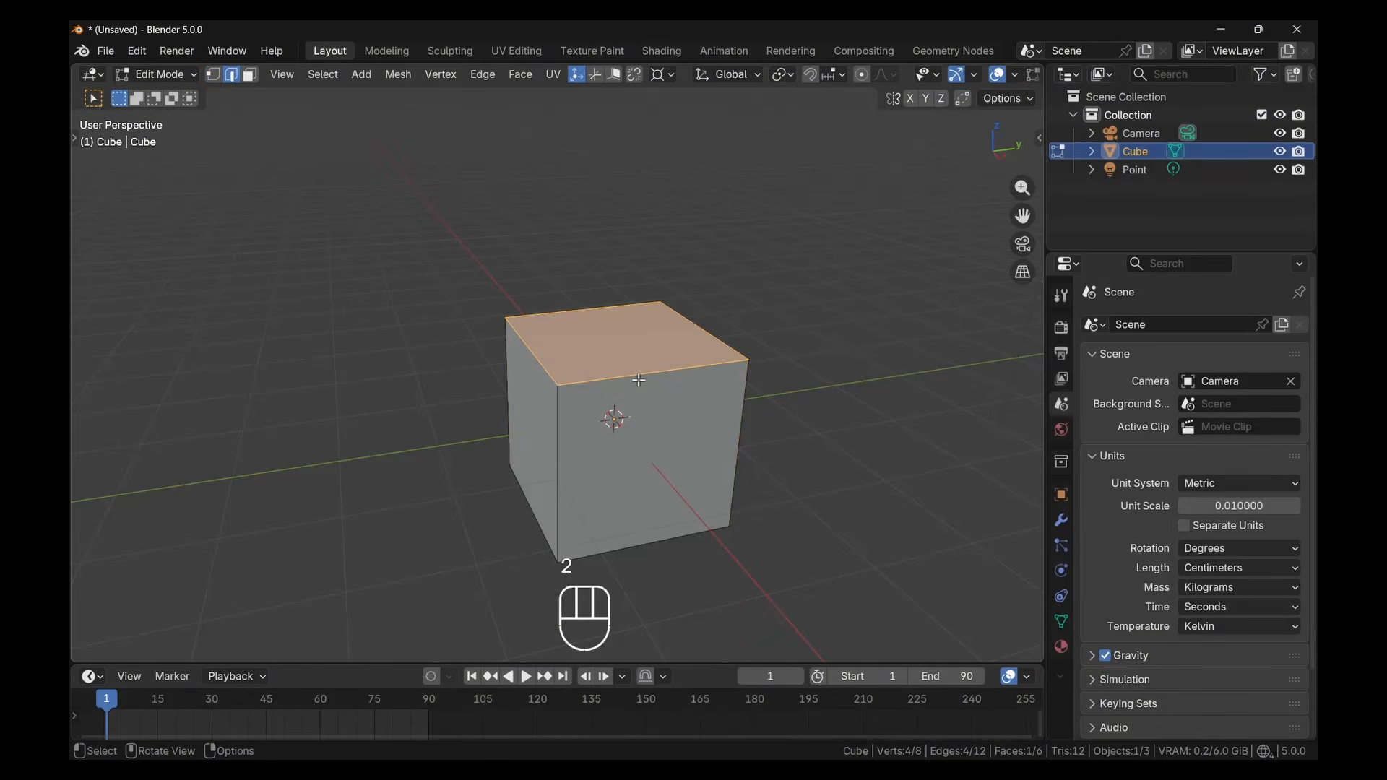
key(3)
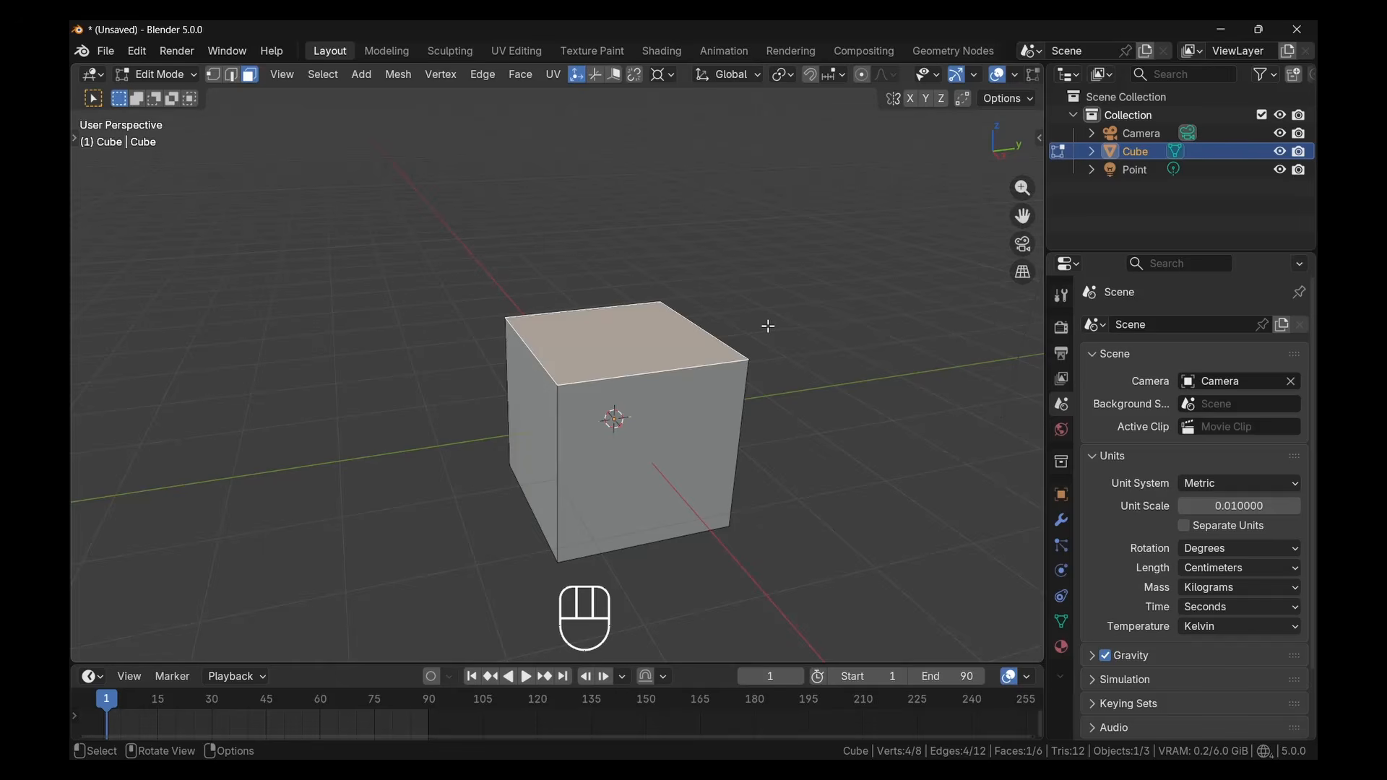
Try scaling the cube's top face down to about half size and undo the scaling
middle_drag(768, 326, 583, 356)
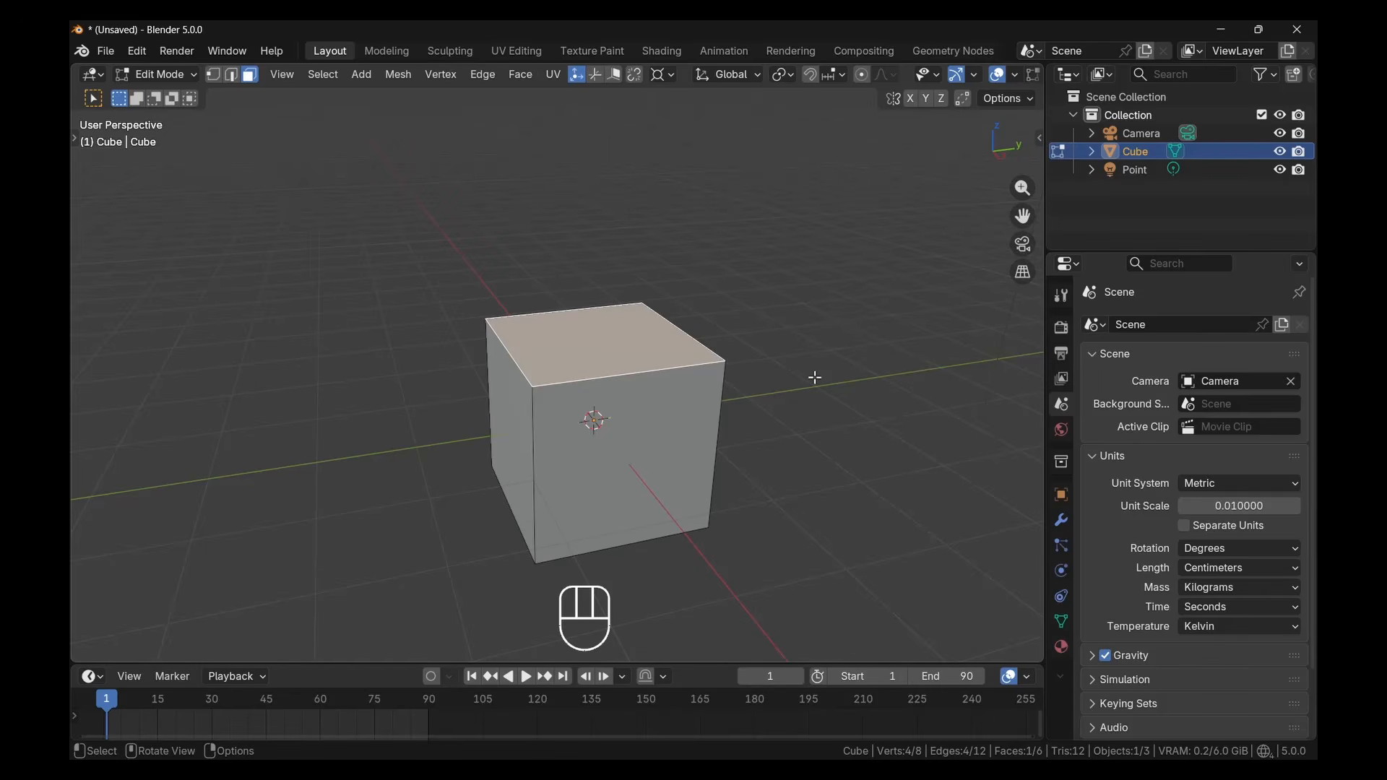
key(s)
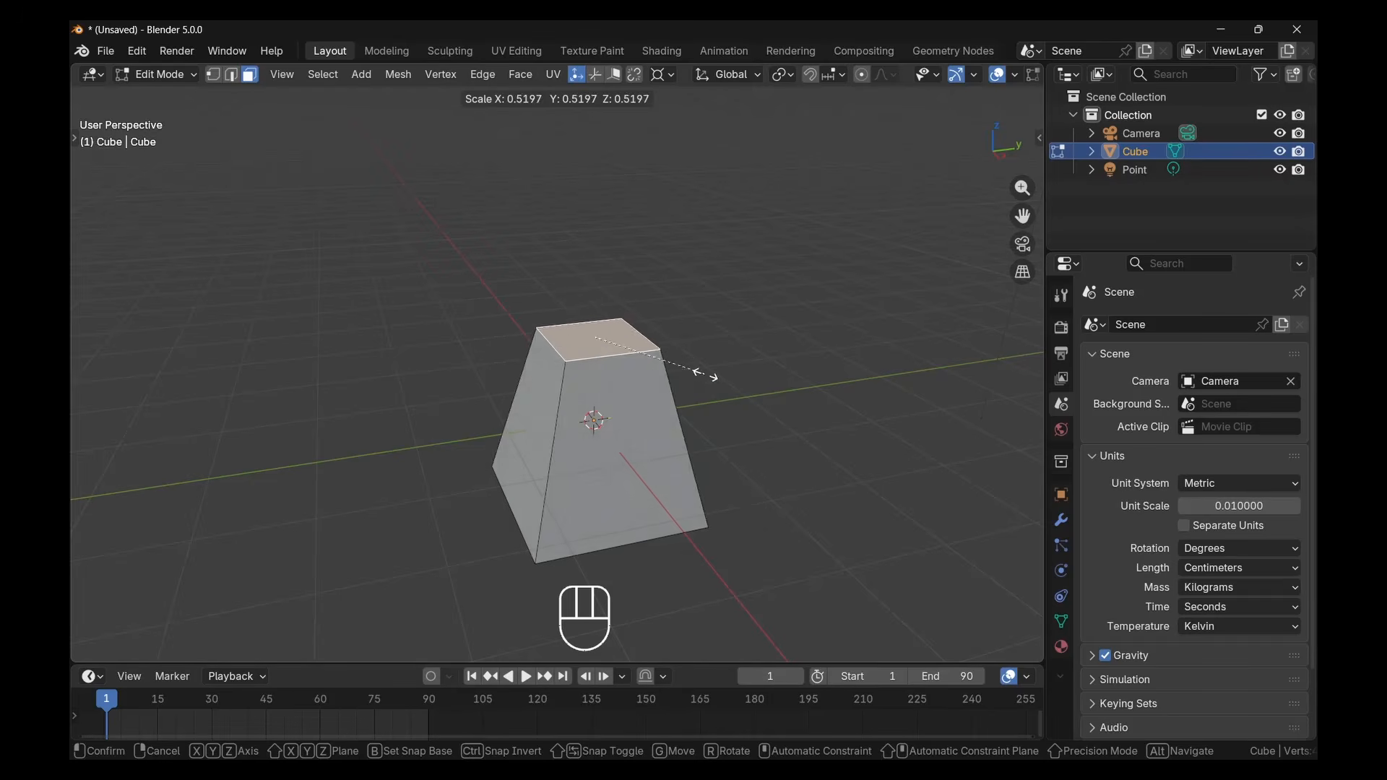
click(686, 362)
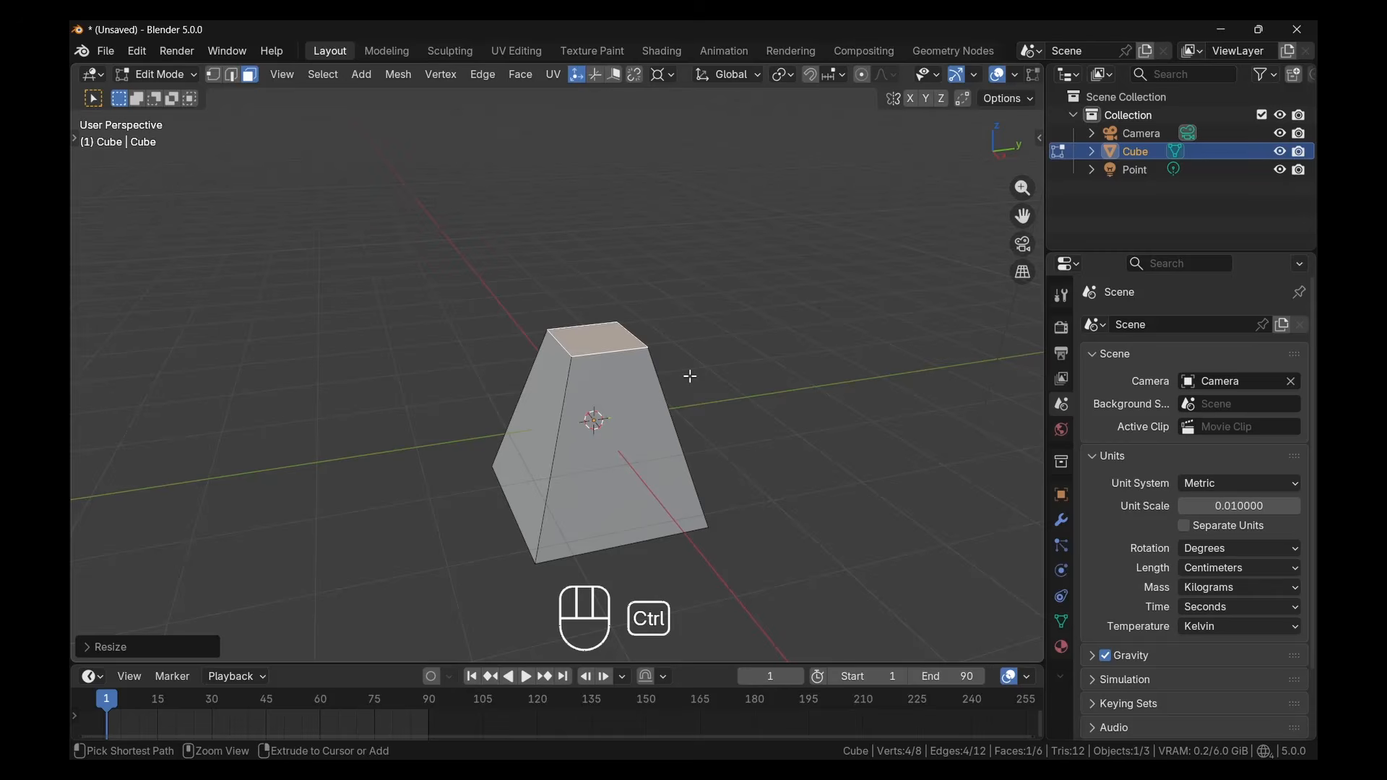
key(ctrl+z)
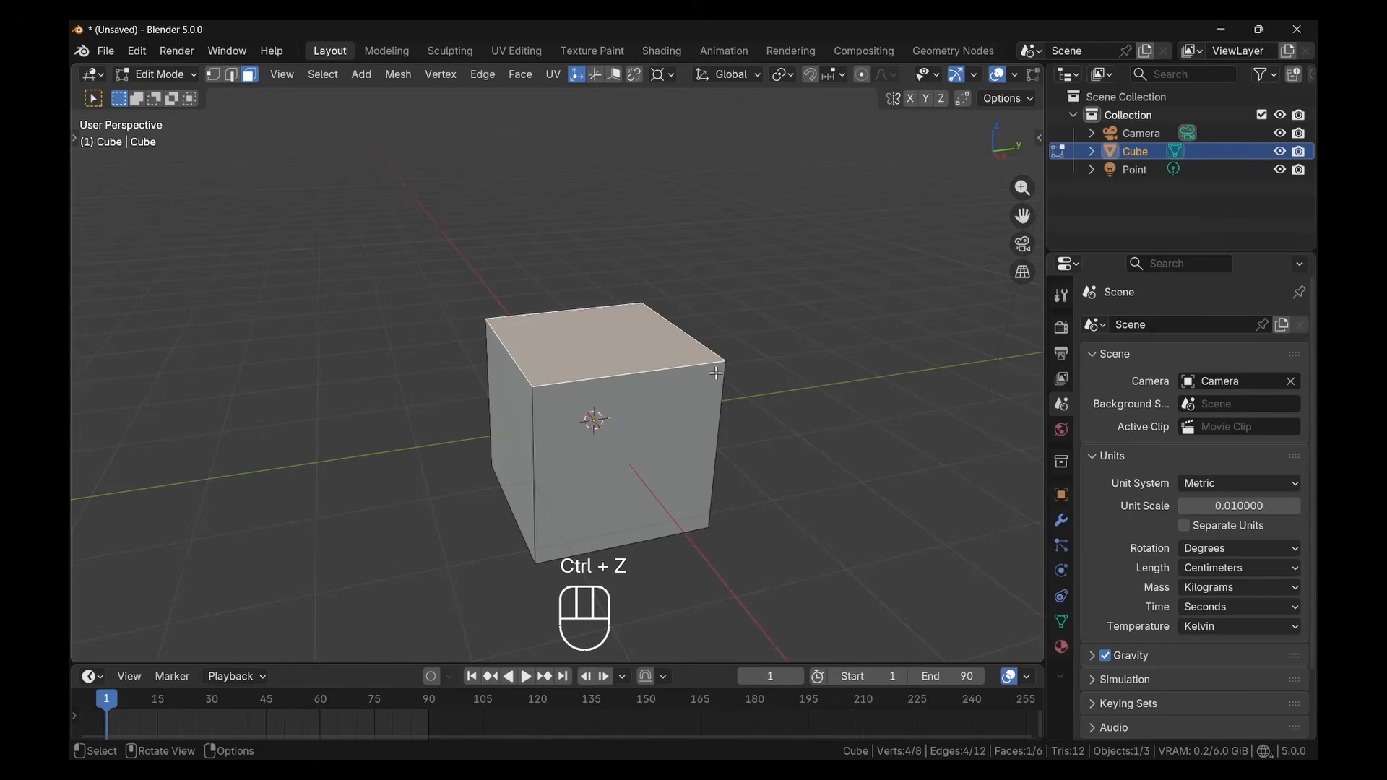
Try insetting the top face about 43 cm and extruding the inner face upward about 0.7 cm, undoing both operations
key(i)
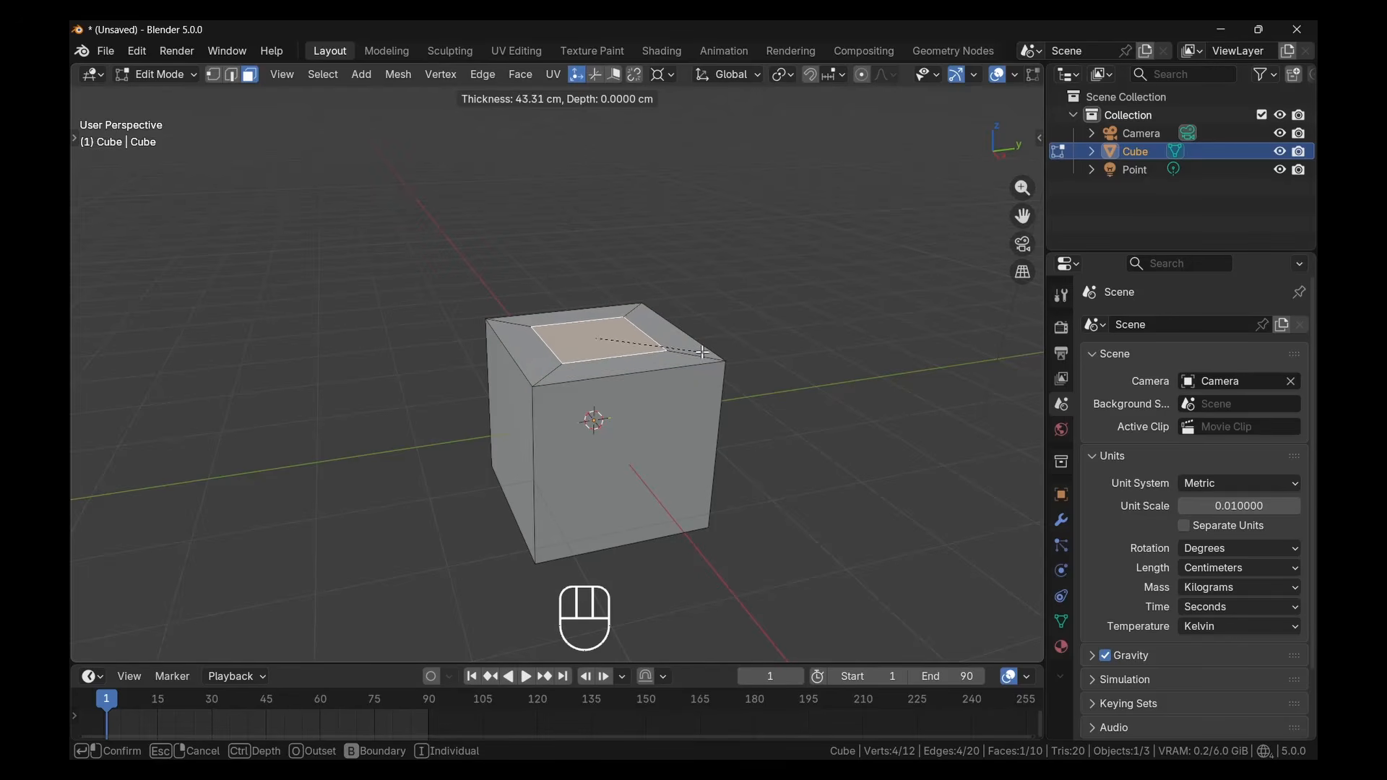
click(703, 355)
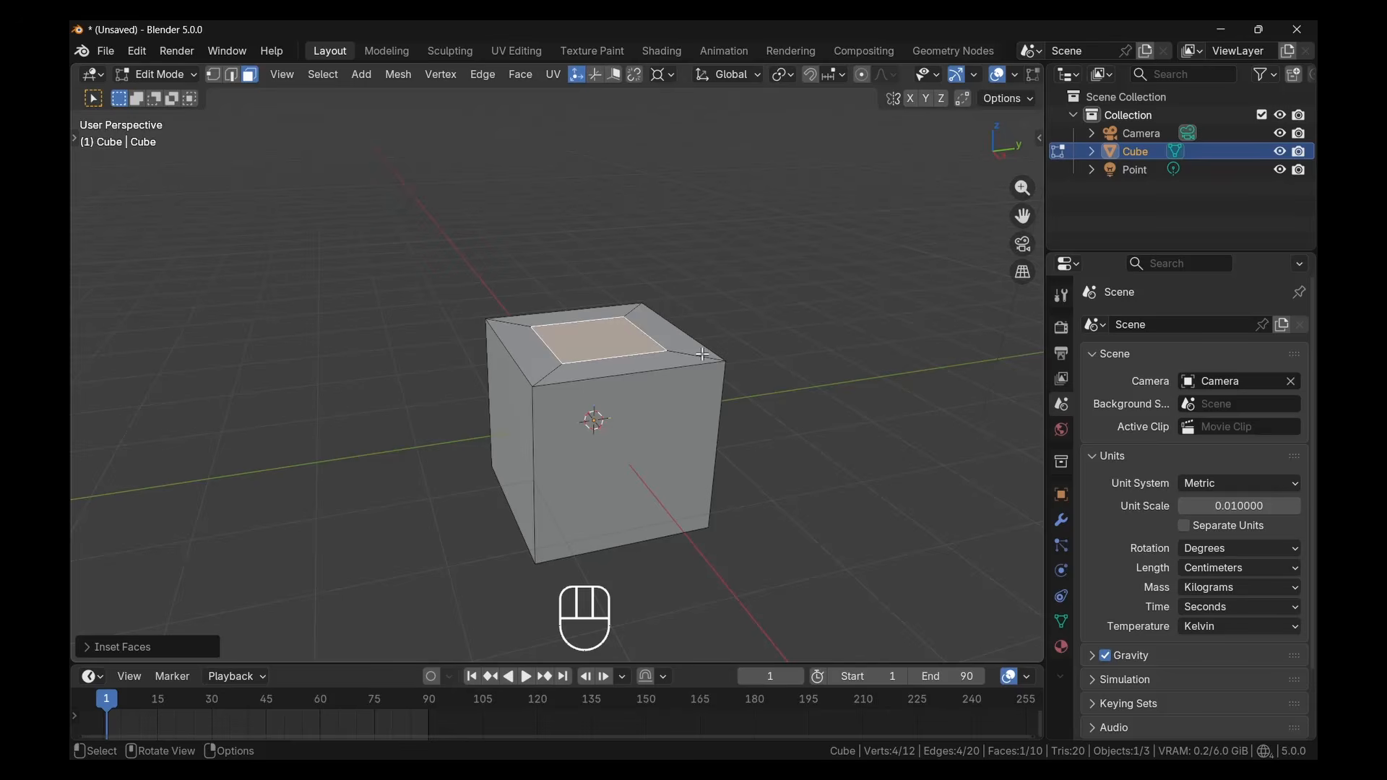
key(e)
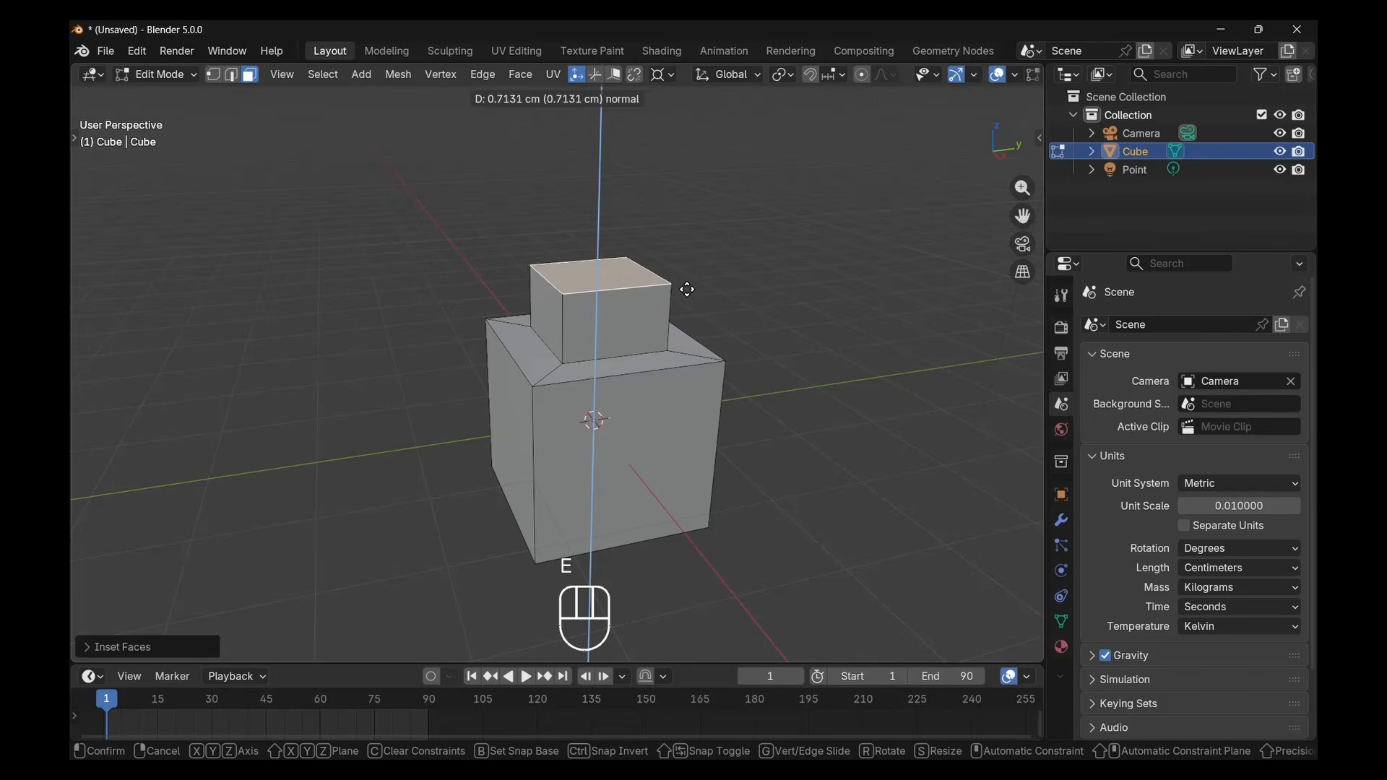
click(688, 295)
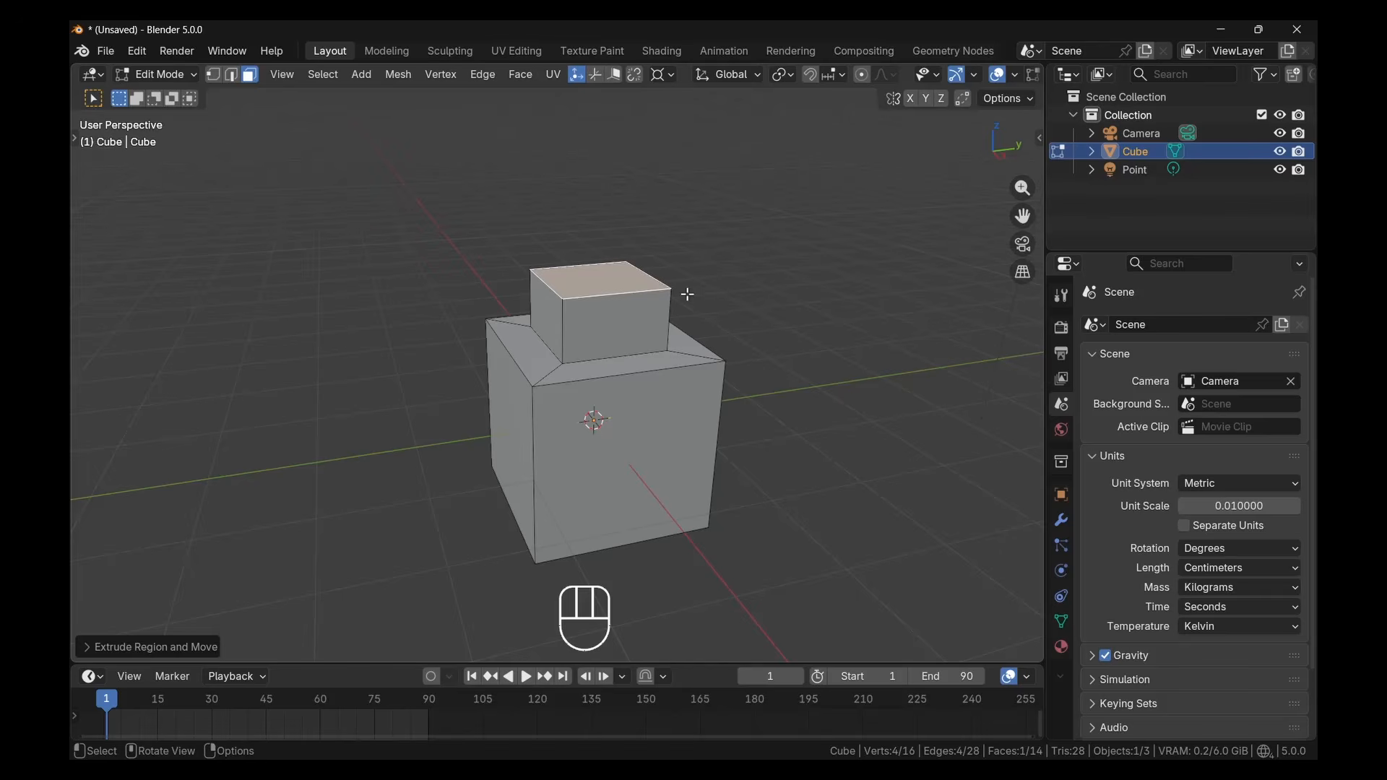
key(ctrl+z)
key(ctrl+z)
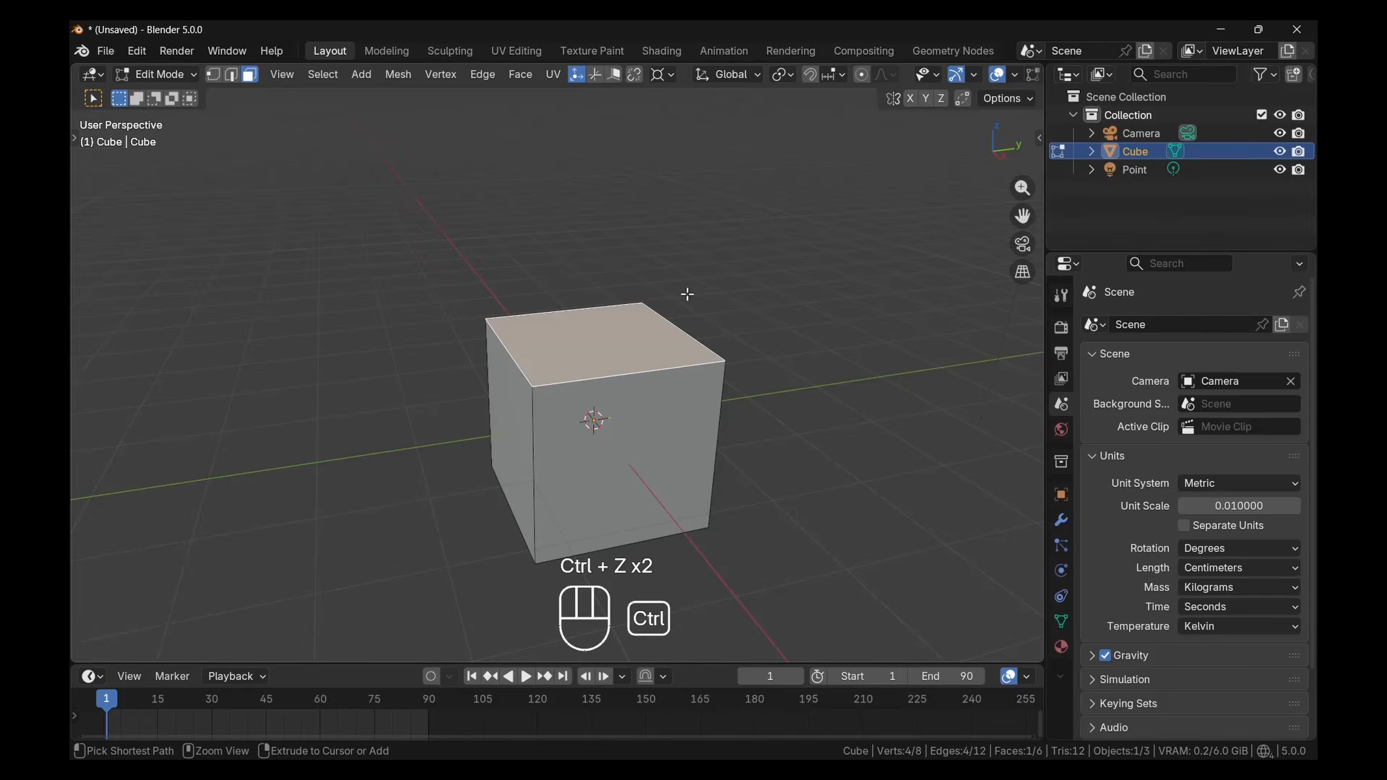
Cancel a trial scaling of the top face, and try insetting it about 38 cm and extruding the inner face upward
key(s)
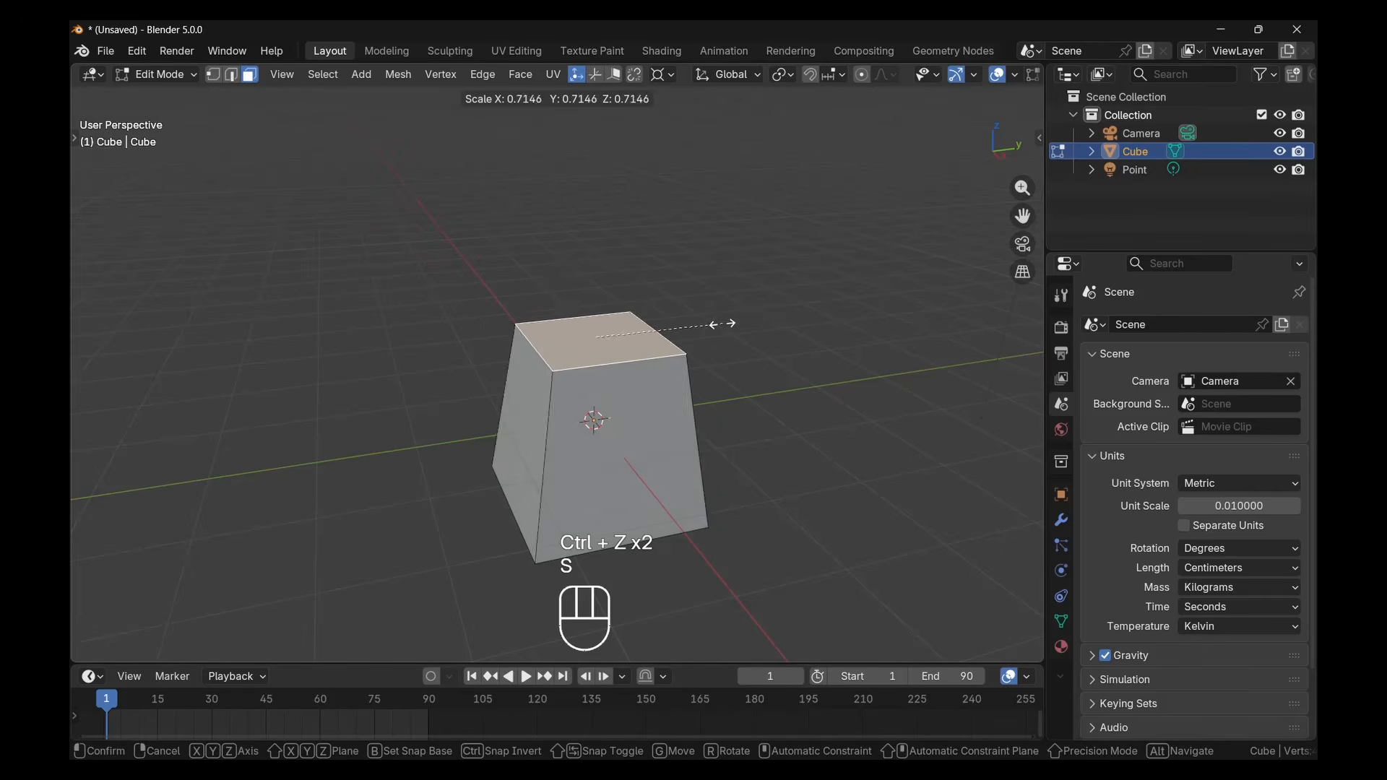
right_click(722, 324)
key(i)
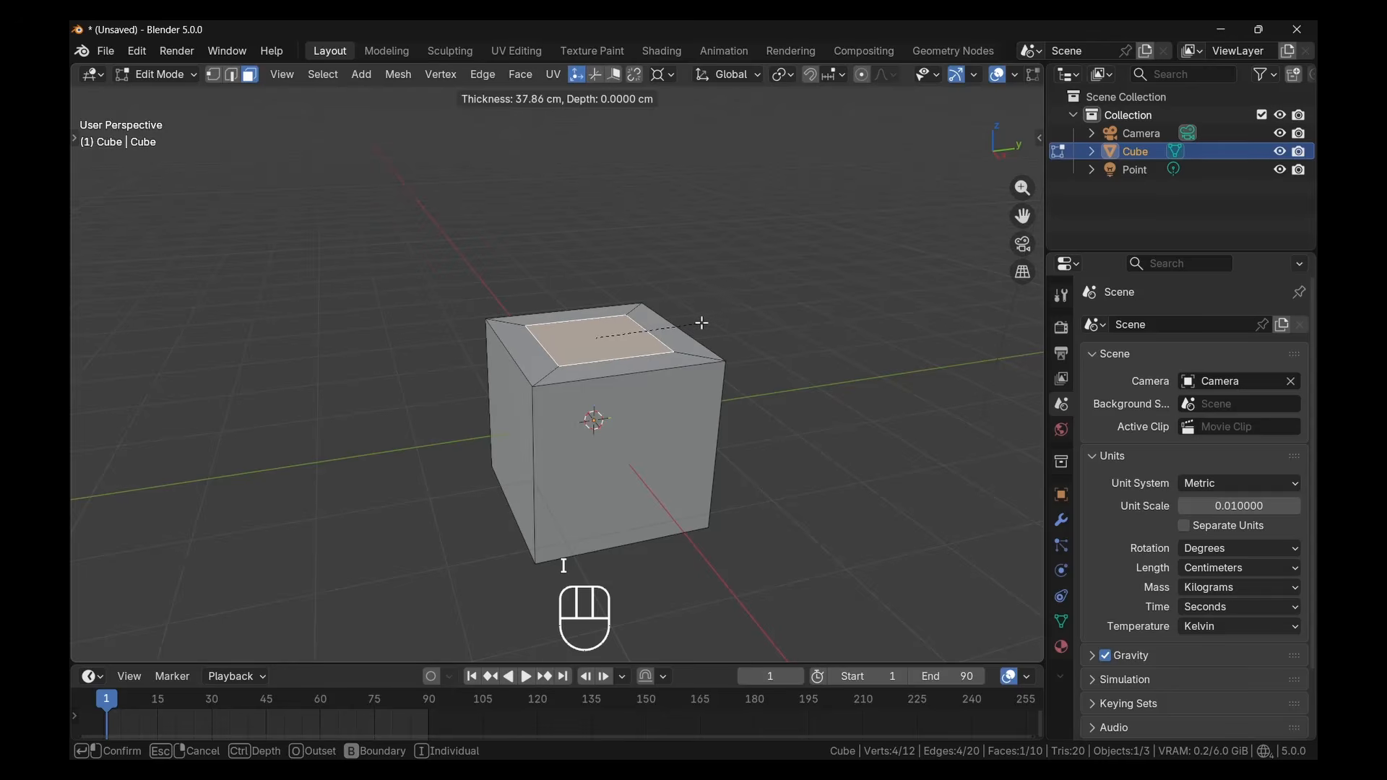
click(708, 329)
key(e)
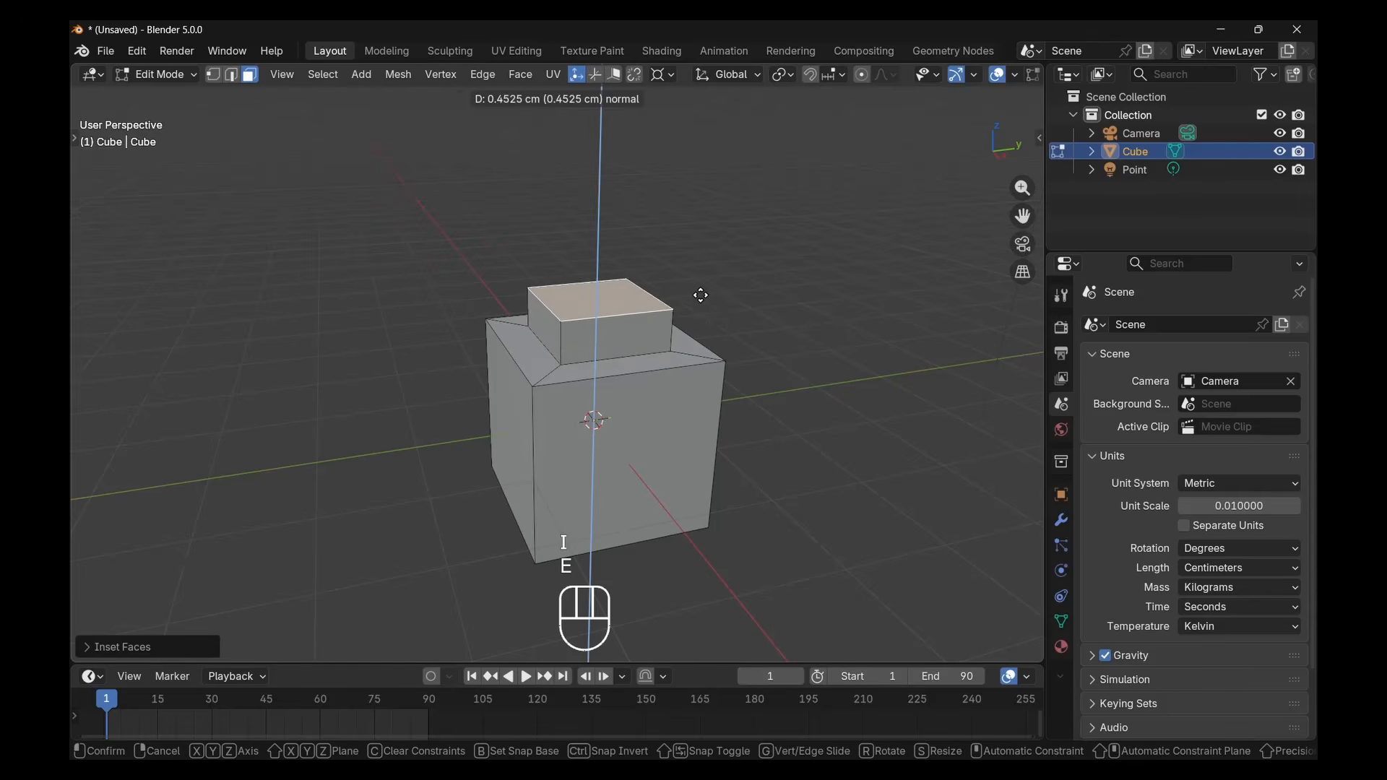
click(744, 283)
Try scaling down the raised top face and extruding it inward, undoing everything back to the plain cube
key(s)
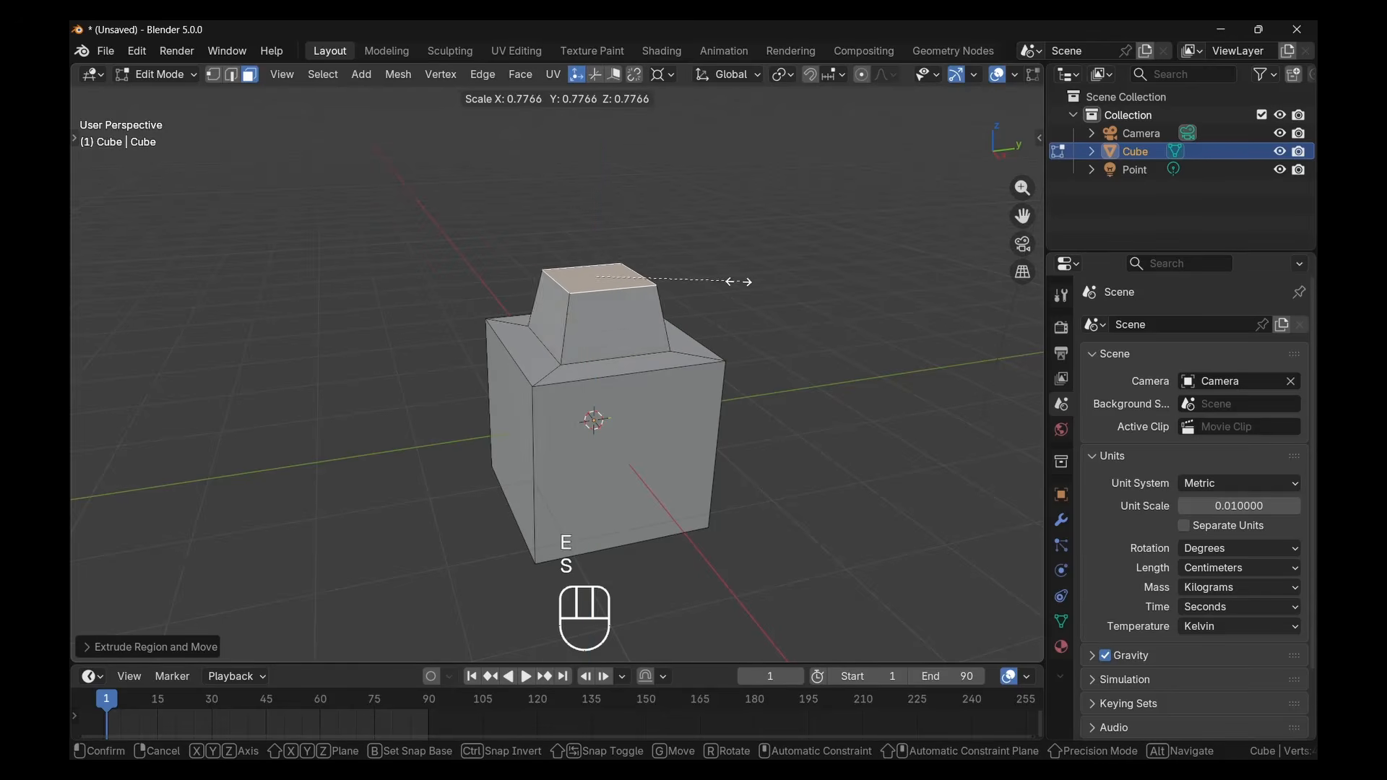
click(705, 278)
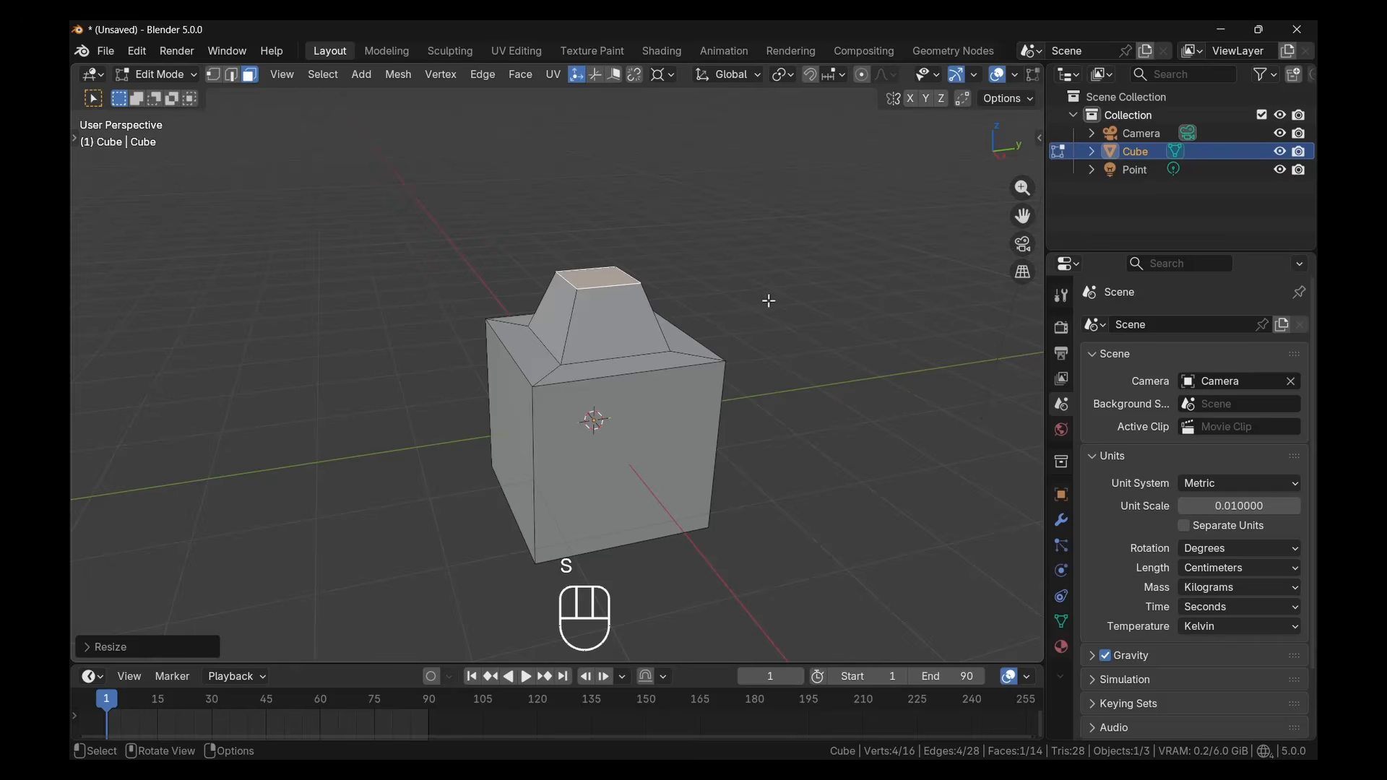
key(e)
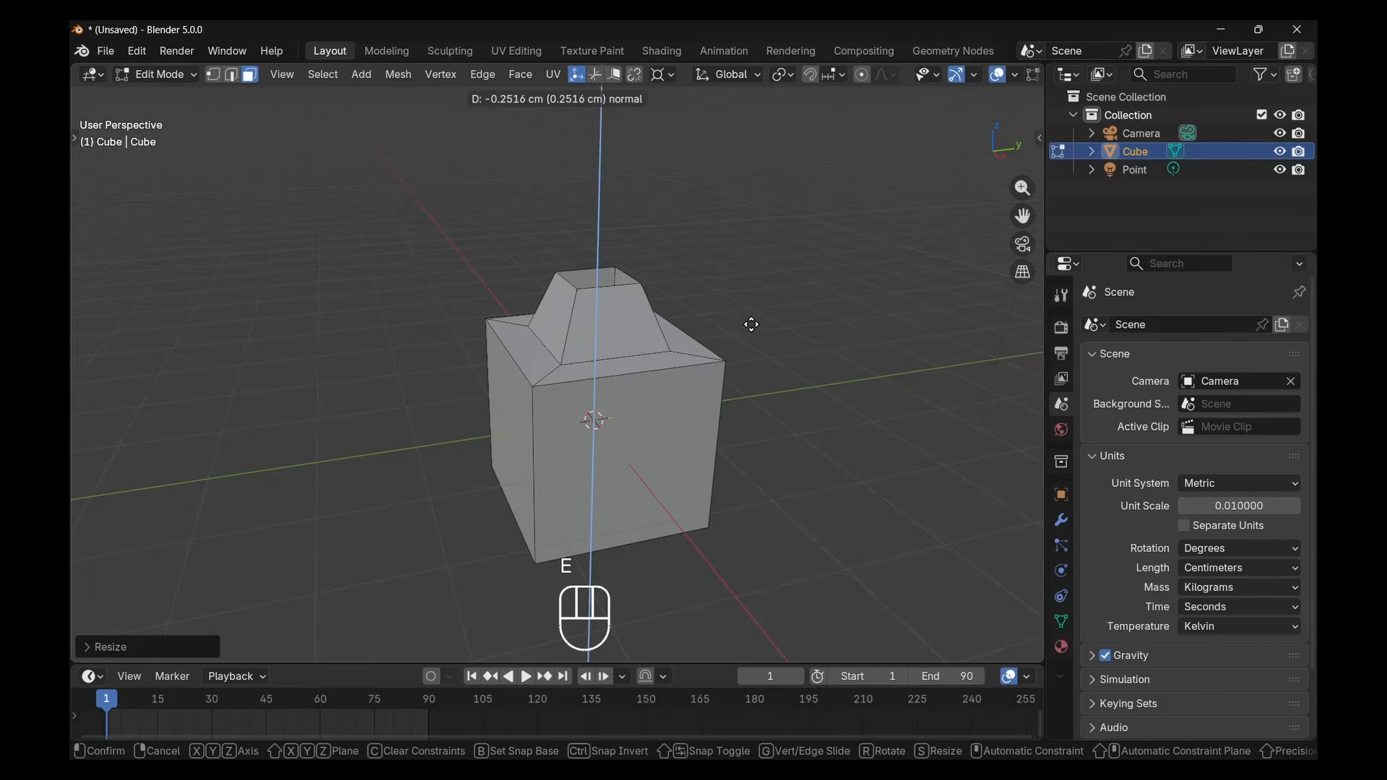
click(752, 325)
key(ctrl+z)
key(ctrl+z)
key(ctrl+z)
key(ctrl+z)
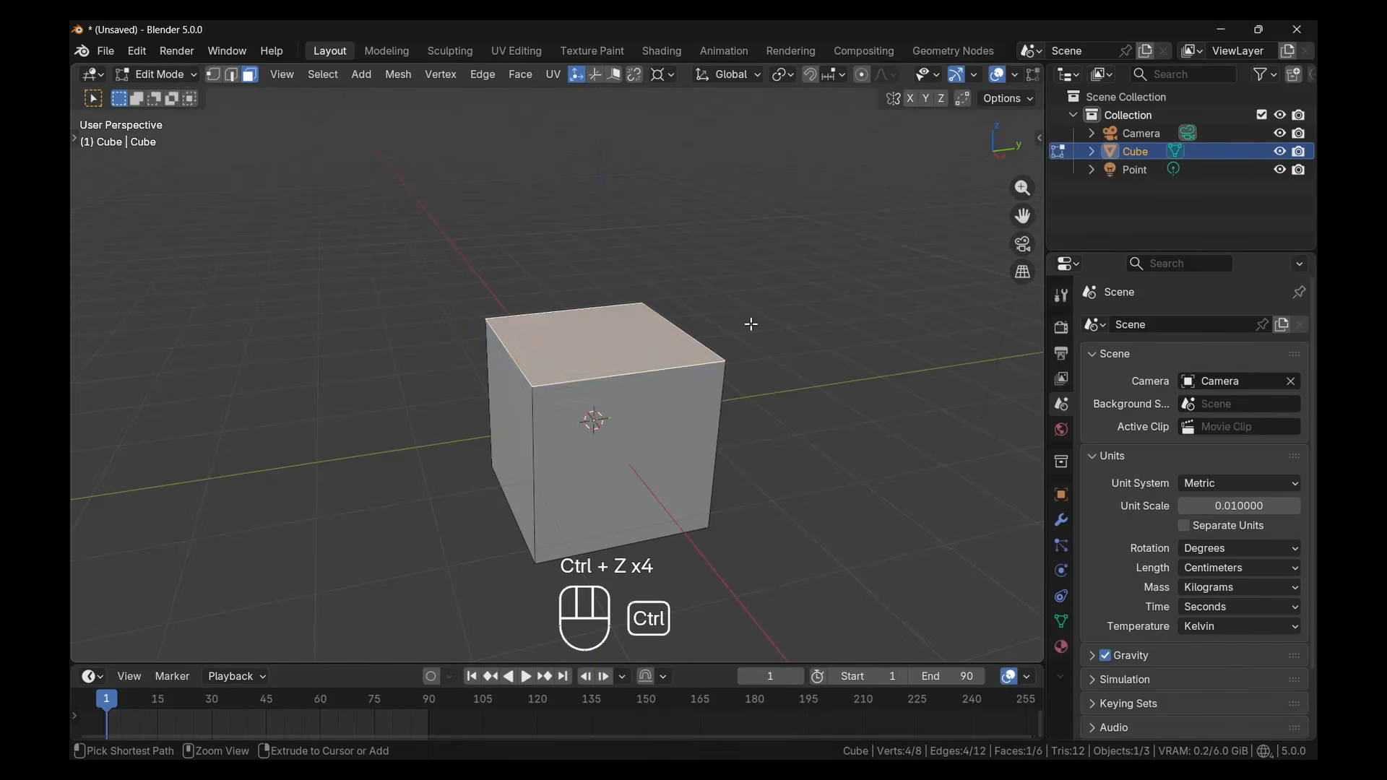
key(ctrl+z)
Clear the selection and, in edge select mode, add one centred loop cut running through the cube's top and front faces
key(alt+a)
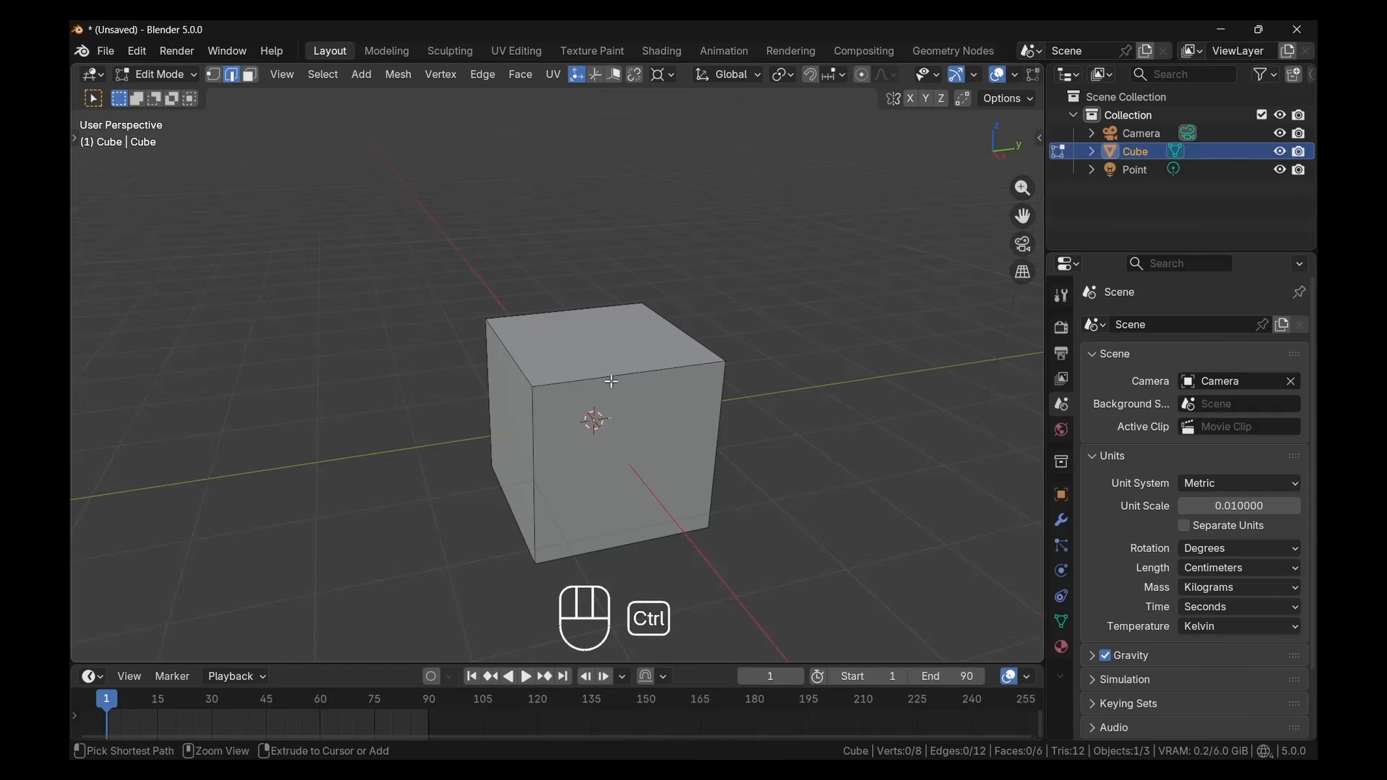
key(ctrl+r)
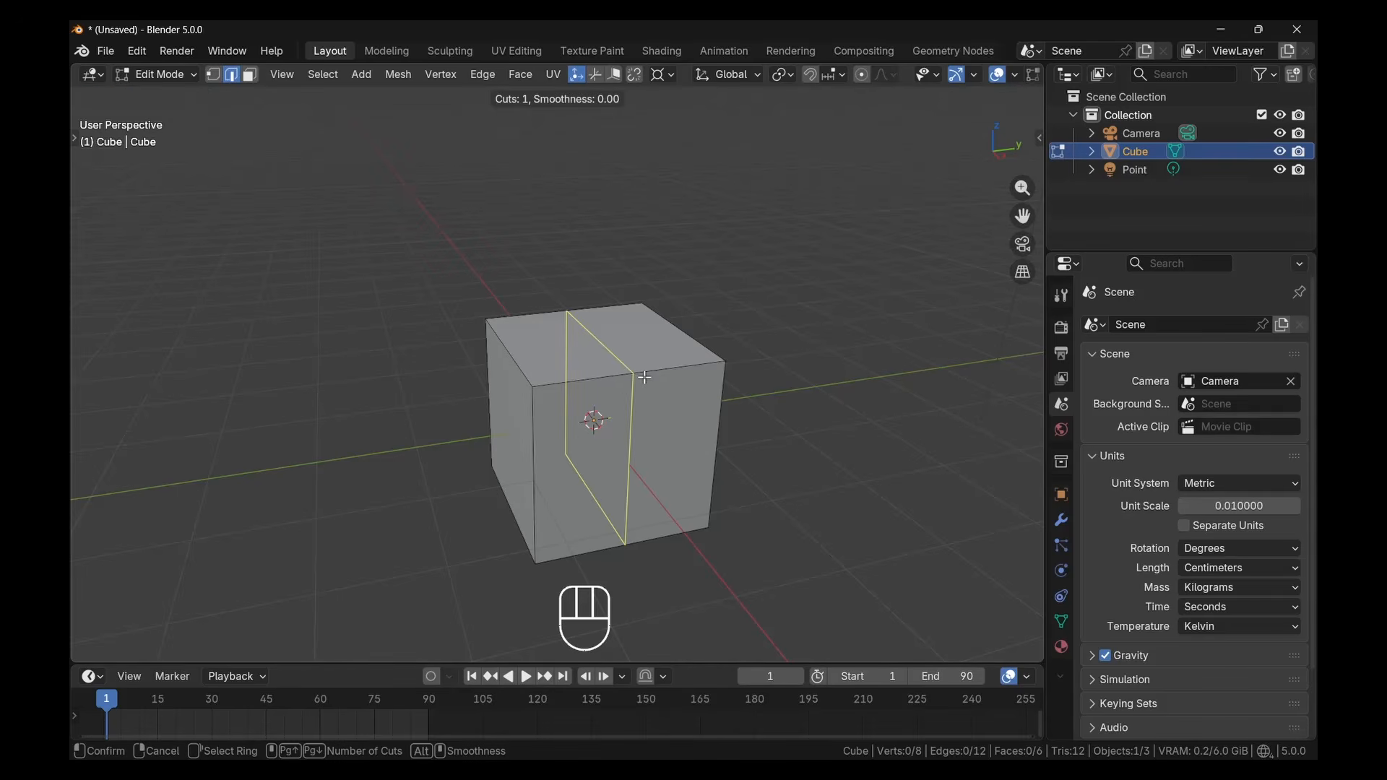
click(622, 383)
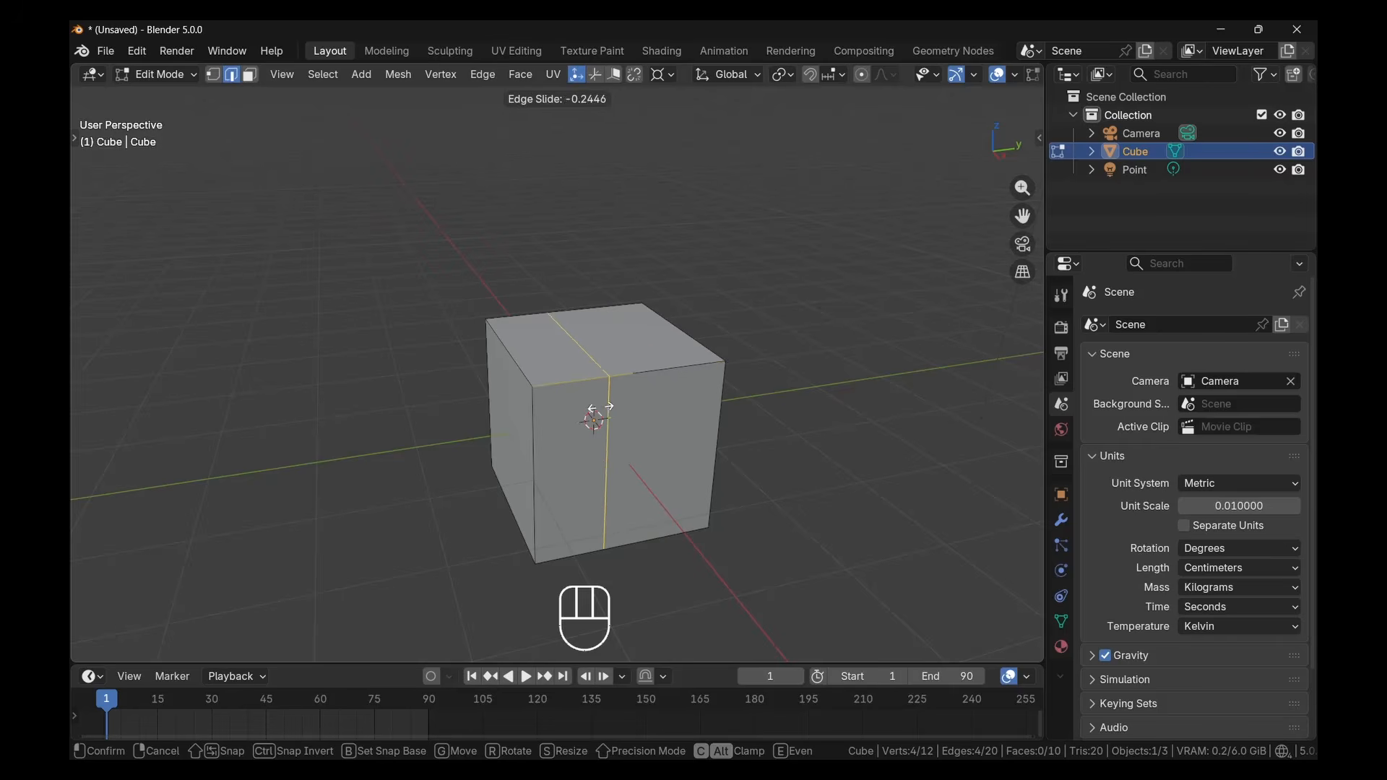
click(672, 403)
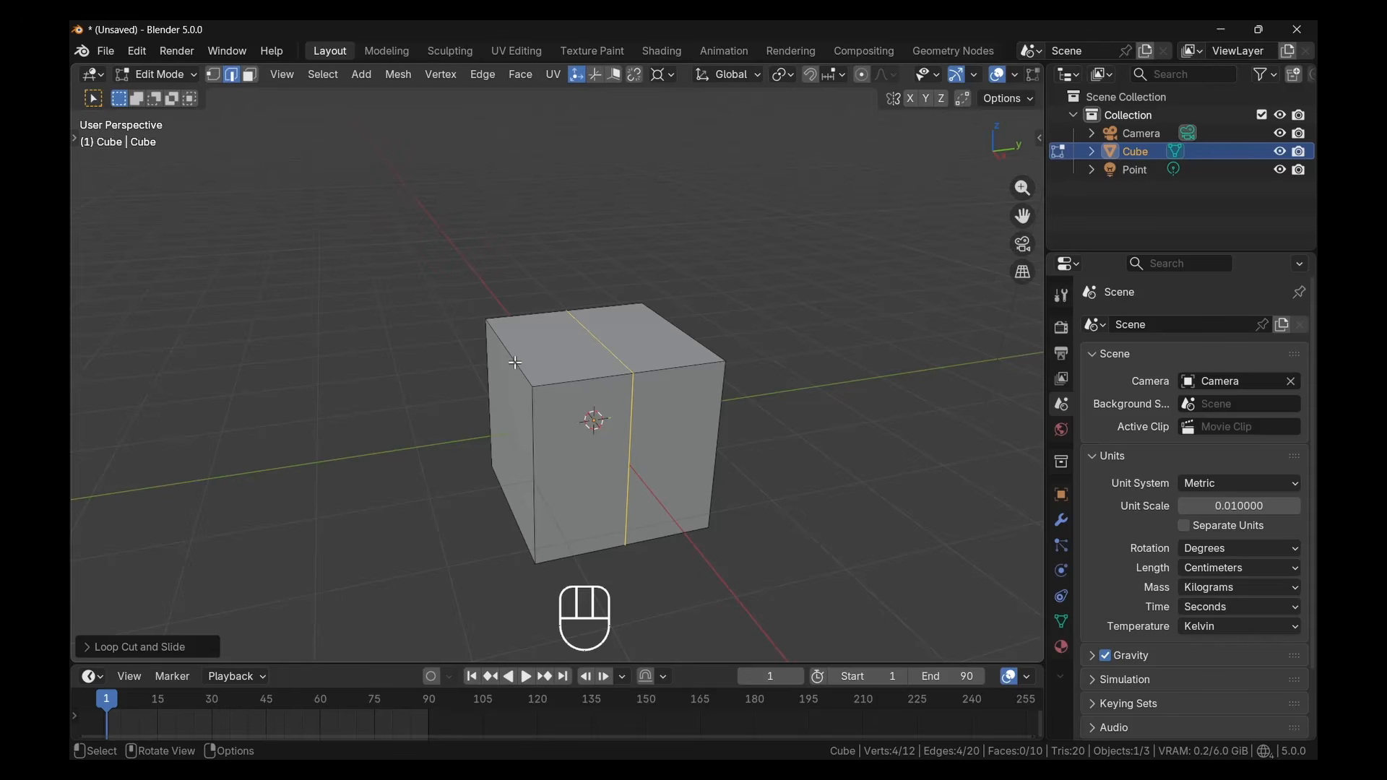
Try adding a second centred loop cut perpendicular to the first, dividing the cube's top face into four quarters
key(ctrl+r)
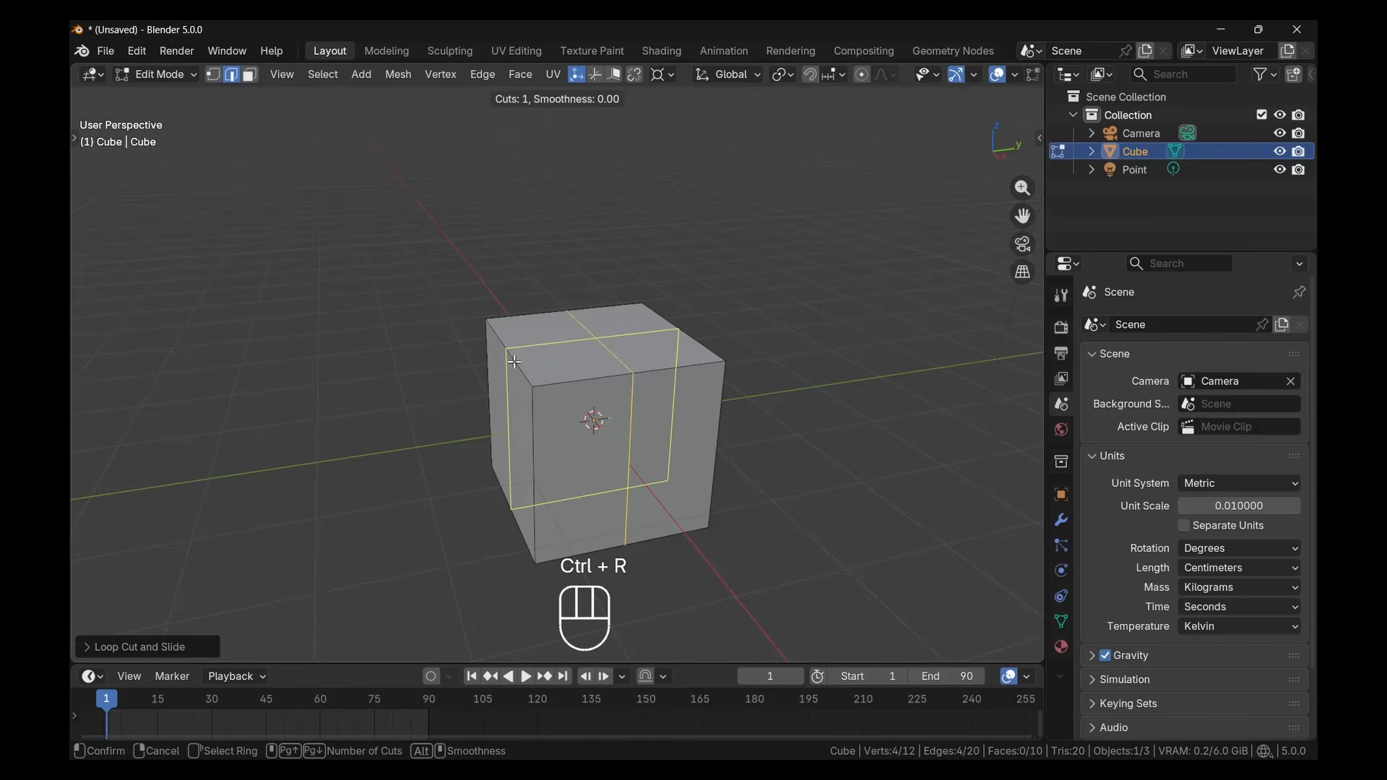
click(515, 361)
middle_drag(643, 403, 621, 298)
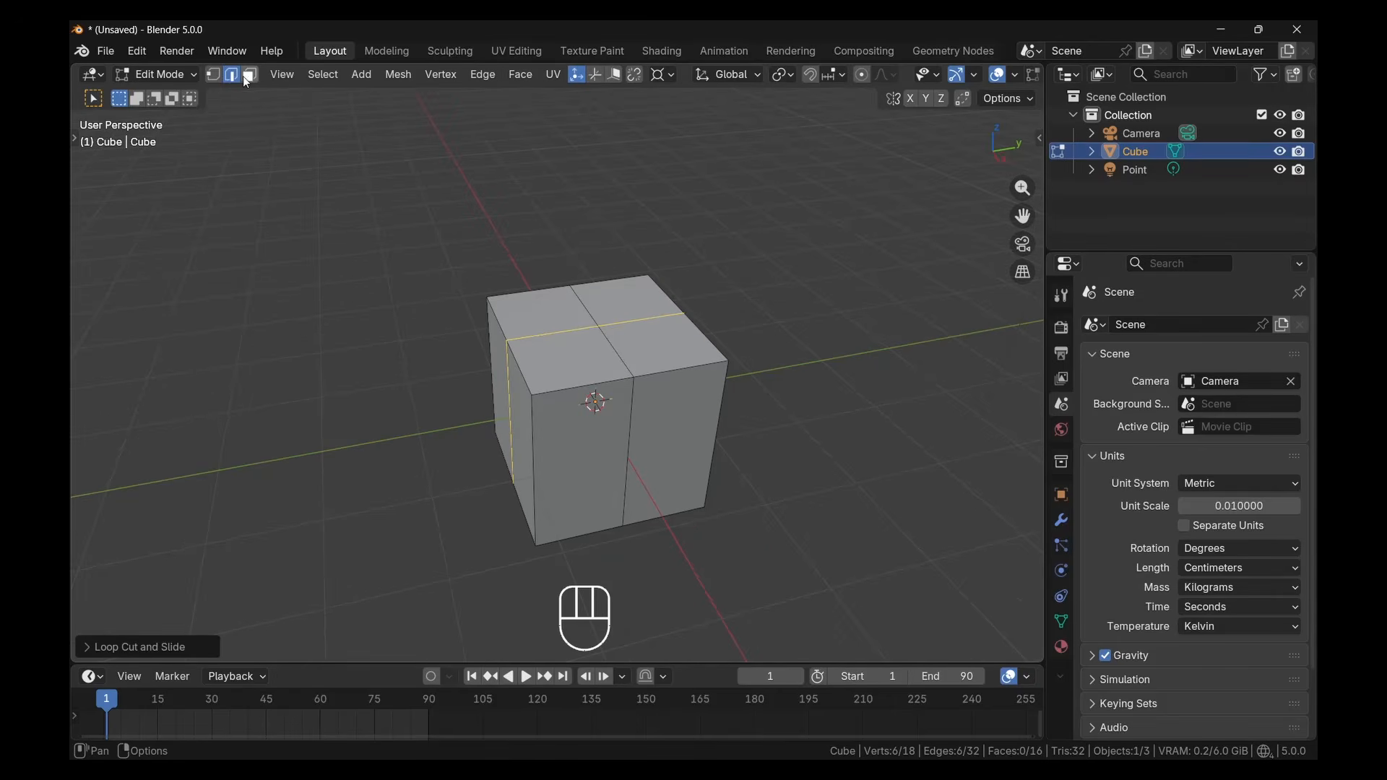
In face select mode, try extruding two diagonally opposite quarters of the top face upward about 0.9 cm
click(250, 75)
click(625, 312)
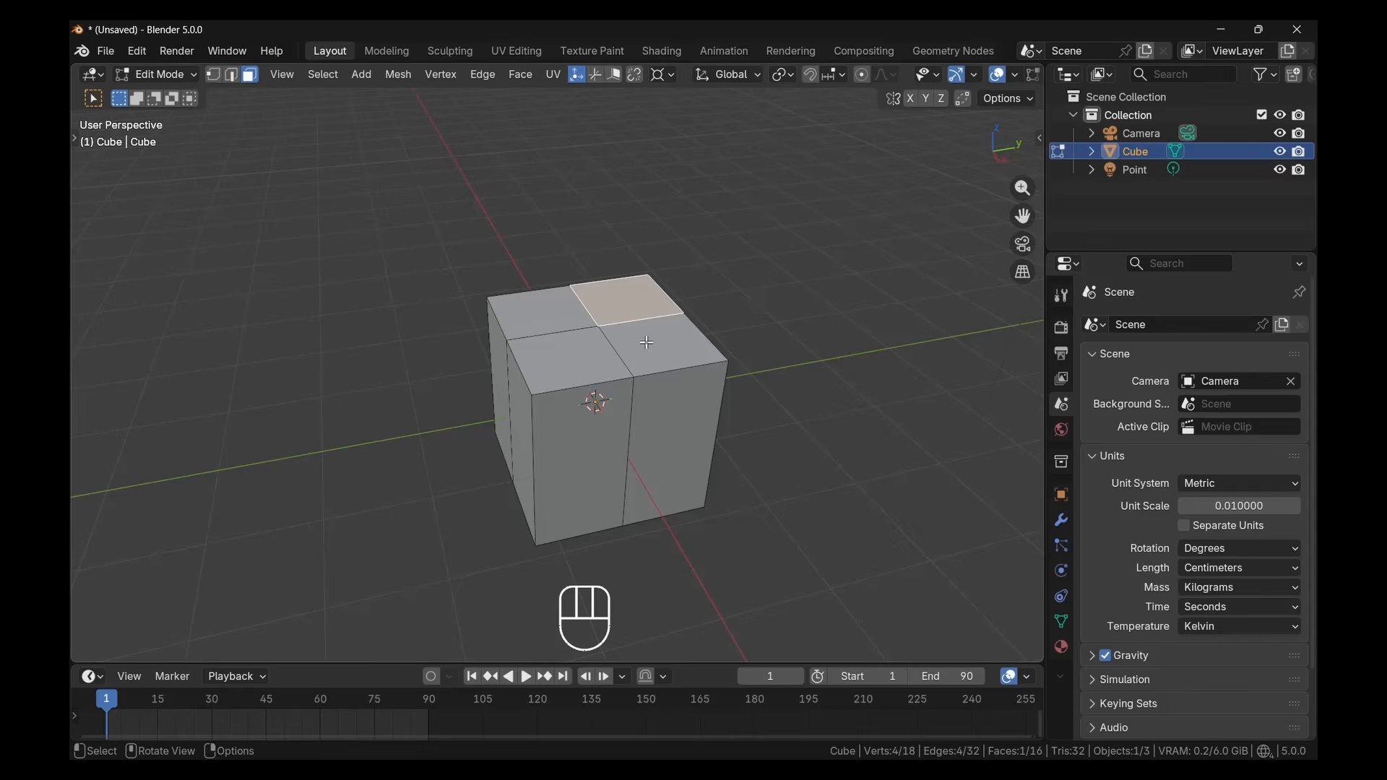
shift+click(598, 358)
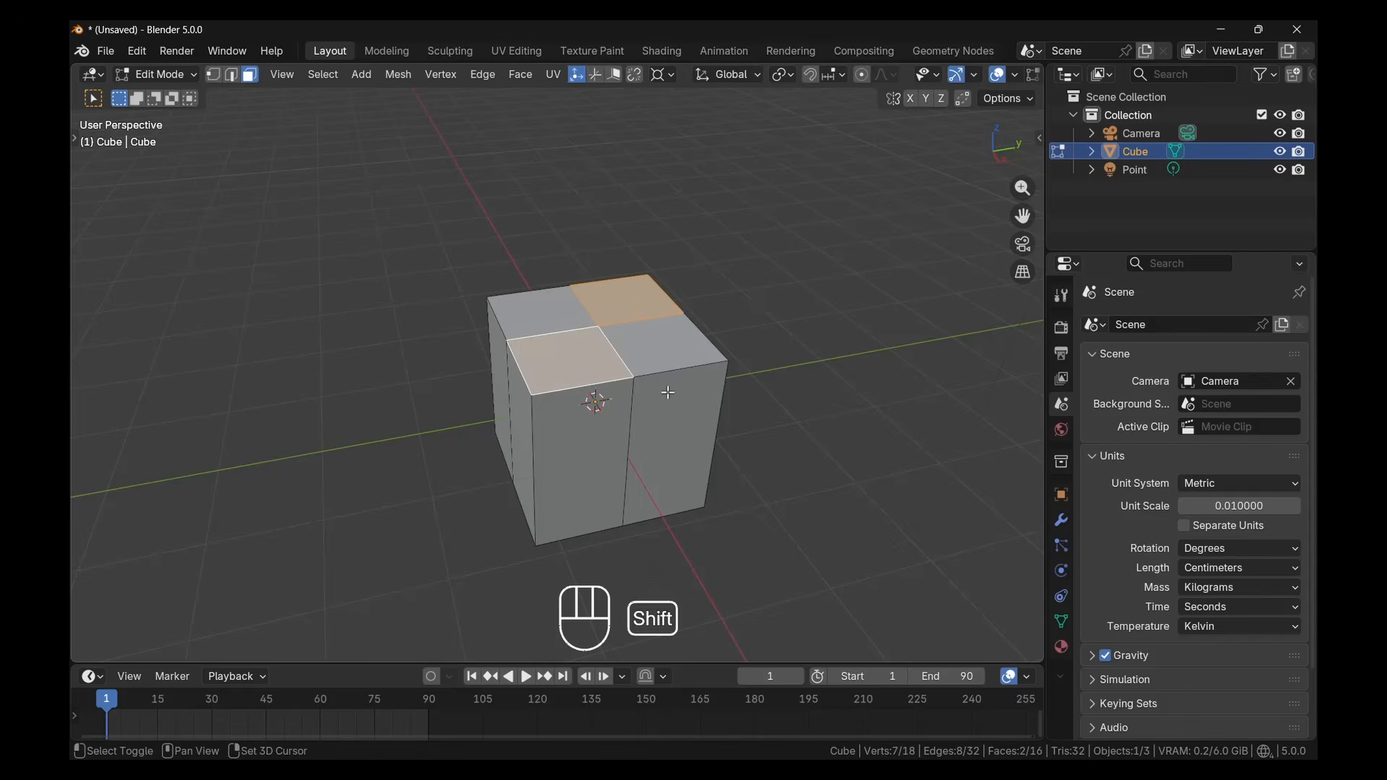
key(e)
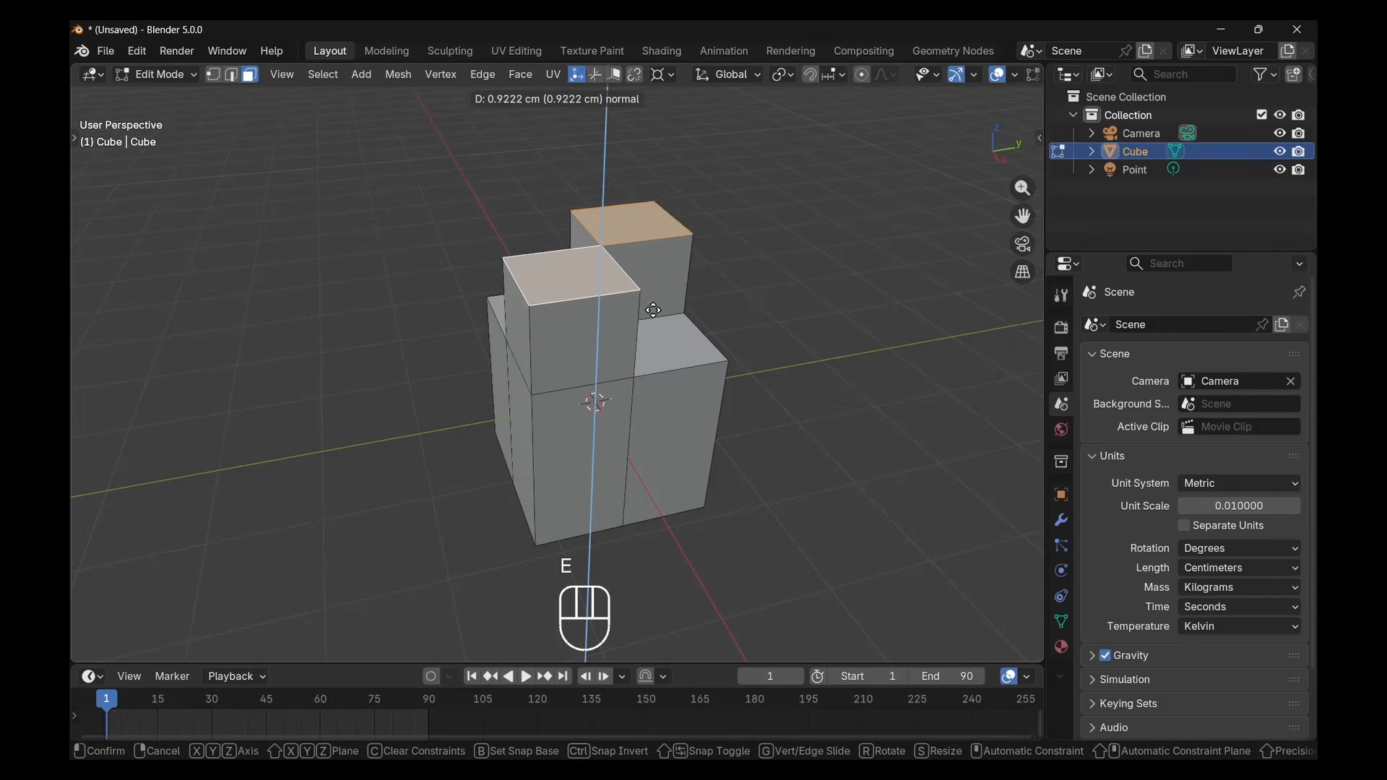
click(626, 319)
middle_drag(626, 320, 660, 308)
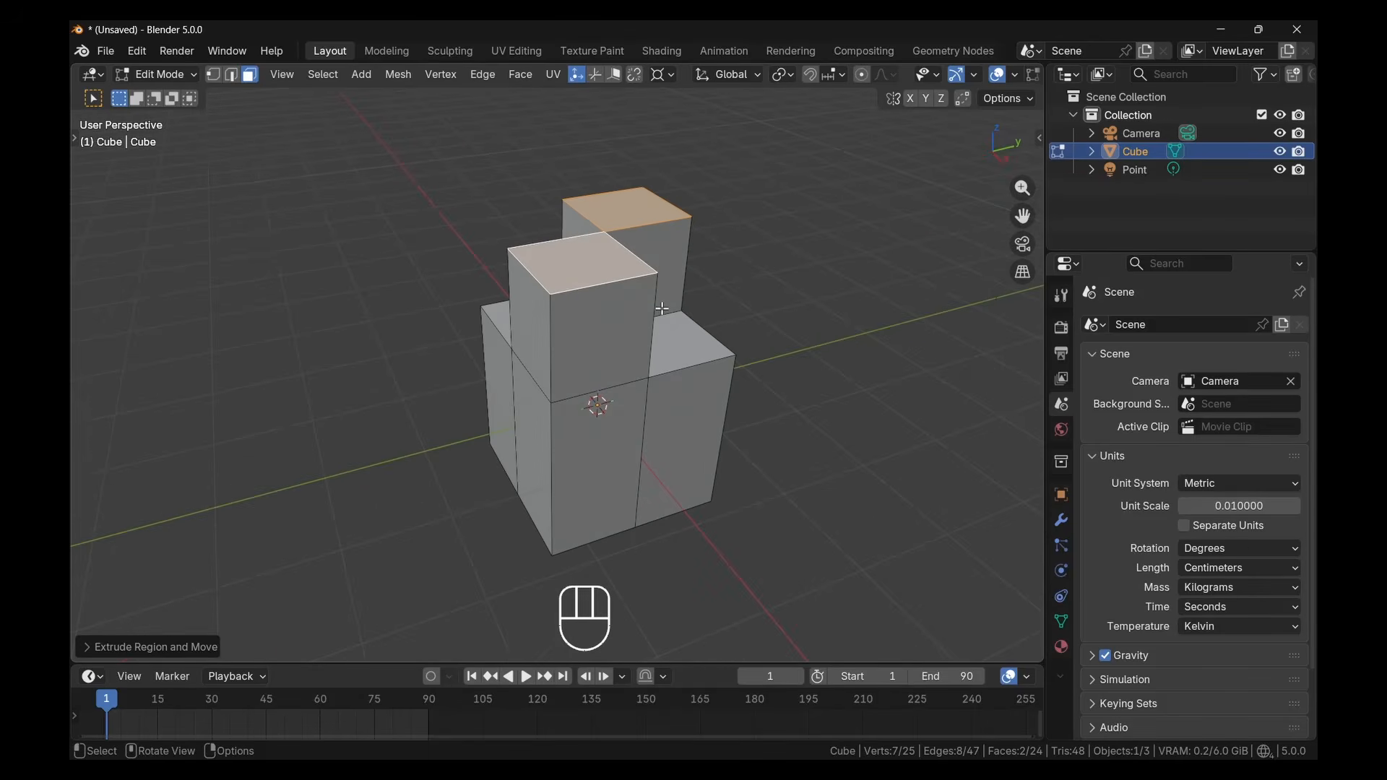
Undo the extrusion, the face selections and both loop cuts back to the plain cube
key(ctrl+z)
key(ctrl+z)
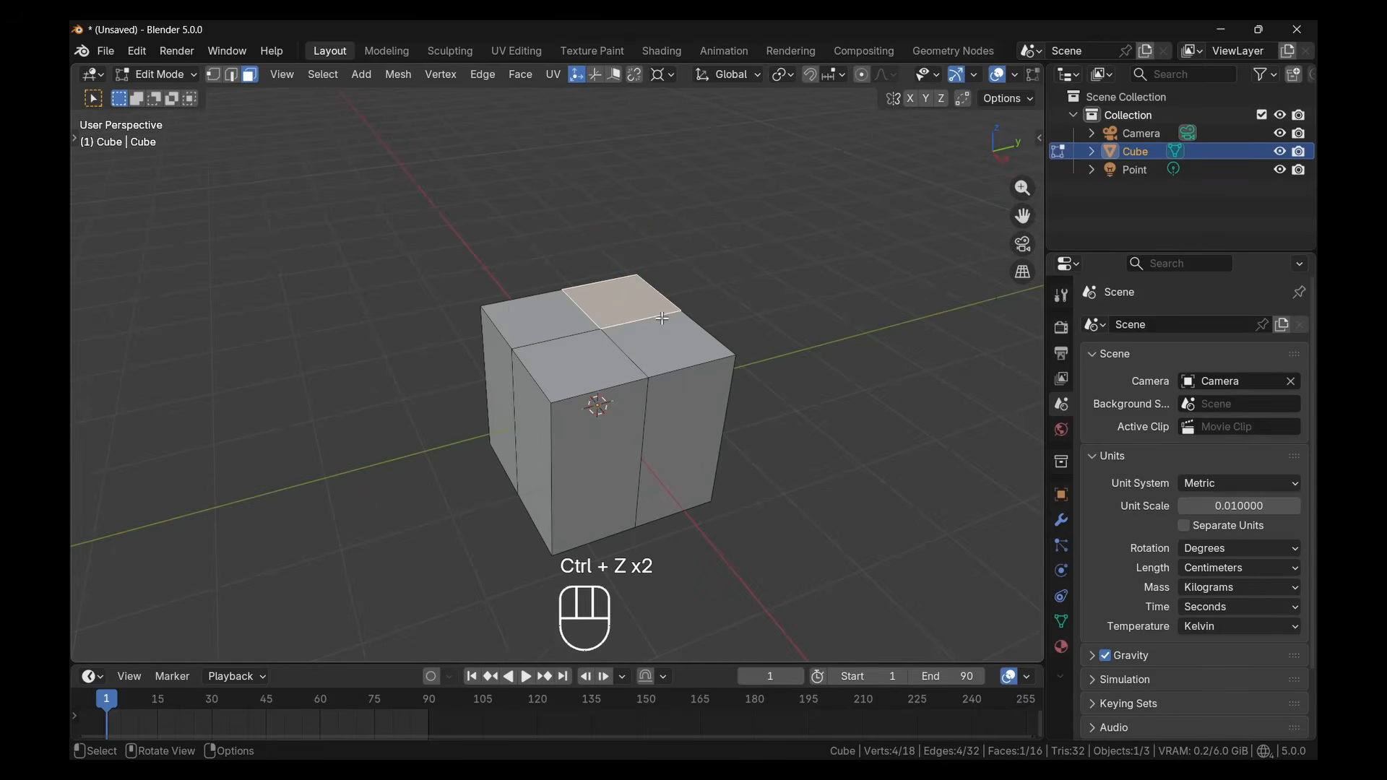
key(ctrl+z)
key(ctrl+z)
key(ctrl+z)
key(ctrl+z)
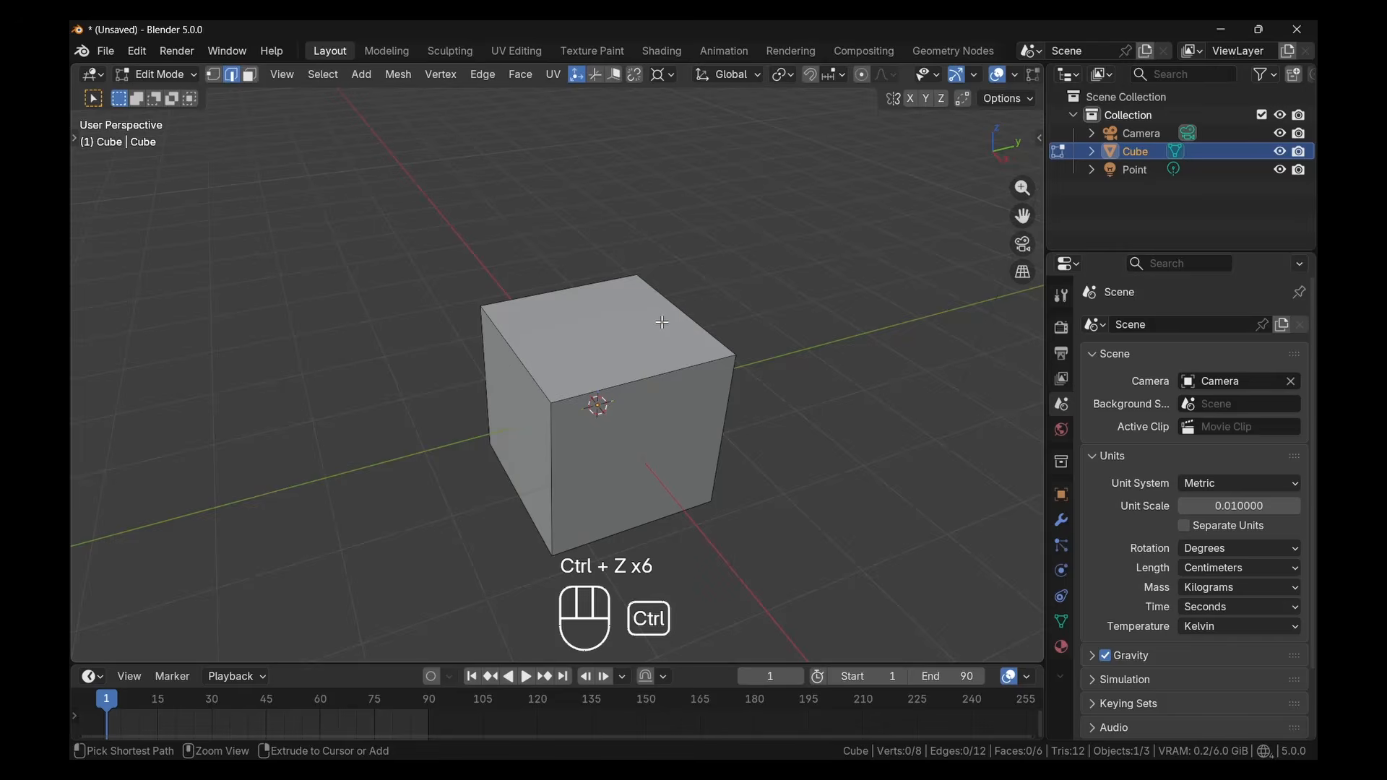
mouse_move(661, 327)
shift+middle_down()
mouse_move(646, 364)
mouse_move(640, 339)
shift+middle_up()
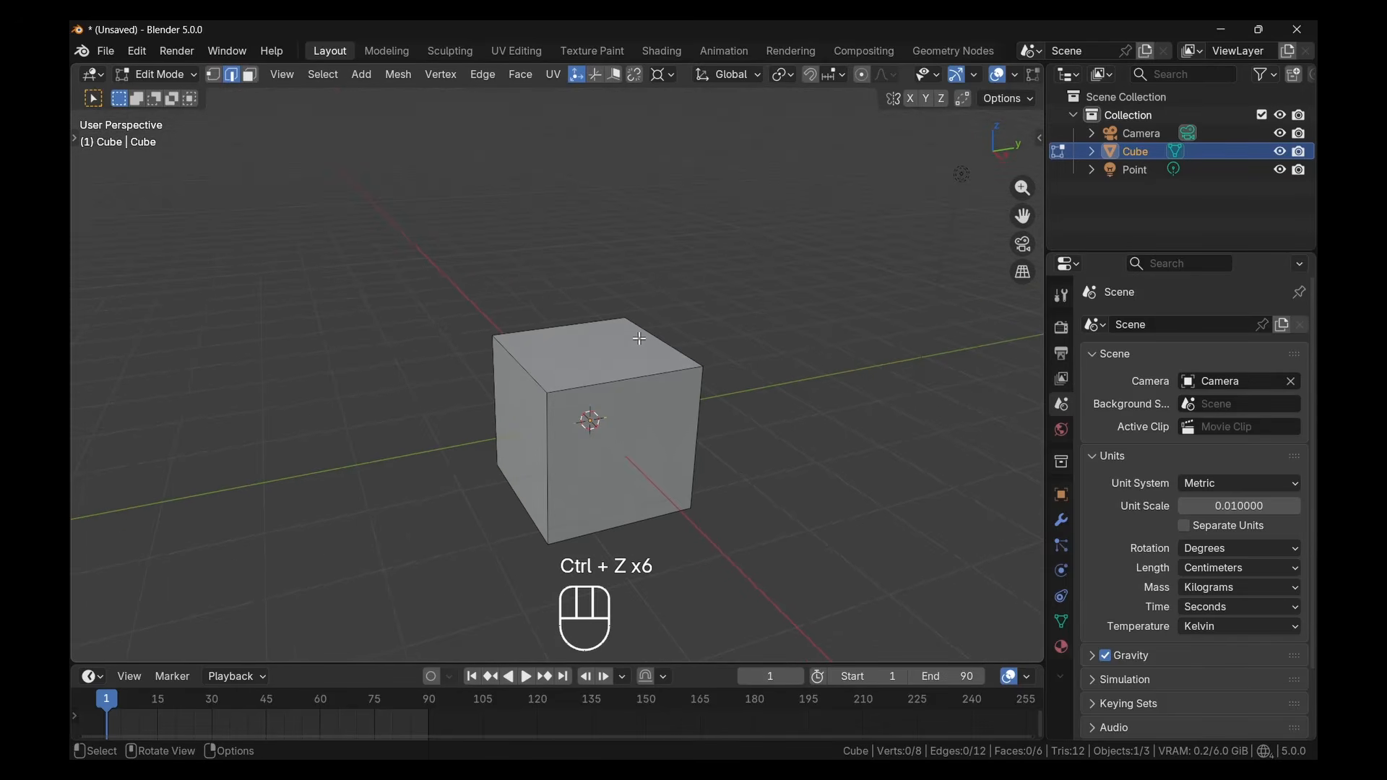
Select all of the cube's geometry
shift+middle_drag(667, 418, 685, 396)
key(a)
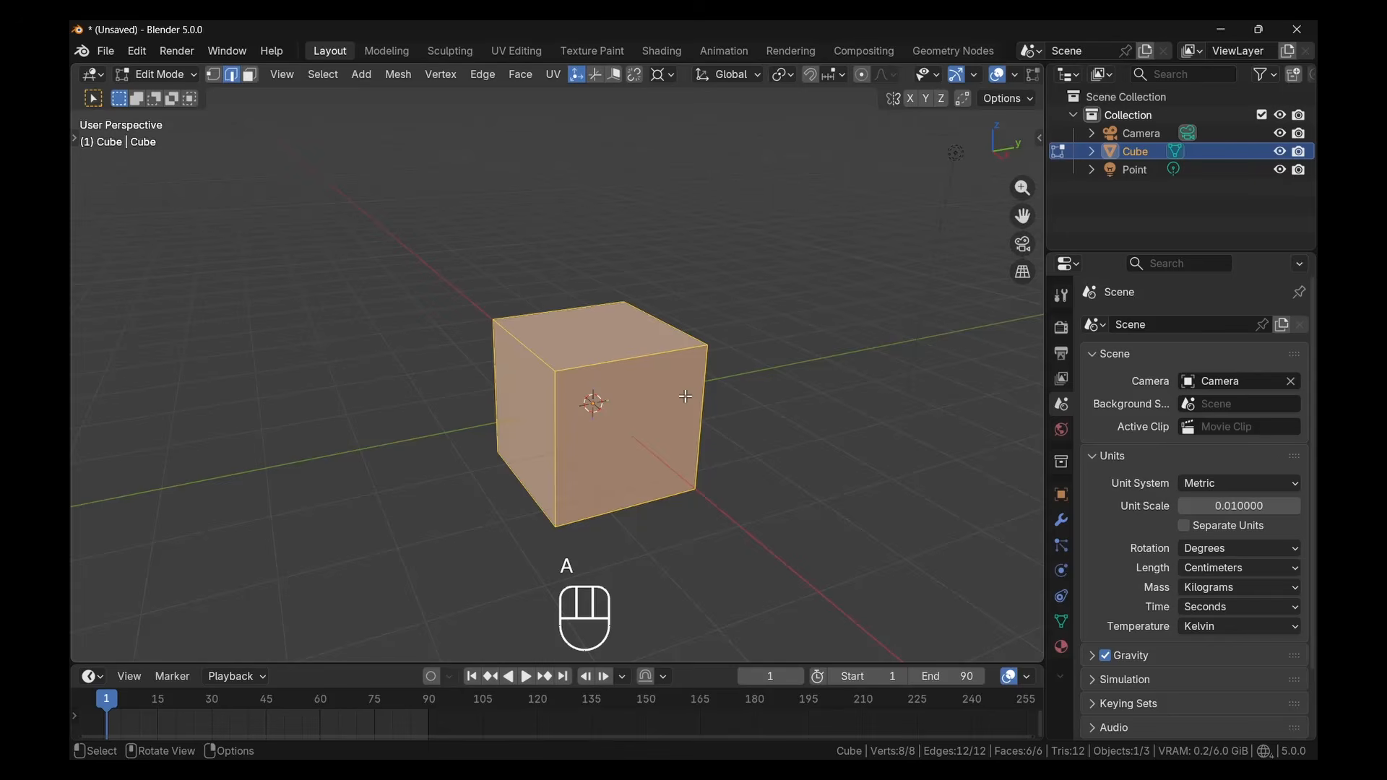
key(g)
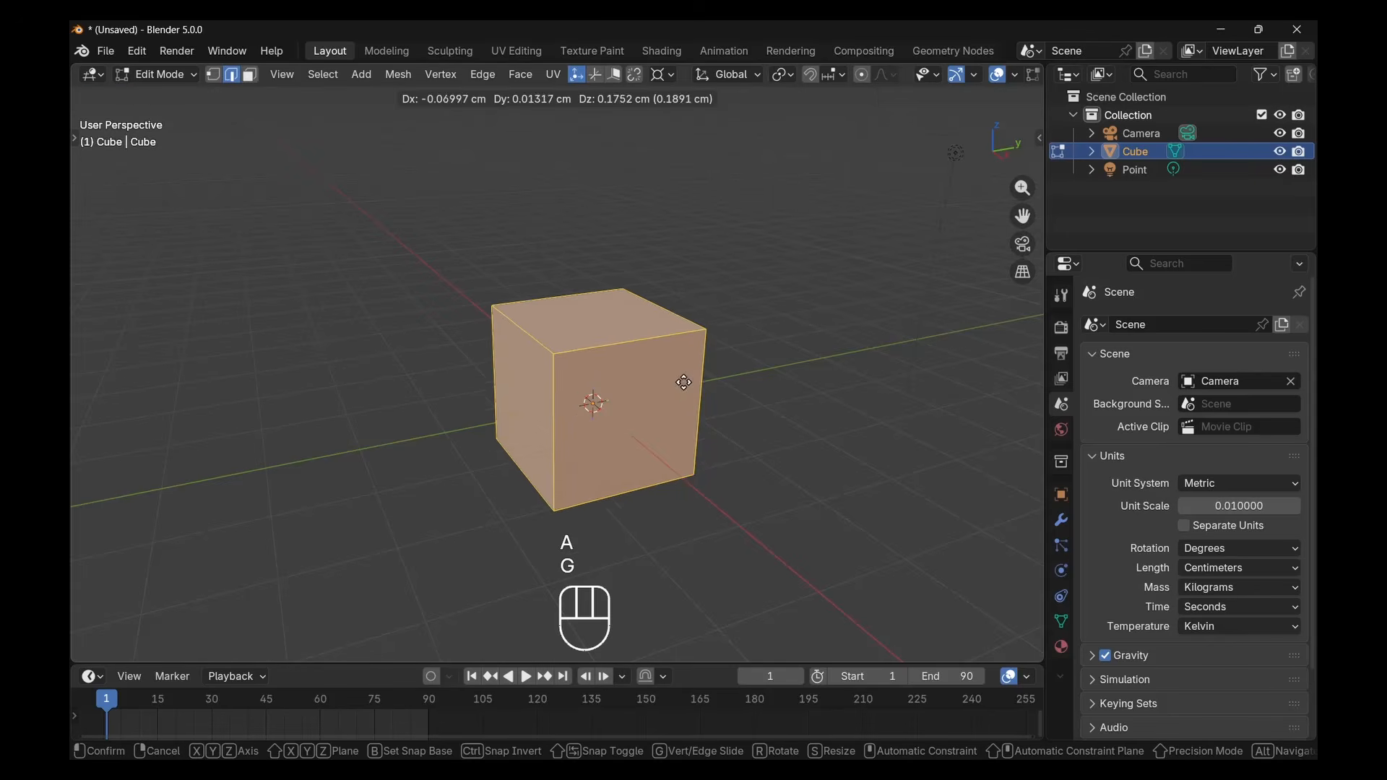
key(g)
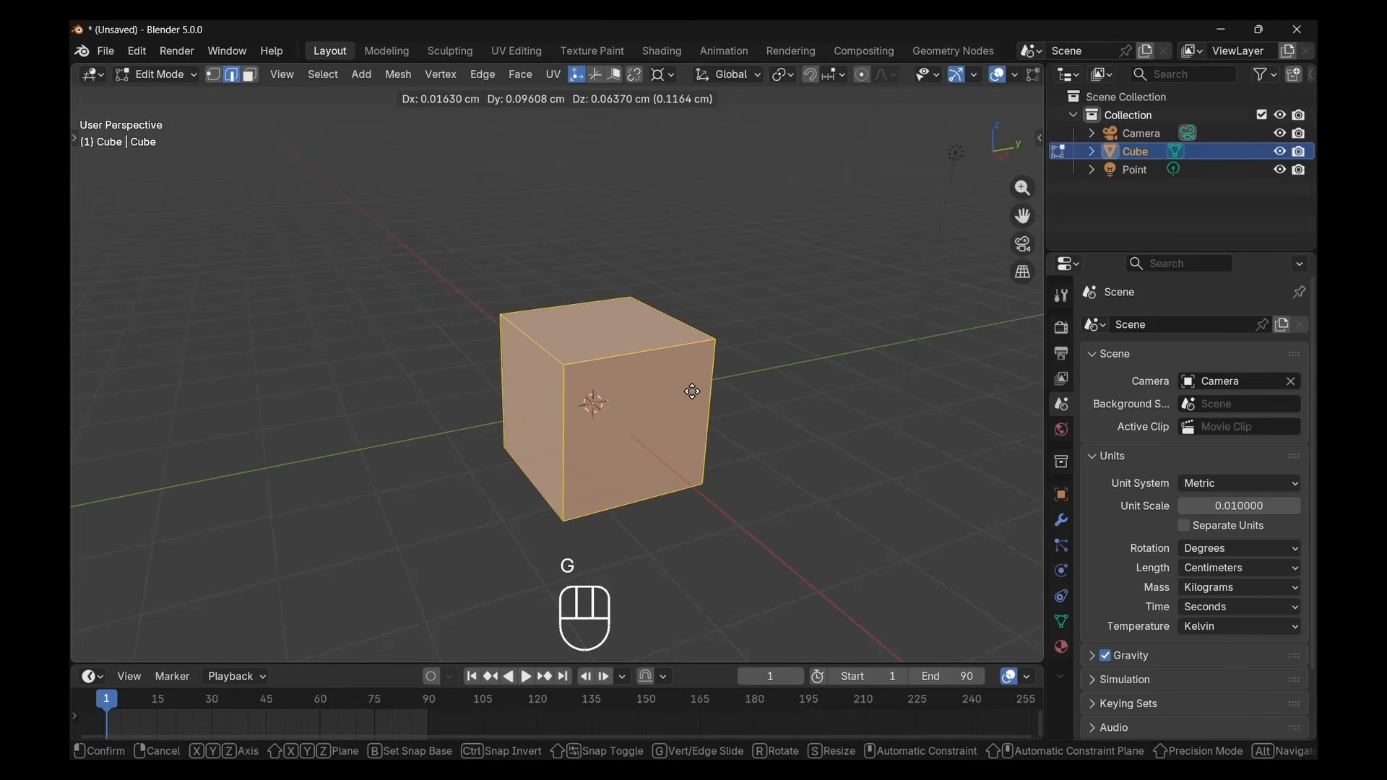
key(z)
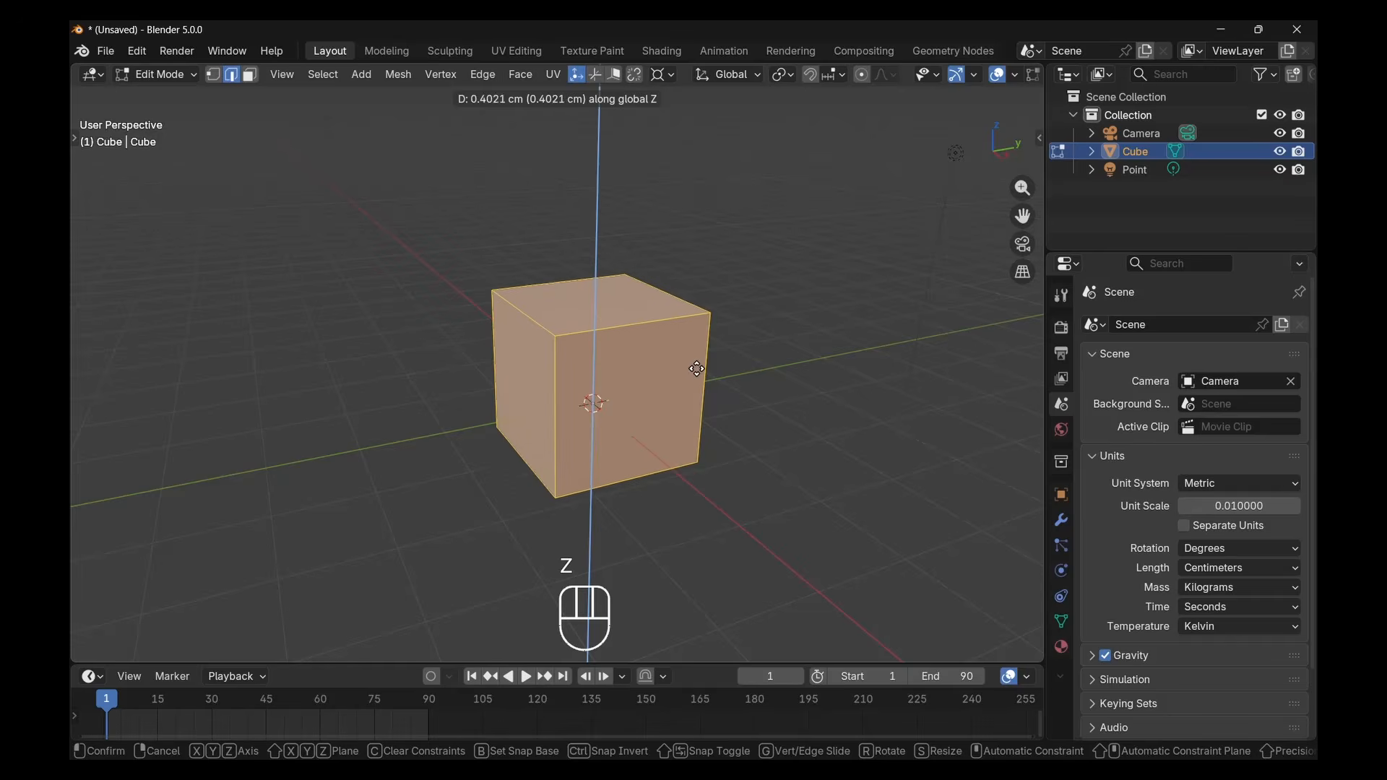
click(697, 380)
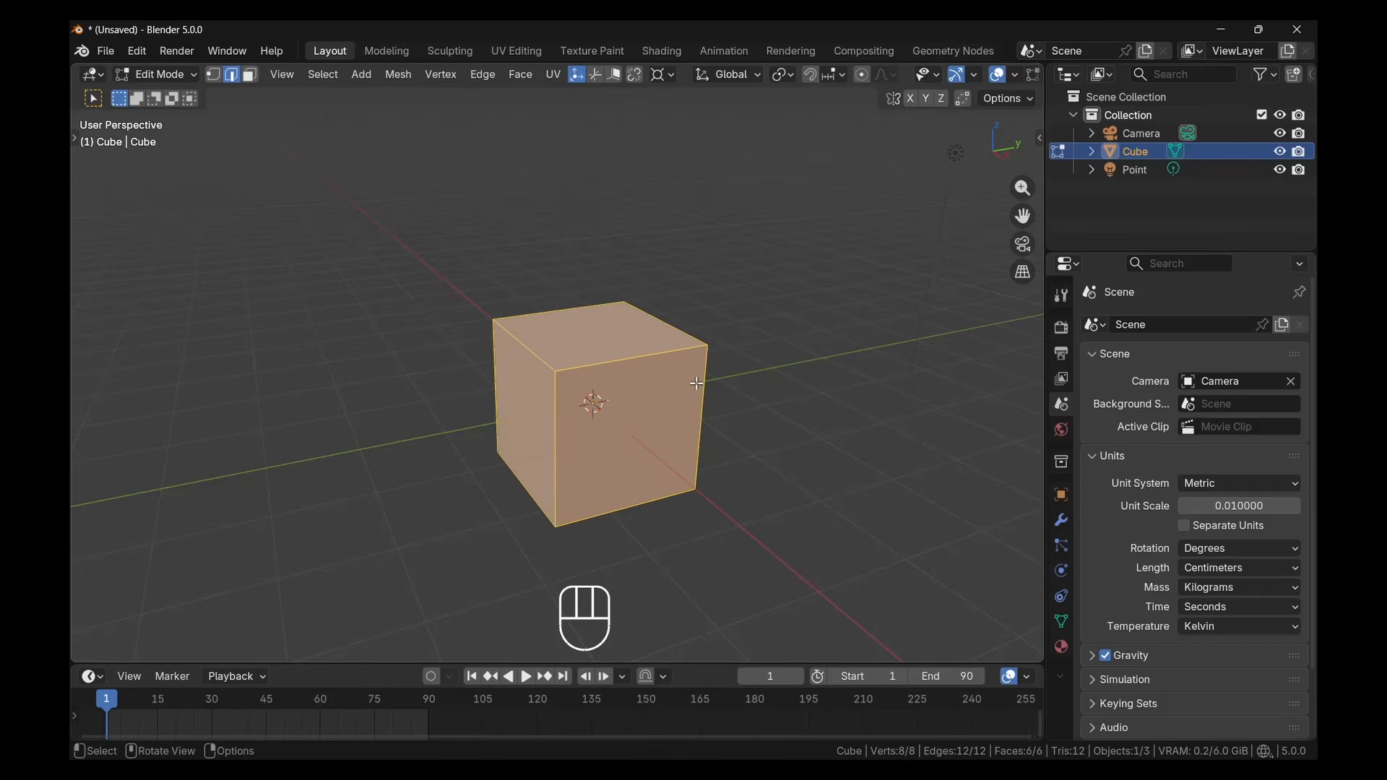
Move the selected cube geometry up 1 cm along the global Z axis
text(gz)
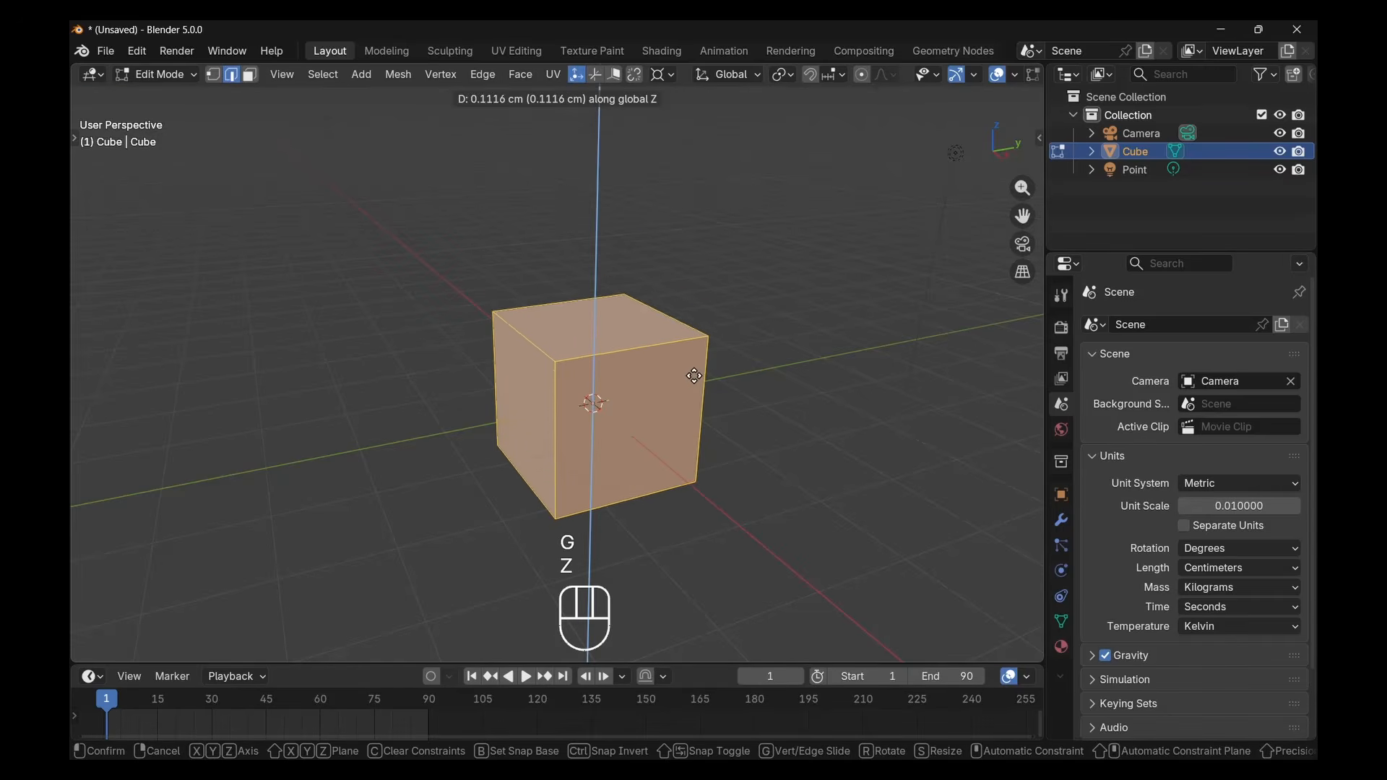
text(1)
click(695, 376)
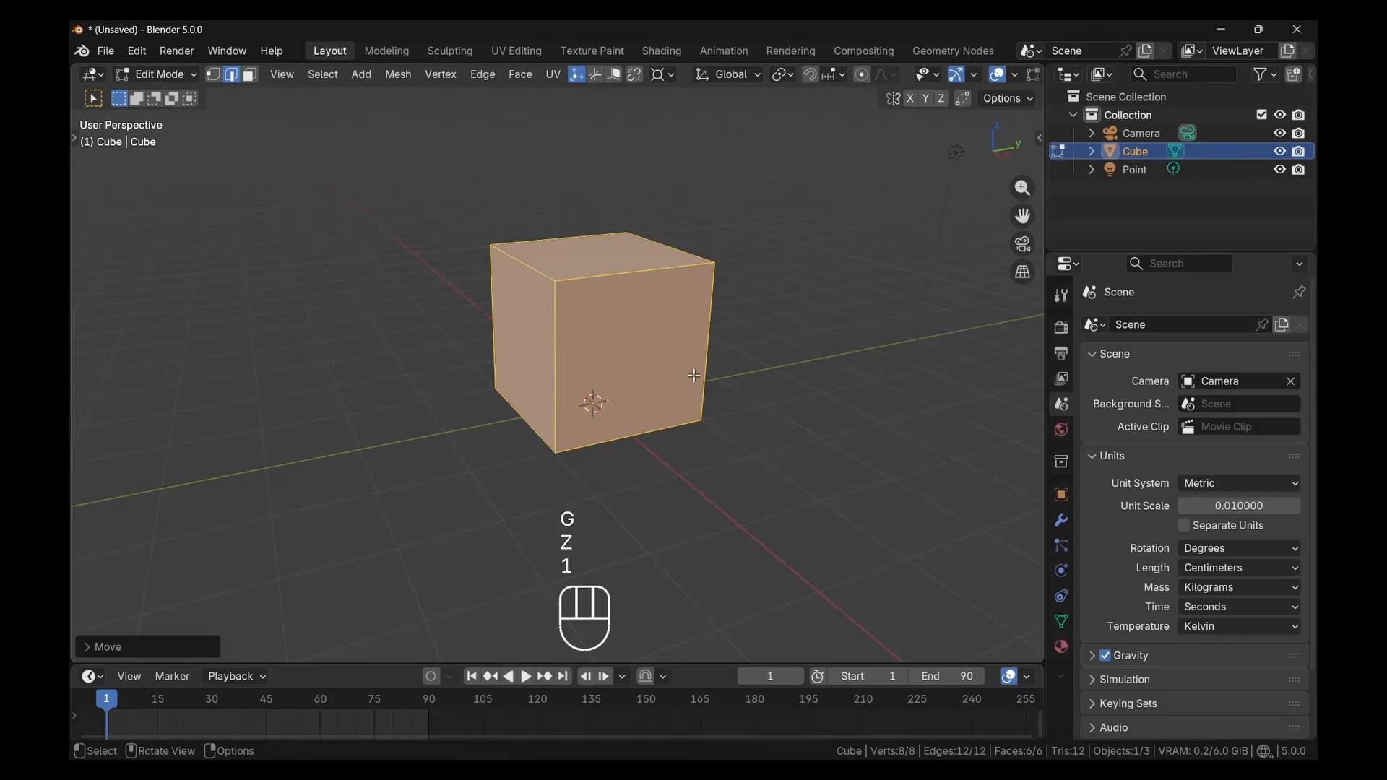
In face select mode, select only the cube's top face and extrude it slightly upward
middle_drag(694, 376, 677, 385)
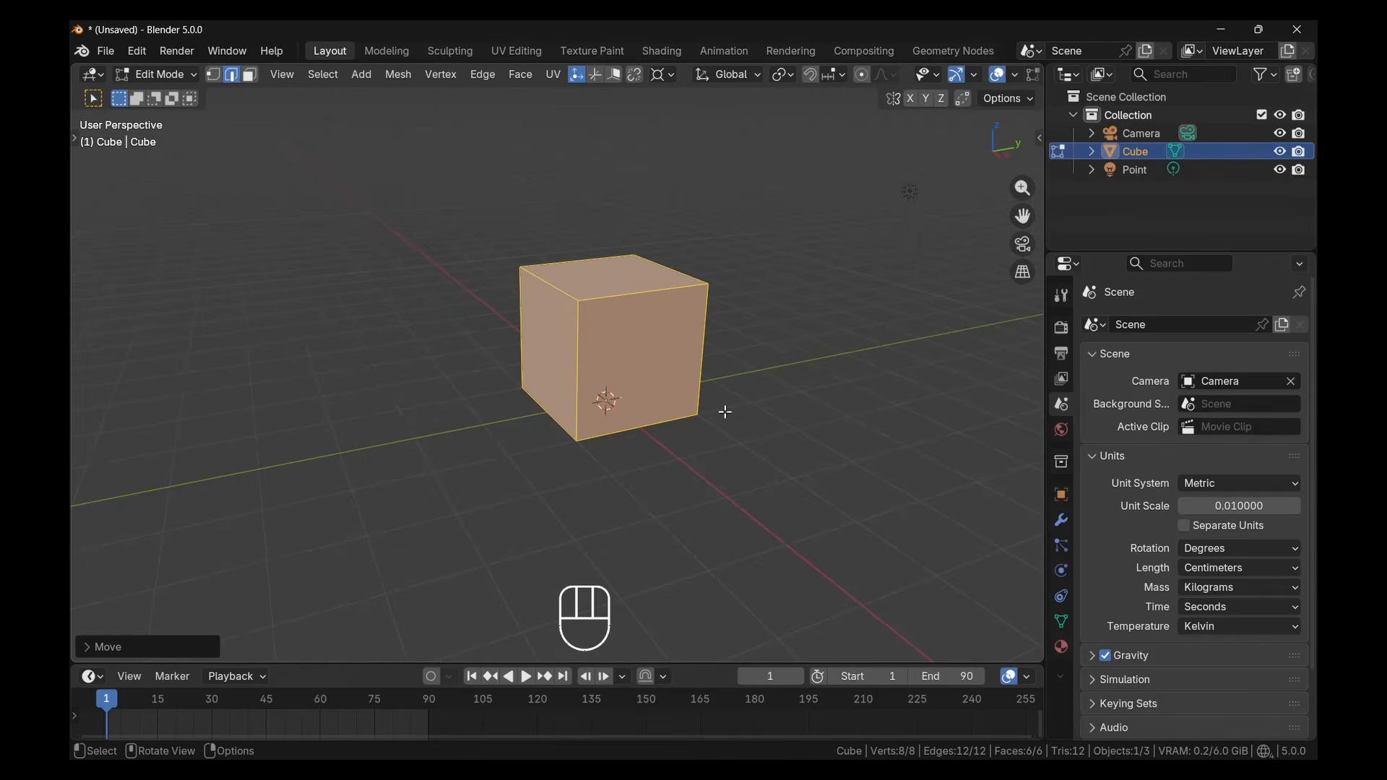
key(KP_1)
mouse_move(665, 409)
middle_down()
mouse_move(660, 449)
mouse_move(666, 424)
mouse_move(626, 376)
mouse_move(641, 405)
mouse_move(660, 392)
middle_up()
scroll(607, 320, up, 2)
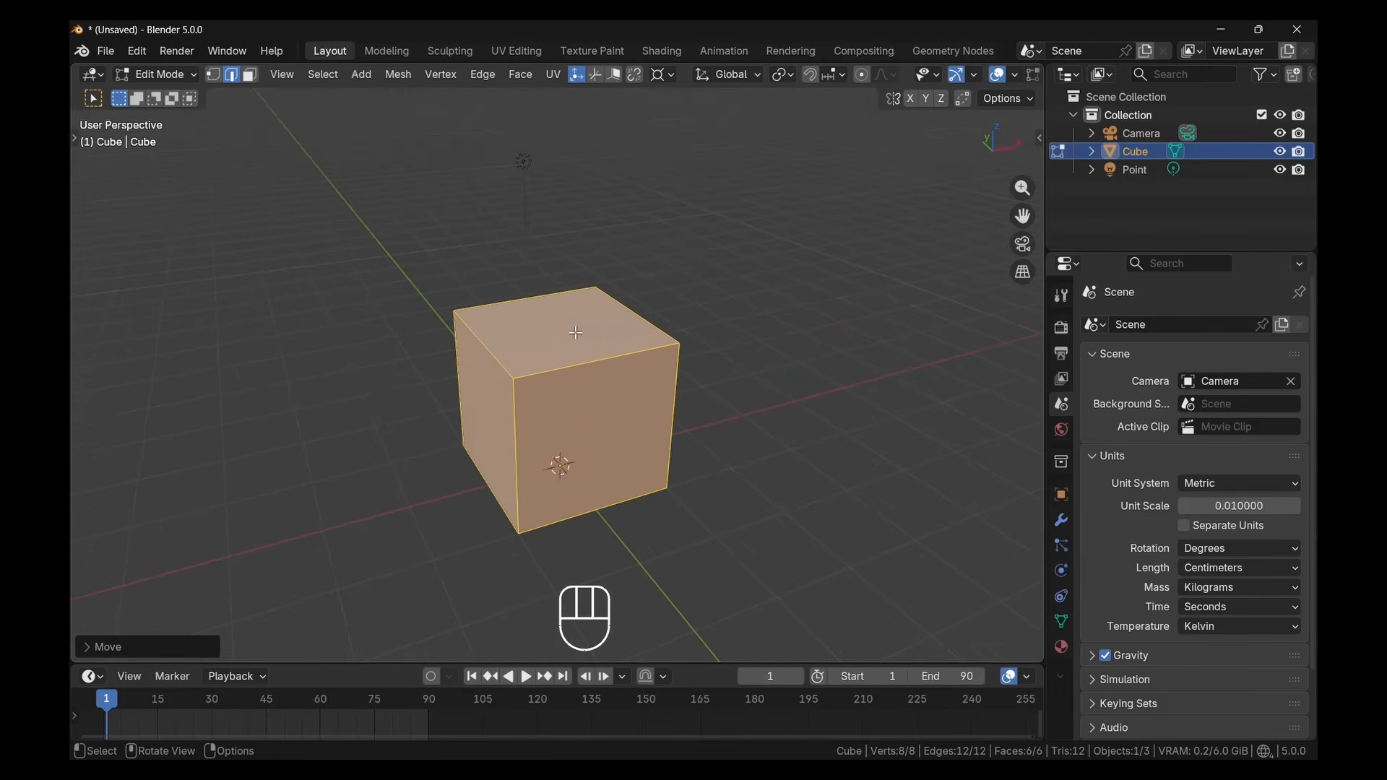
click(250, 75)
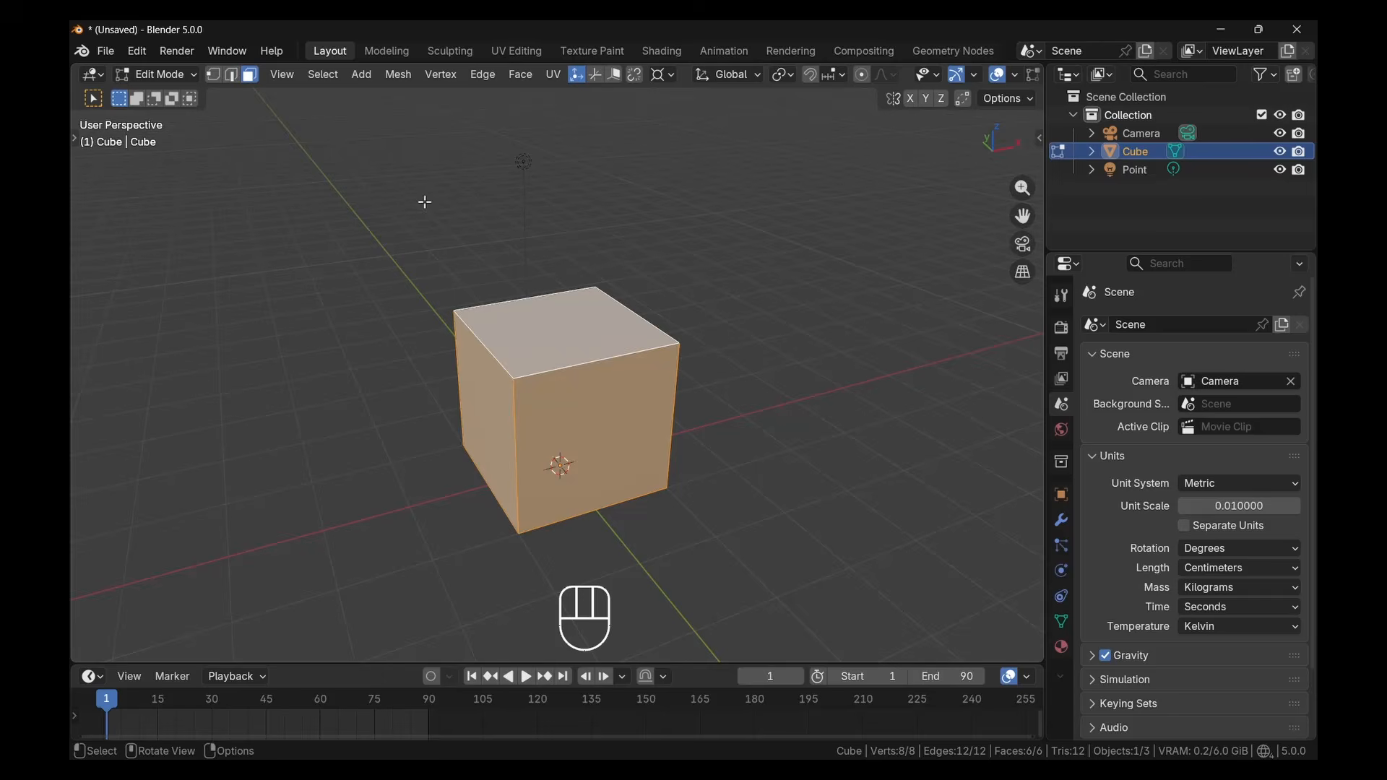
click(552, 329)
key(e)
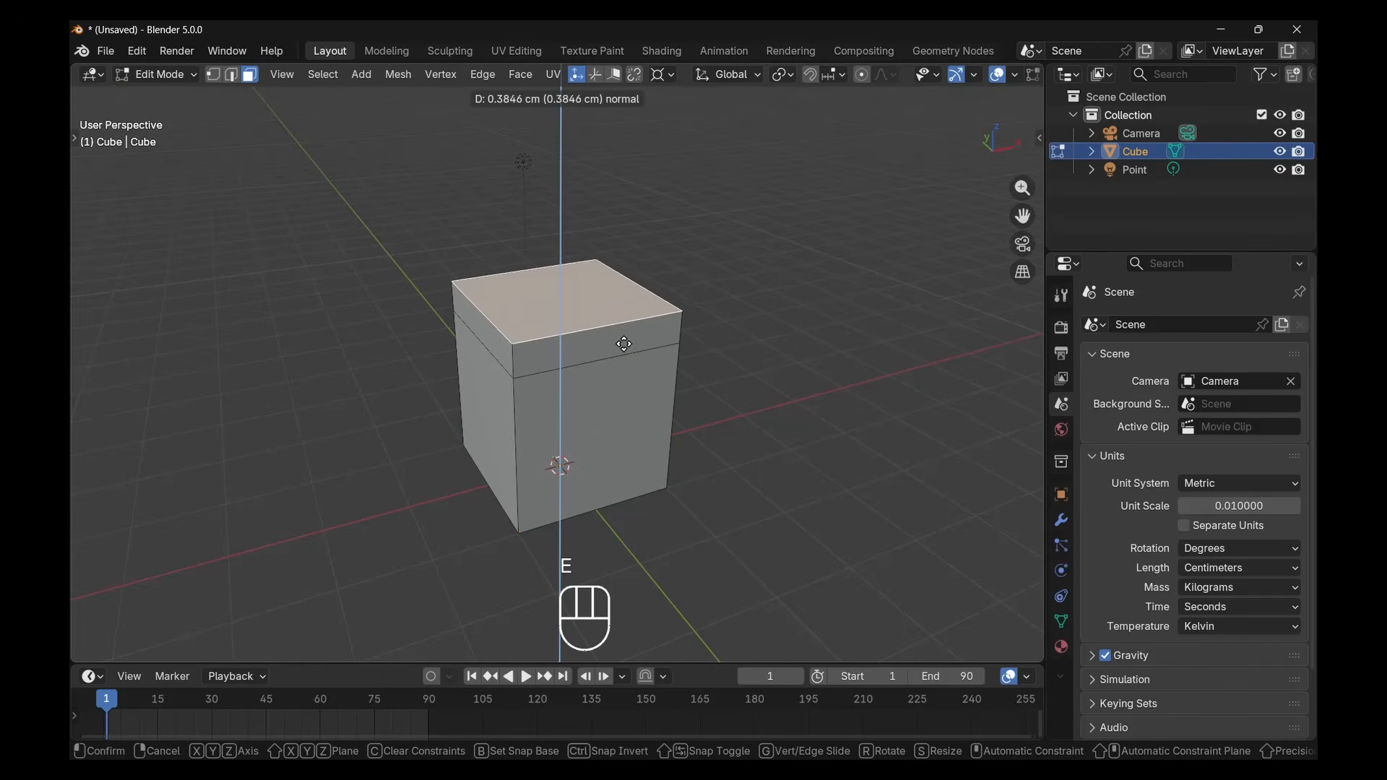
click(624, 337)
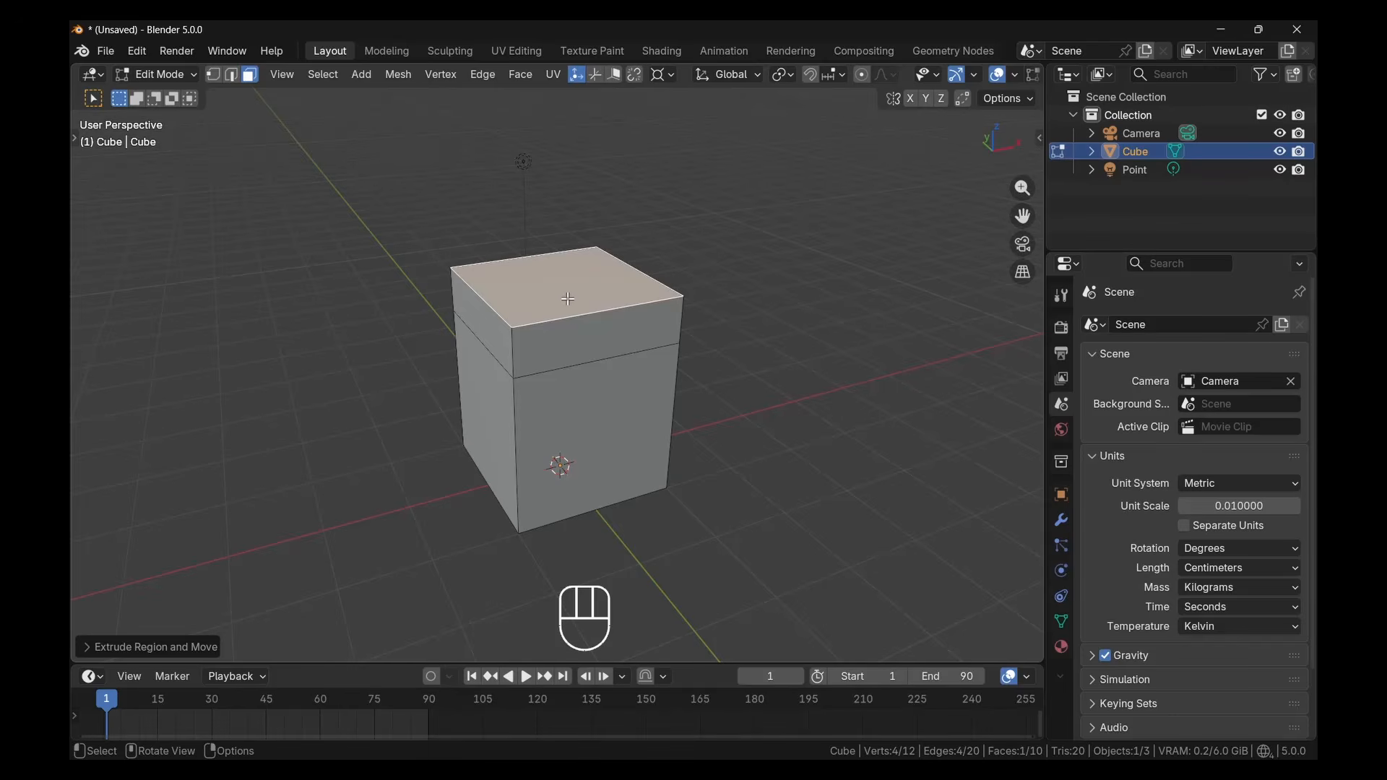
In edge select mode, select two opposite edges of the top face and apply Collapse Edges & Faces to form a gabled roof
key(2)
click(549, 260)
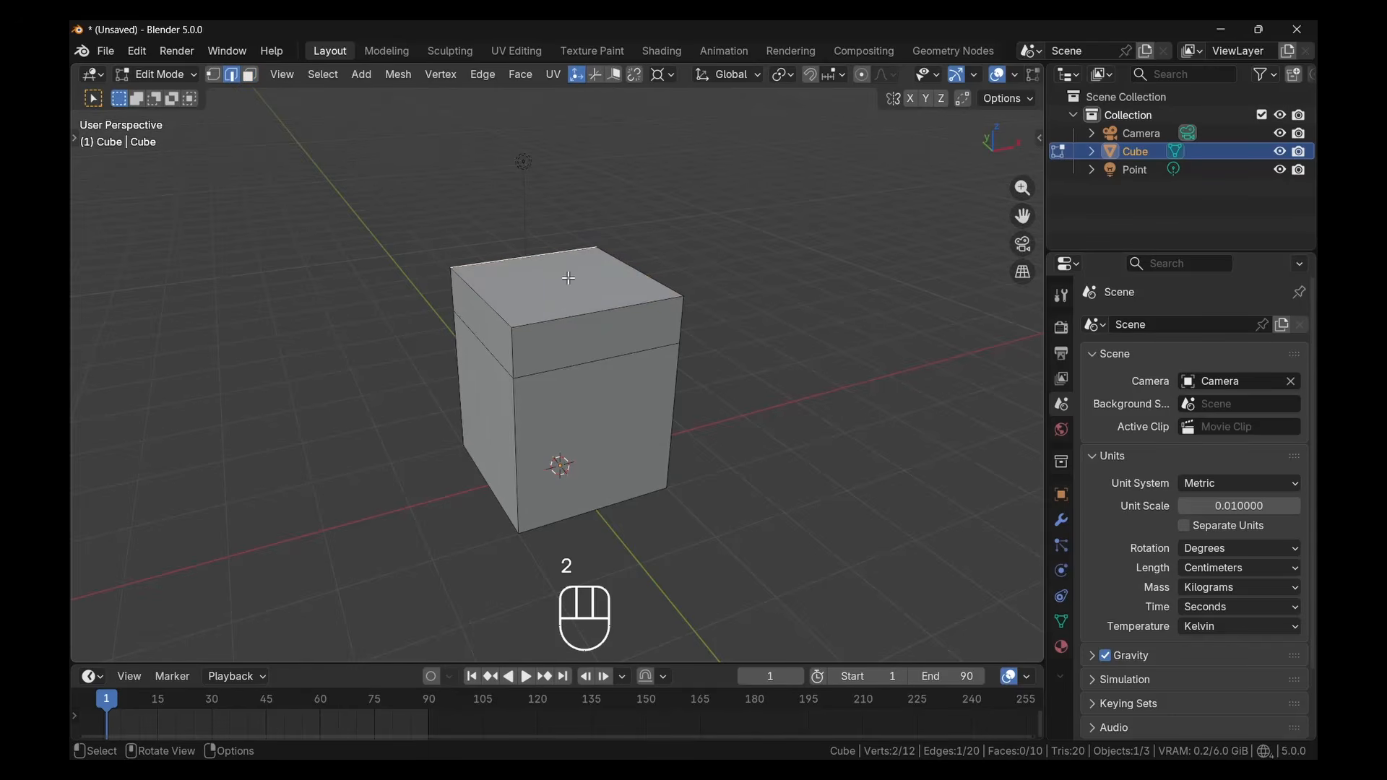
shift+click(581, 310)
key(x)
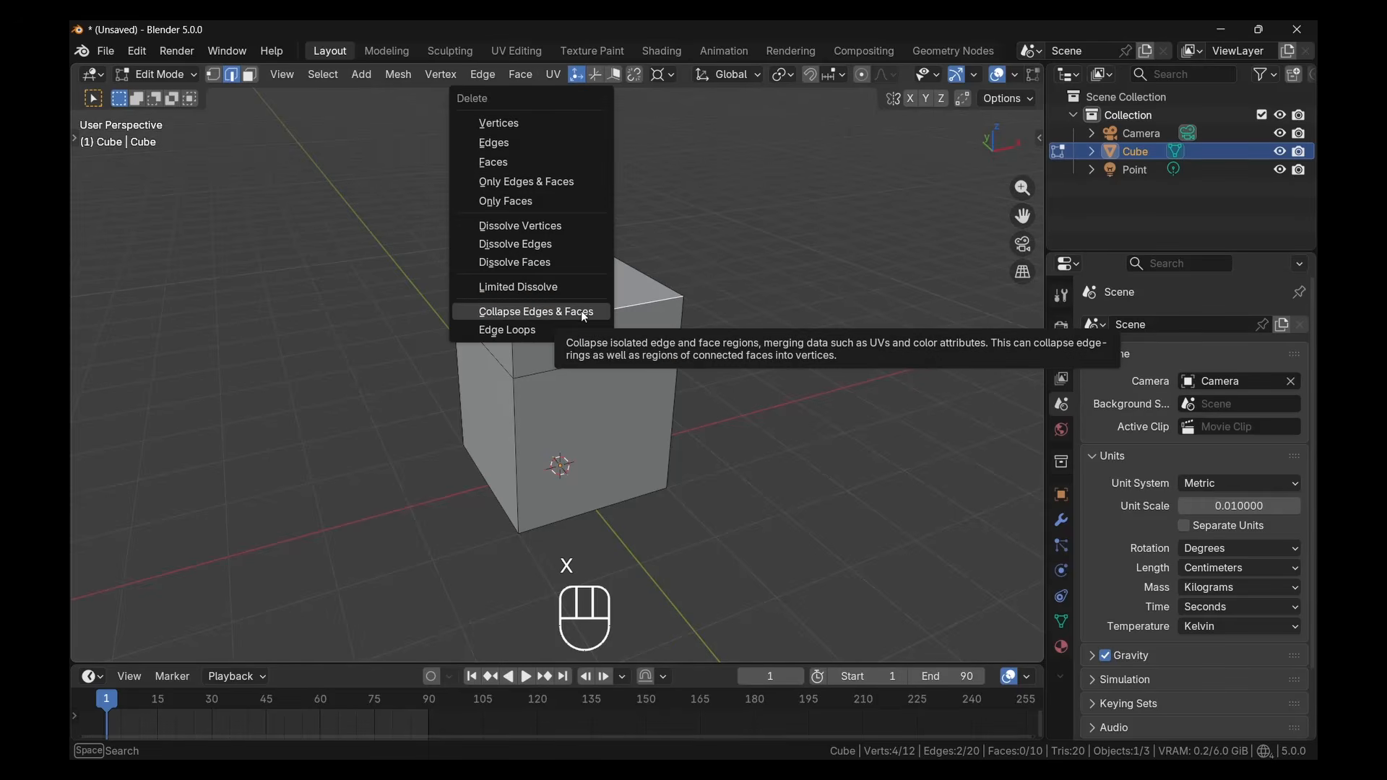
click(583, 312)
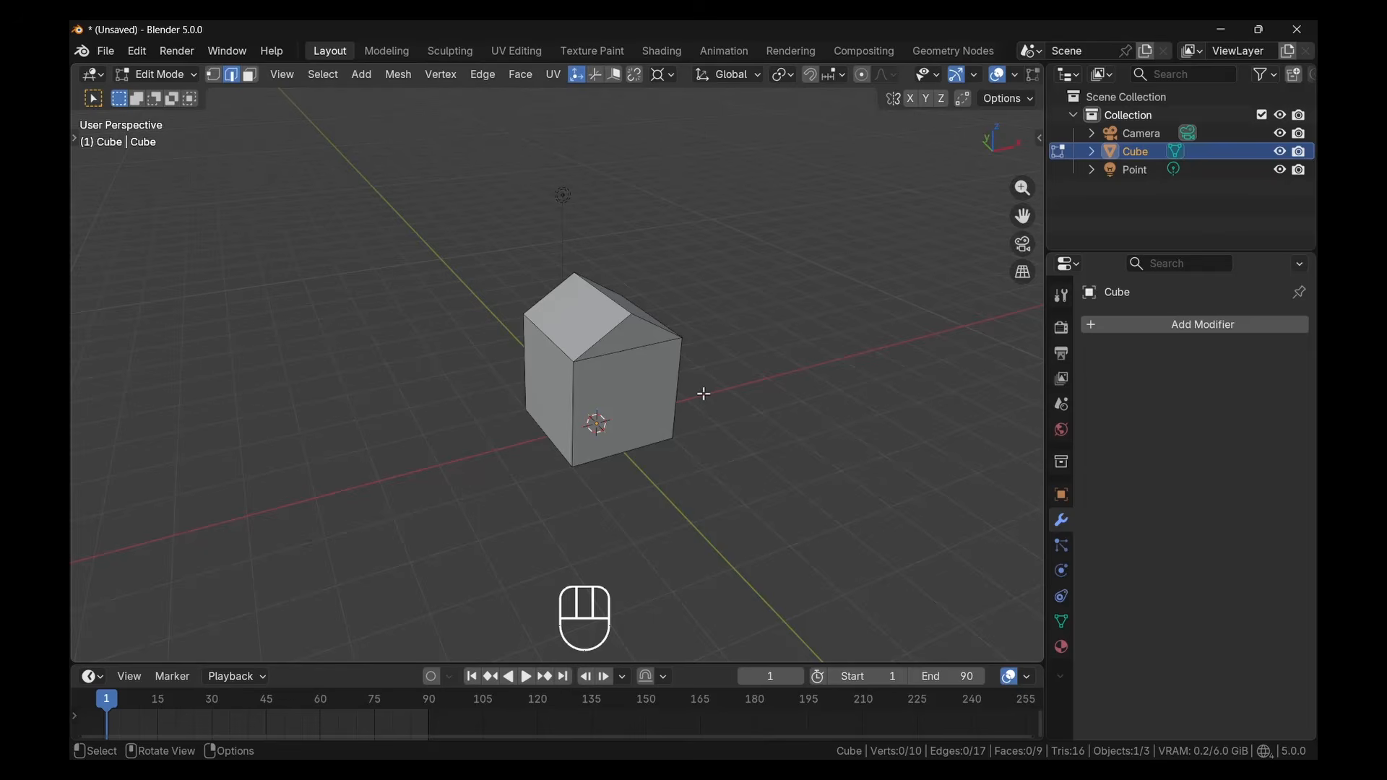
Return to Object Mode, hide the house-shaped cube and add a plane mesh
key(Tab)
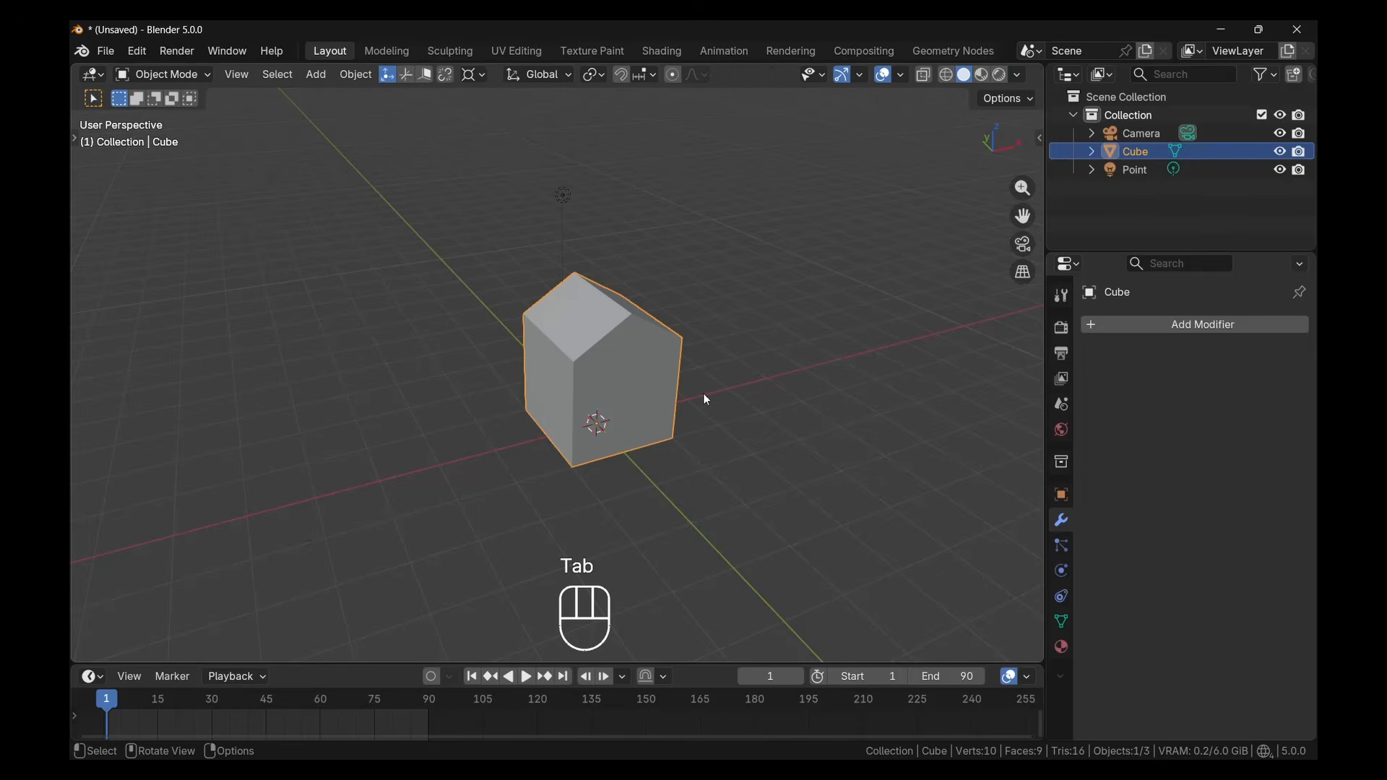
click(1277, 150)
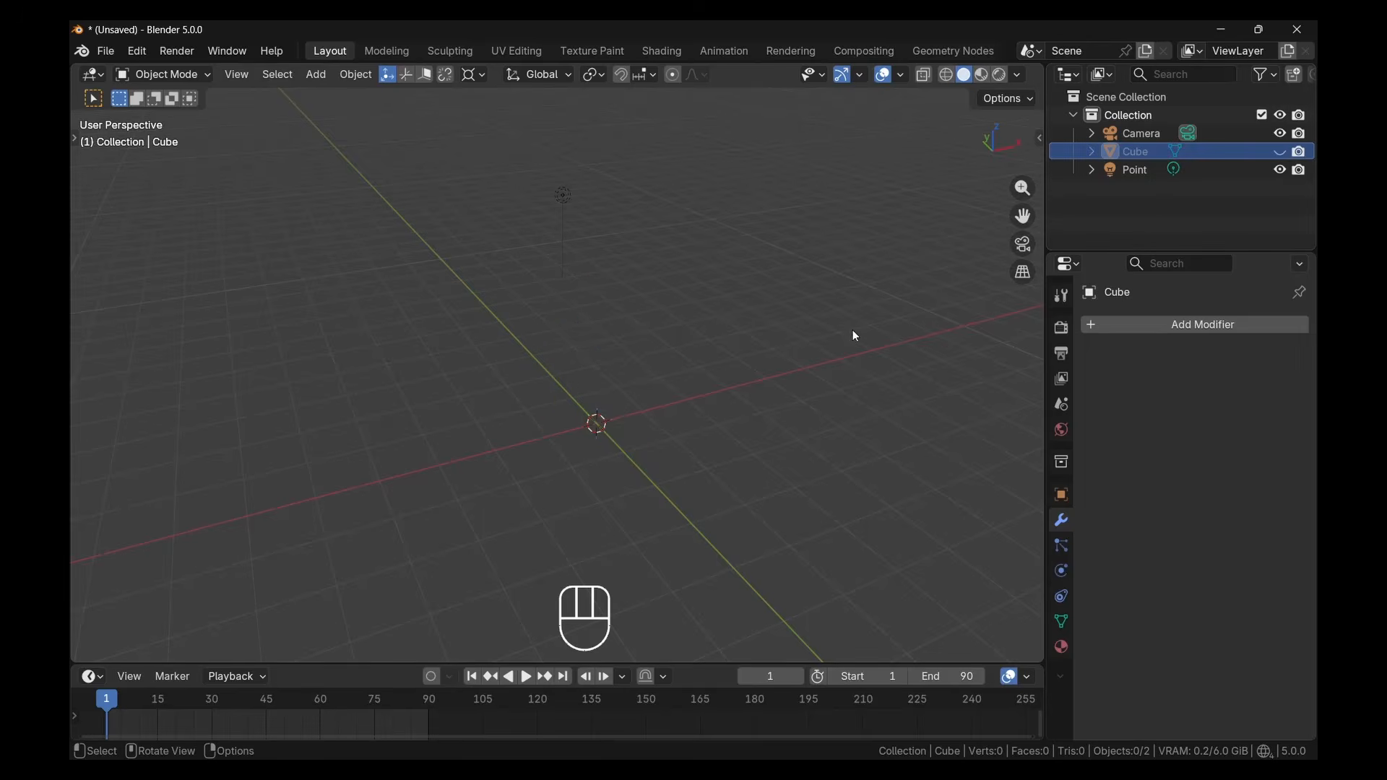
click(323, 79)
mouse_move(361, 95)
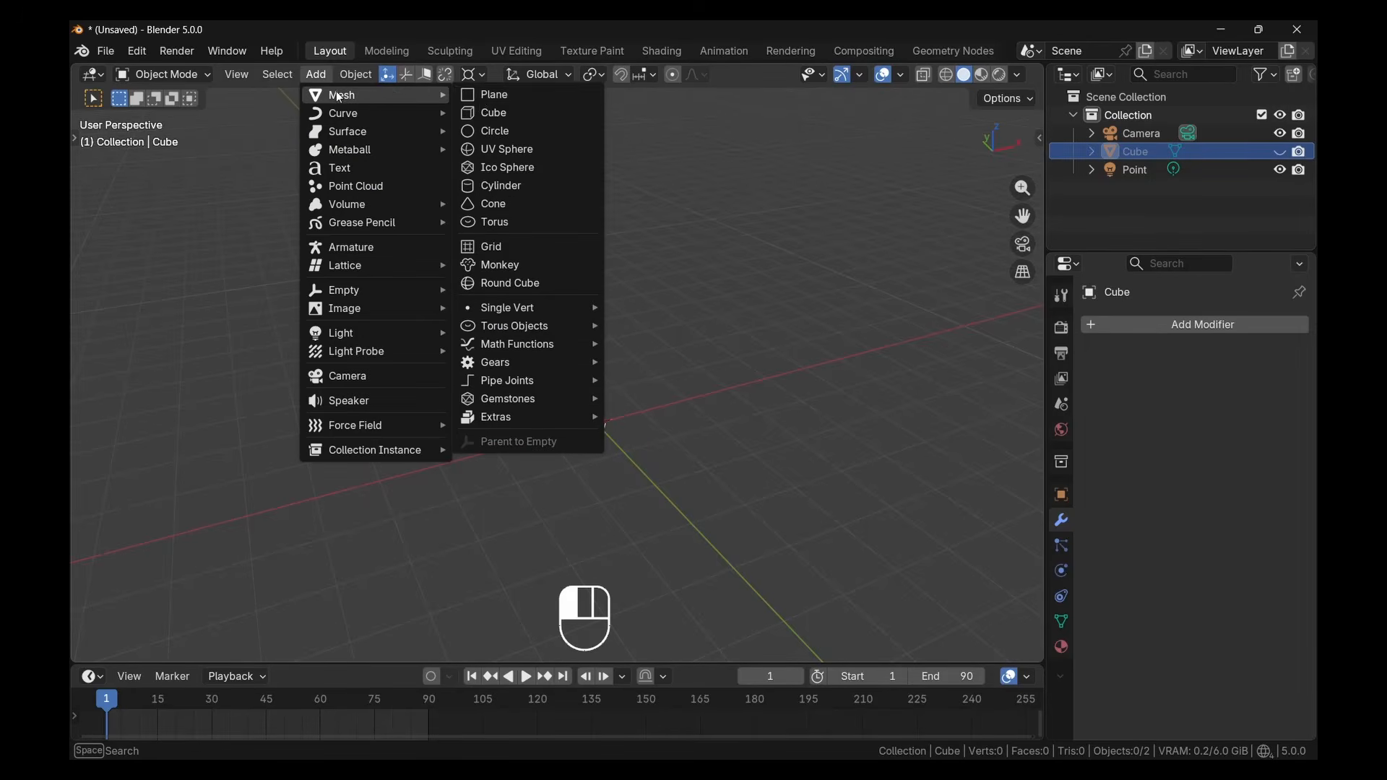
click(488, 100)
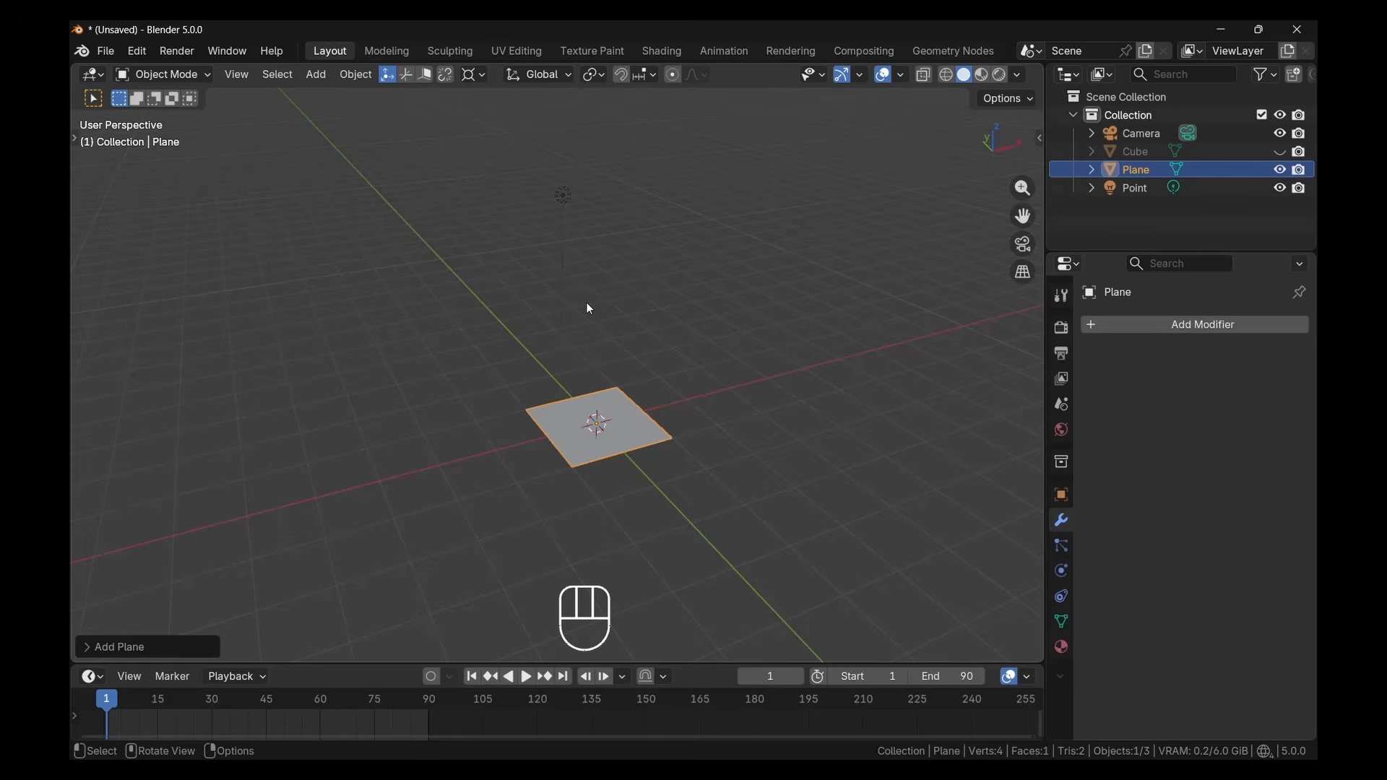
key(h)
key(x)
click(644, 300)
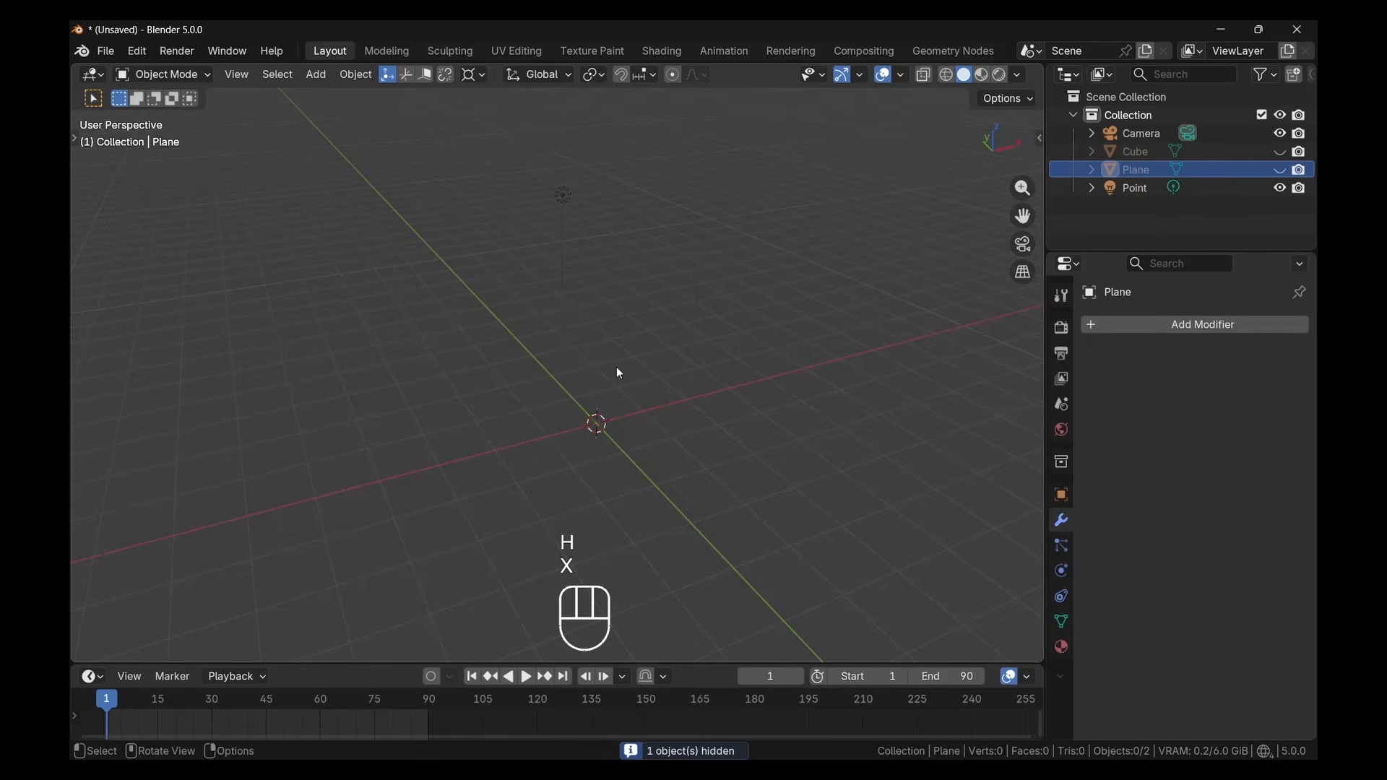
key(ctrl+z)
Move the plane away from the origin in the positive direction of the X axis
key(g)
key(x)
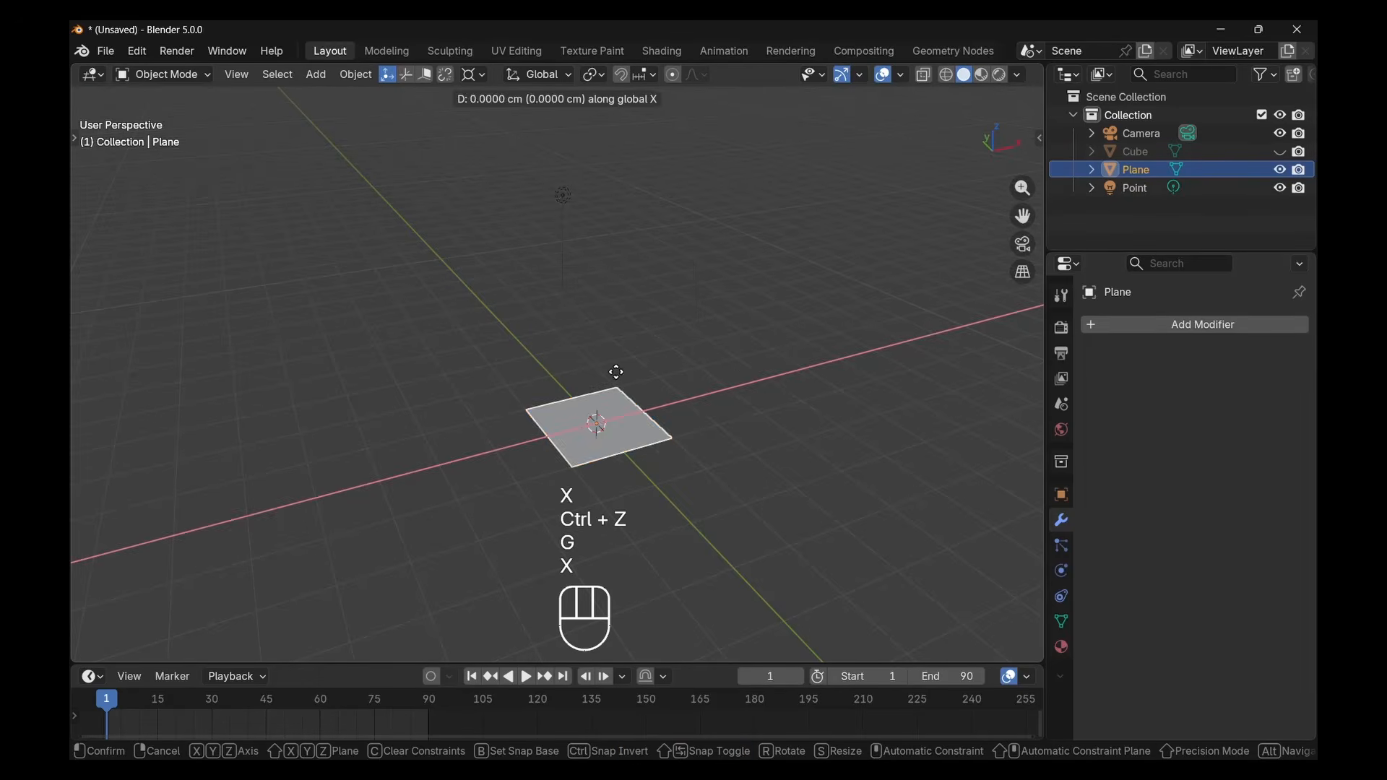
click(780, 354)
Add a torus mesh and move it away from the origin in the negative direction of the X axis
click(316, 77)
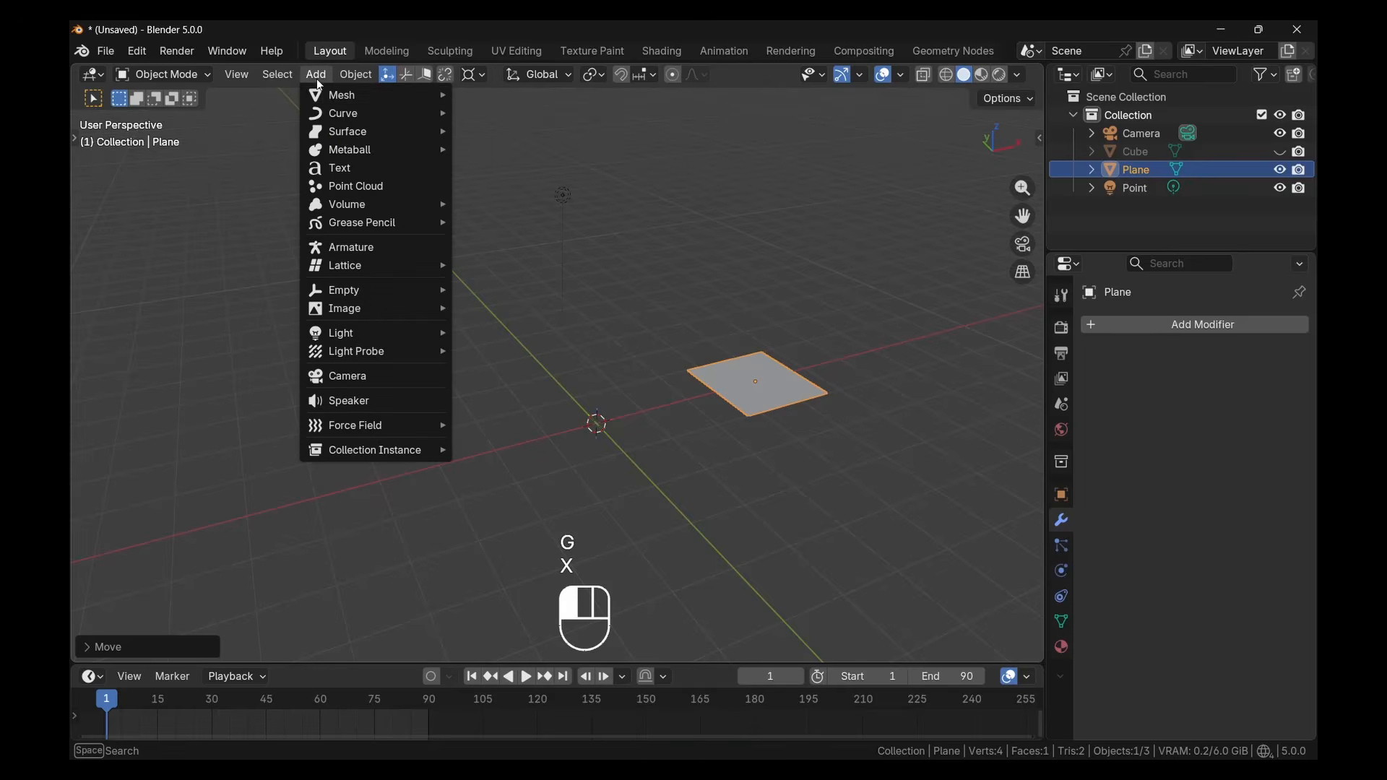
mouse_move(332, 95)
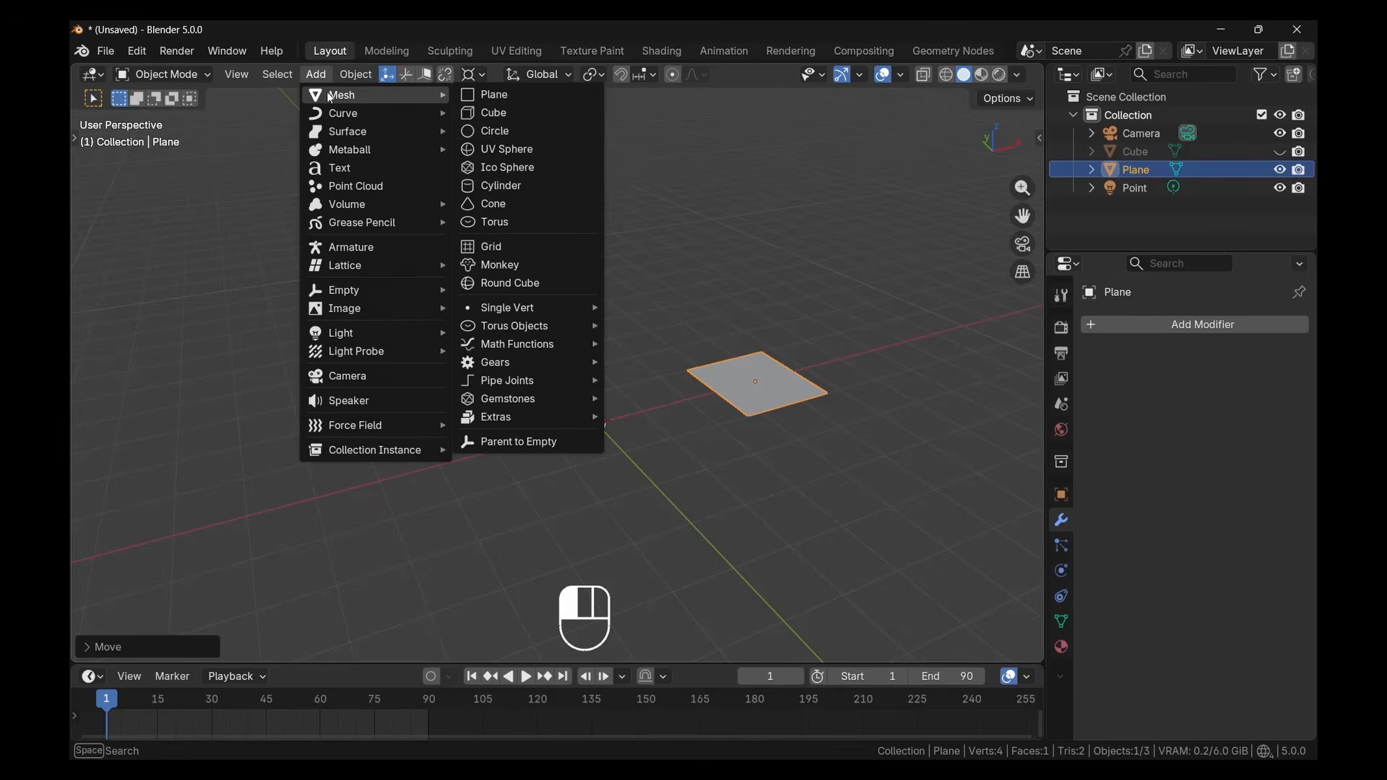
click(499, 222)
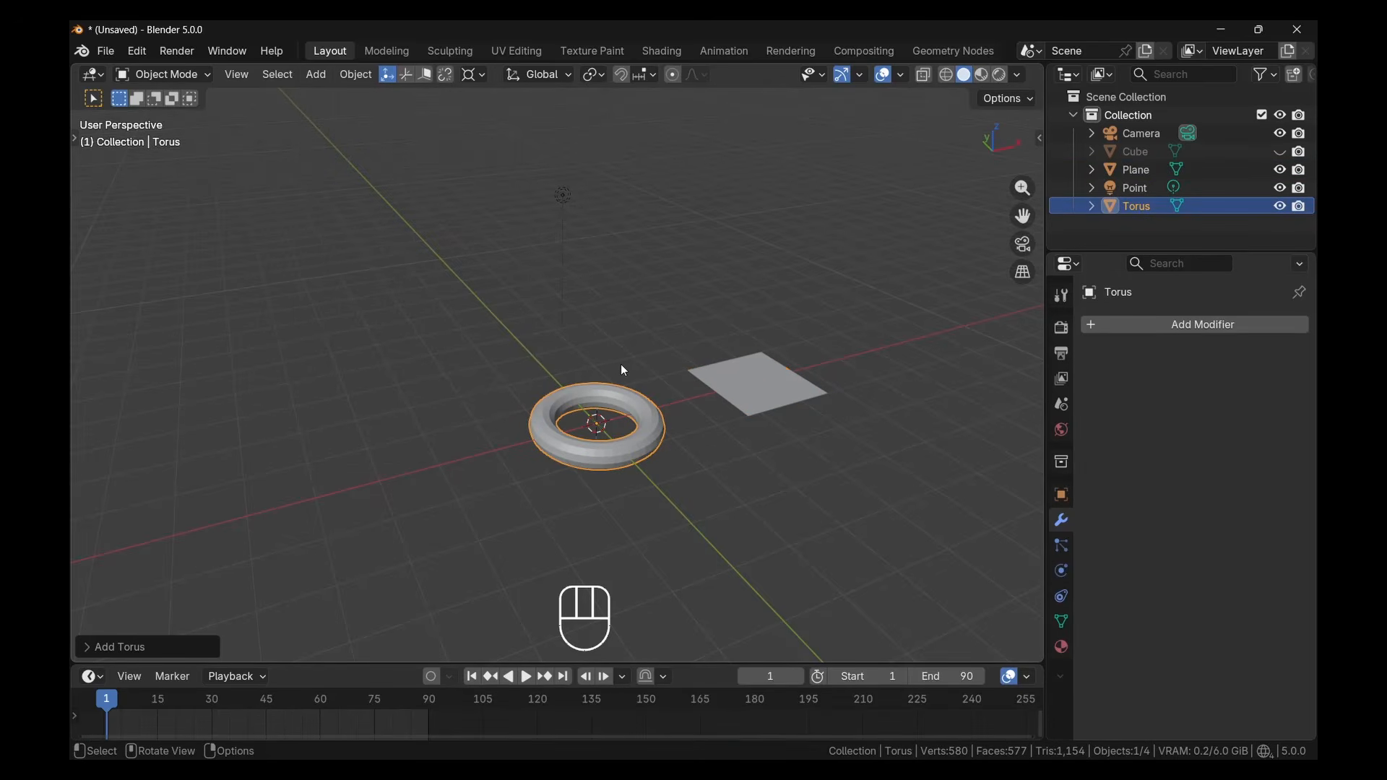
key(g)
key(x)
click(441, 416)
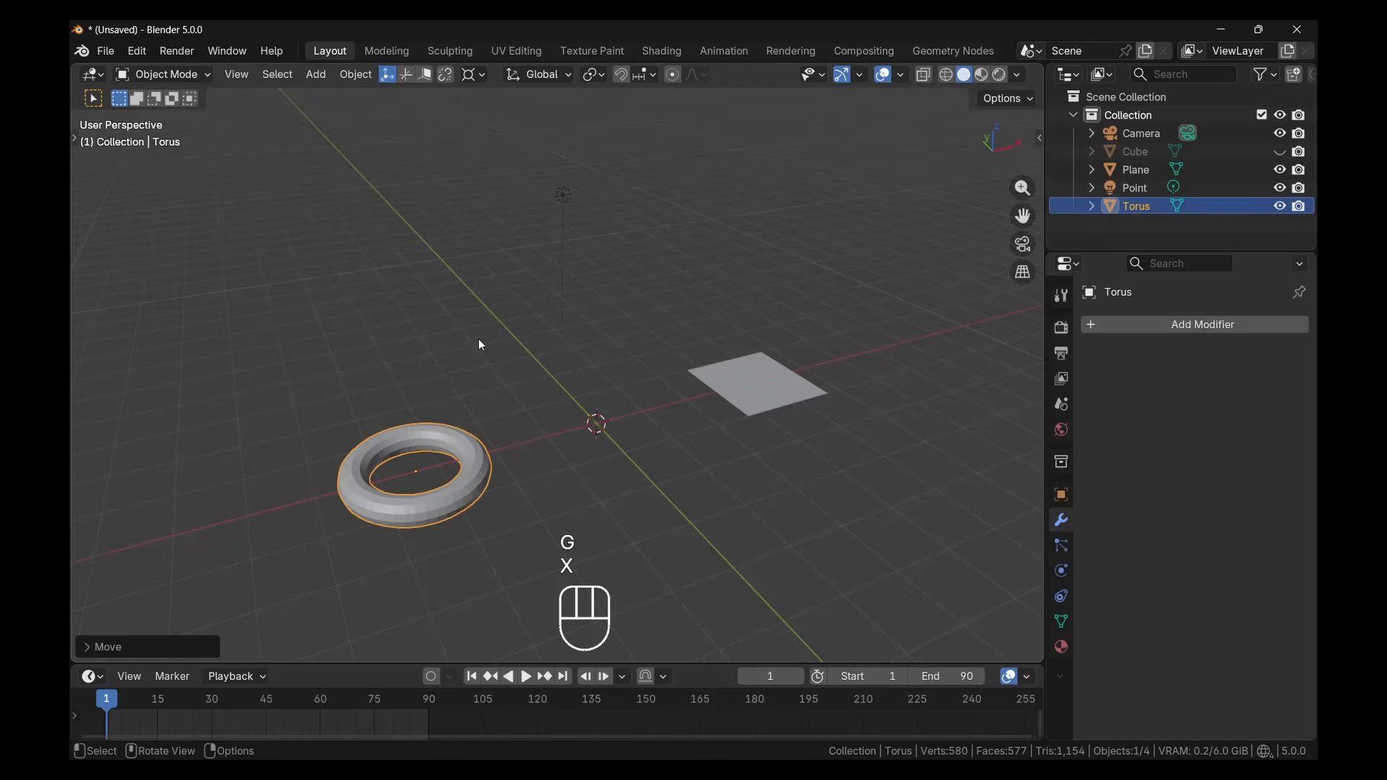
click(312, 75)
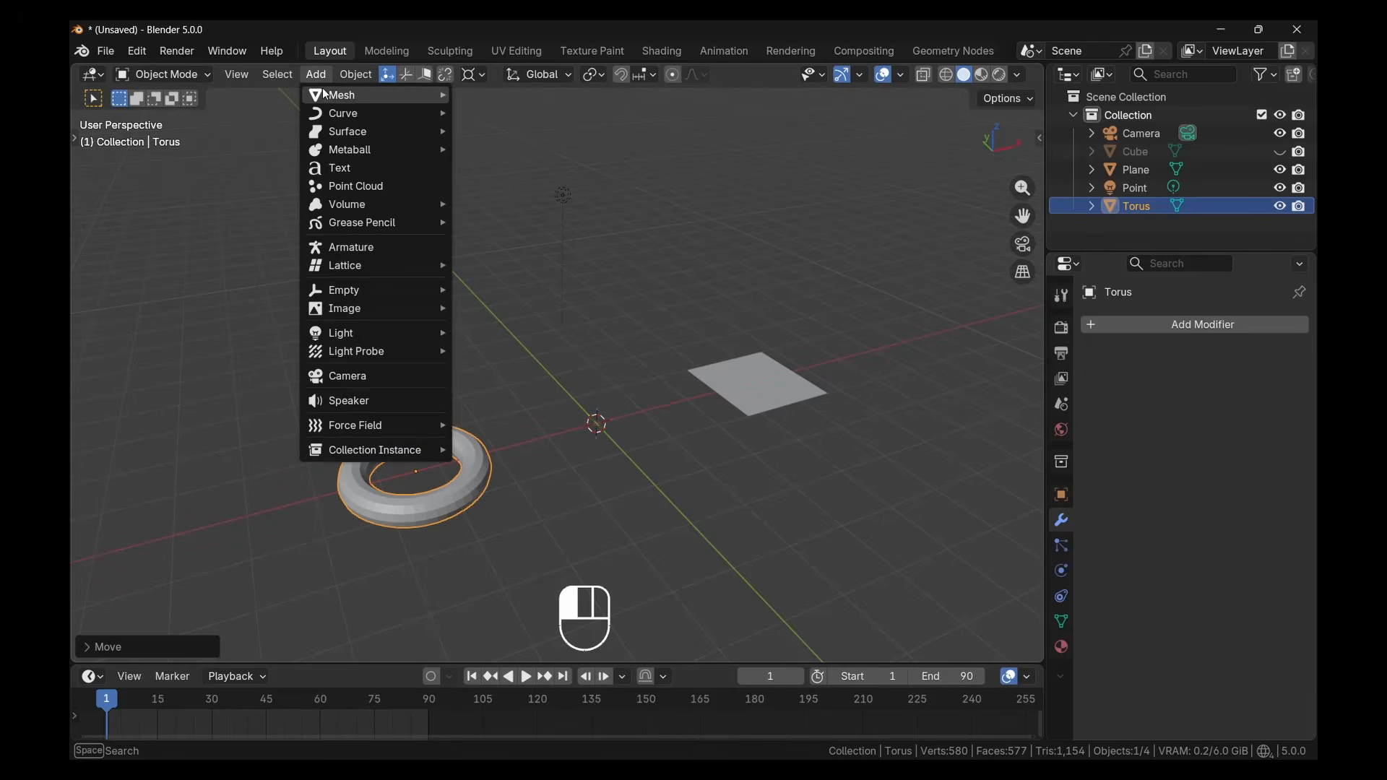
click(323, 76)
click(323, 77)
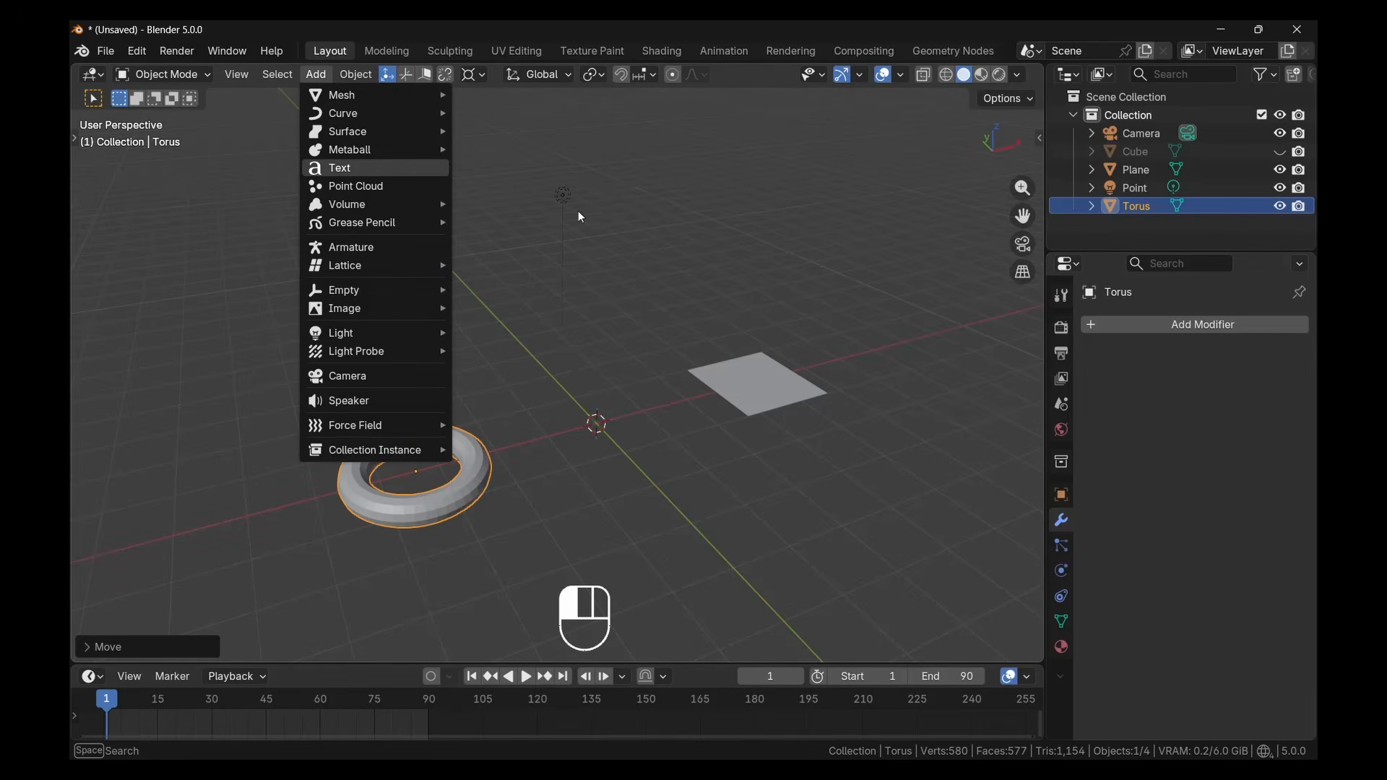
click(645, 230)
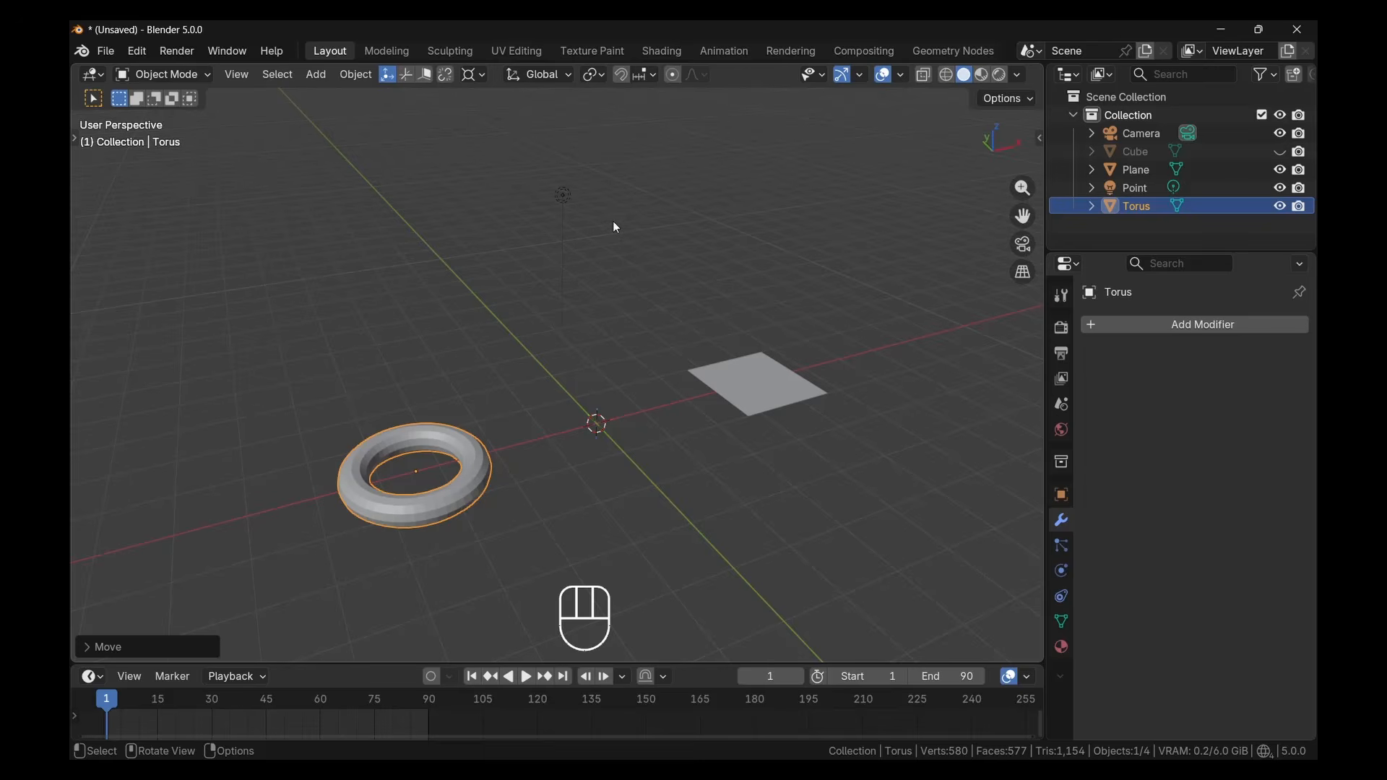
Add a UV sphere mesh and a cylinder mesh at the origin
key(shift+a)
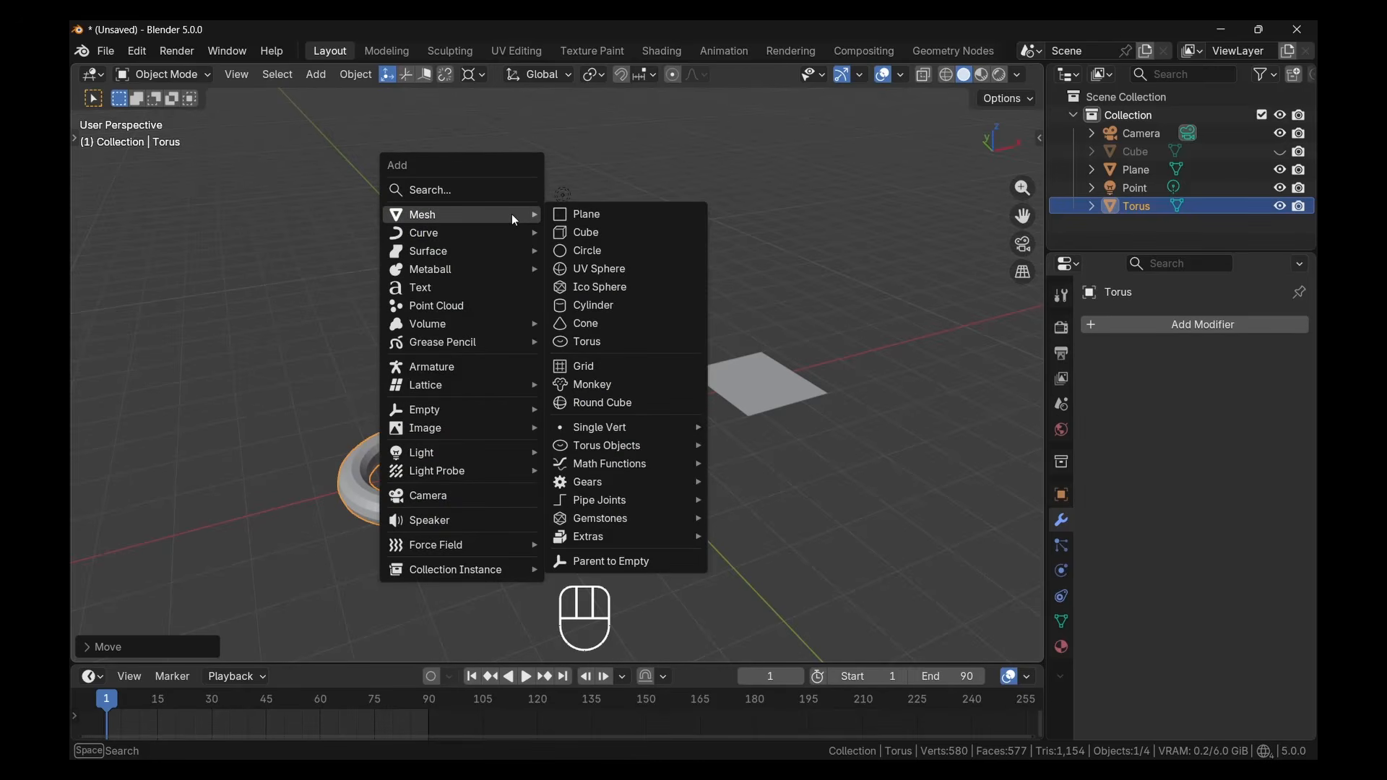
click(597, 271)
key(shift+a)
mouse_move(510, 262)
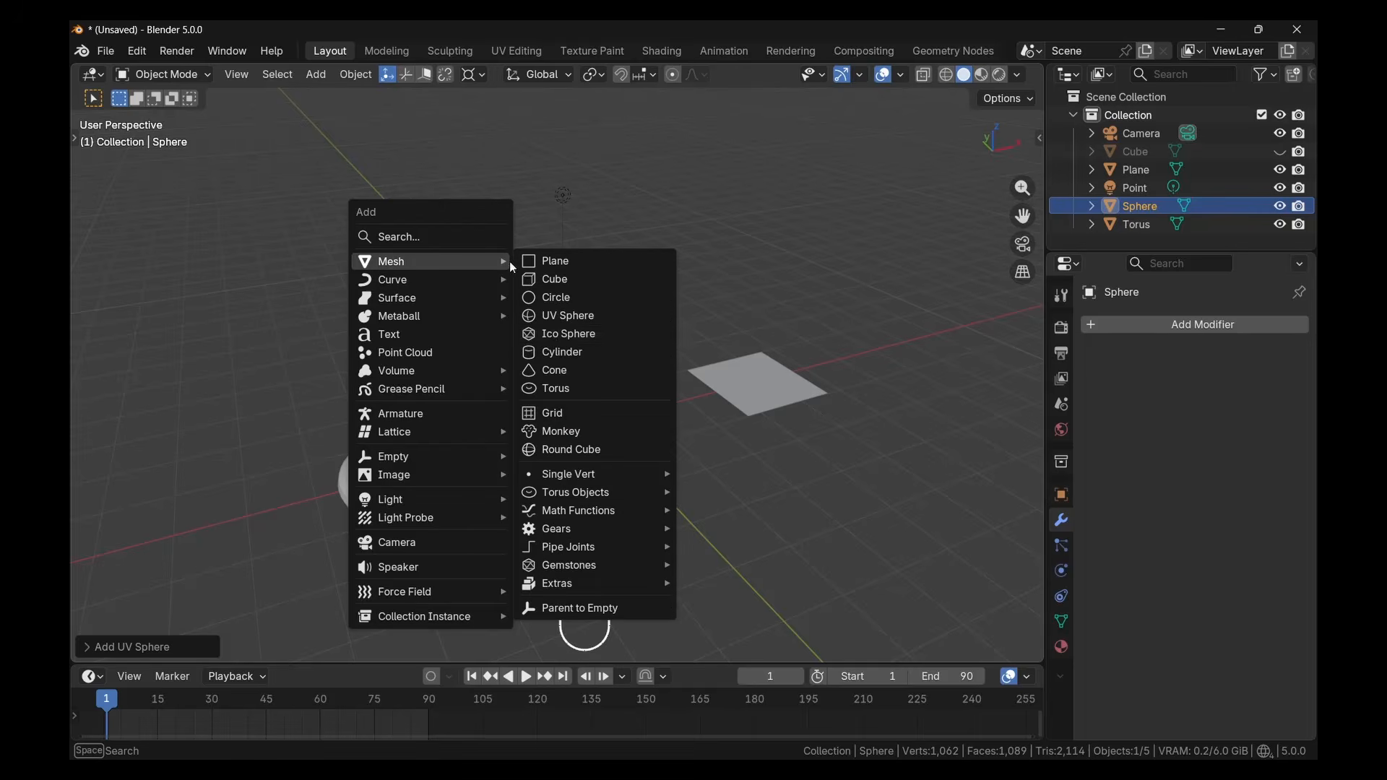
click(552, 355)
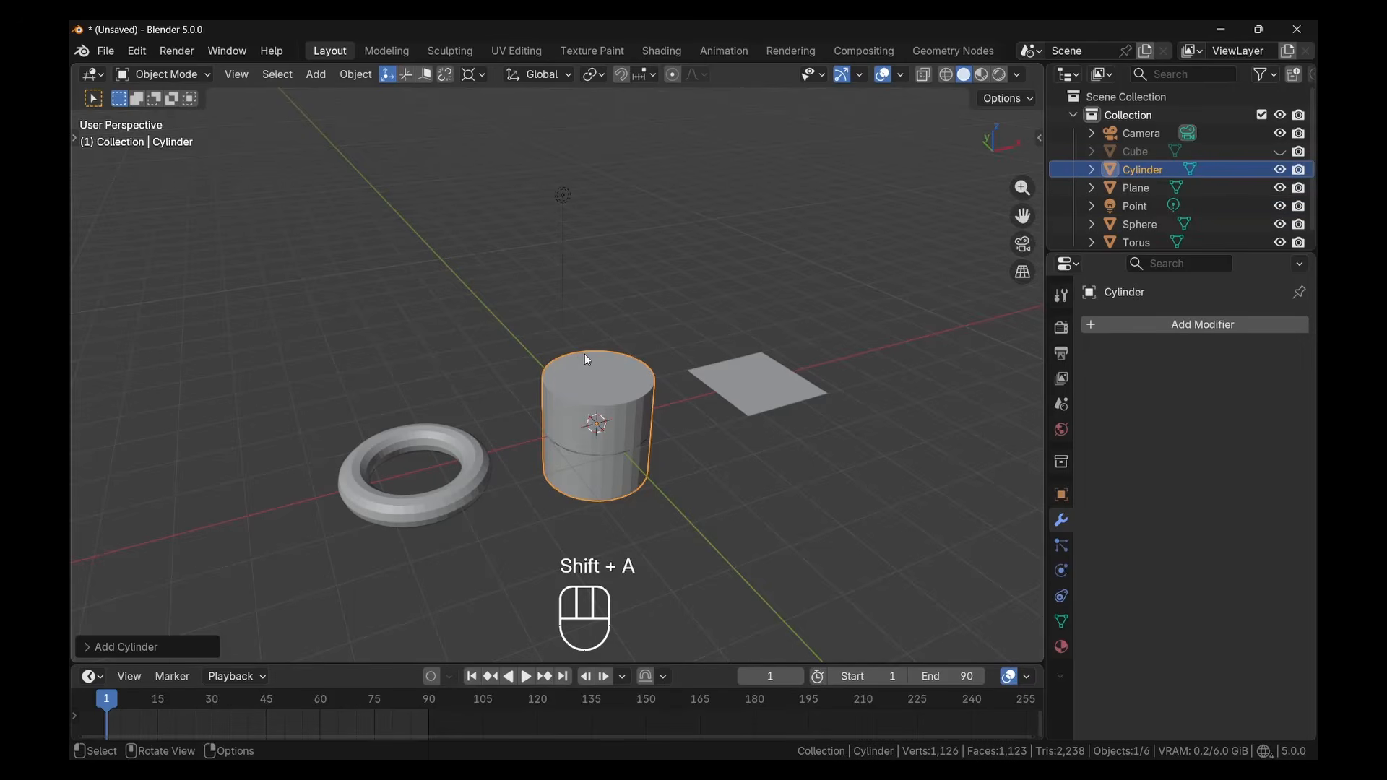
Move the cylinder off the sphere toward the plane
key(h)
key(ctrl+z)
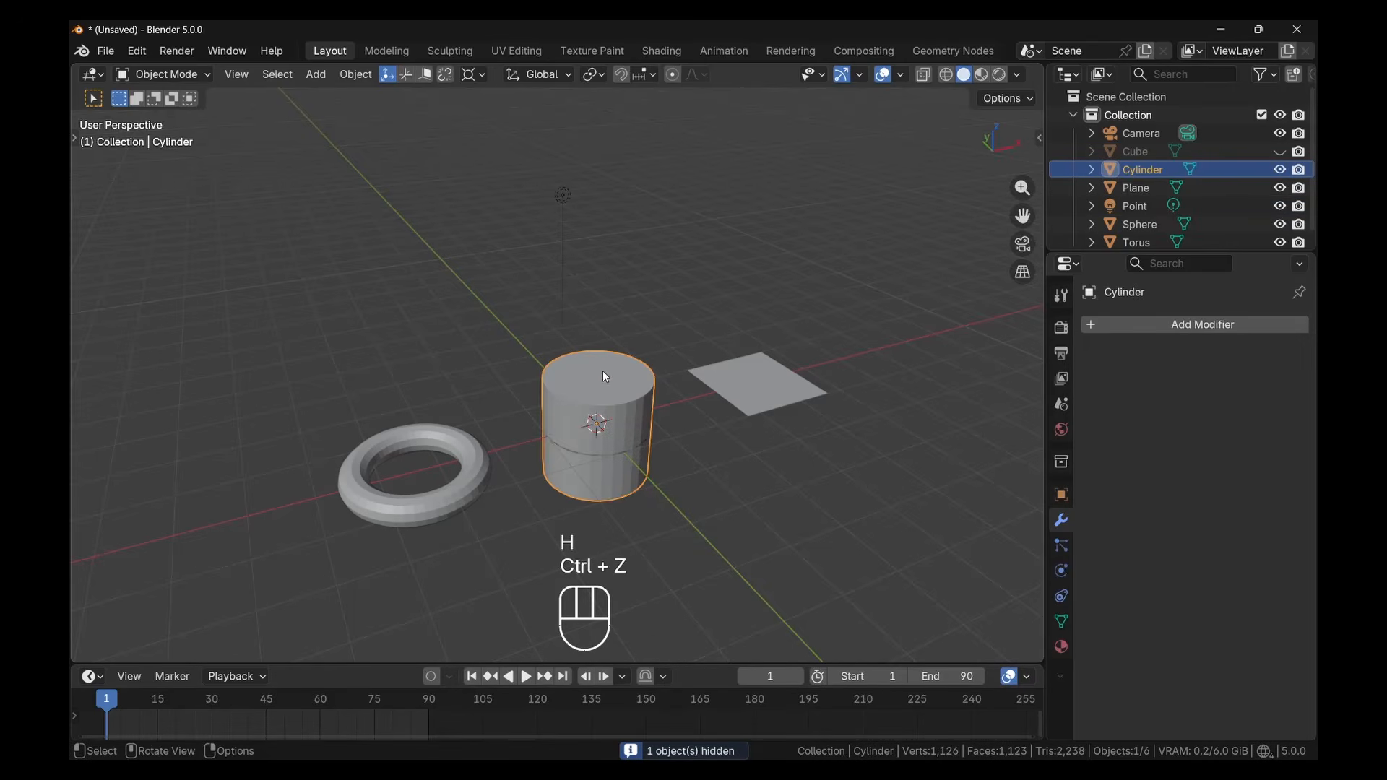
key(g)
click(684, 367)
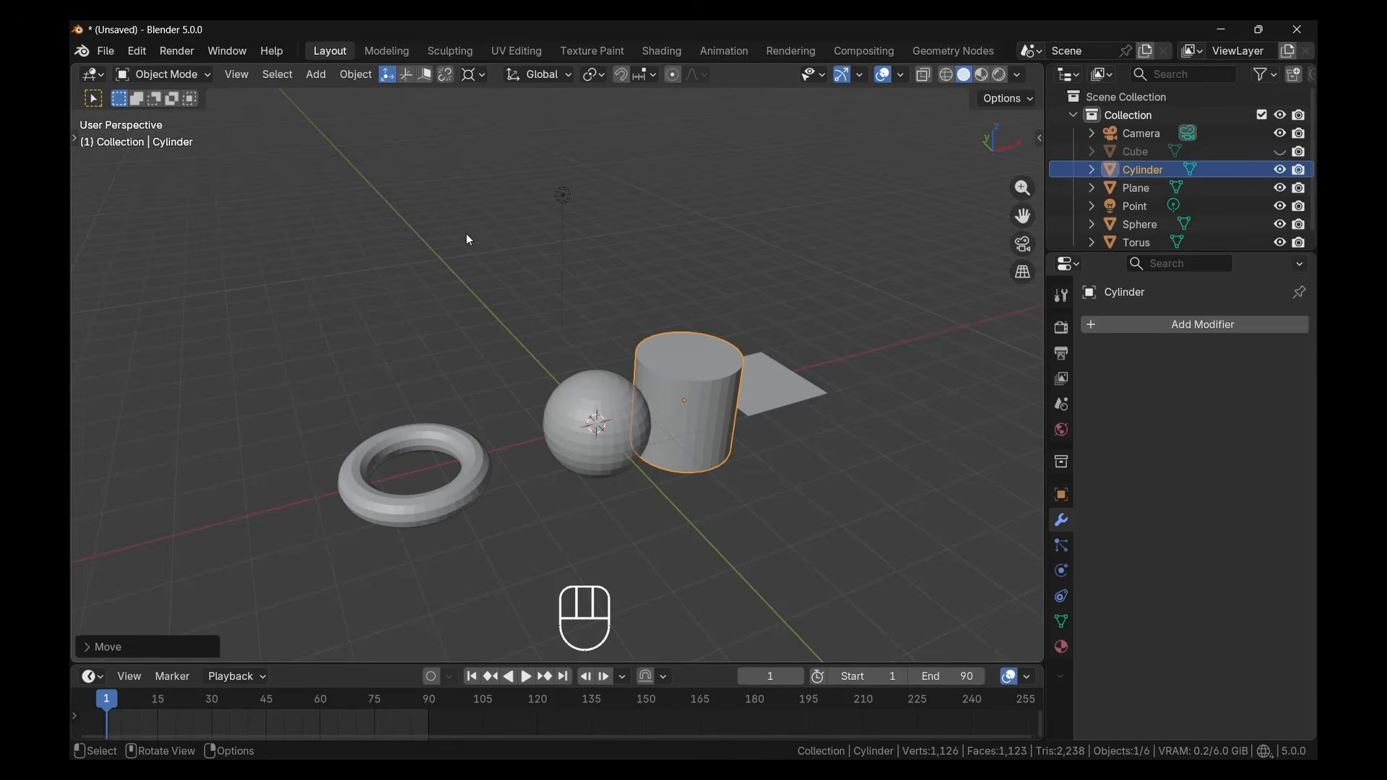
key(shift+a)
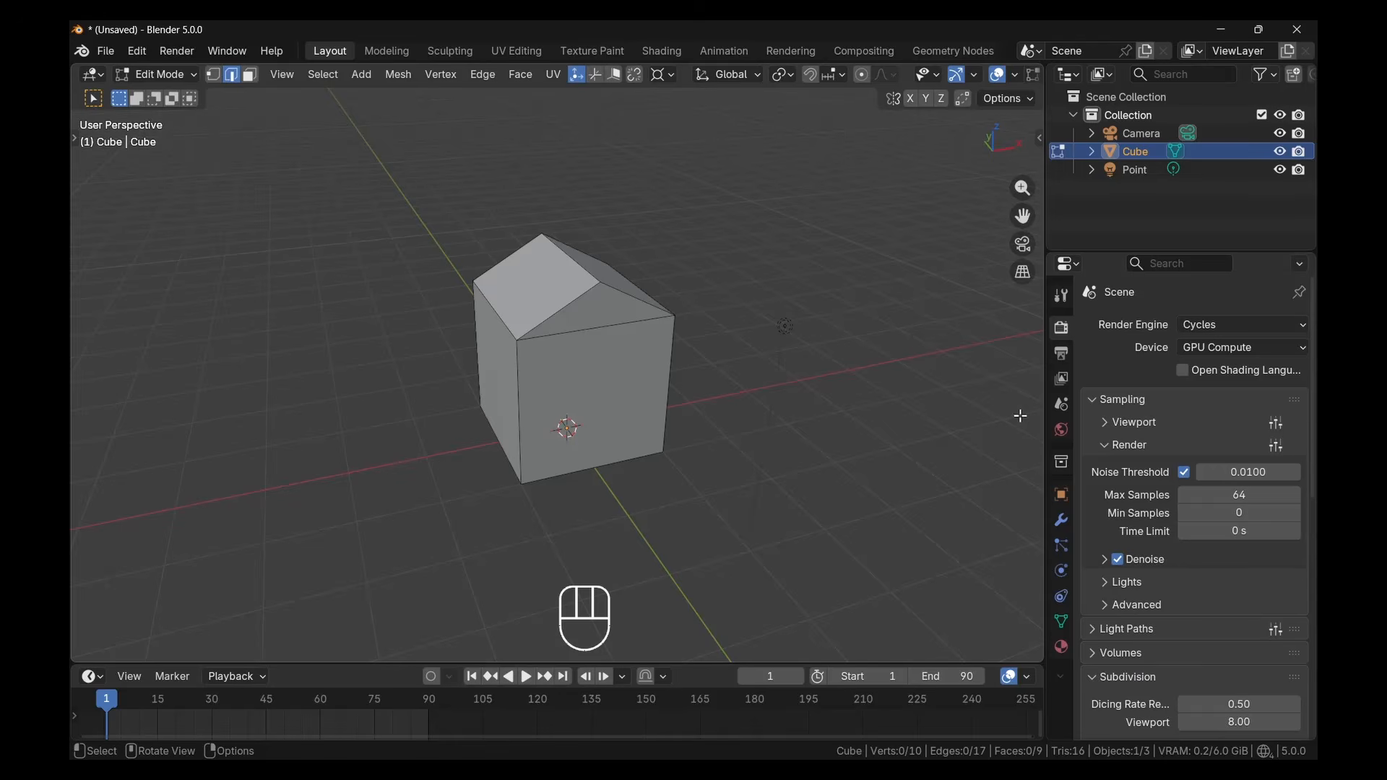
Show the modifier properties of the house-shaped cube and look through the available Generate modifiers
click(1062, 521)
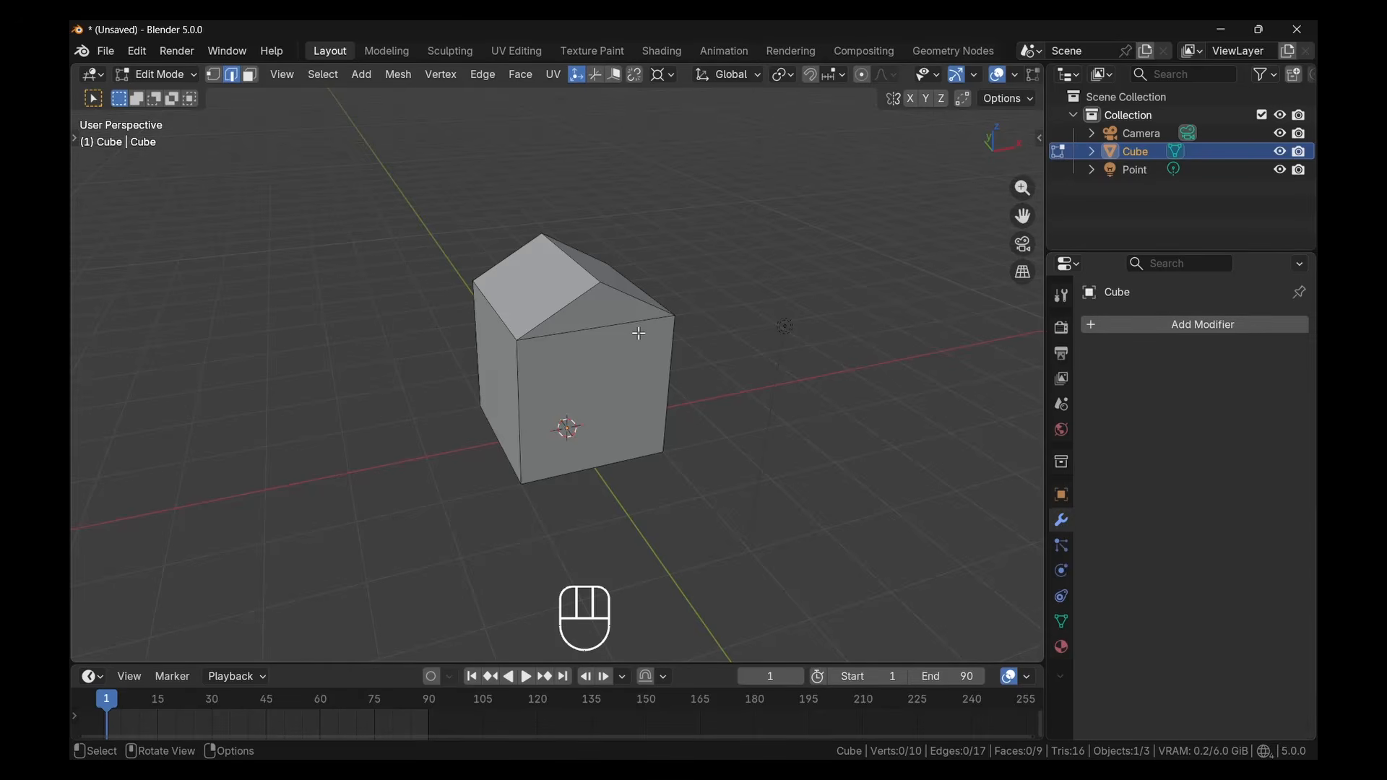
click(1159, 331)
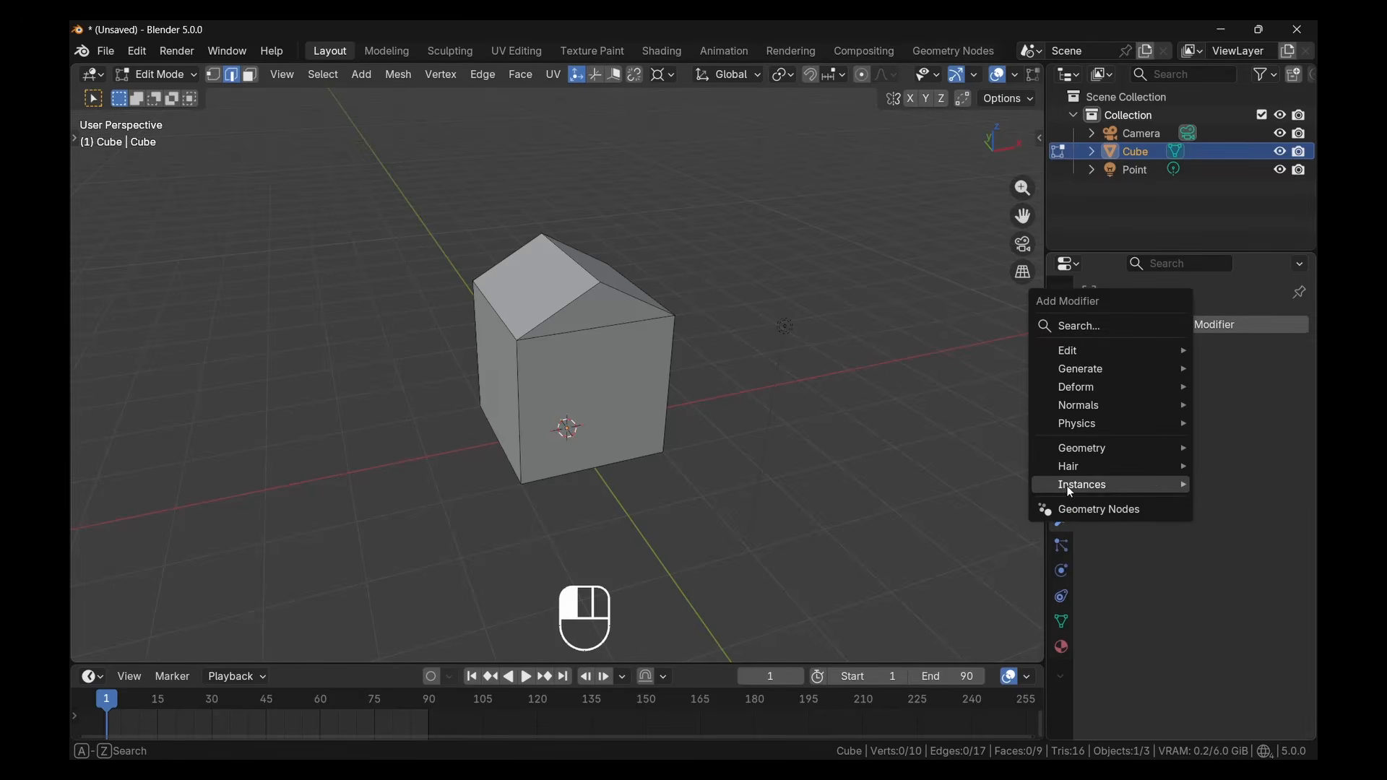
mouse_move(1160, 383)
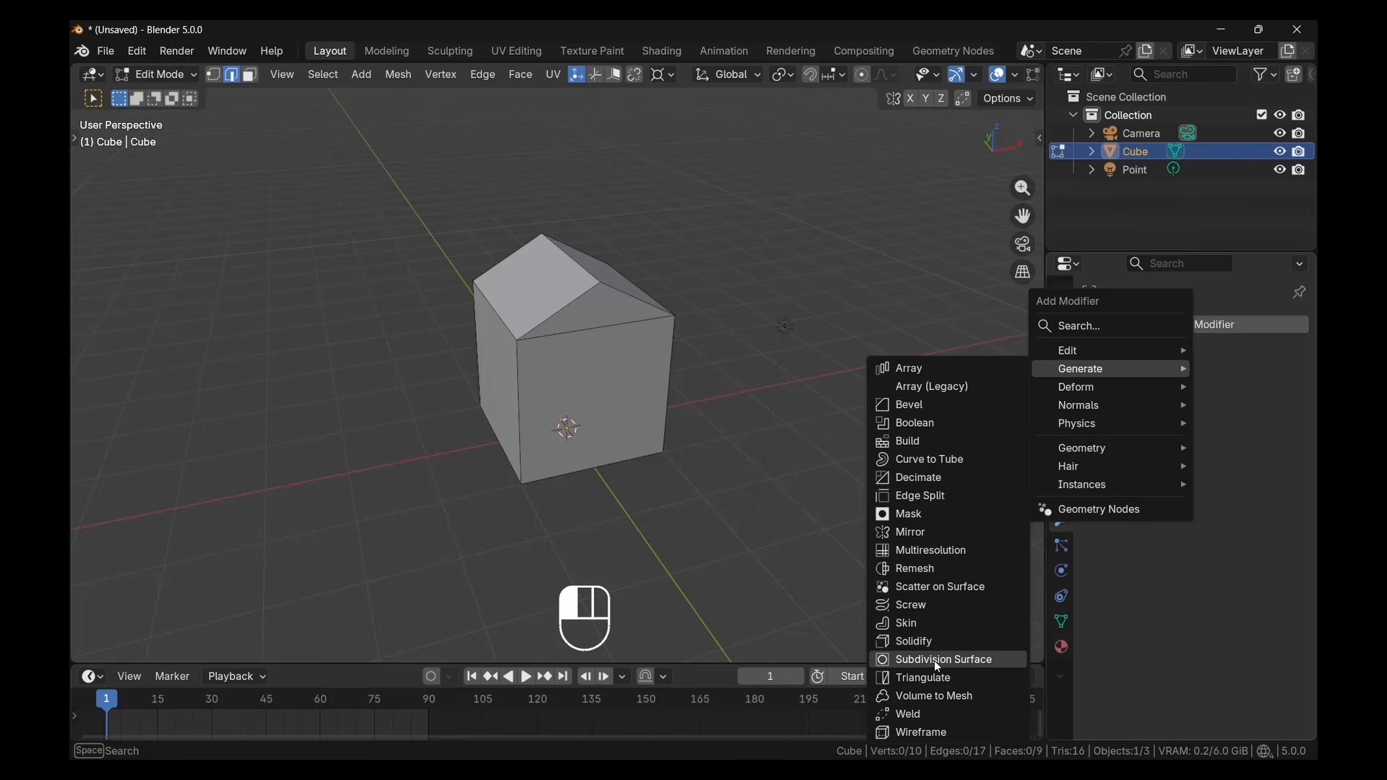
click(1273, 570)
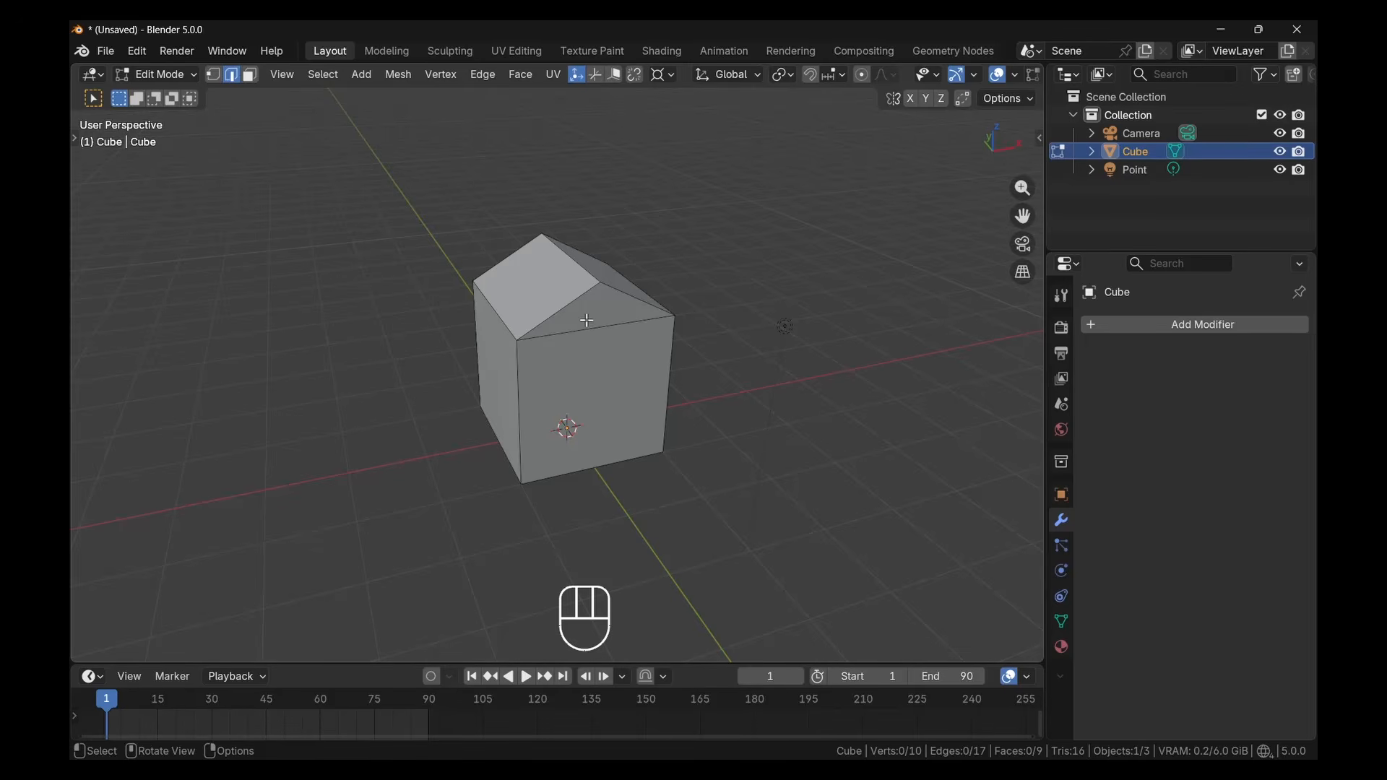
Bevel all edges of the house by about 0.09 cm with 3 segments and return to Object Mode
key(a)
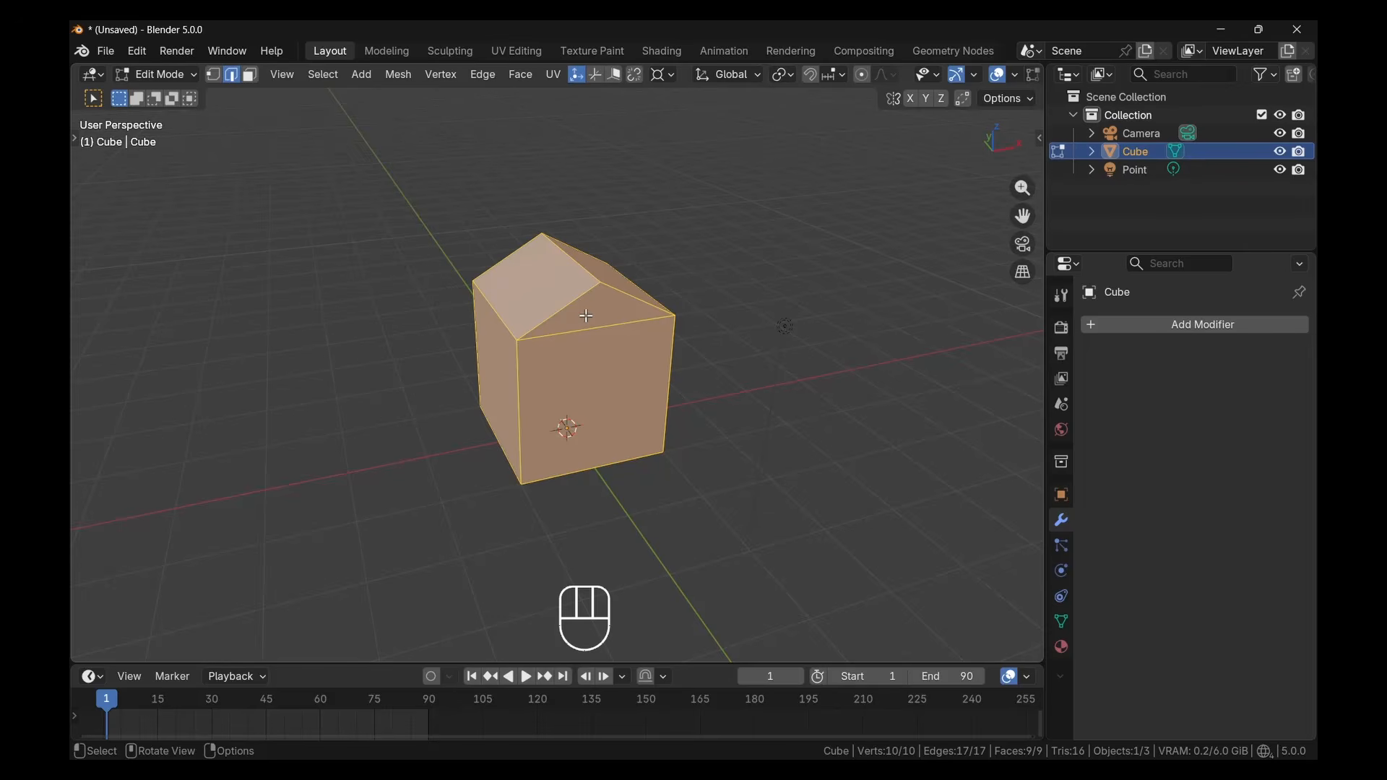
key(ctrl+b)
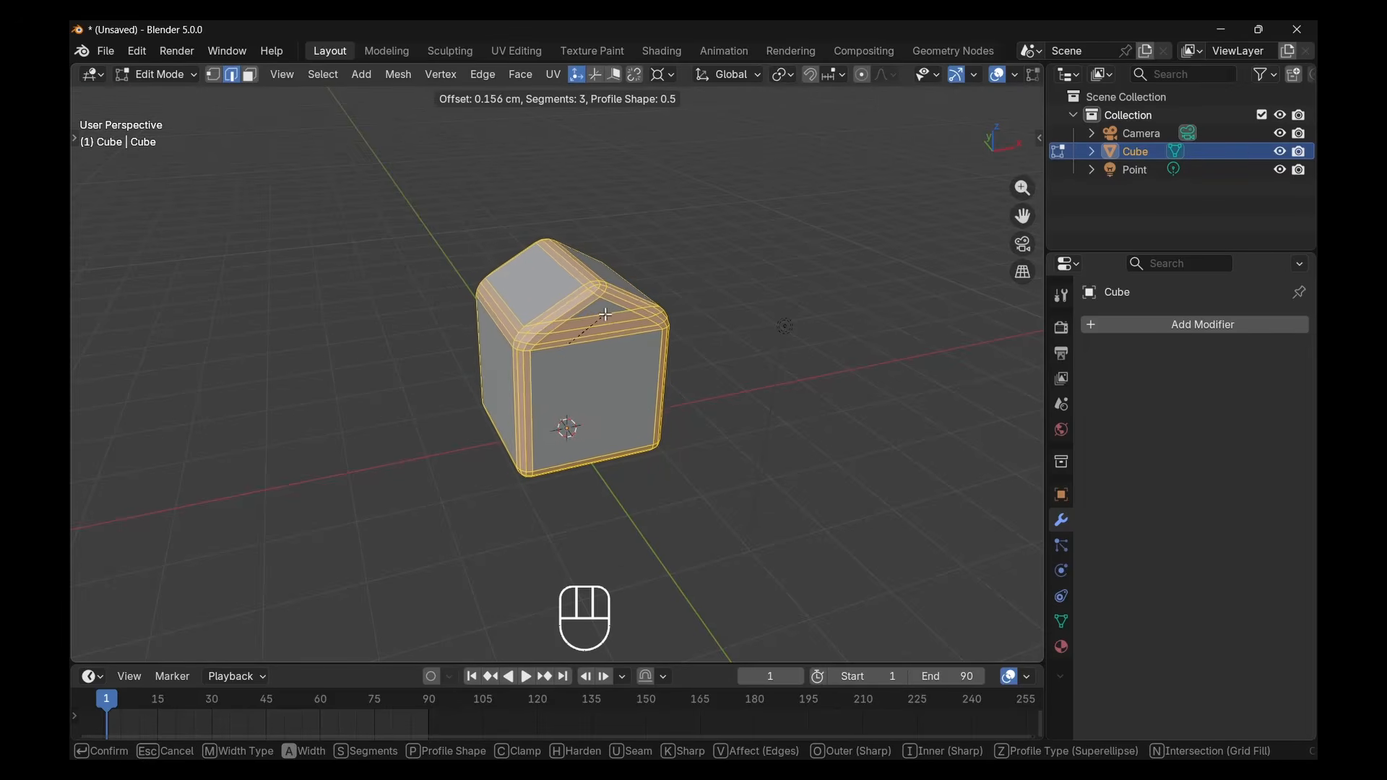
scroll(603, 316, down, 2)
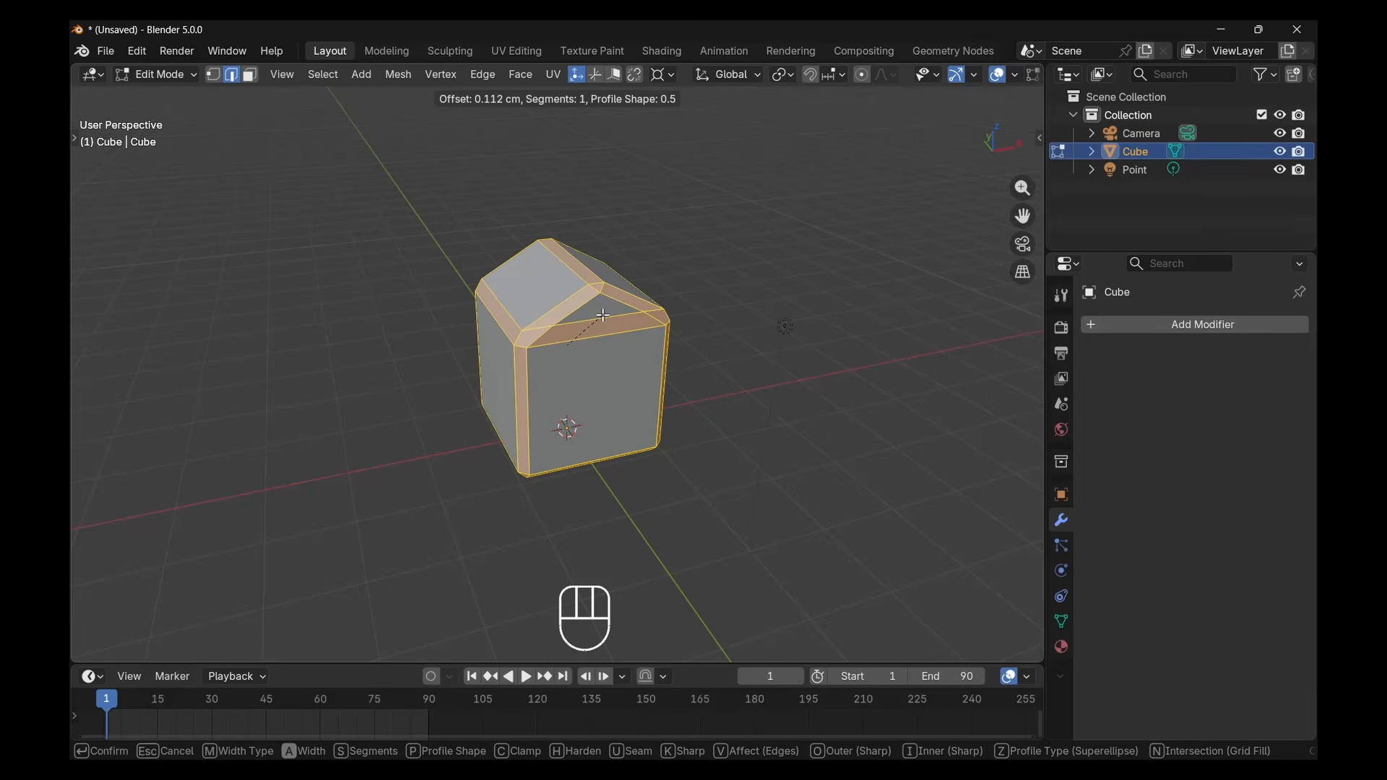
scroll(603, 316, up, 2)
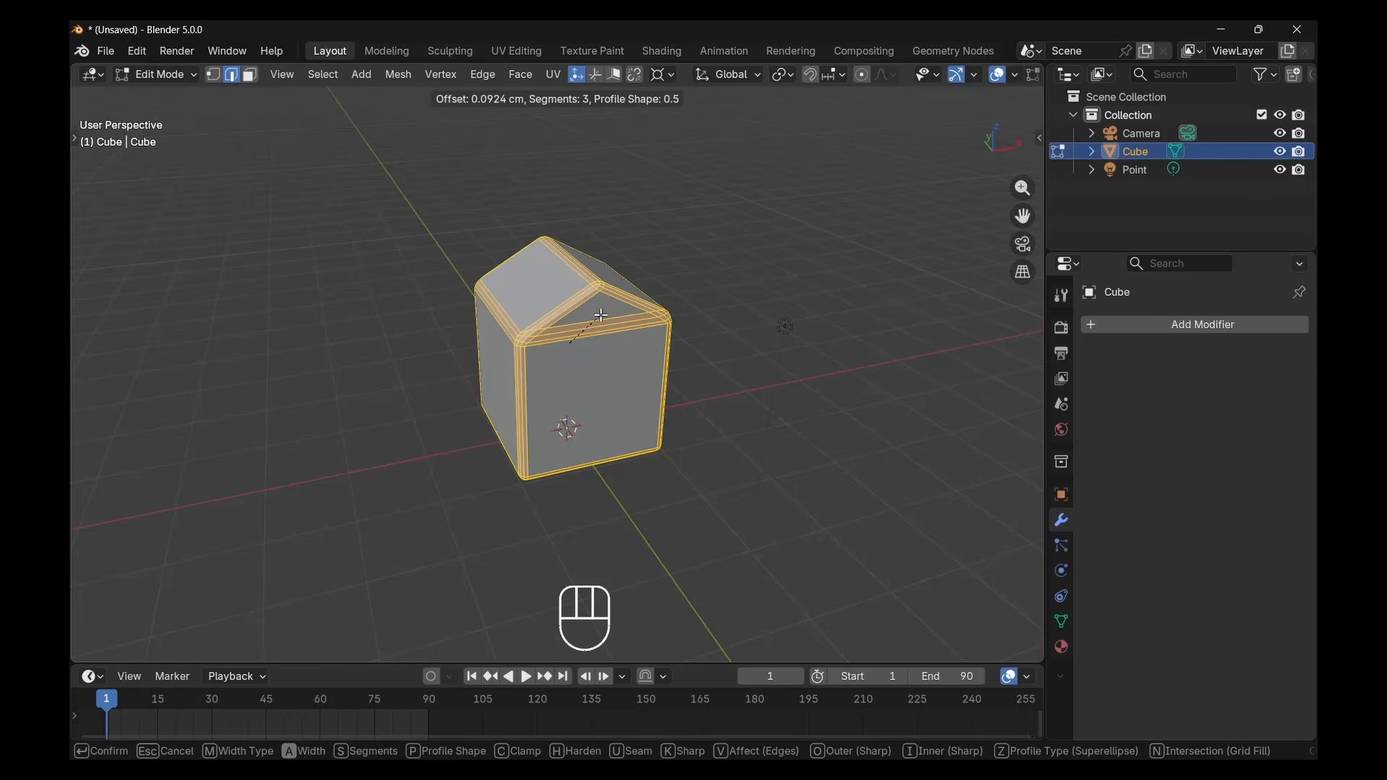
click(601, 316)
key(Tab)
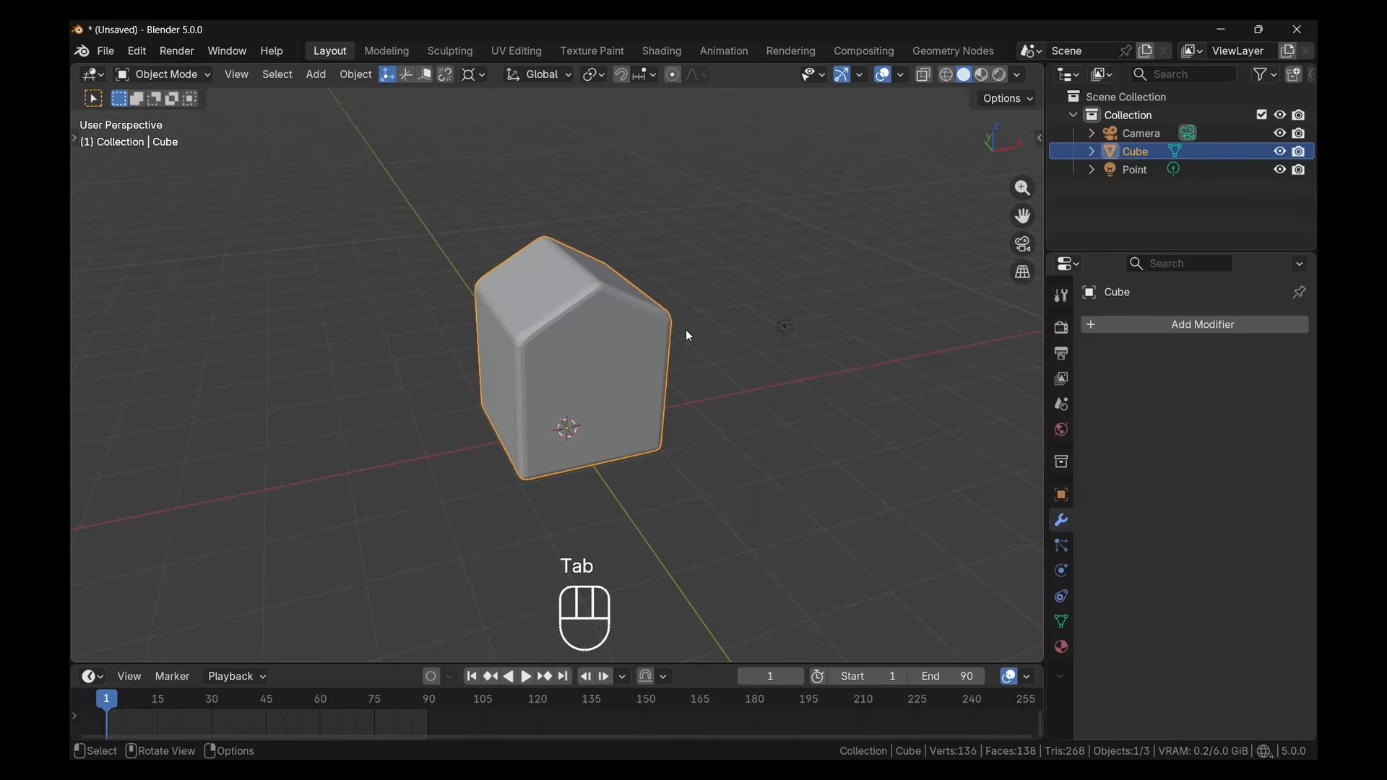
Inspect the bevelled house up close, re-enter Edit Mode and undo the bevel
scroll(674, 332, up, 1)
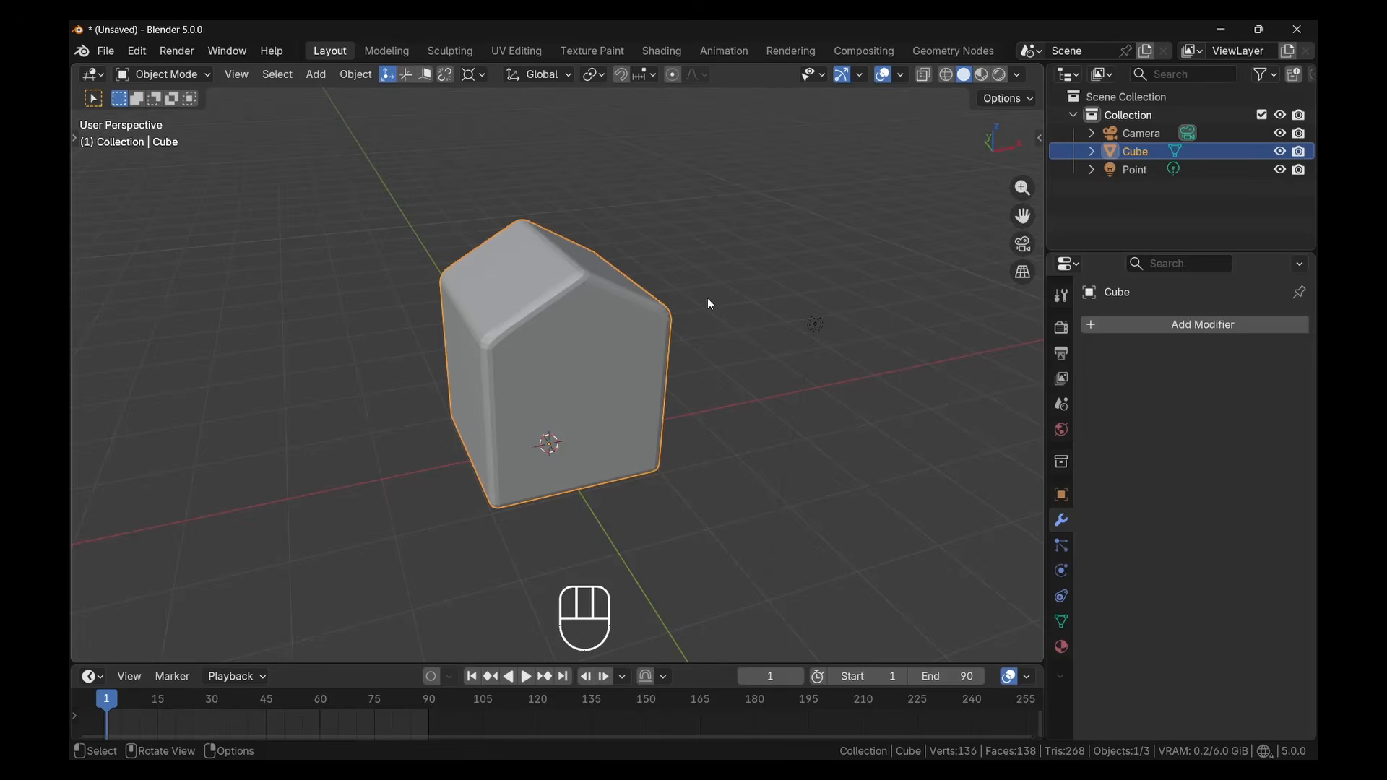
key(Tab)
scroll(568, 314, up, 2)
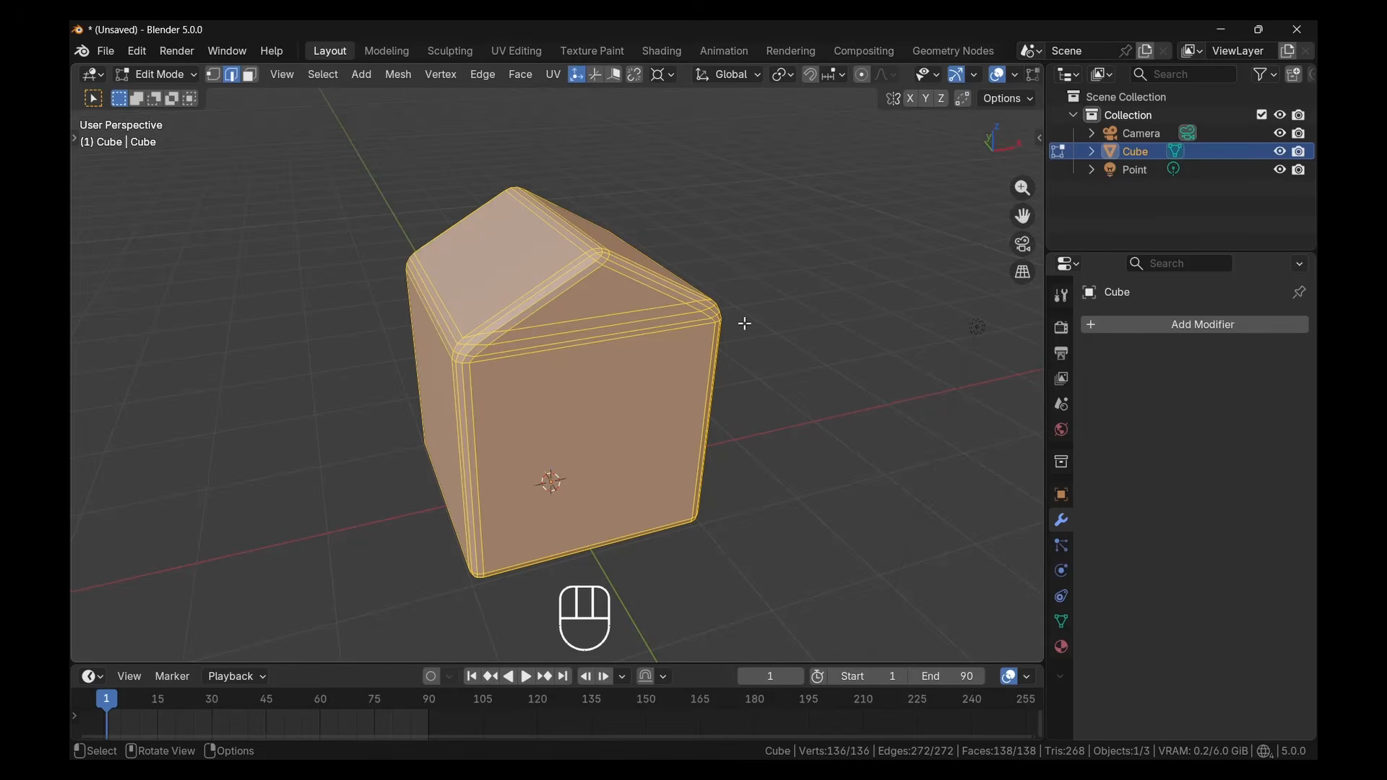
key(ctrl+z)
key(ctrl+z)
key(ctrl+z)
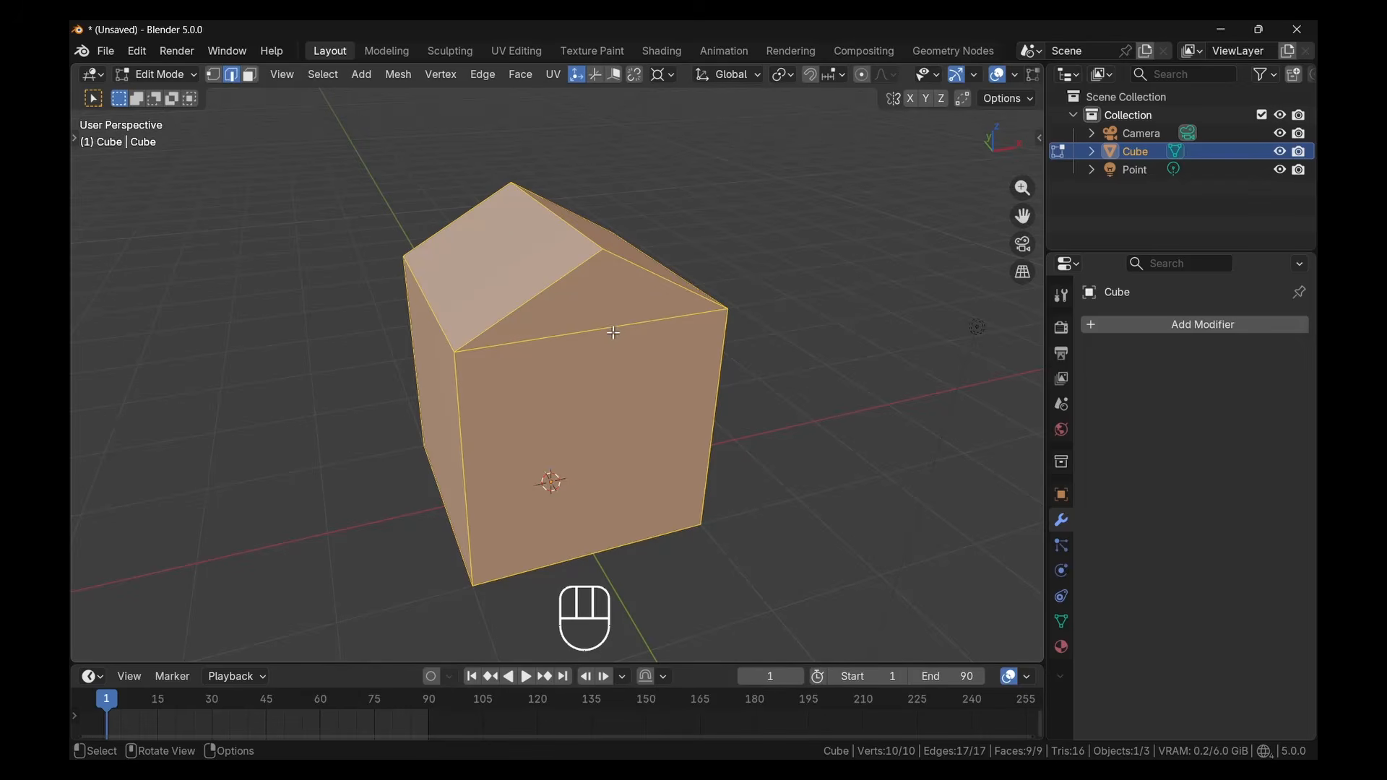
Try an edge bevel of about 0.07 cm with 2 segments on the whole house and undo it
key(ctrl+b)
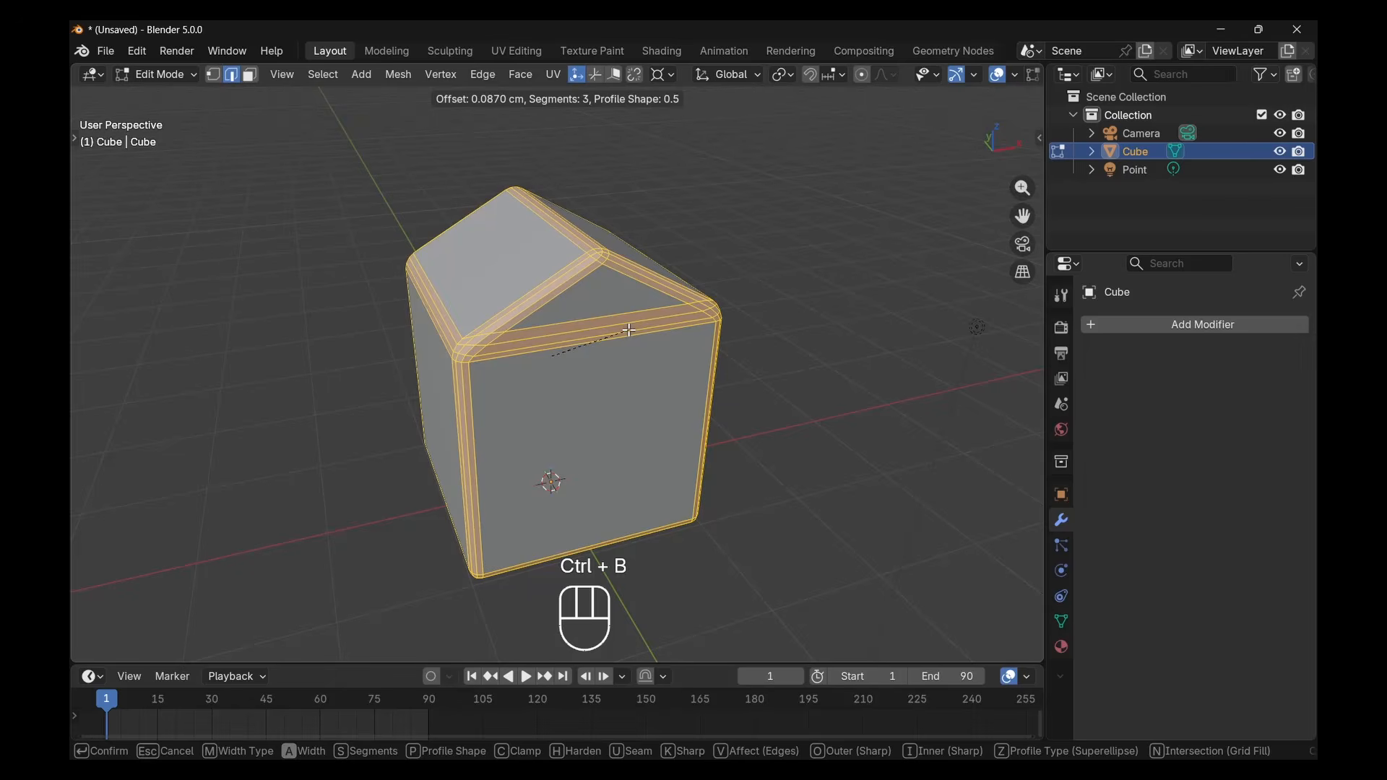
scroll(630, 330, down, 1)
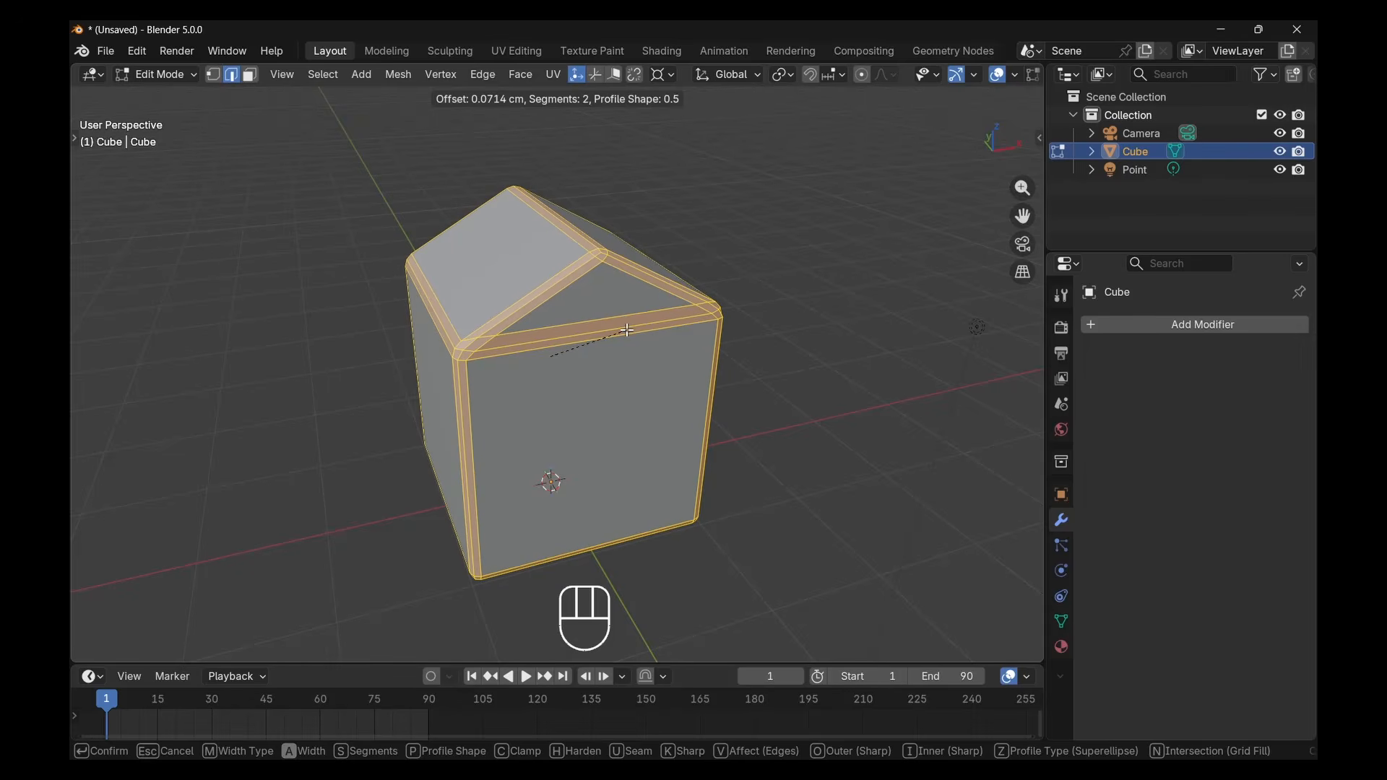
click(627, 330)
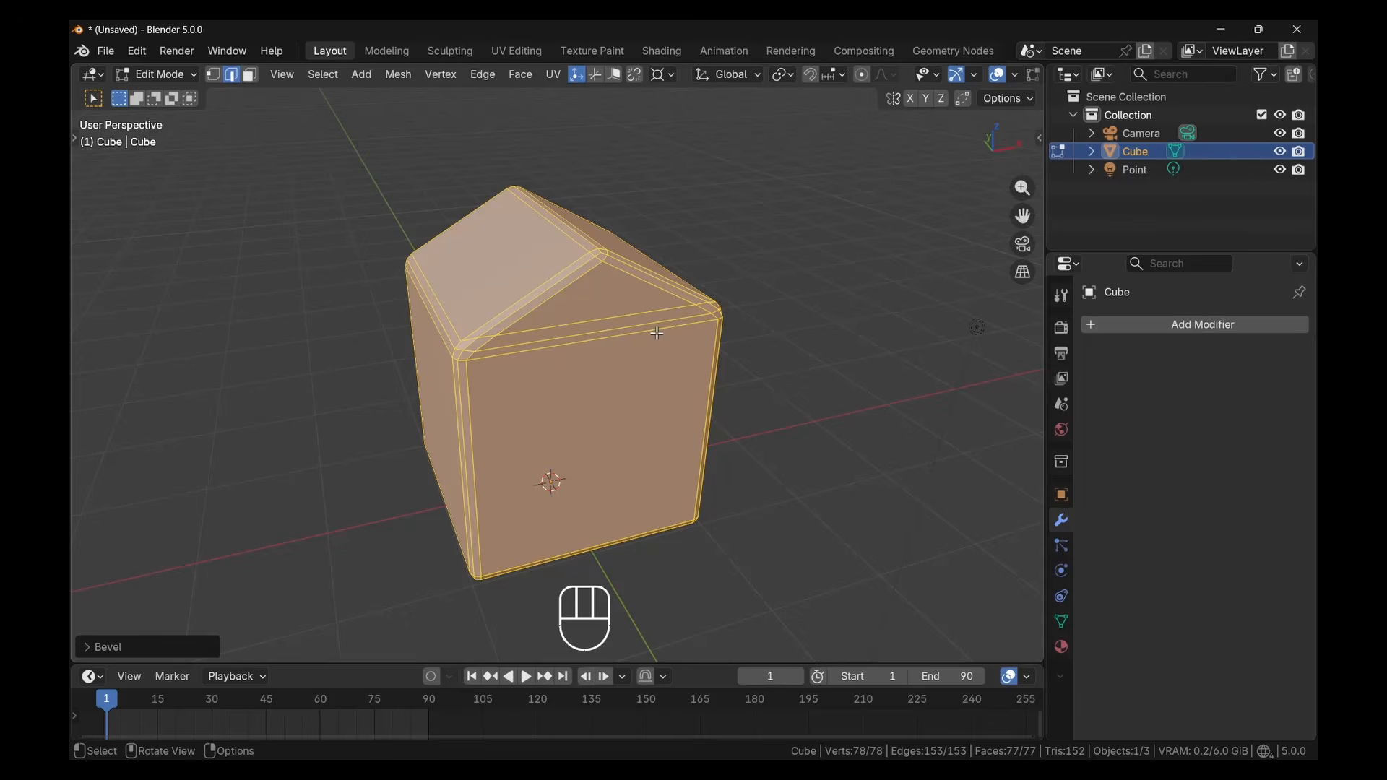
key(ctrl+z)
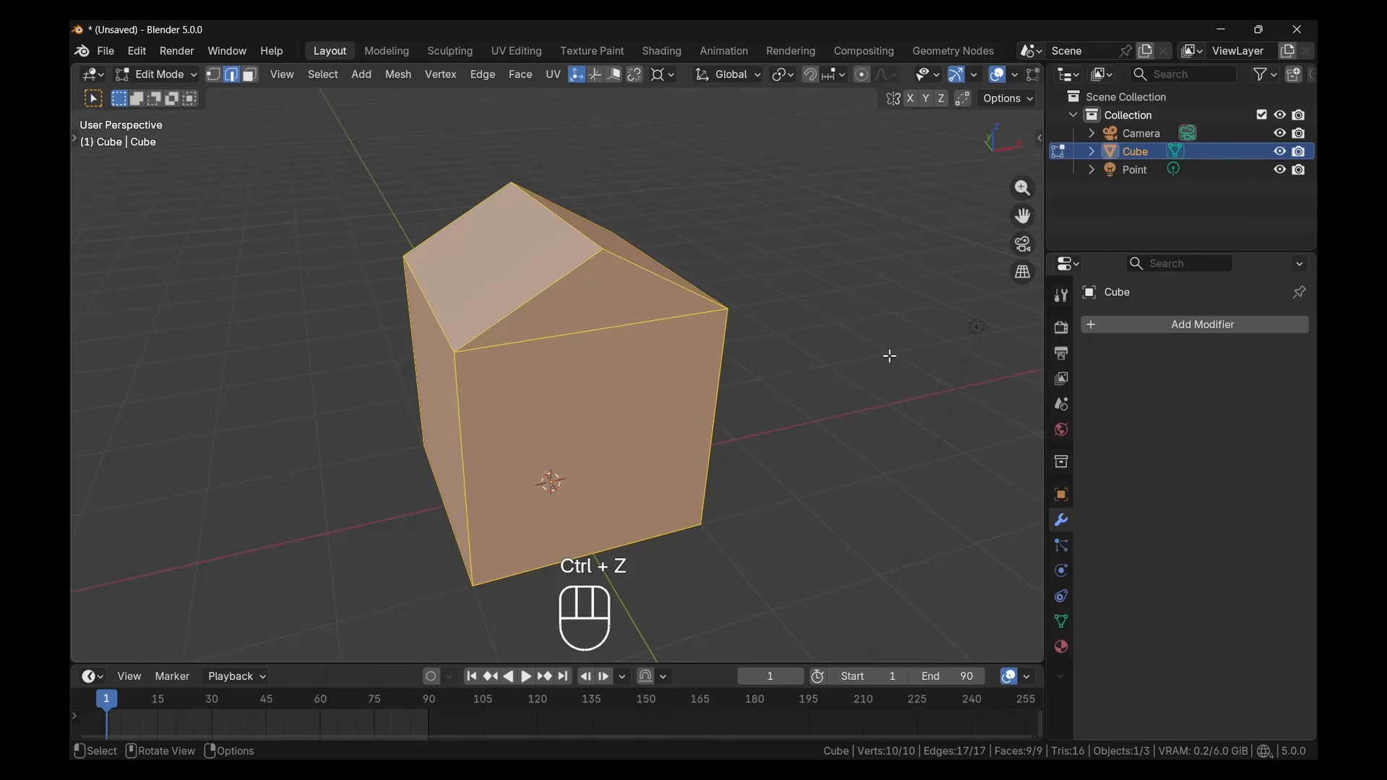
Add a Bevel modifier with 2 segments to the house and switch to Object Mode
click(1214, 326)
mouse_move(1160, 379)
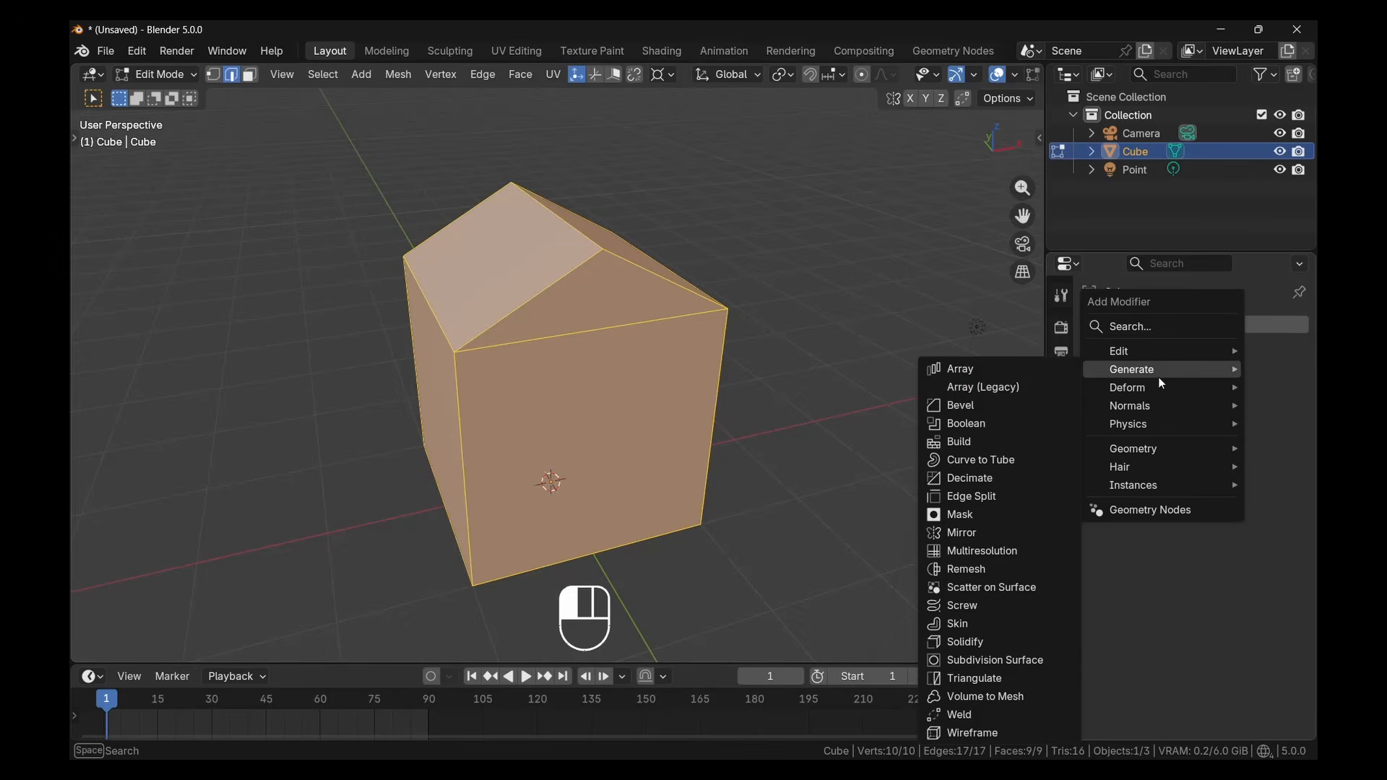
click(1009, 405)
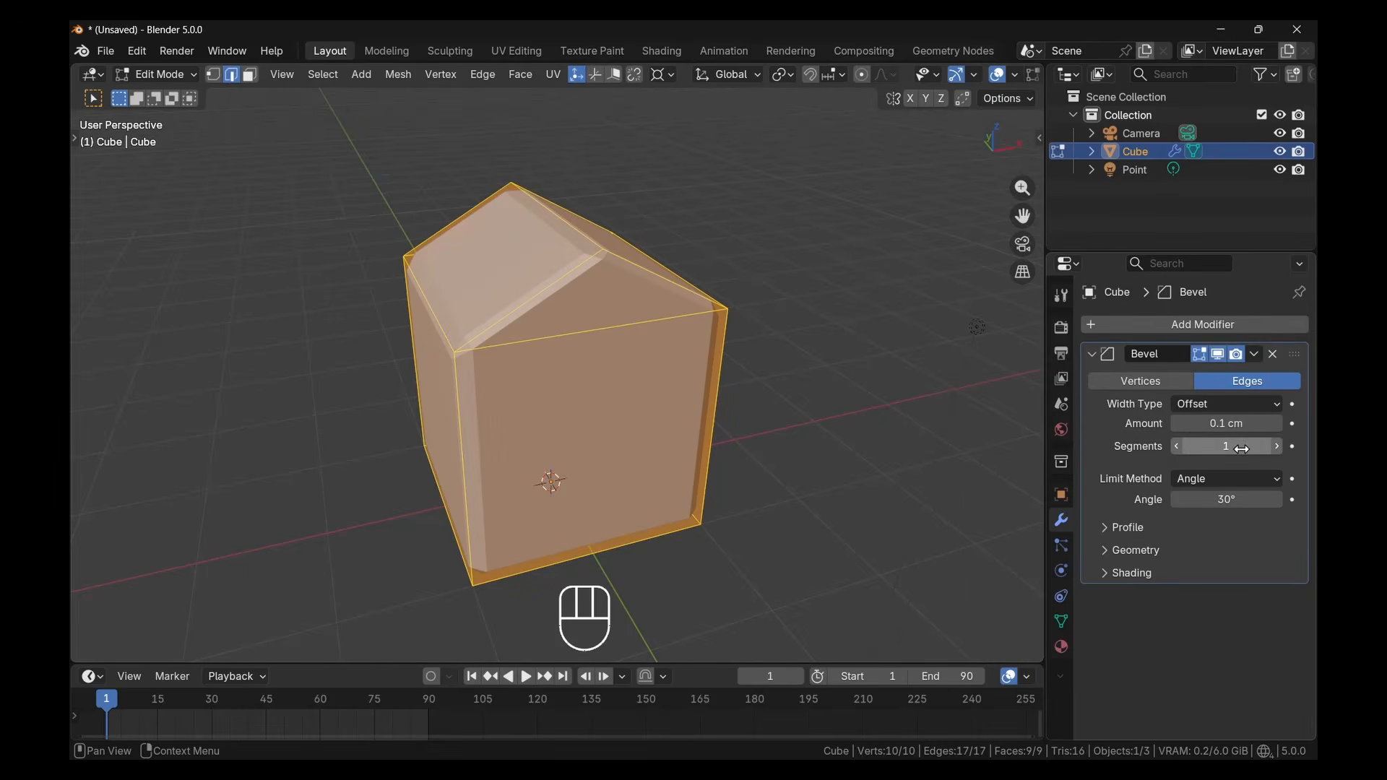
scroll(527, 321, up, 2)
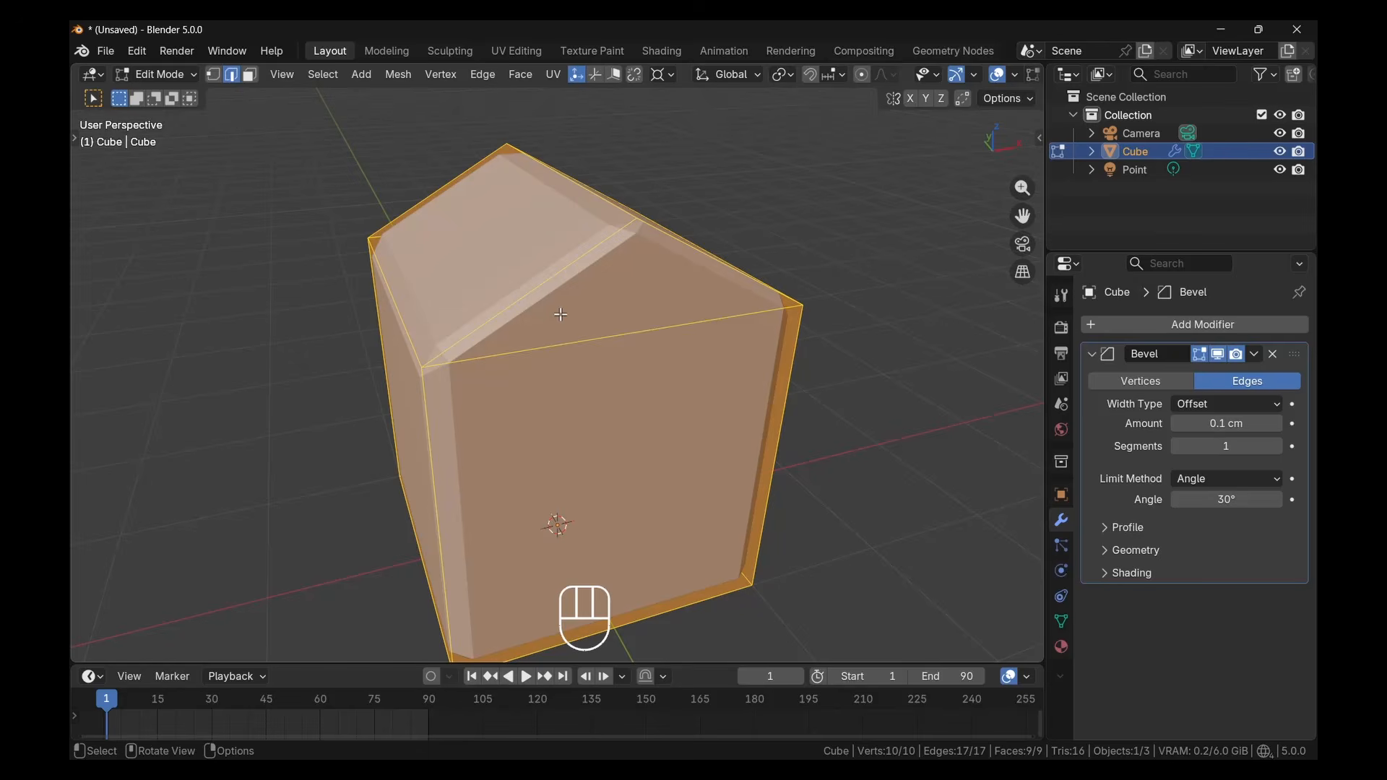
key(Tab)
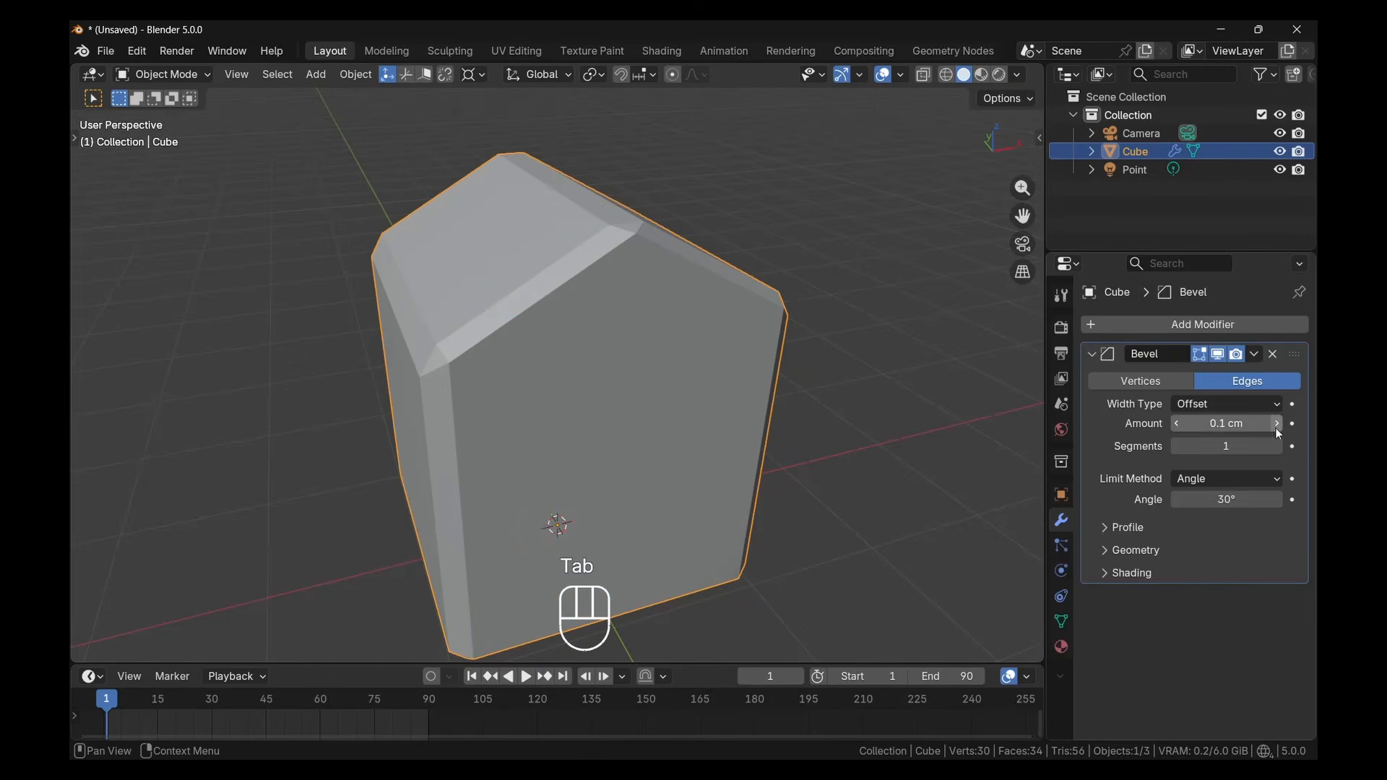
click(1281, 449)
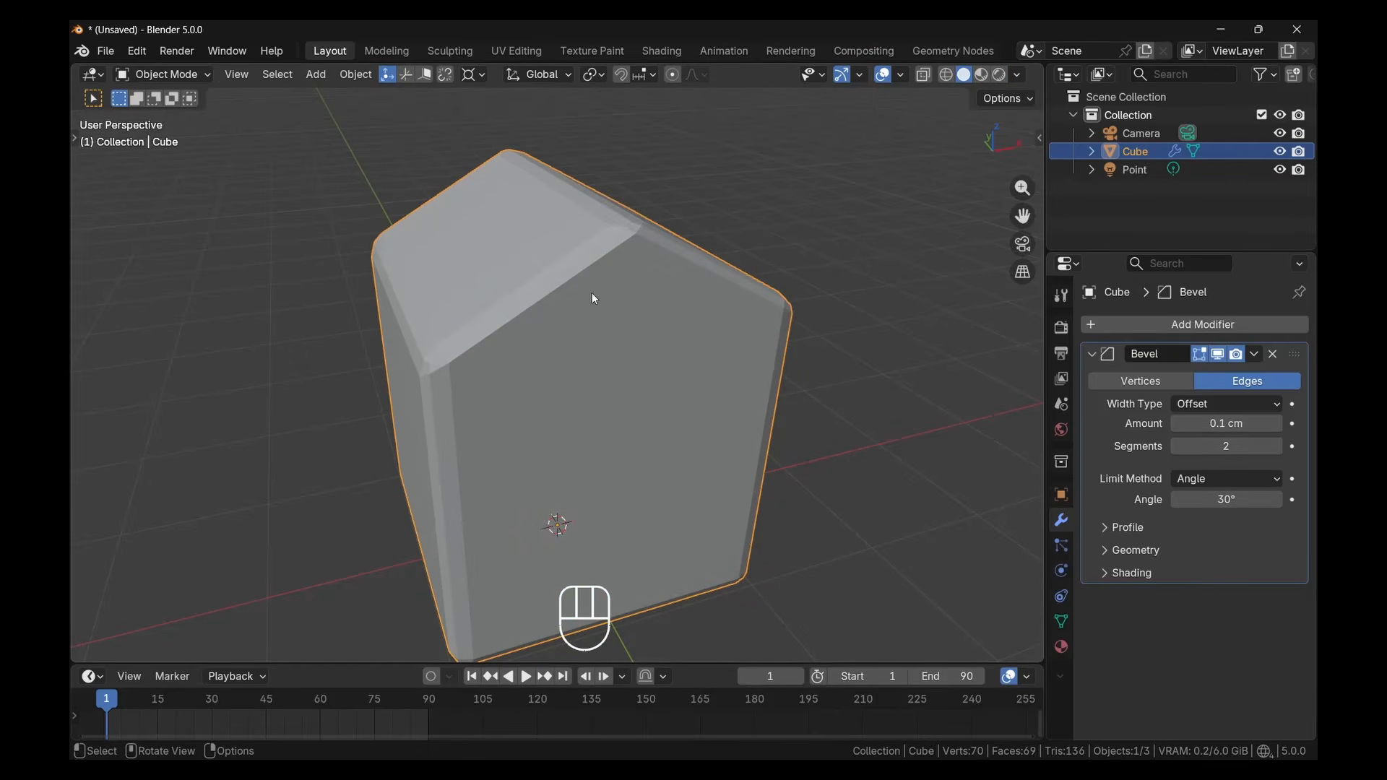
Compare the house's base mesh in Edit Mode with its bevelled form in Object Mode
key(Tab)
middle_drag(533, 342, 519, 333)
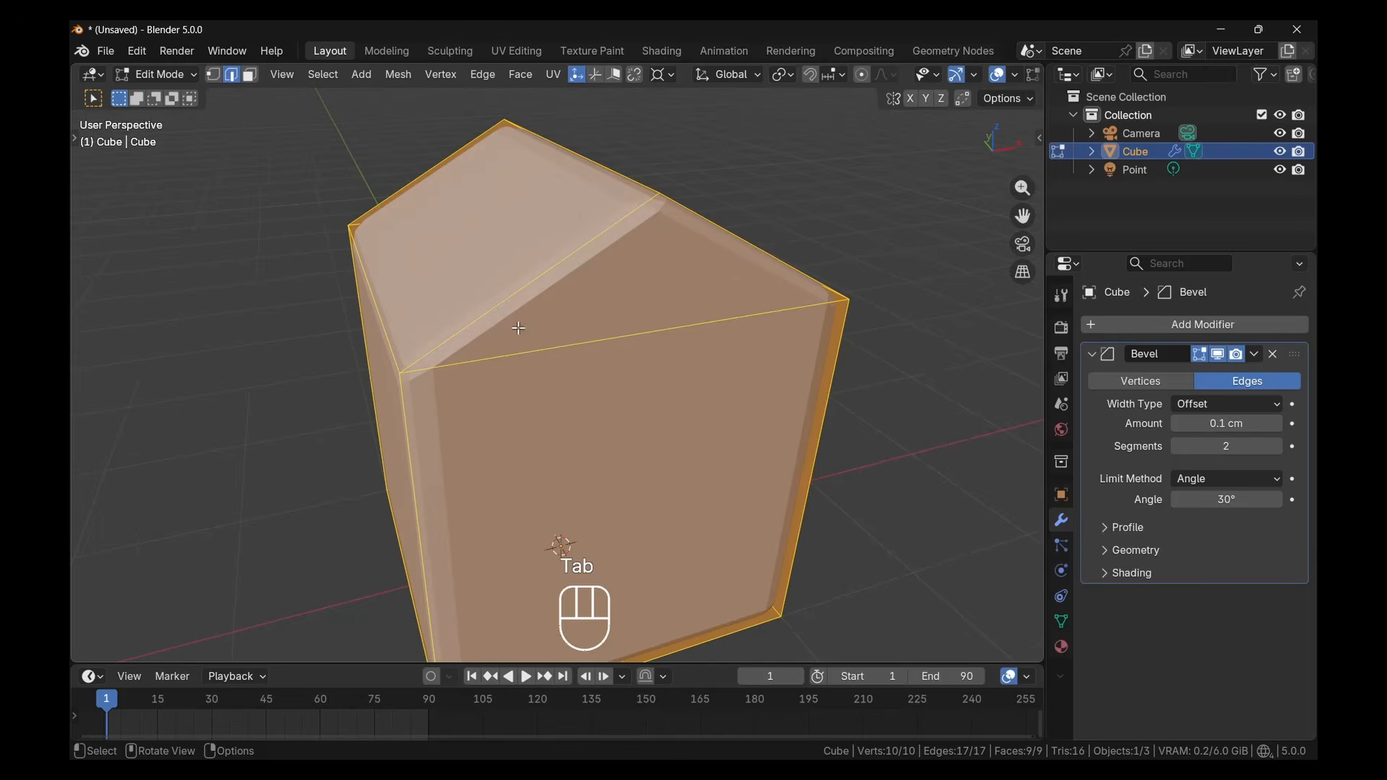
key(Tab)
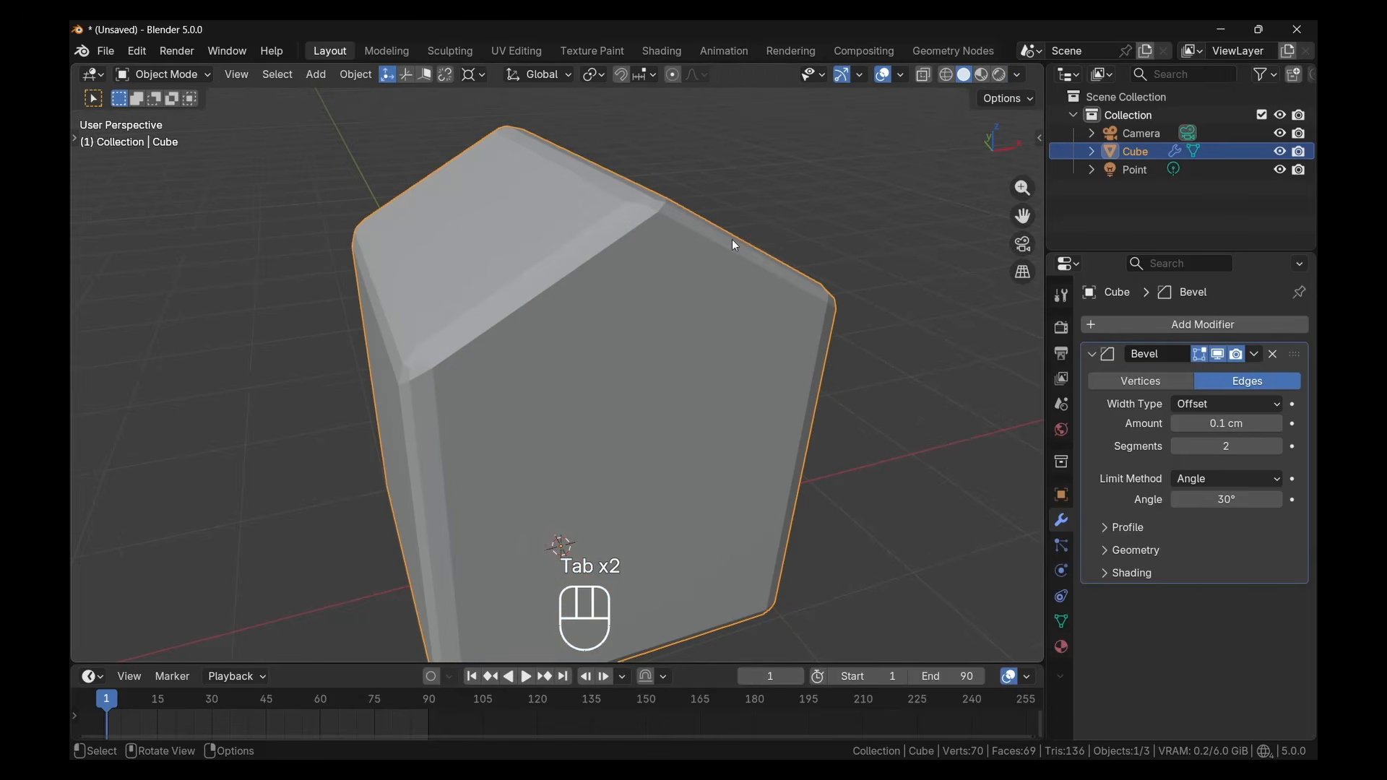
Turn on the wireframe overlay for the viewport and set the Bevel modifier's segments to 3
click(901, 73)
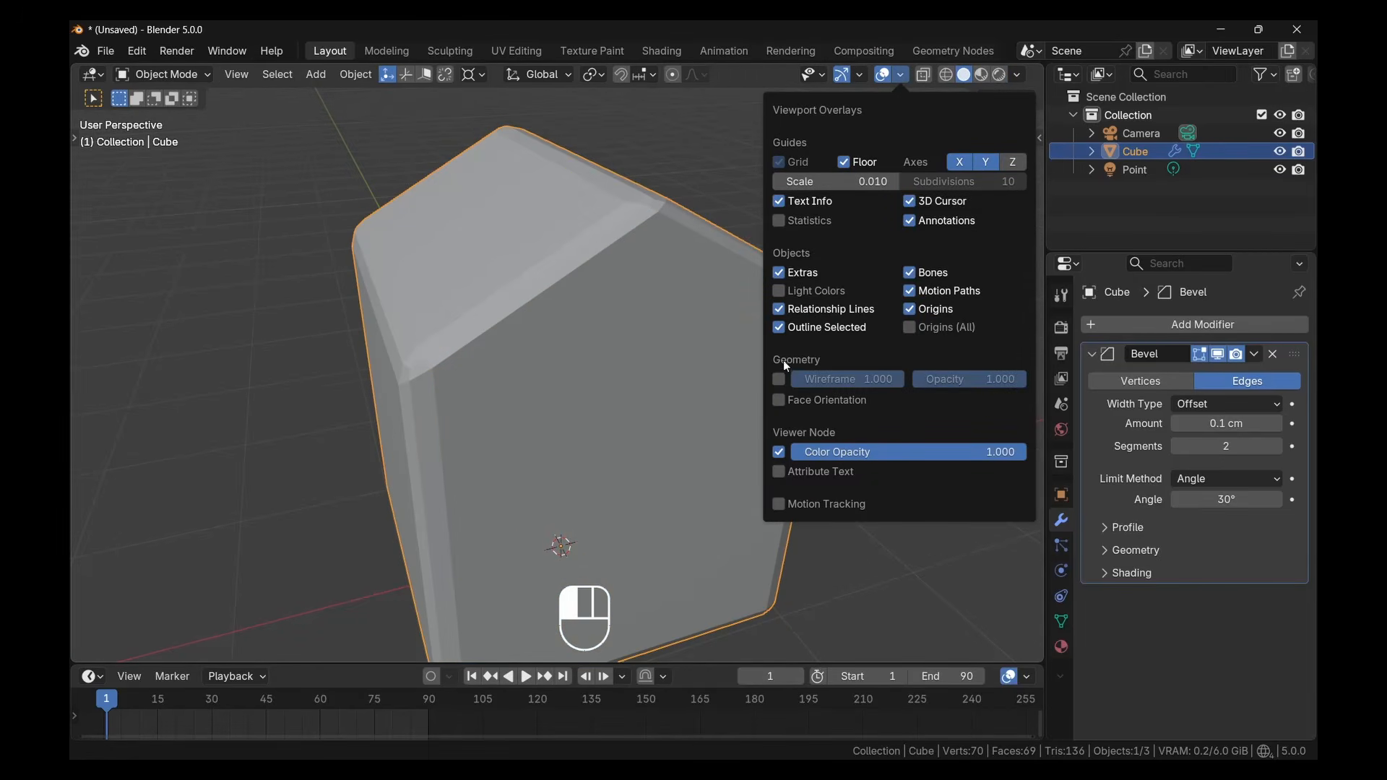
click(780, 380)
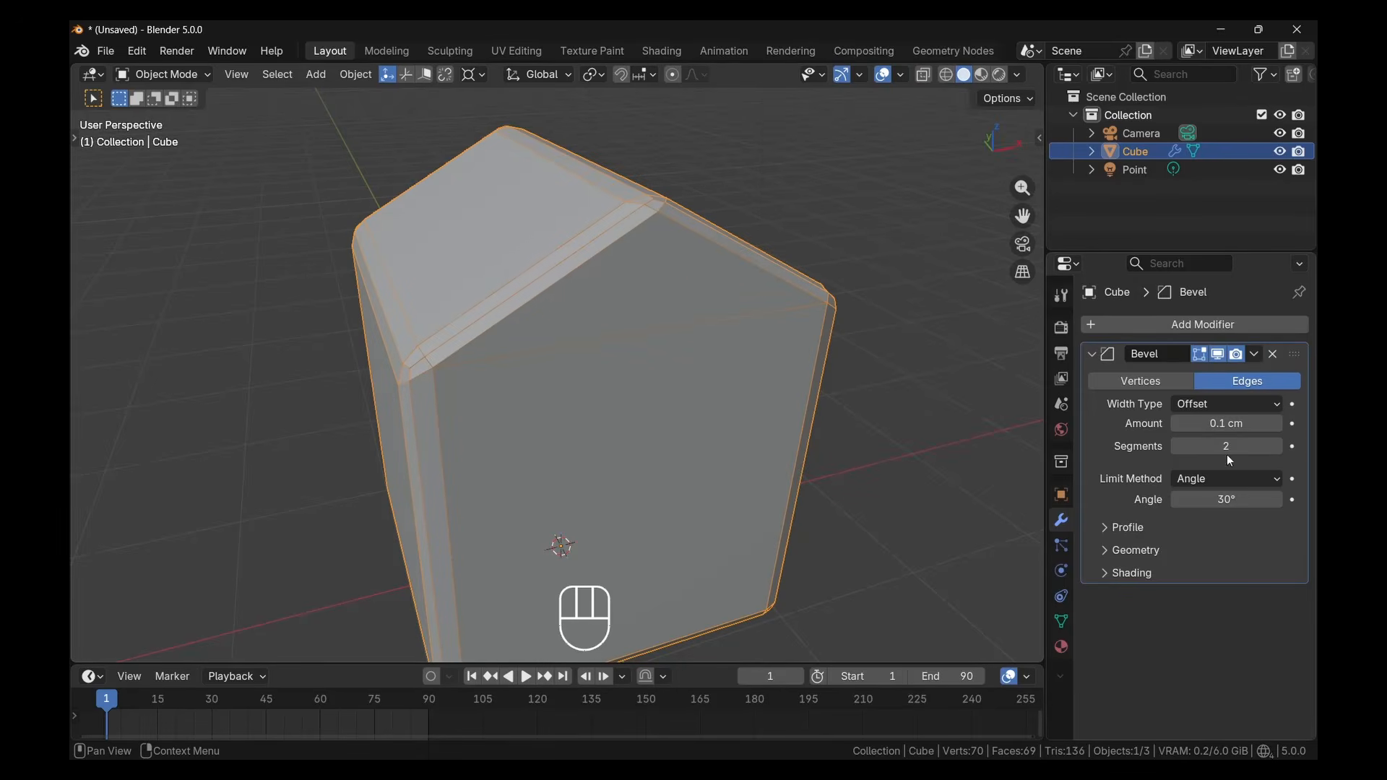
click(1276, 446)
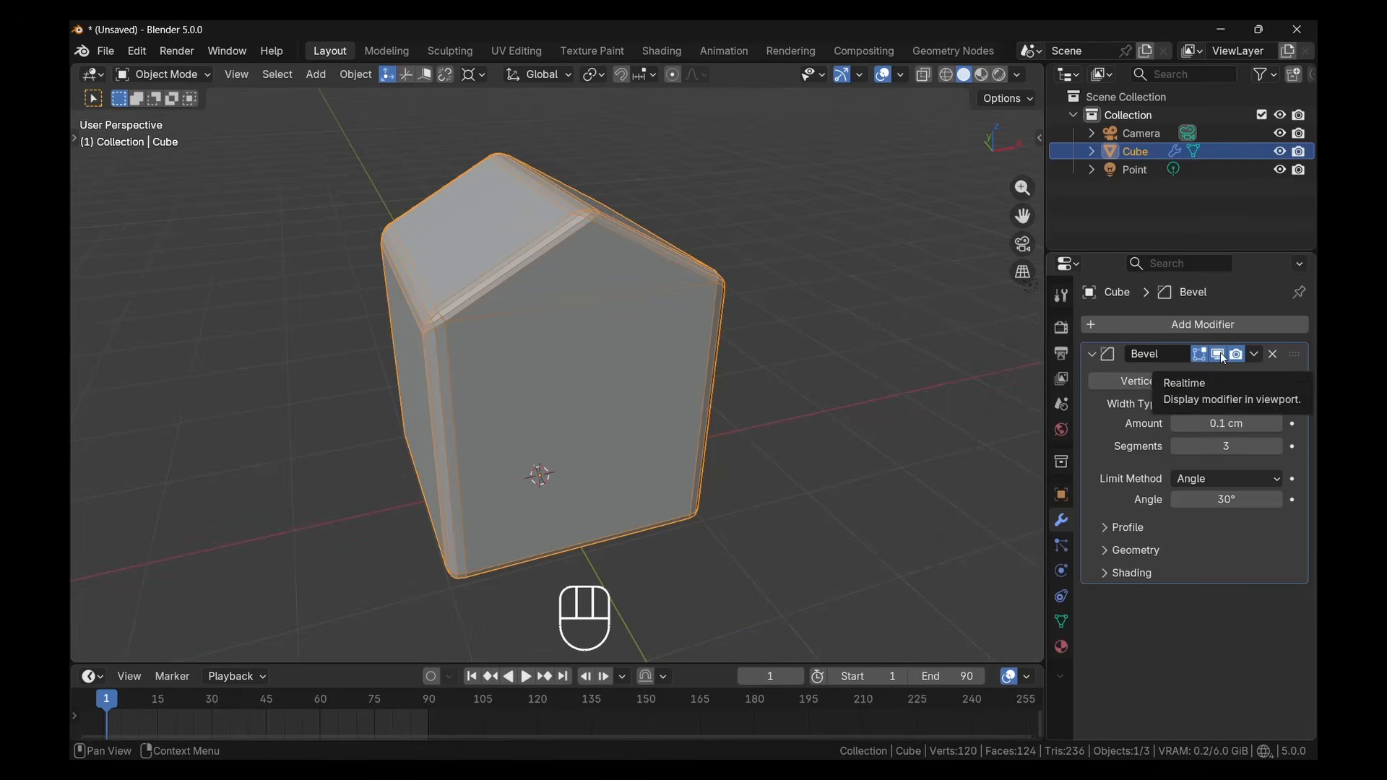
Set the Bevel modifier's segments to 4 and compare the house with the modifier hidden and shown in the viewport
click(1221, 352)
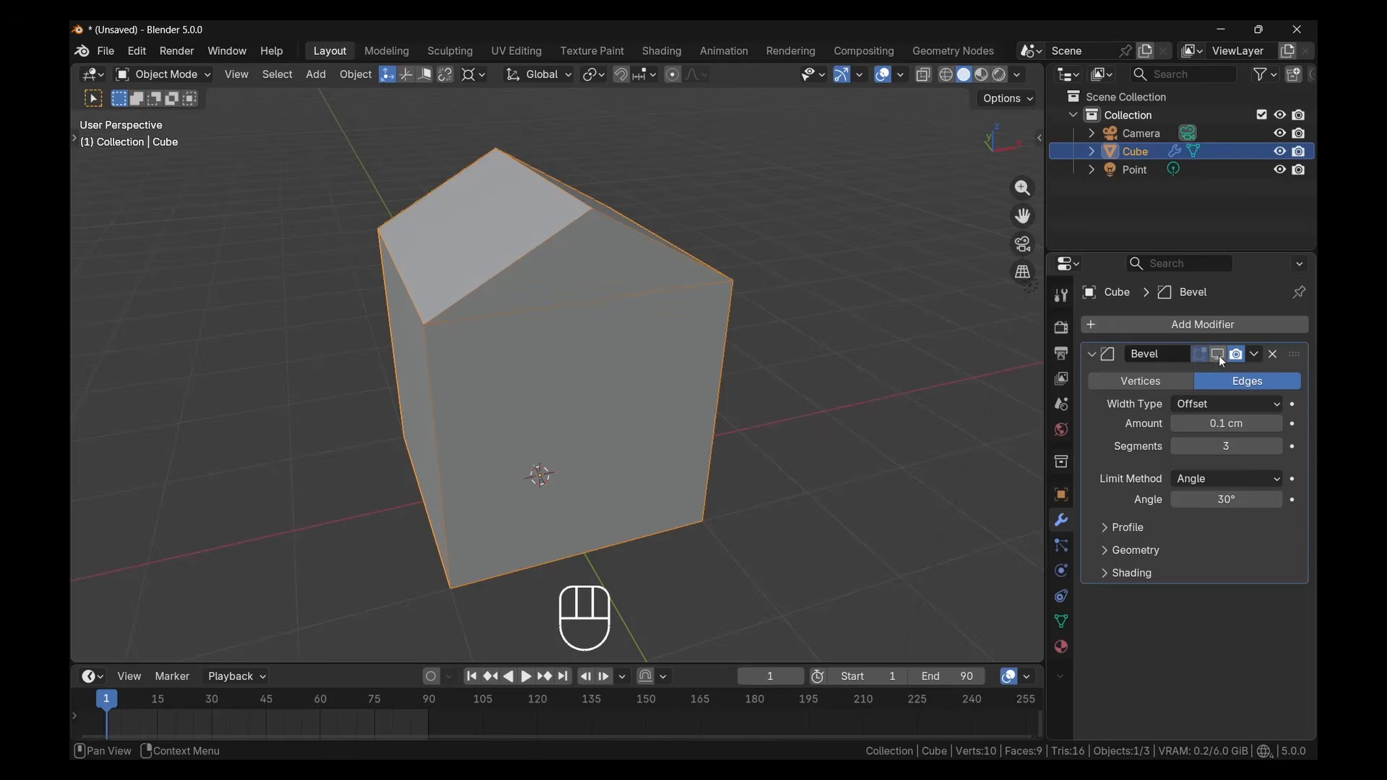
click(1220, 355)
mouse_move(1226, 446)
mouse_down()
mouse_move(1261, 446)
mouse_move(1217, 446)
mouse_move(1233, 446)
mouse_up()
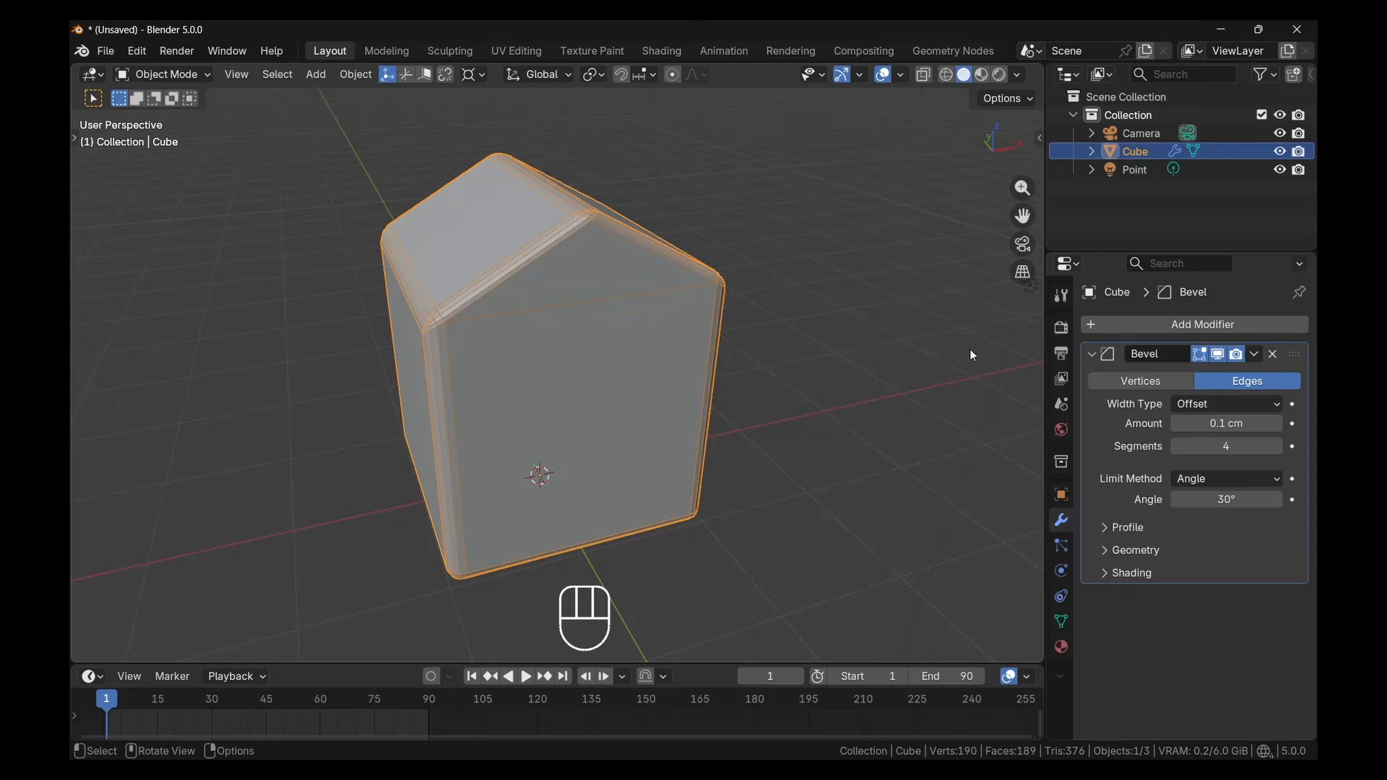
click(1217, 355)
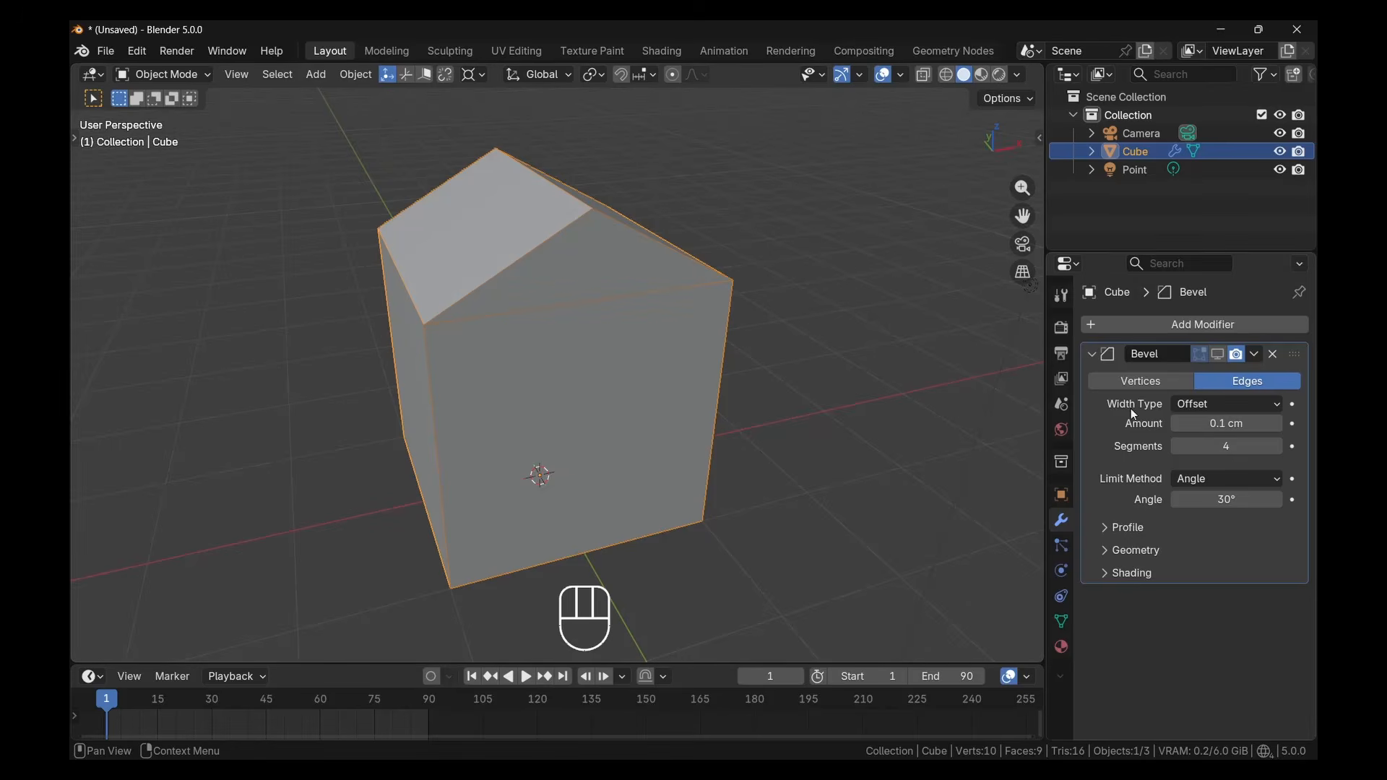
click(1217, 355)
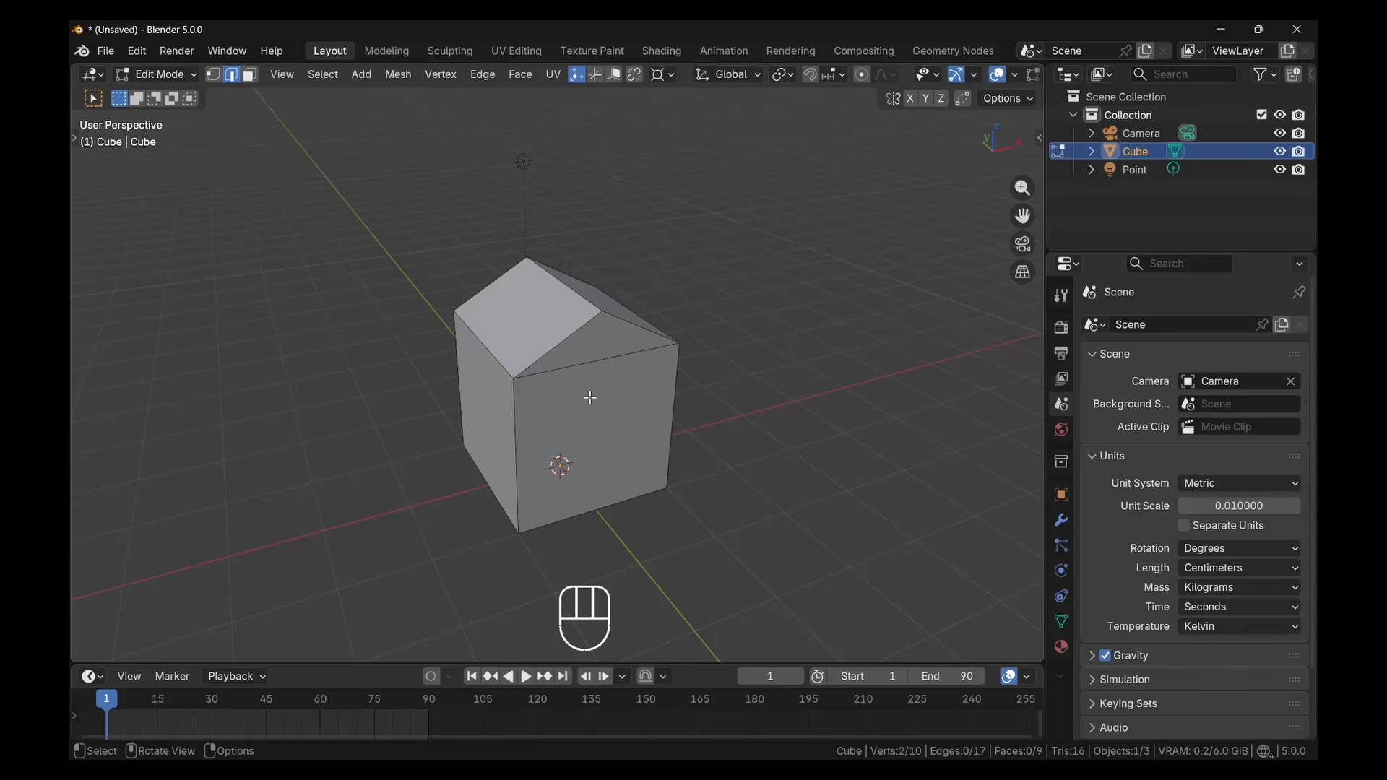
Switch to Object Mode and move the point light about 5 cm from above the house down beside it
mouse_move(591, 397)
middle_down()
mouse_move(525, 409)
mouse_move(588, 404)
middle_up()
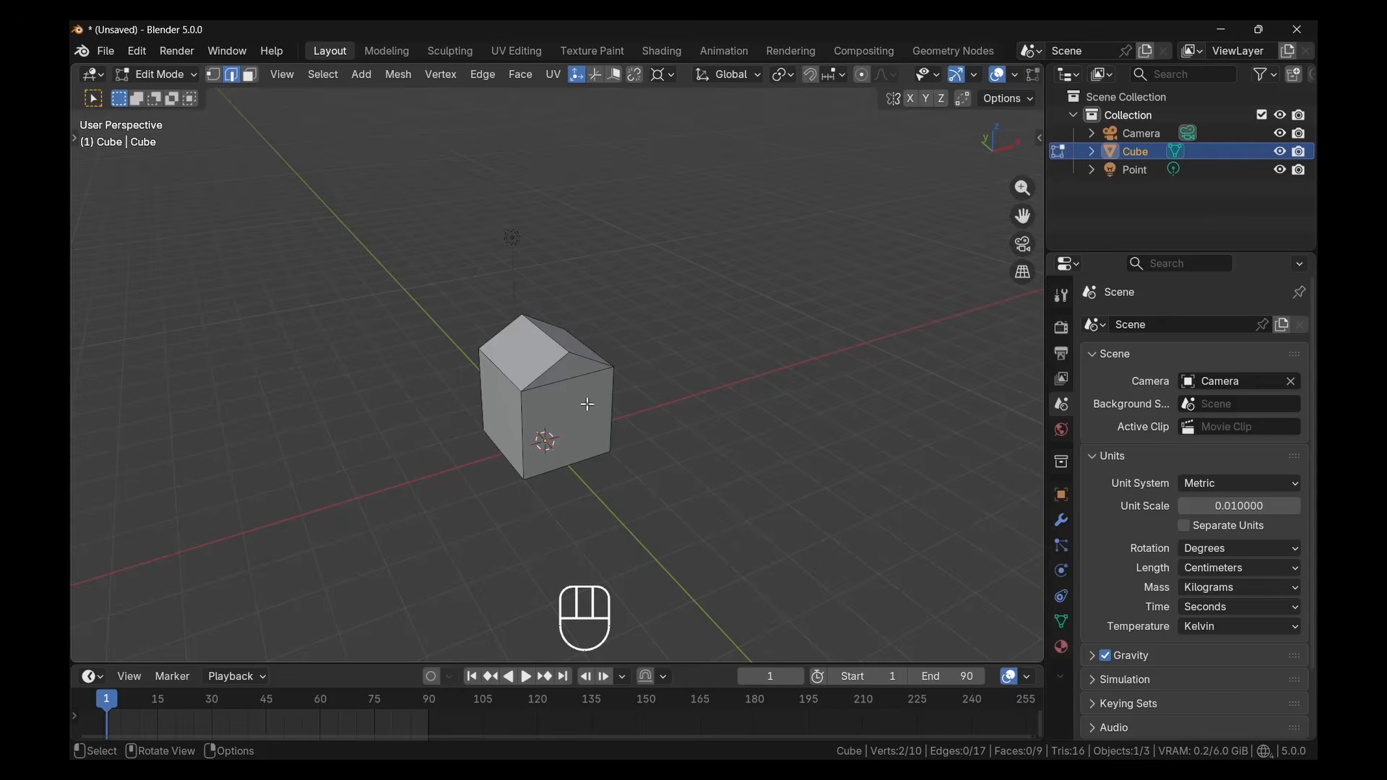
key(Tab)
middle_drag(579, 386, 522, 304)
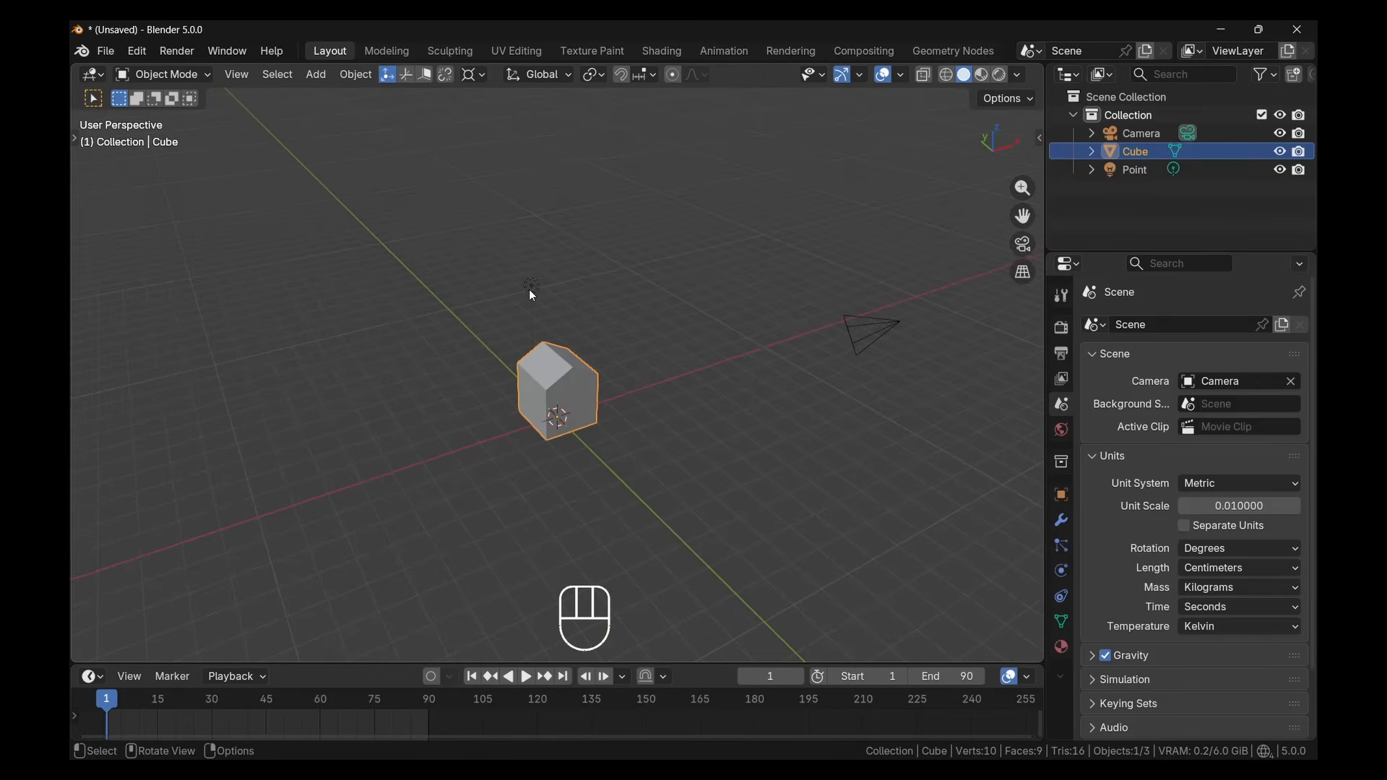
click(529, 288)
key(g)
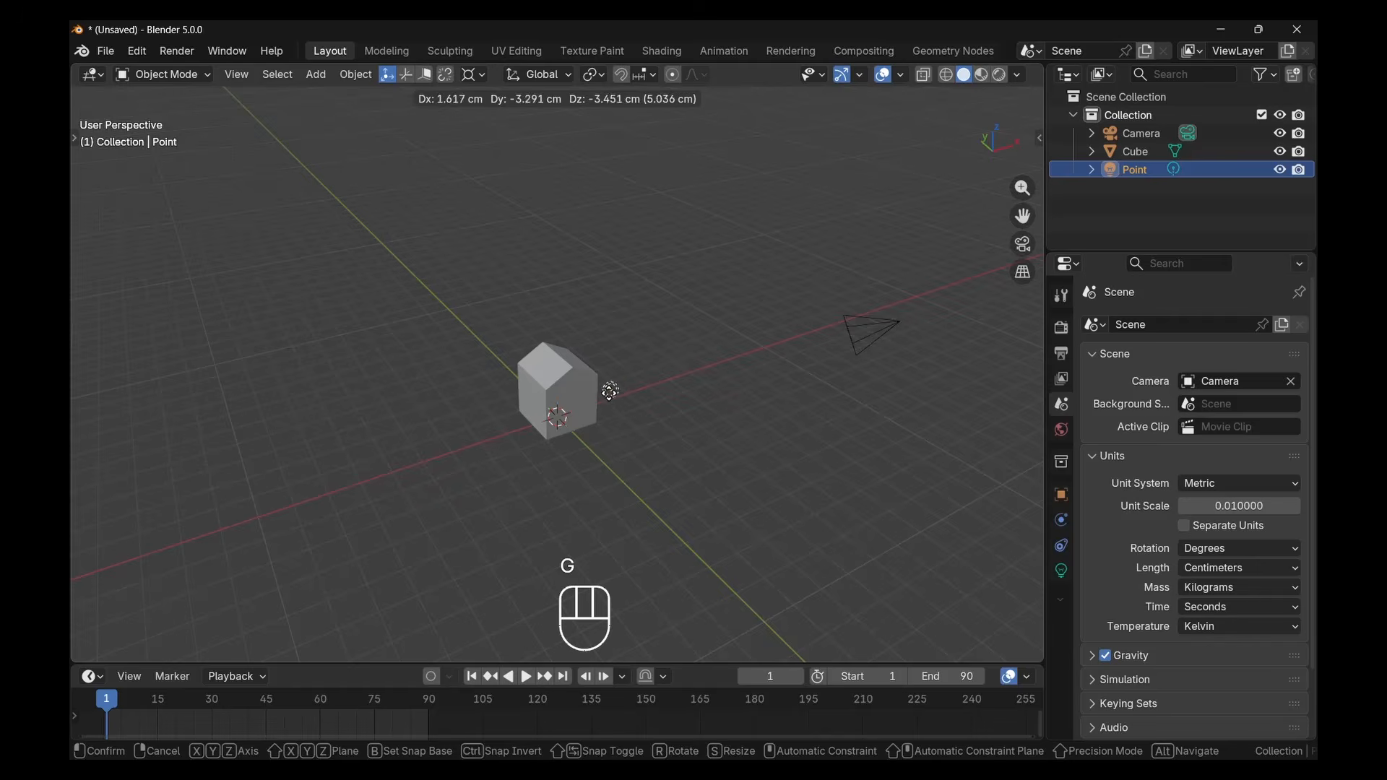
click(611, 391)
In the top view, move the point light about 4.2 cm in the horizontal plane to sit in front of the house
mouse_move(597, 388)
middle_down()
mouse_move(592, 450)
mouse_move(609, 387)
mouse_move(587, 397)
mouse_move(604, 389)
middle_up()
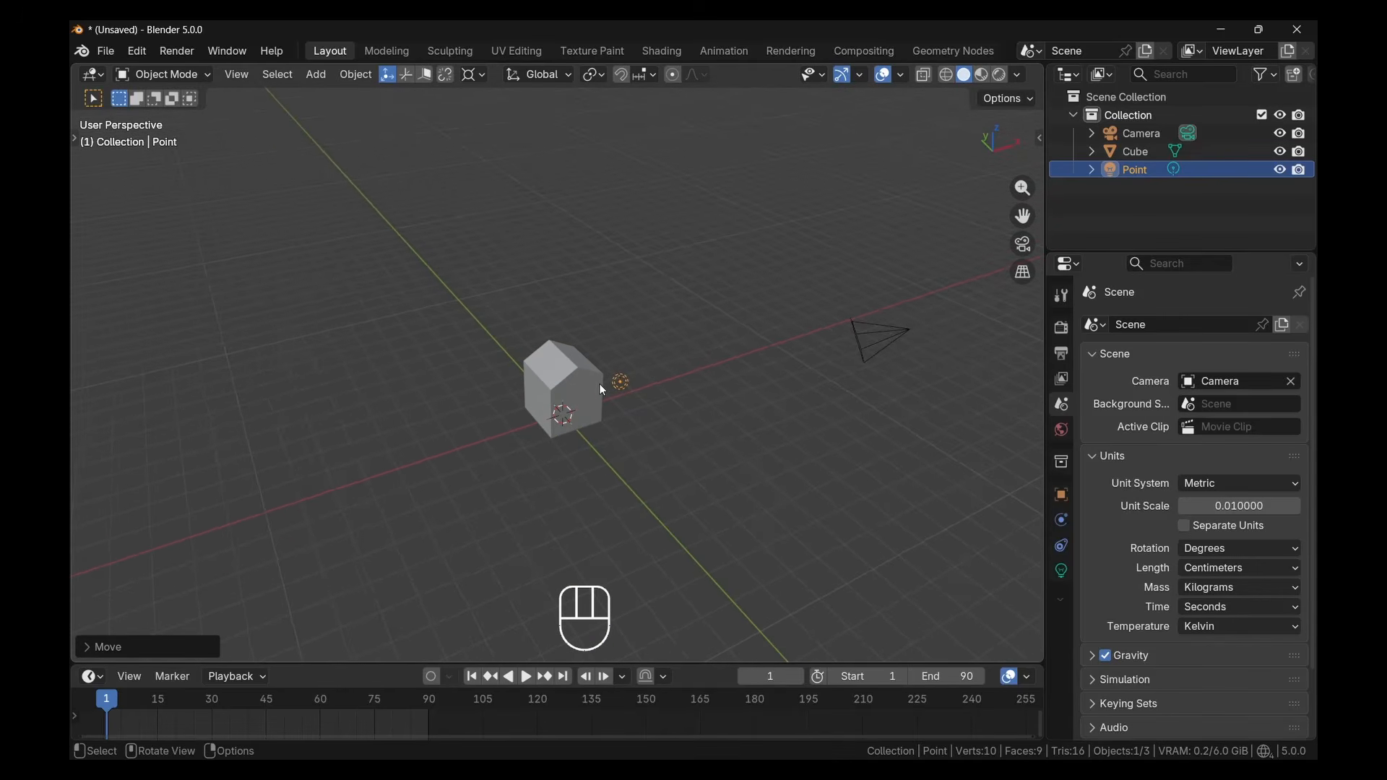
key(KP_7)
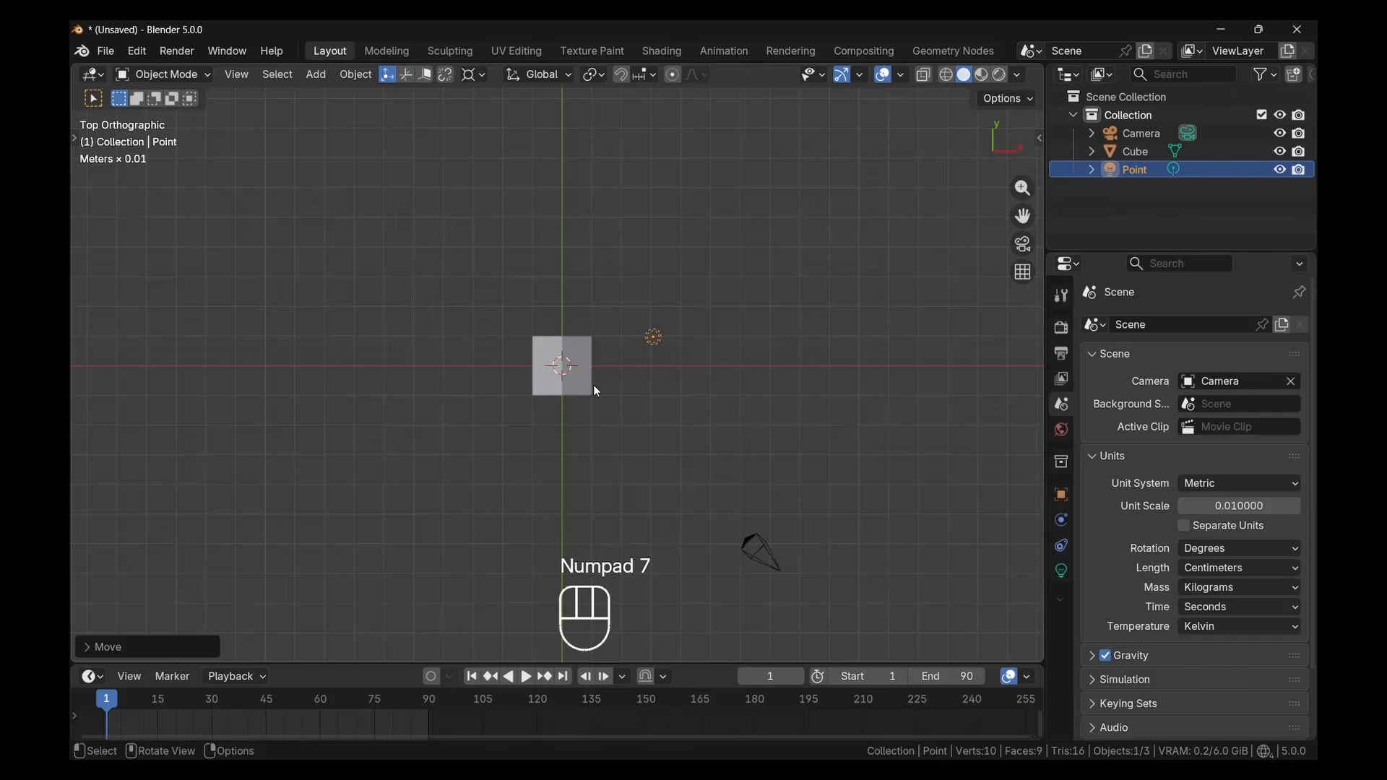
key(g)
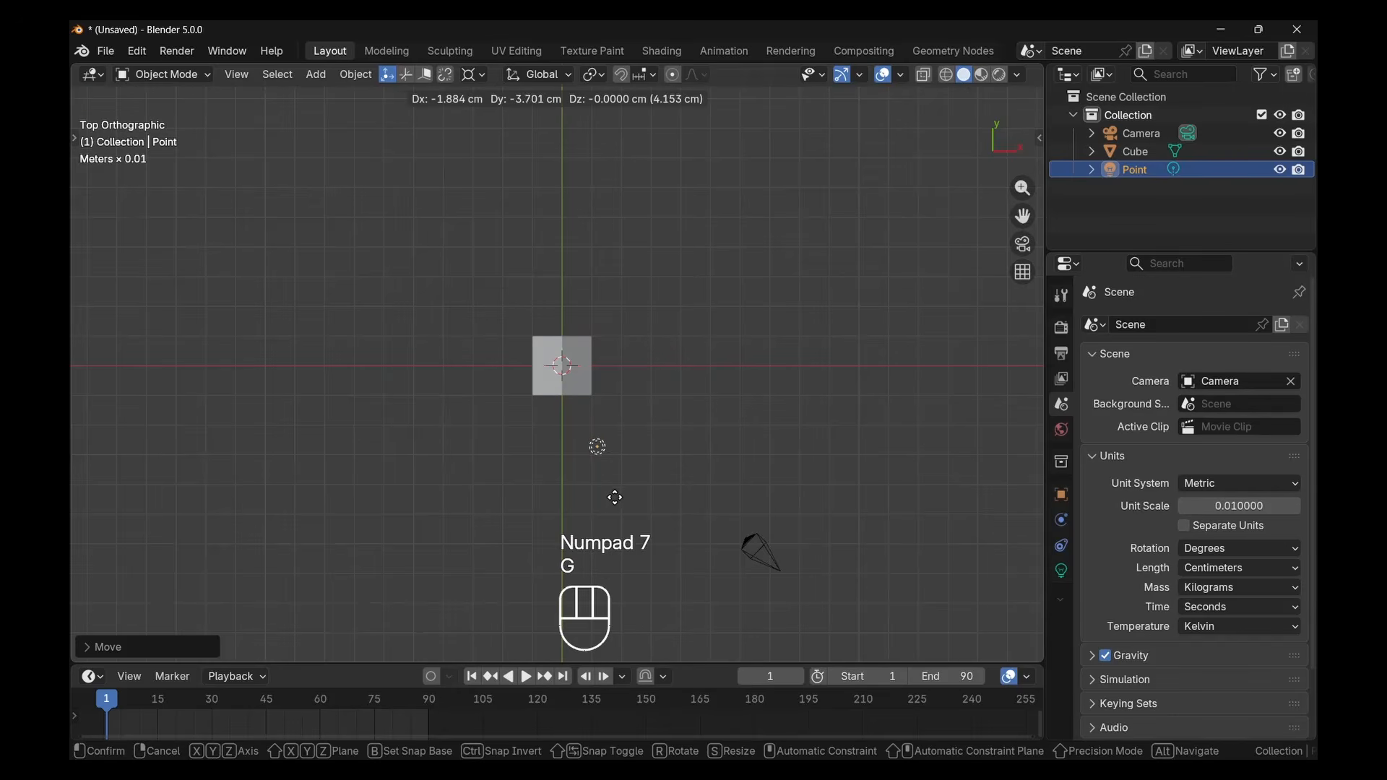
click(615, 497)
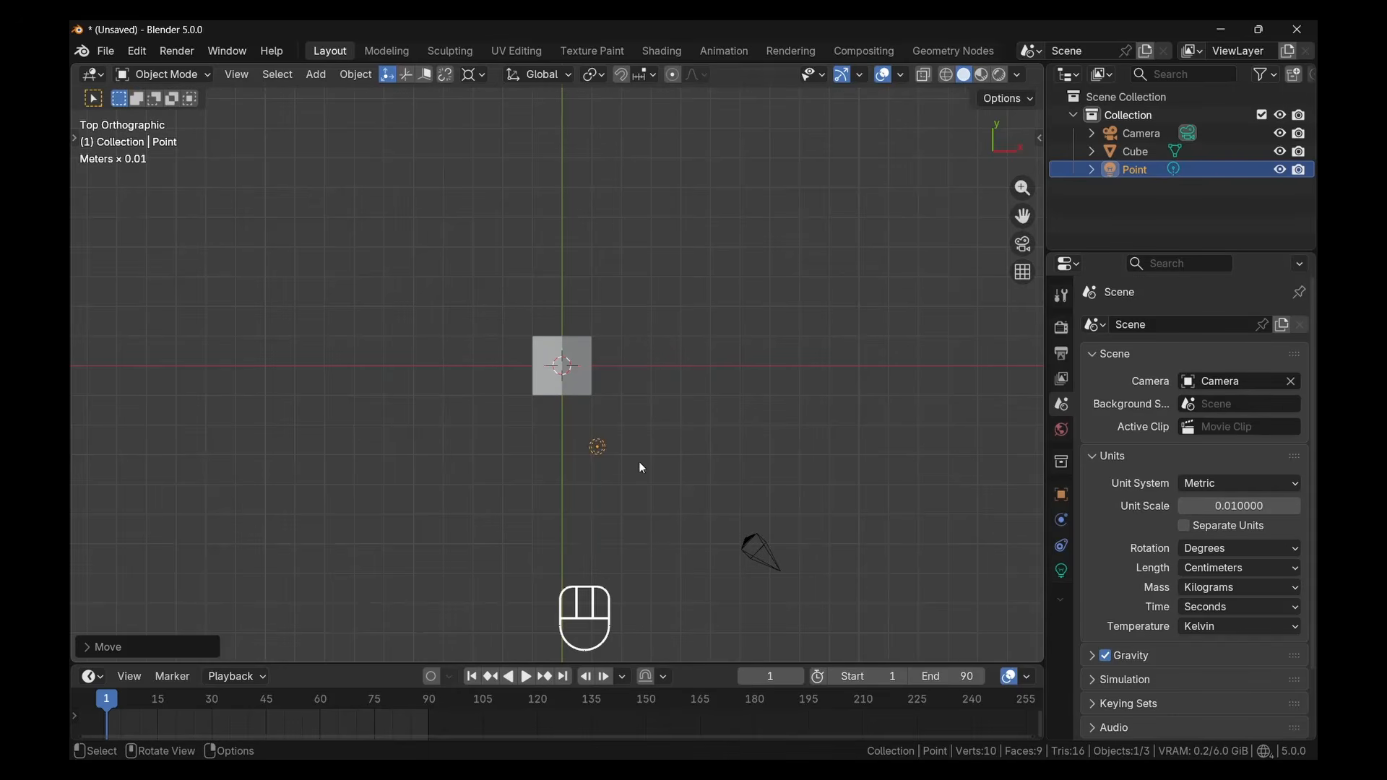
Raise the point light along the Z axis to about the height of the house's roof
middle_drag(618, 461, 603, 522)
key(g)
key(z)
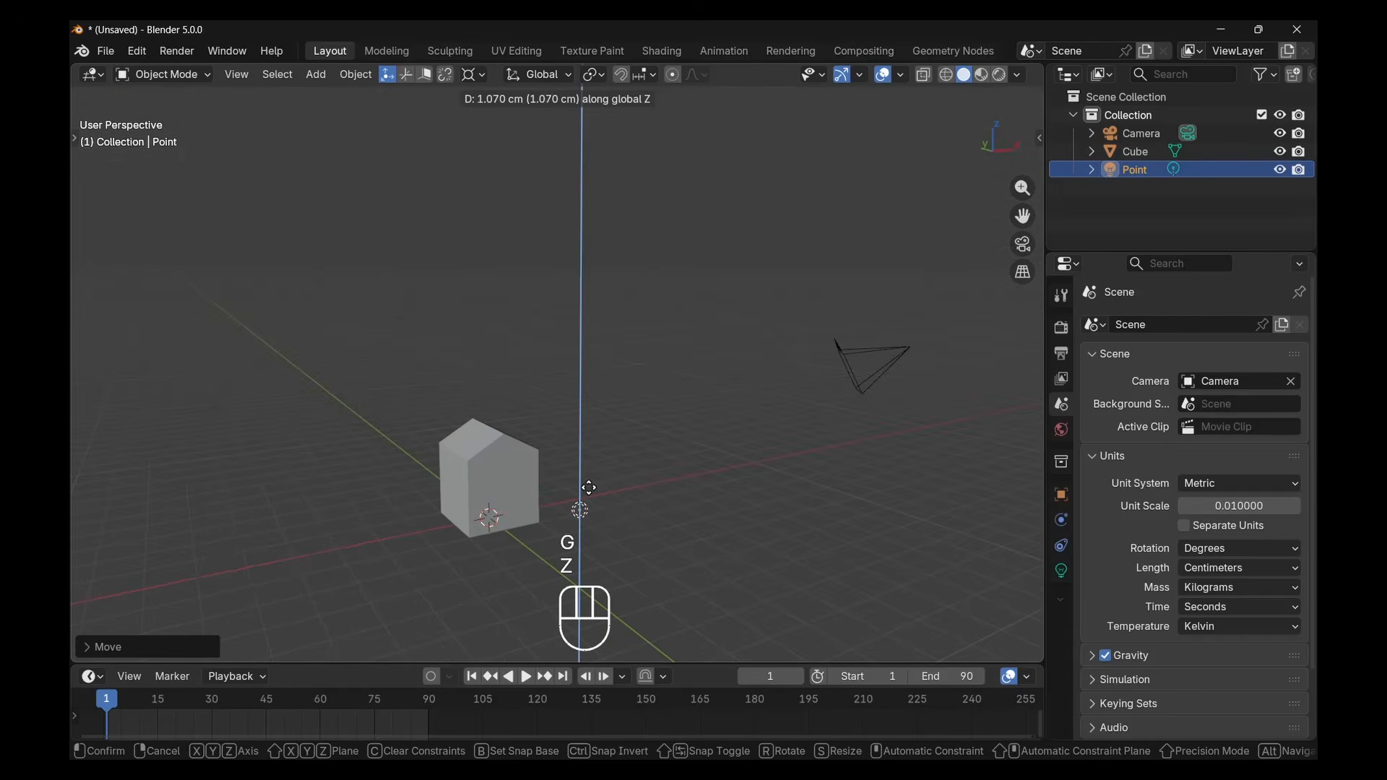
click(592, 430)
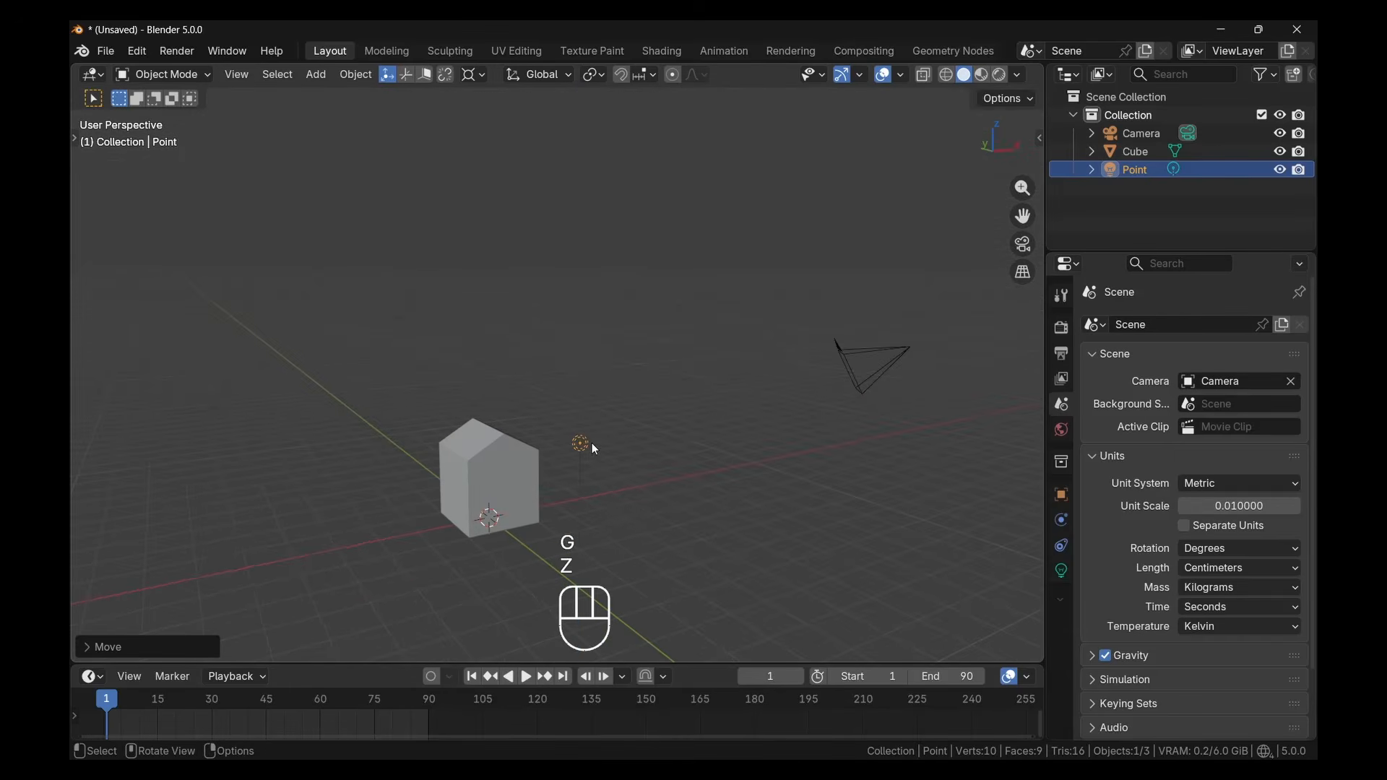
Set the point light's power to 100 and switch the viewport to Rendered shading
mouse_move(592, 443)
middle_down()
mouse_move(620, 462)
mouse_move(581, 451)
middle_up()
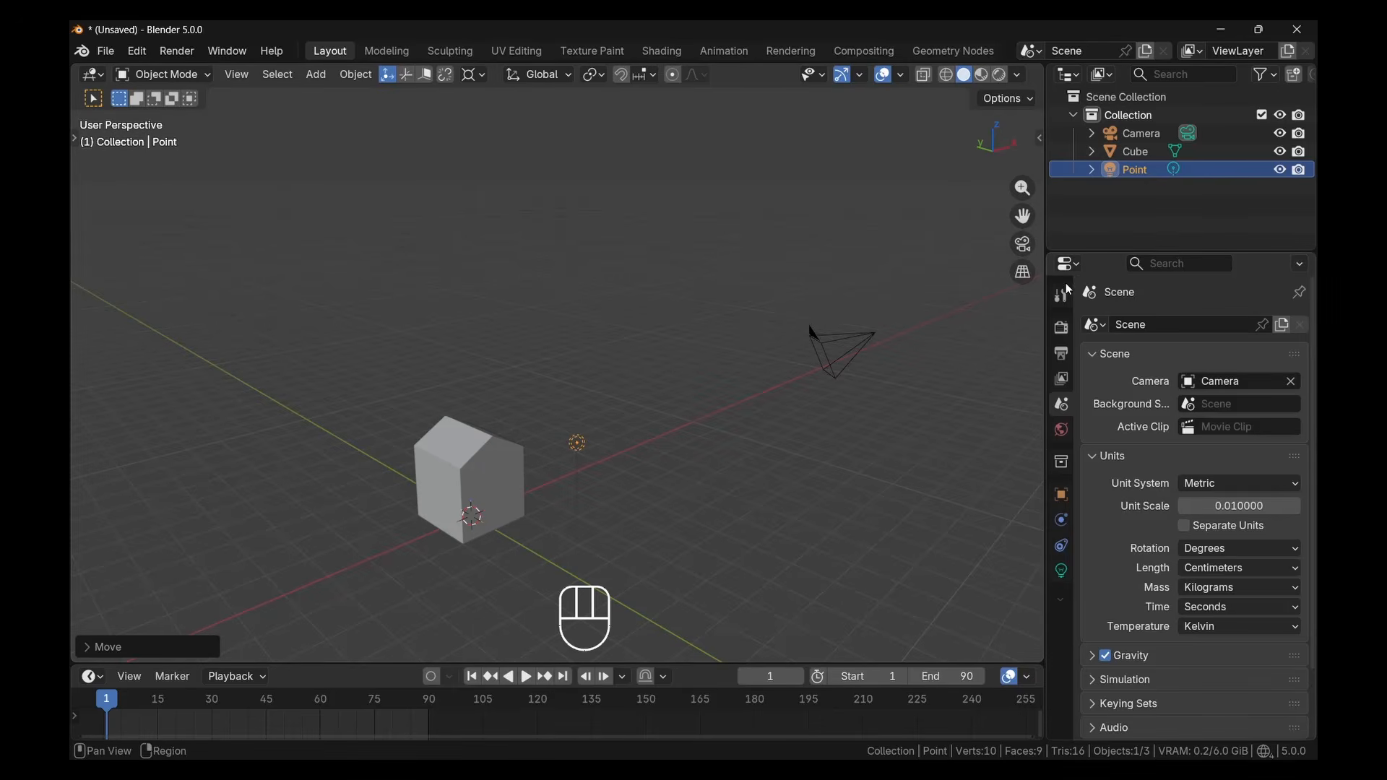
click(1063, 580)
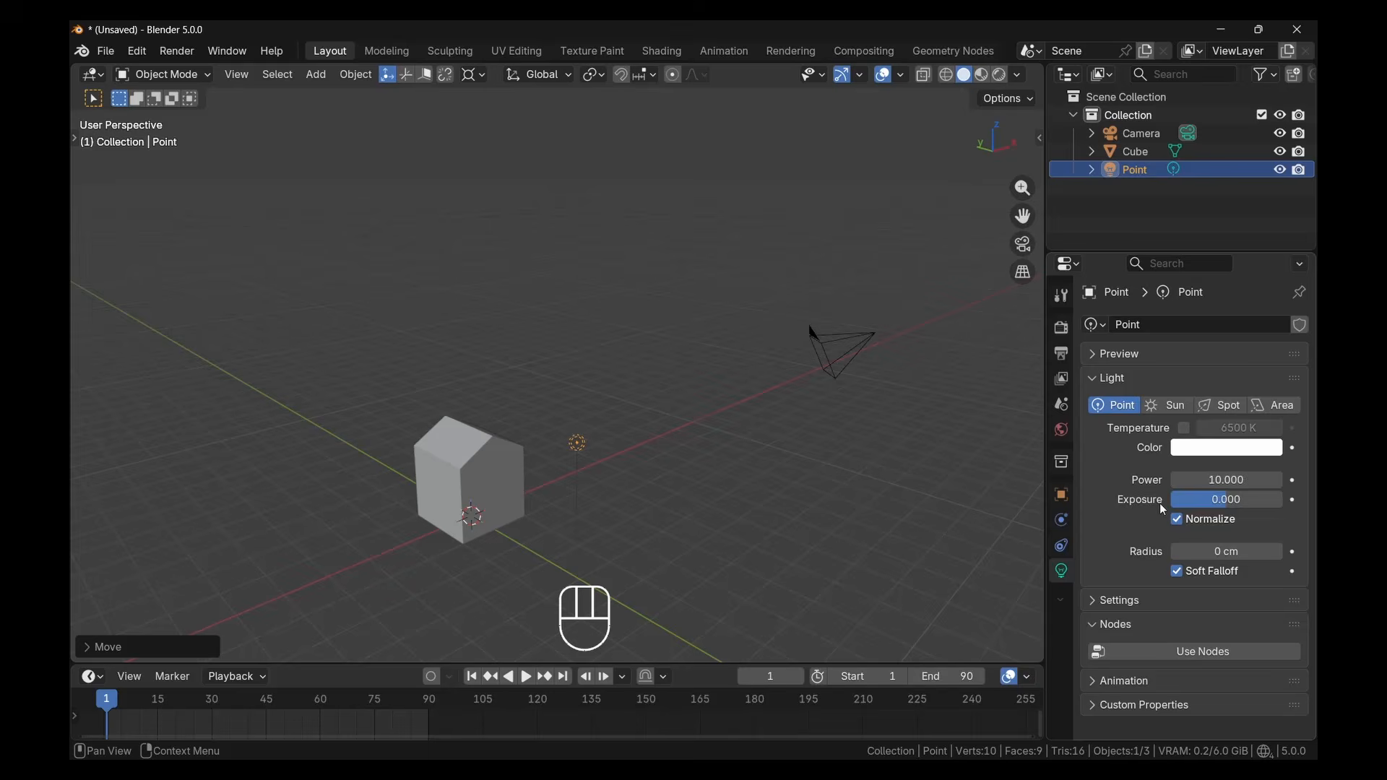
click(1214, 484)
key(BackSpace)
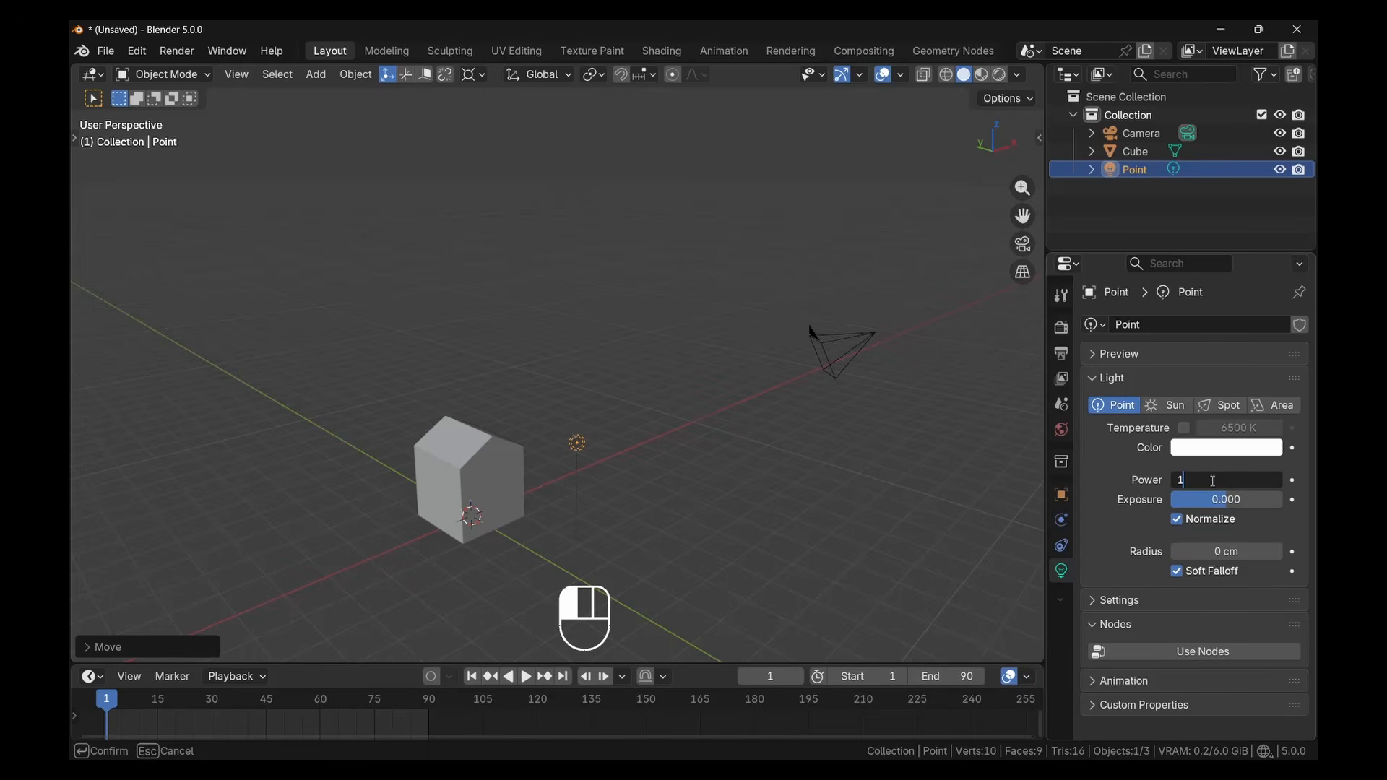
text(00)
key(Return)
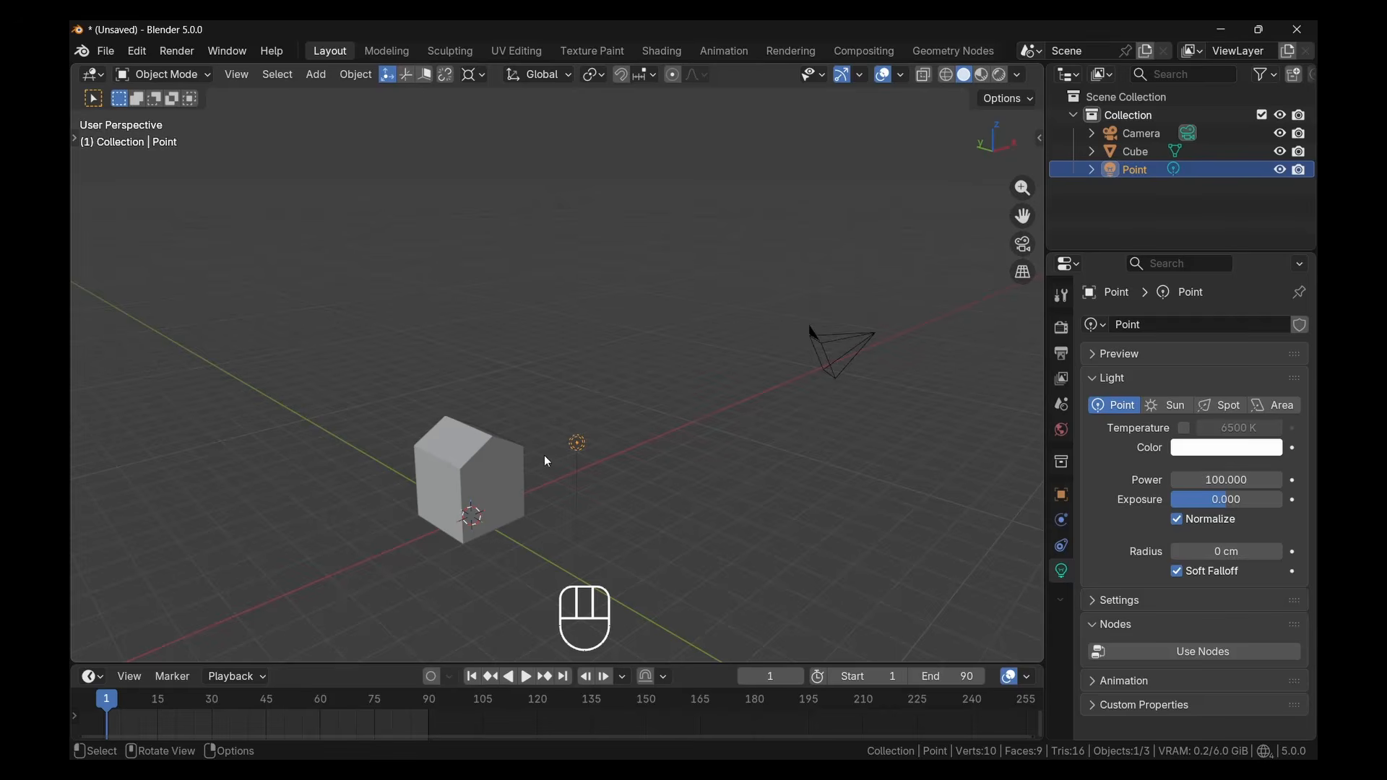
click(997, 78)
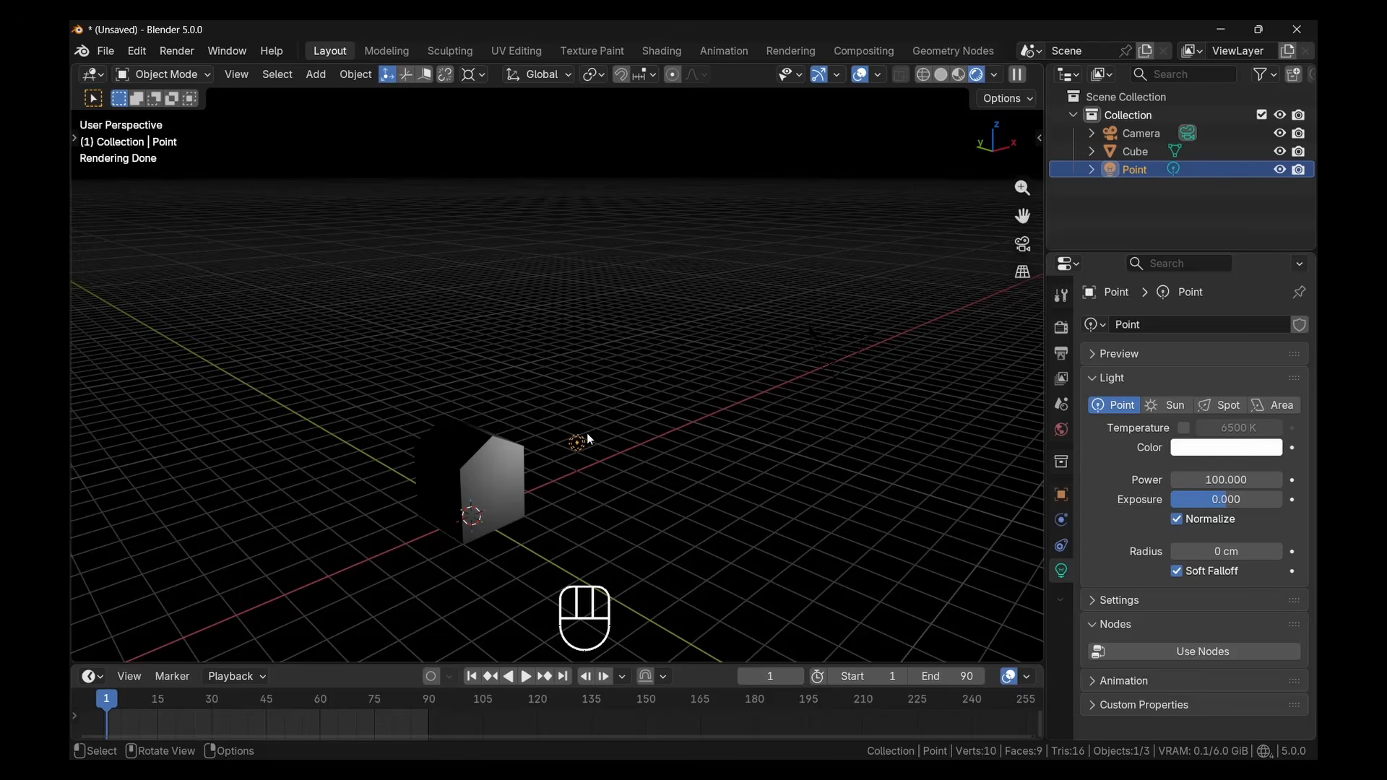
Select the camera, look through its view and render the scene as a still image
click(848, 348)
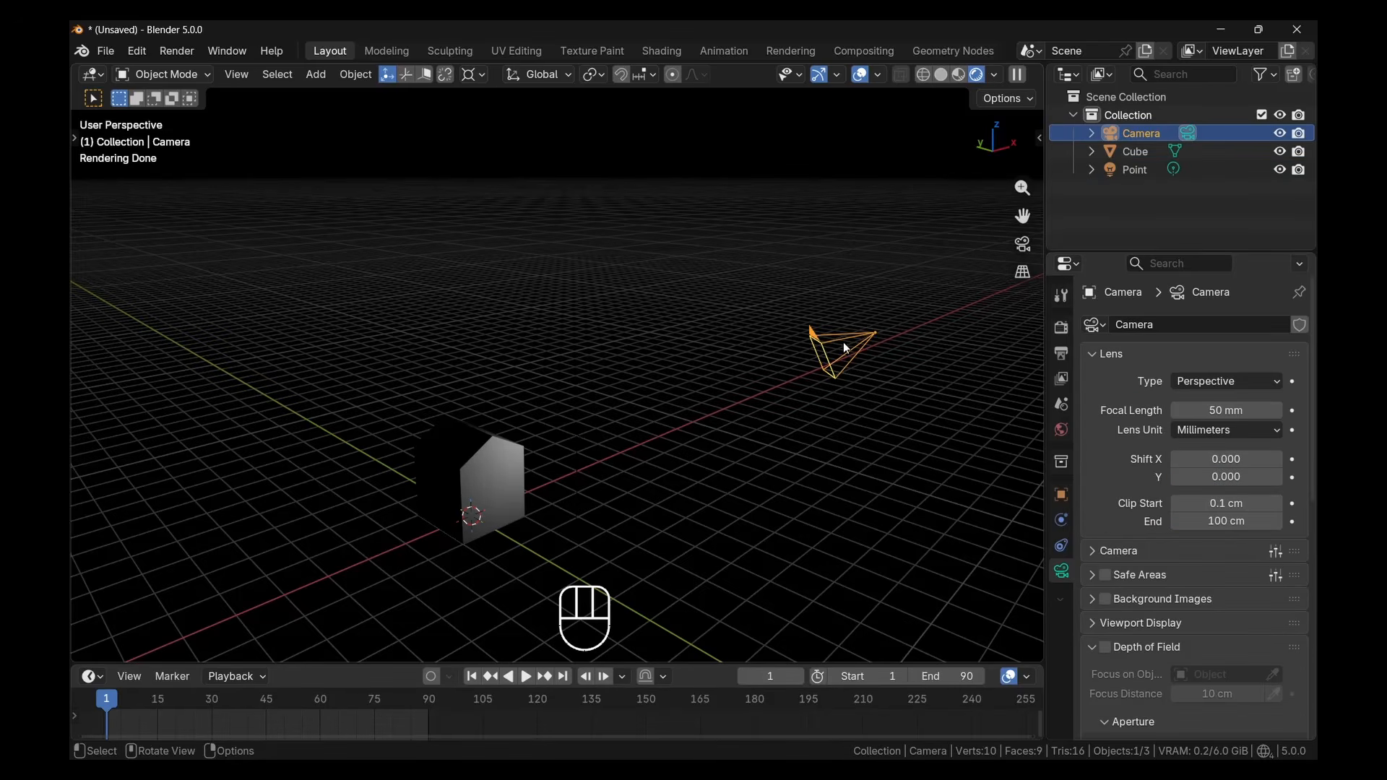
key(KP_0)
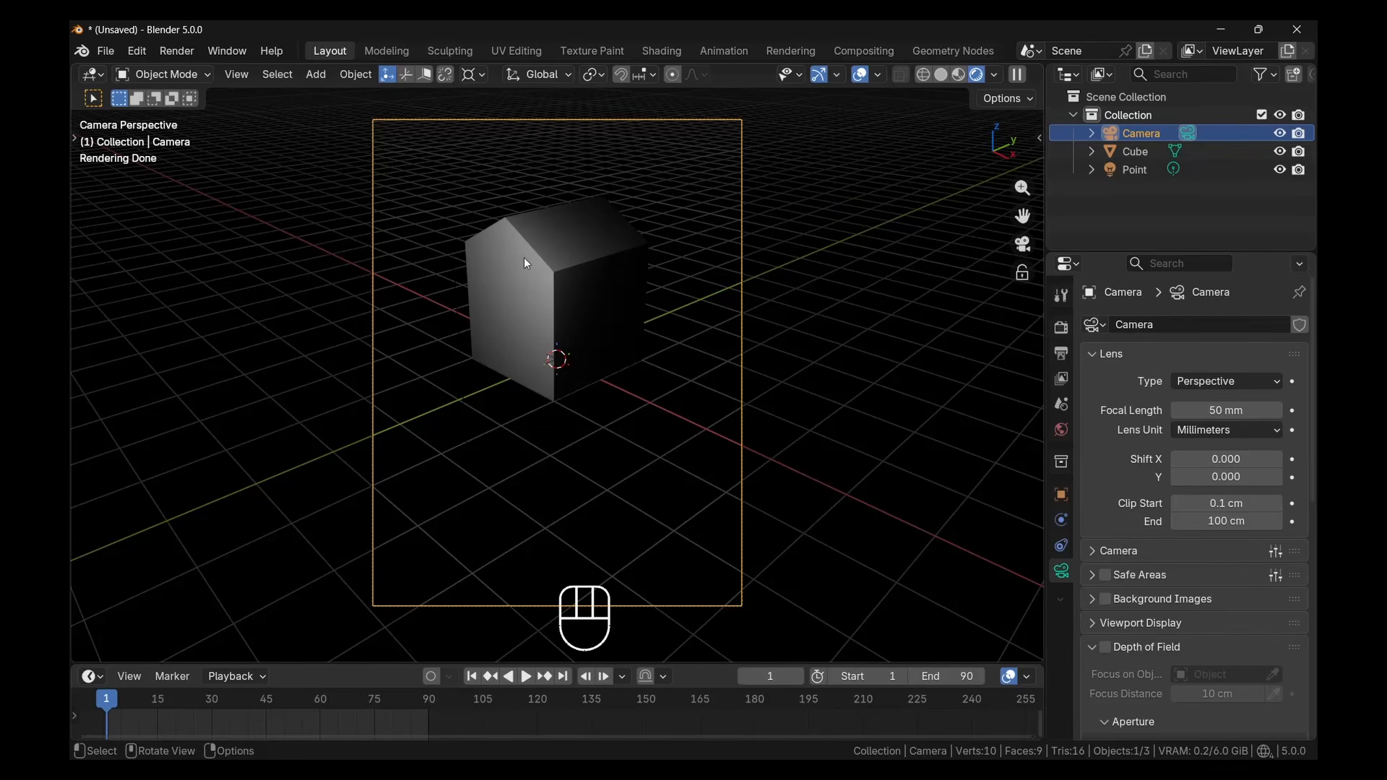
click(176, 52)
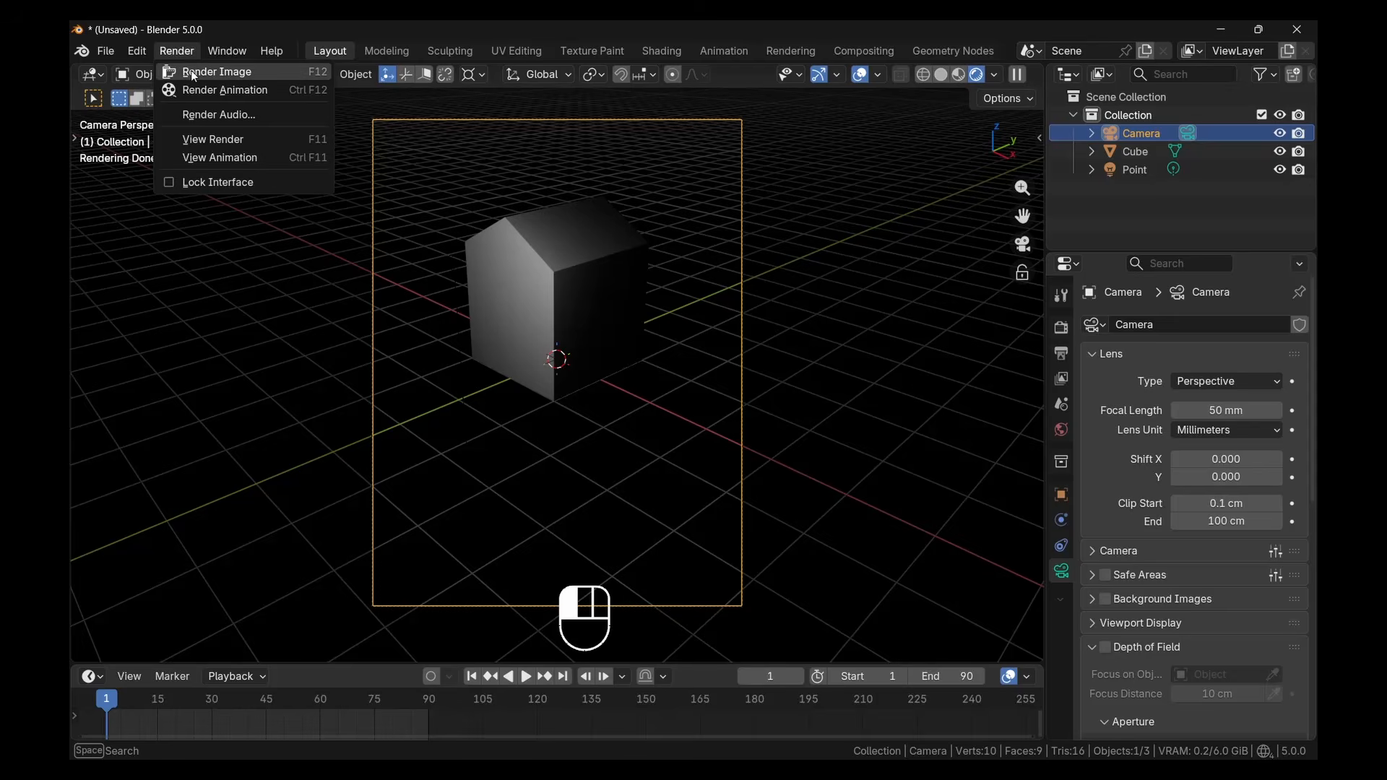
click(191, 71)
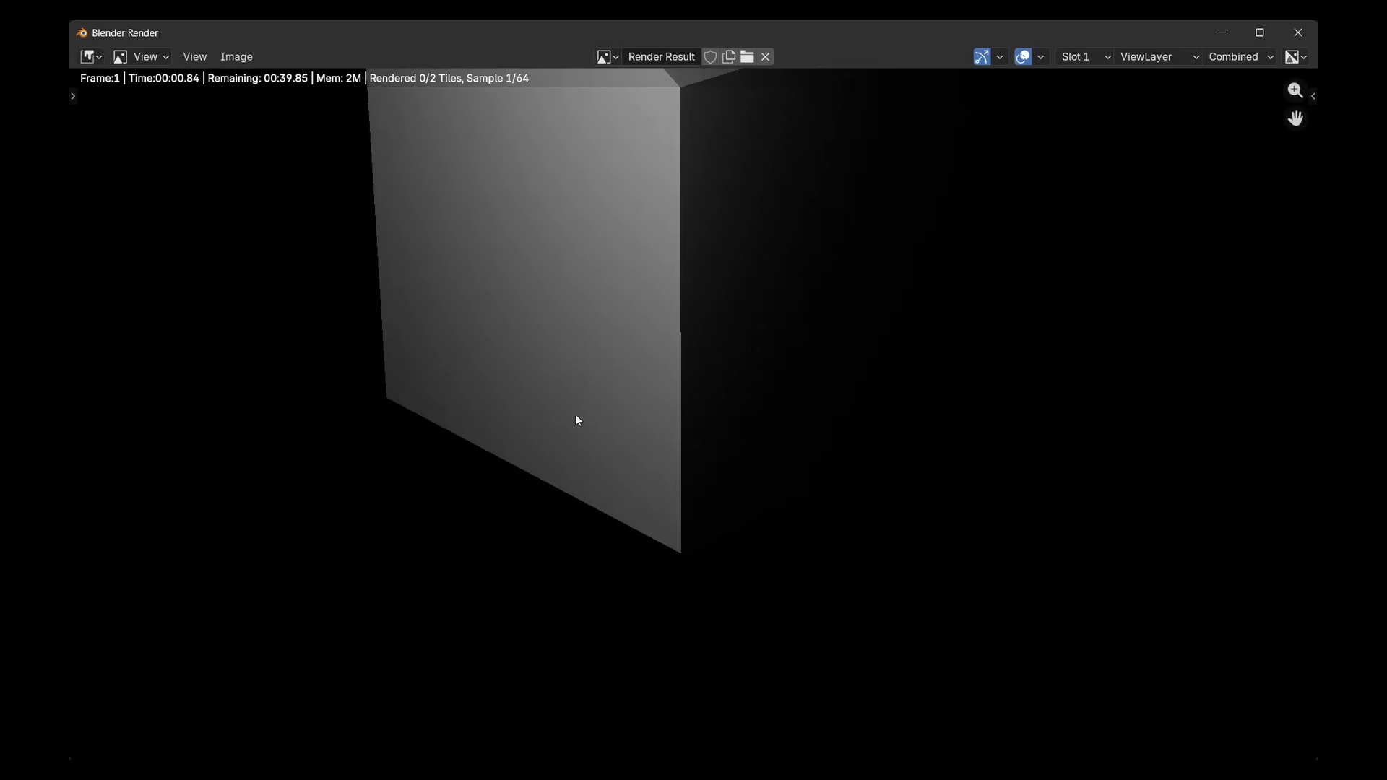